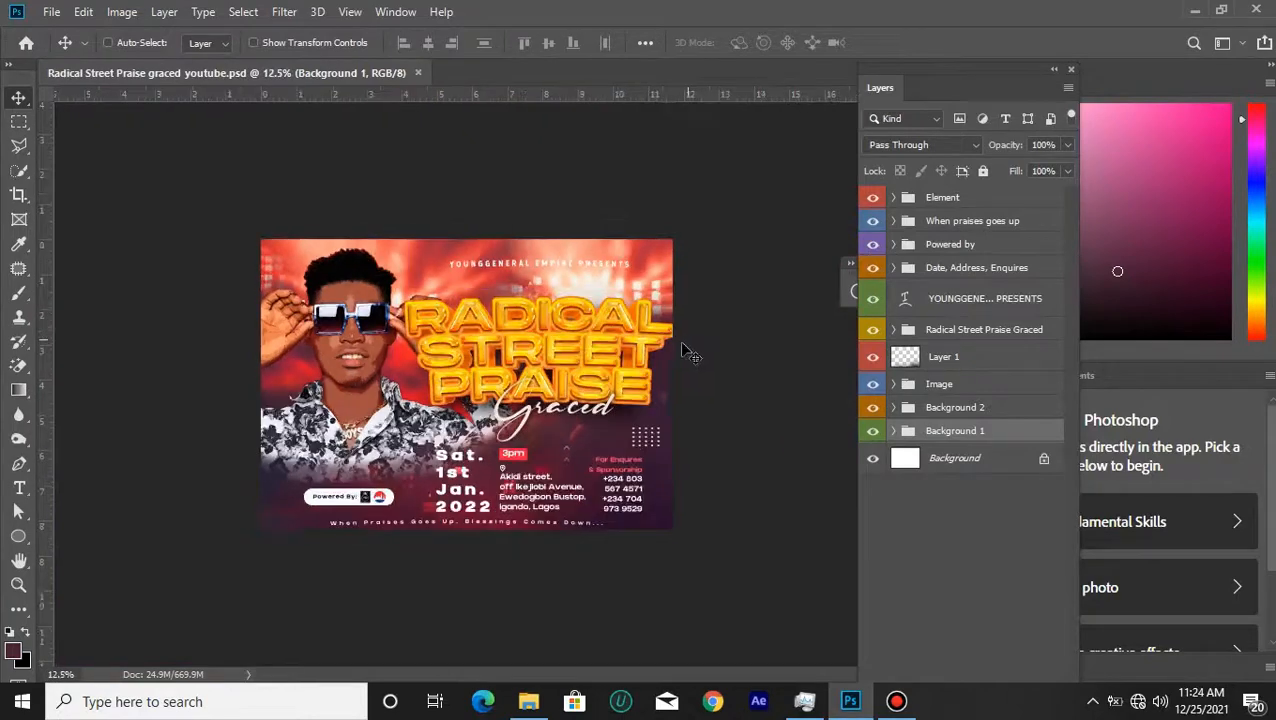
Examine the finished flyer design close up and as a whole.
{"action": "left_click", "coordinate": [19, 119]}
{"action": "left_click", "coordinate": [19, 99]}
{"action": "key", "text": "ctrl+plus"}
{"action": "key", "text": "ctrl+plus"}
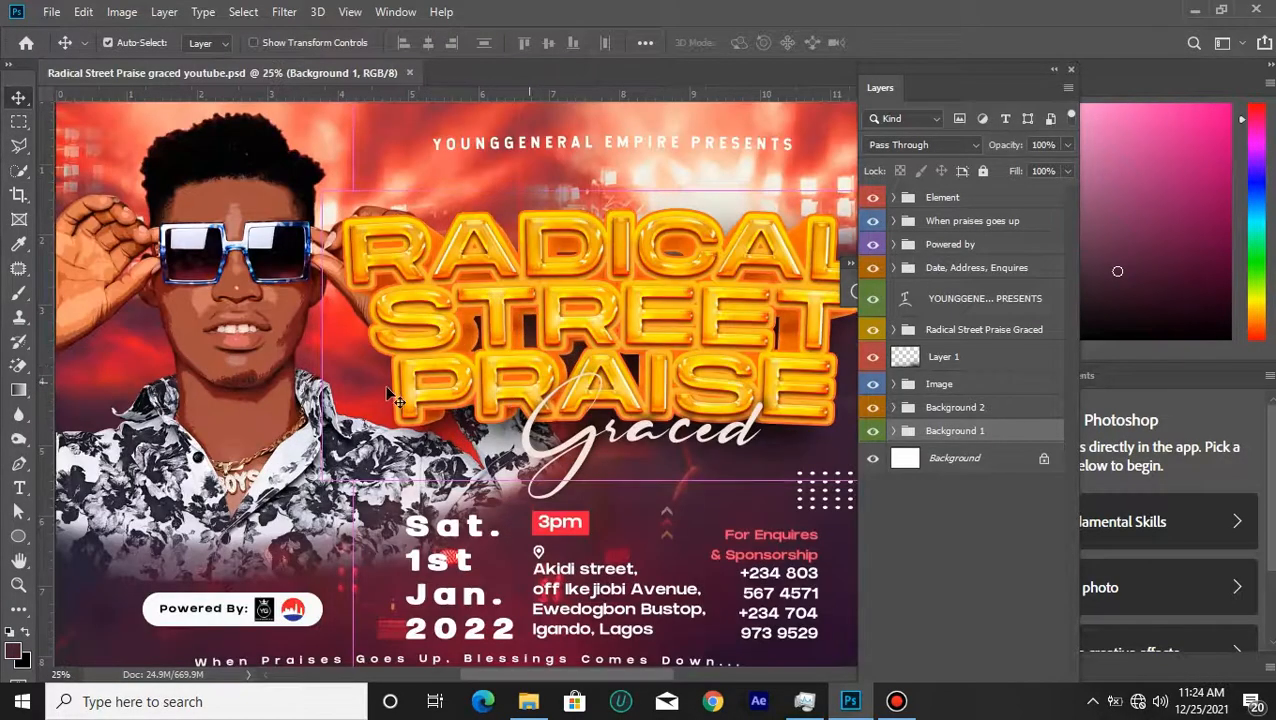
{"action": "left_click_drag", "start_coordinate": [620, 675], "coordinate": [663, 681]}
{"action": "scroll", "coordinate": [570, 615], "scroll_direction": "up", "scroll_amount": 1}
{"action": "scroll", "coordinate": [660, 585], "scroll_direction": "down", "scroll_amount": 2}
{"action": "key", "text": "ctrl+minus"}
{"action": "key", "text": "ctrl+minus"}
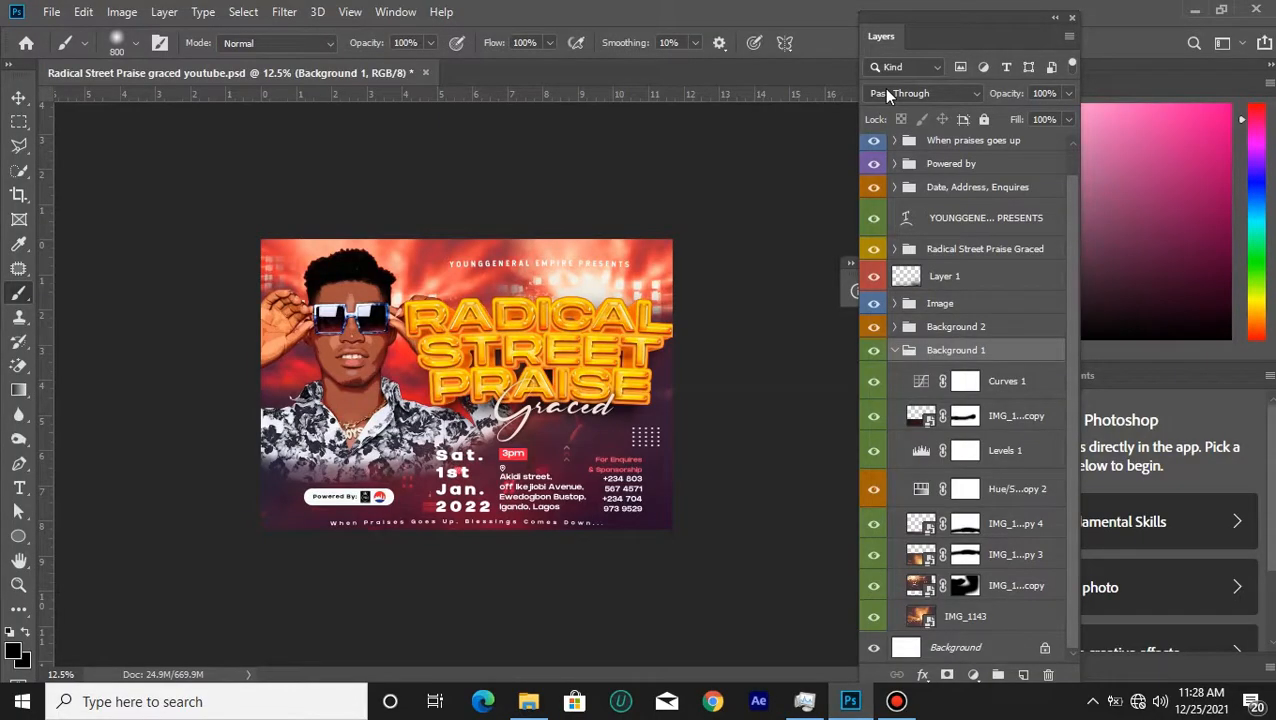
Collapse the Background 1 group and move the Layers panel farther away from the canvas.
{"action": "left_click", "coordinate": [895, 351]}
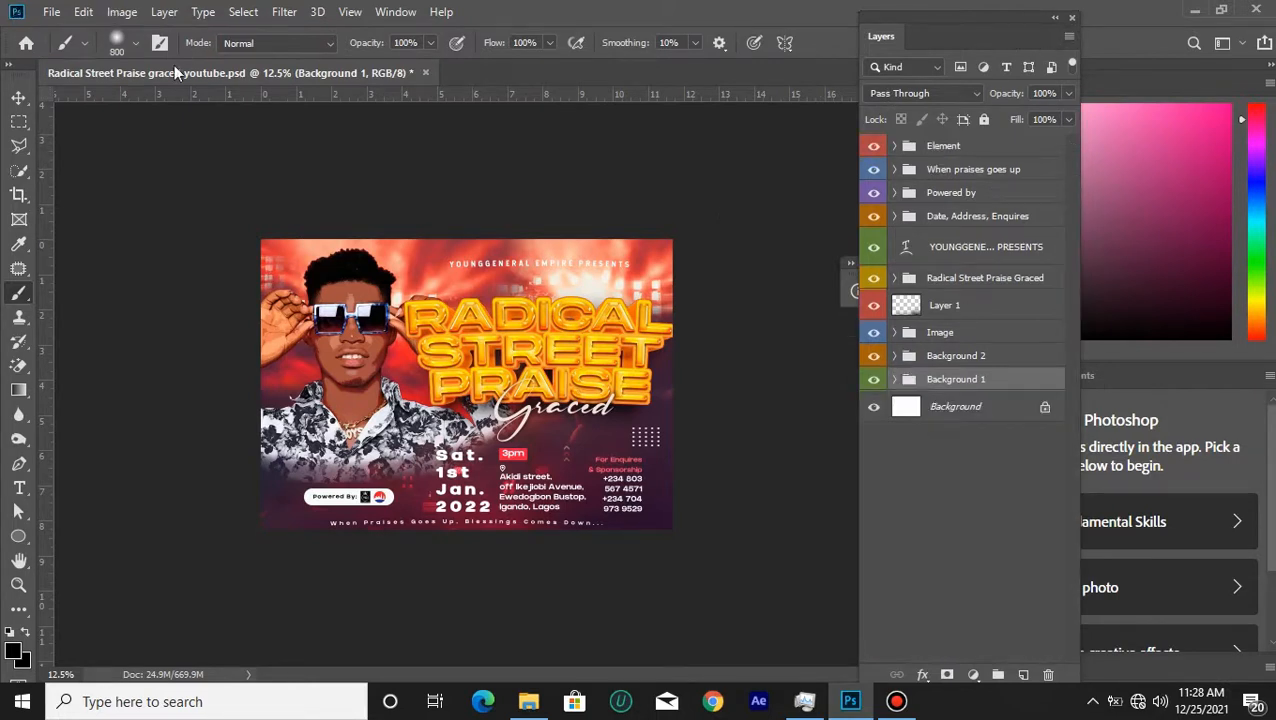
{"action": "left_click_drag", "start_coordinate": [967, 45], "coordinate": [1082, 35]}
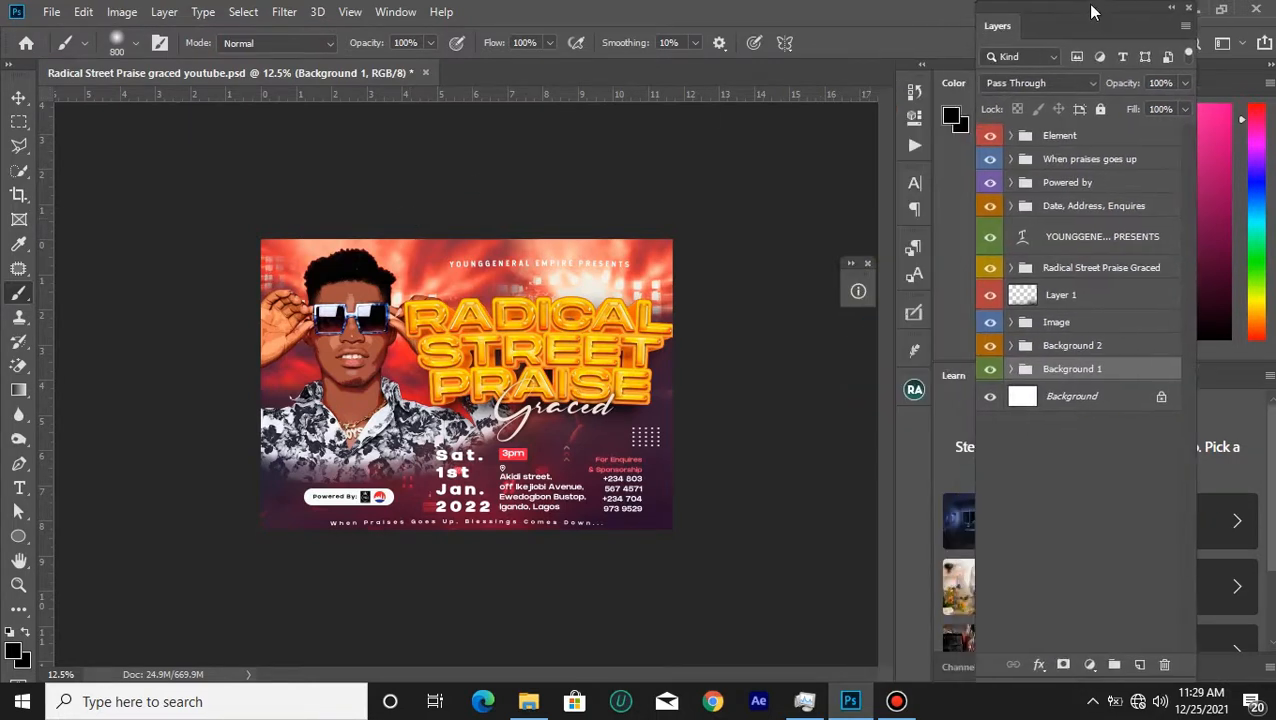
Check the flyer's pixel dimensions and resolution in Image Size without changing them.
{"action": "left_click", "coordinate": [121, 12]}
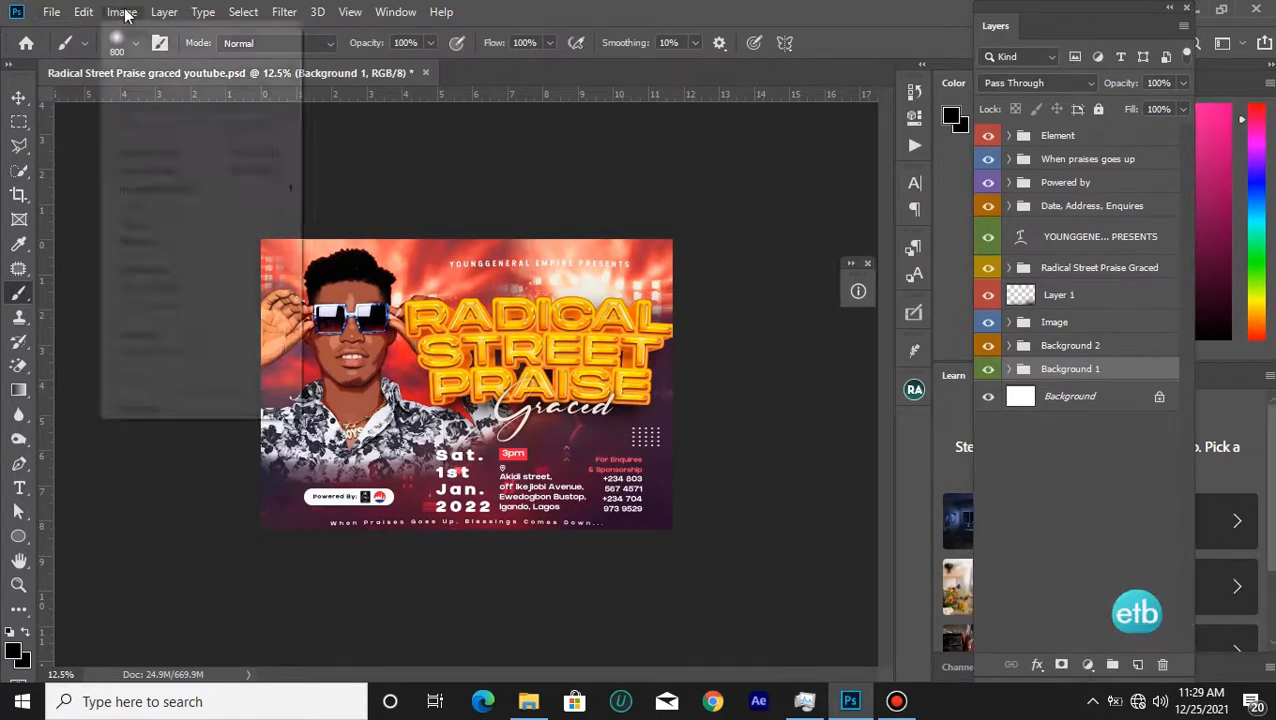
{"action": "left_click", "coordinate": [250, 152]}
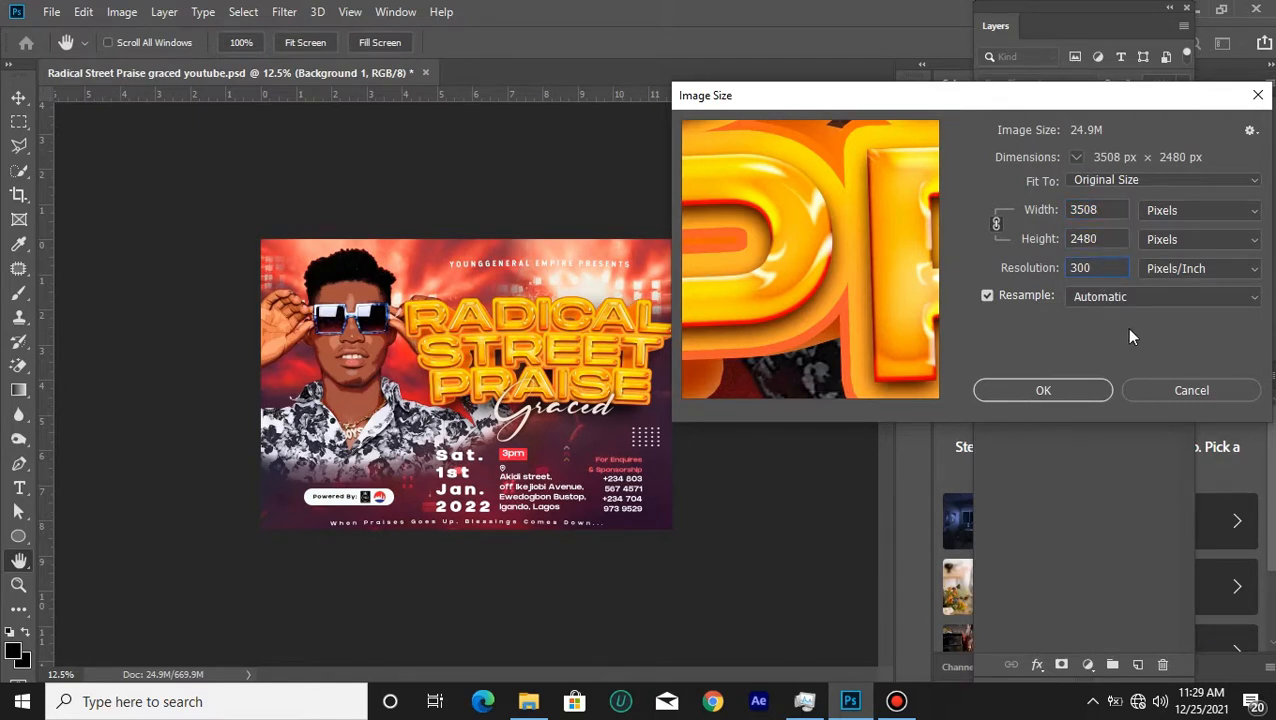
{"action": "left_click", "coordinate": [1180, 389]}
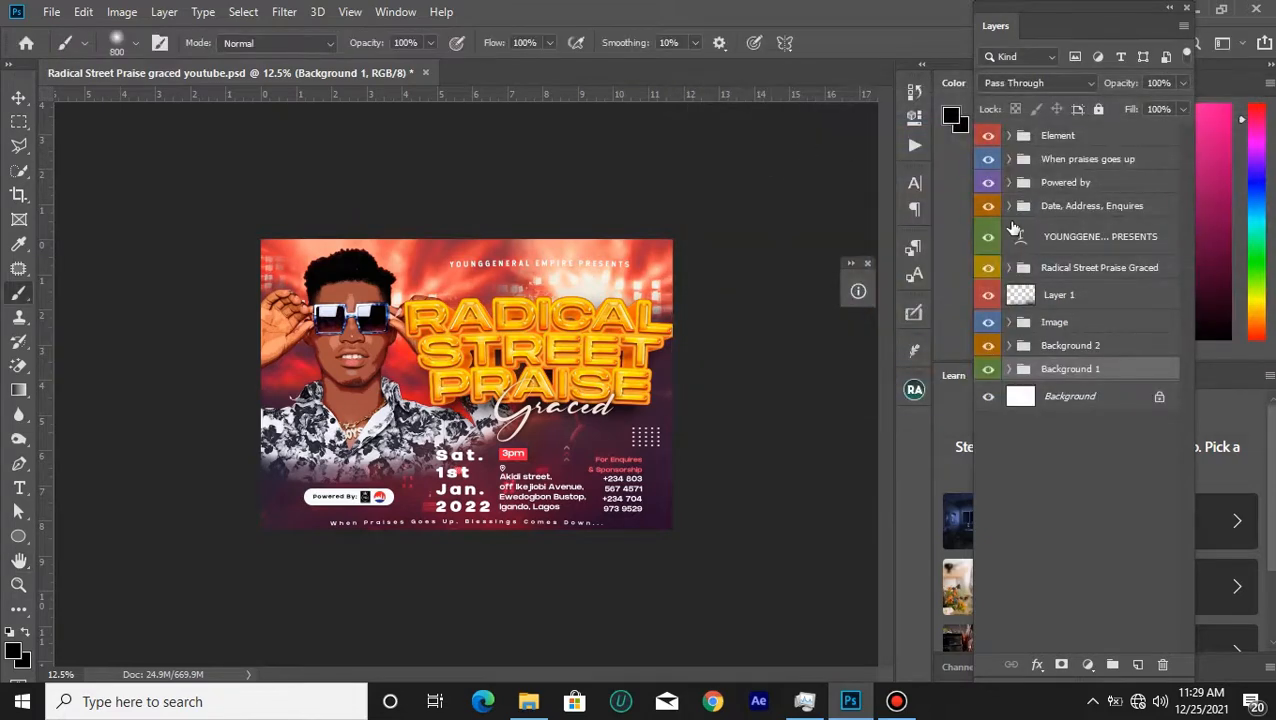
Hide every group and layer above Background 1, from Element down to Background 2.
{"action": "left_click", "coordinate": [18, 97]}
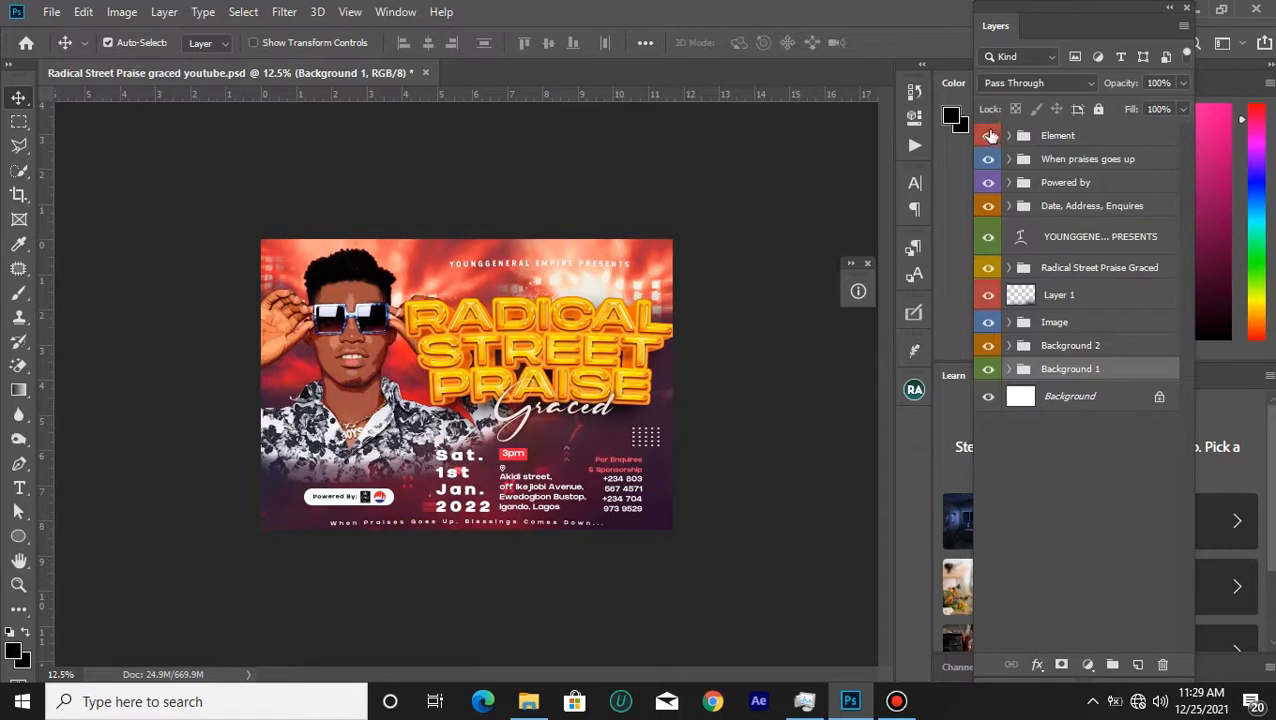
{"action": "left_click_drag", "start_coordinate": [988, 140], "coordinate": [984, 268]}
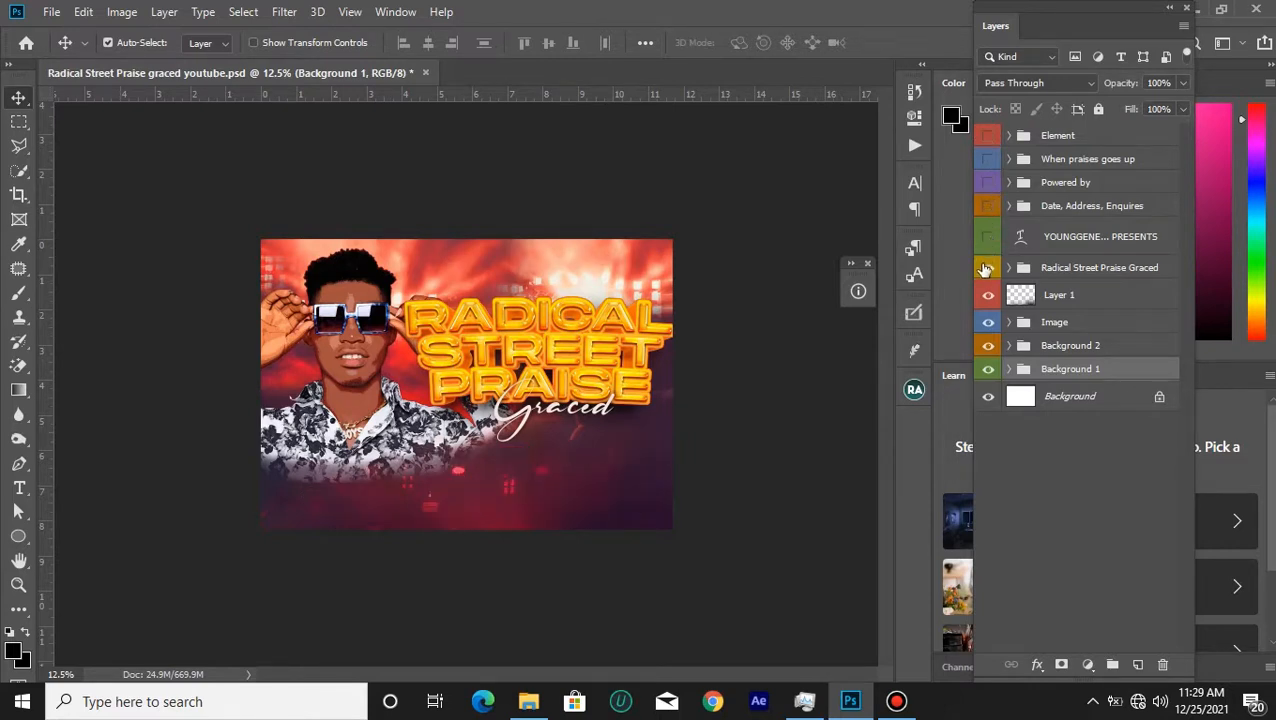
{"action": "left_click_drag", "start_coordinate": [985, 302], "coordinate": [986, 347]}
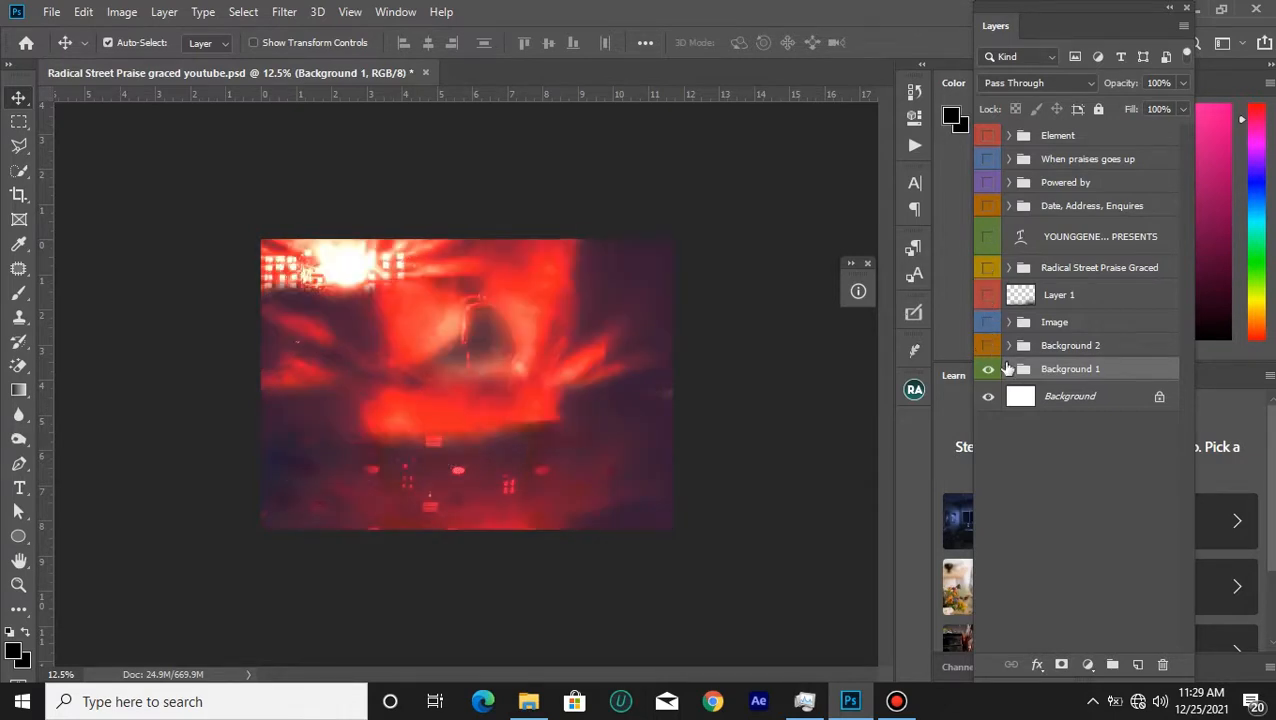
Expand the Background 1 group and hide all its layers except IMG_1143.
{"action": "left_click", "coordinate": [1008, 369]}
{"action": "left_click_drag", "start_coordinate": [996, 413], "coordinate": [996, 582]}
{"action": "left_click", "coordinate": [993, 579]}
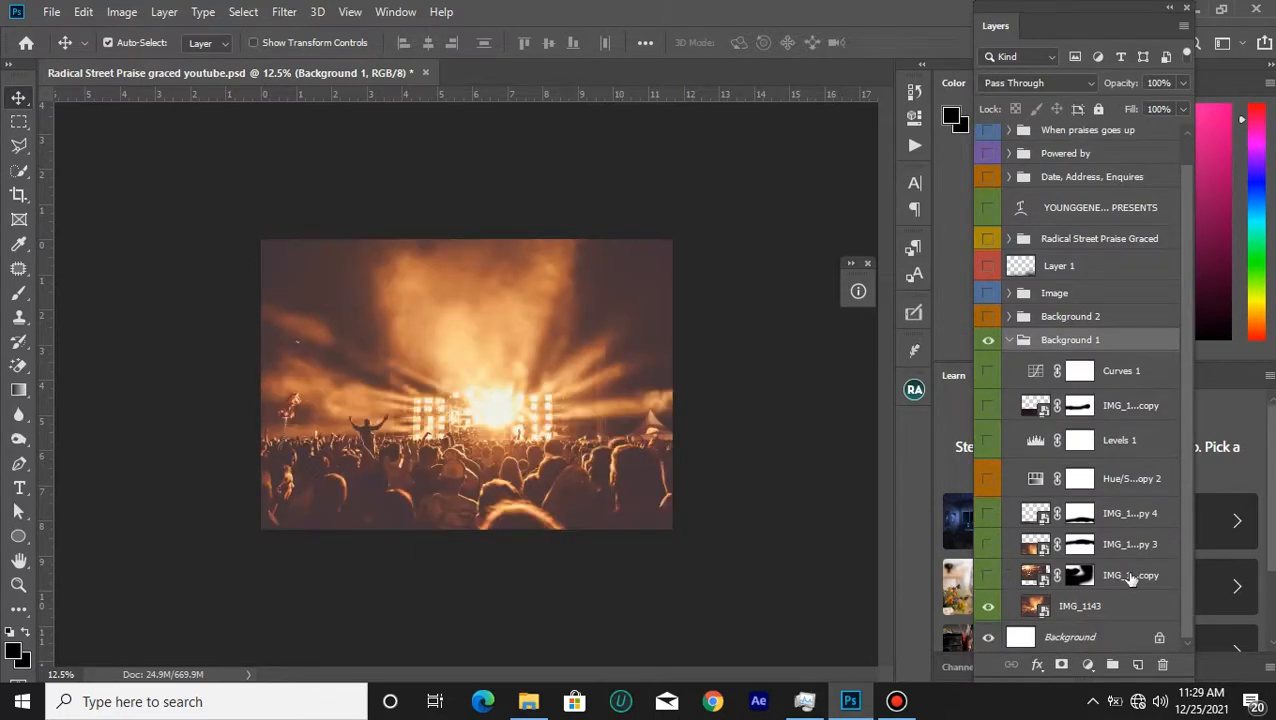
Try moving the IMG_1143 concert photo upward on the canvas, and undo the move.
{"action": "left_click", "coordinate": [1132, 609]}
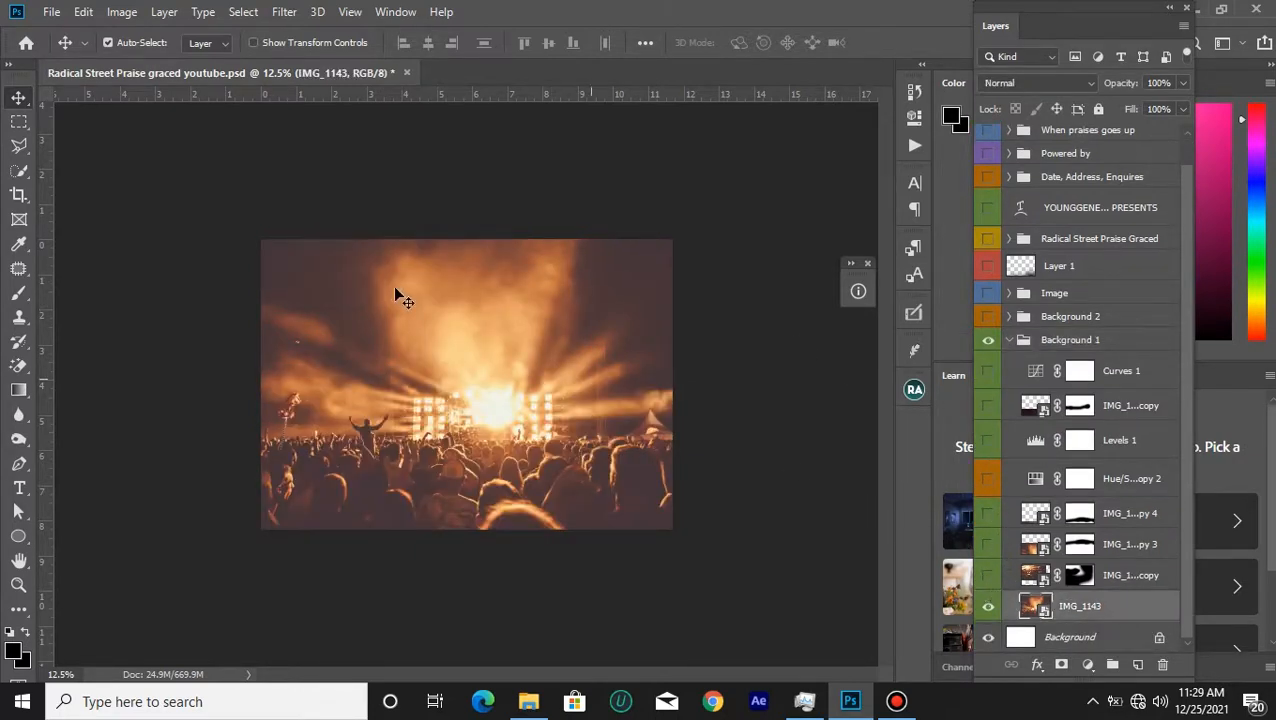
{"action": "left_click_drag", "start_coordinate": [473, 398], "coordinate": [477, 344]}
{"action": "key", "text": "ctrl+z"}
Preview the masked IMG_1143 copy, copy 3 and copy 4 layers by showing them one after another, and hide them again.
{"action": "left_click", "coordinate": [988, 575]}
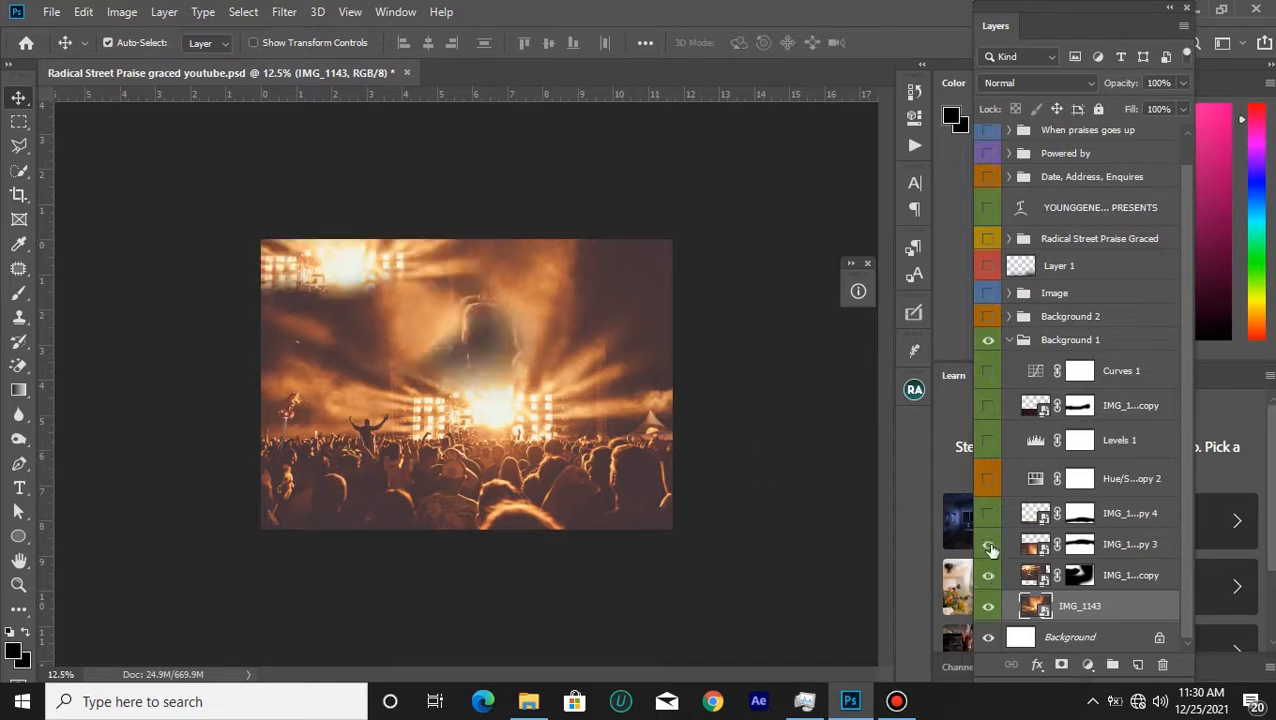
{"action": "left_click", "coordinate": [988, 544]}
{"action": "left_click", "coordinate": [990, 513]}
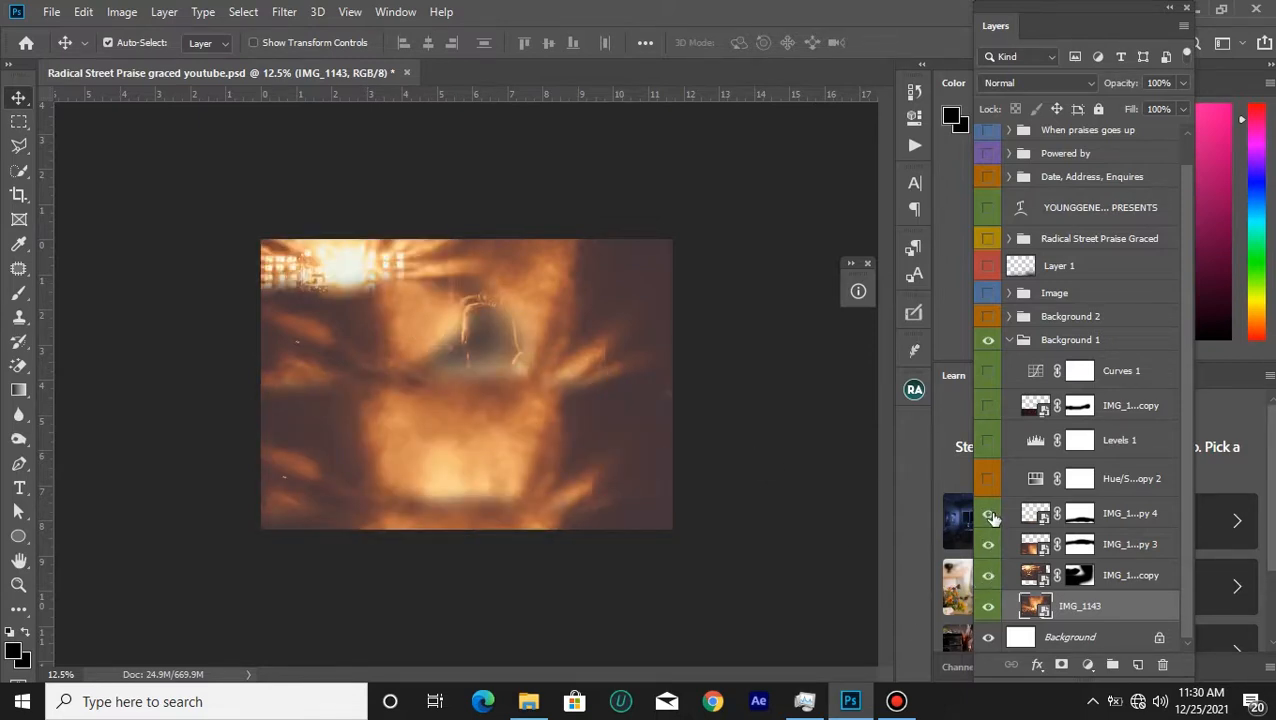
{"action": "left_click", "coordinate": [990, 513]}
{"action": "left_click", "coordinate": [988, 544]}
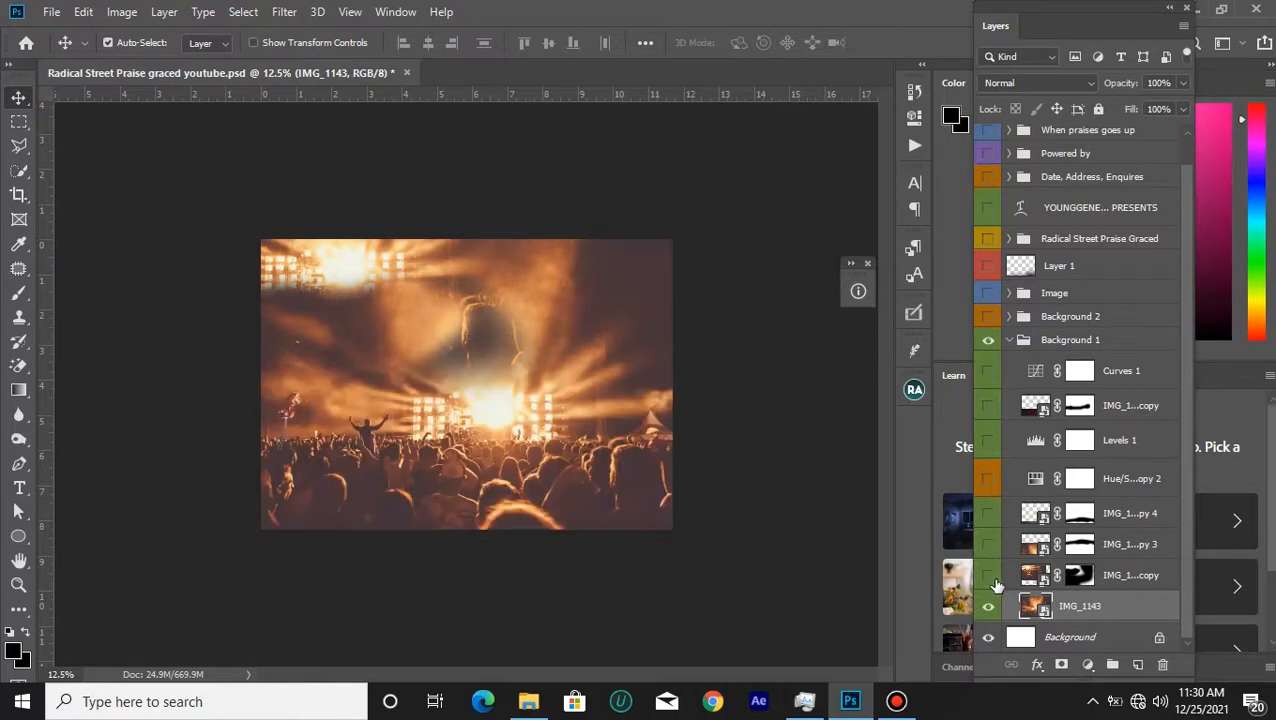
{"action": "left_click", "coordinate": [990, 577]}
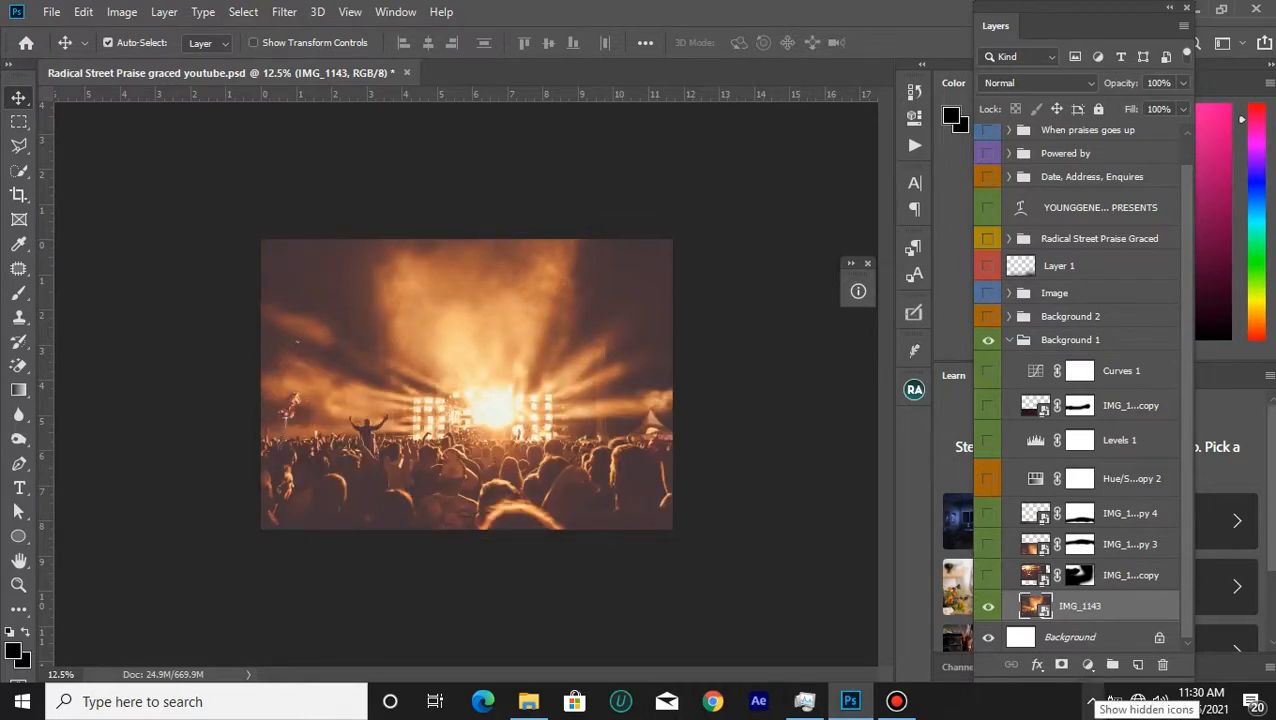
Duplicate the IMG_1143 layer, shift the duplicate up and slightly right, and add a layer mask to it.
{"action": "key", "text": "ctrl+j"}
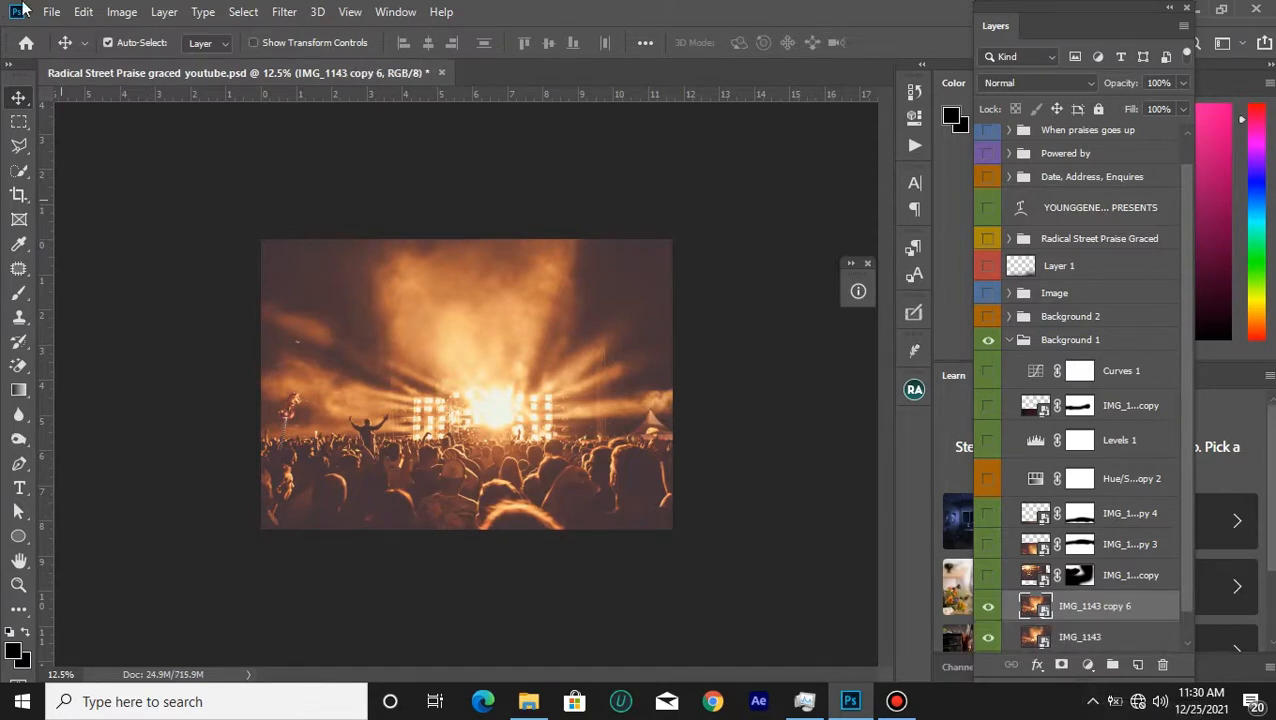
{"action": "left_click_drag", "start_coordinate": [395, 432], "coordinate": [424, 283]}
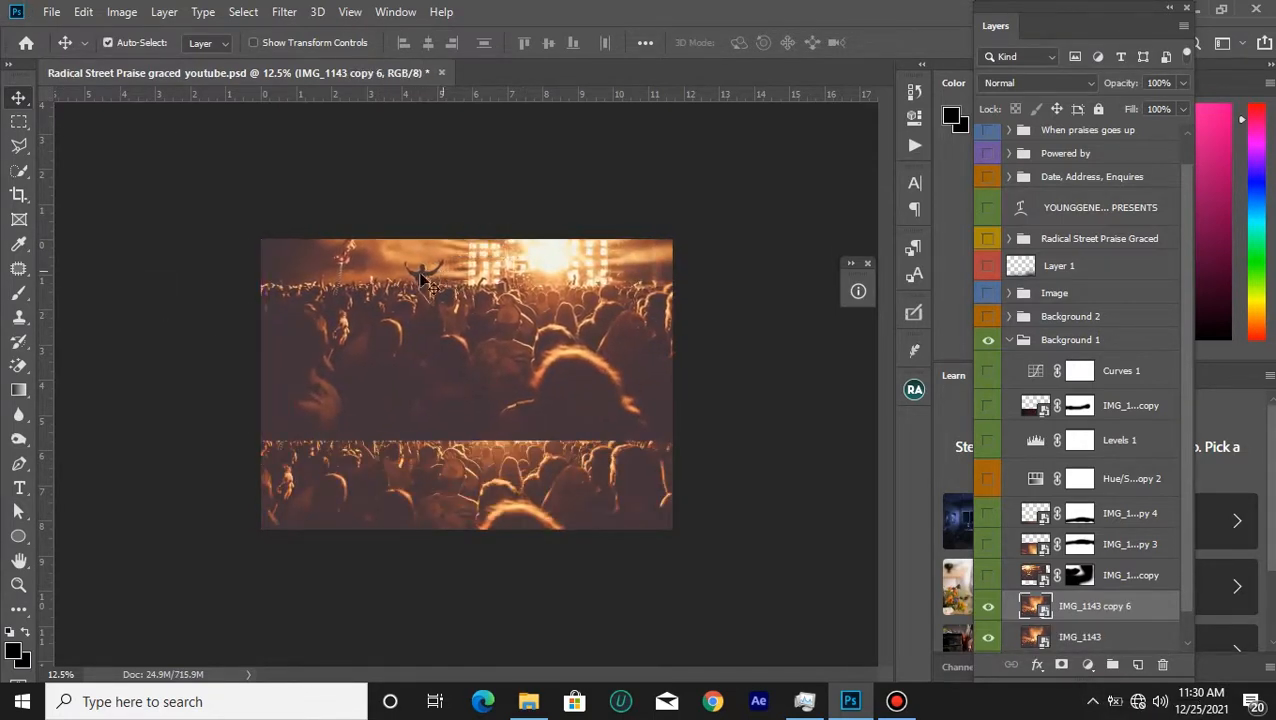
{"action": "left_click", "coordinate": [1063, 668]}
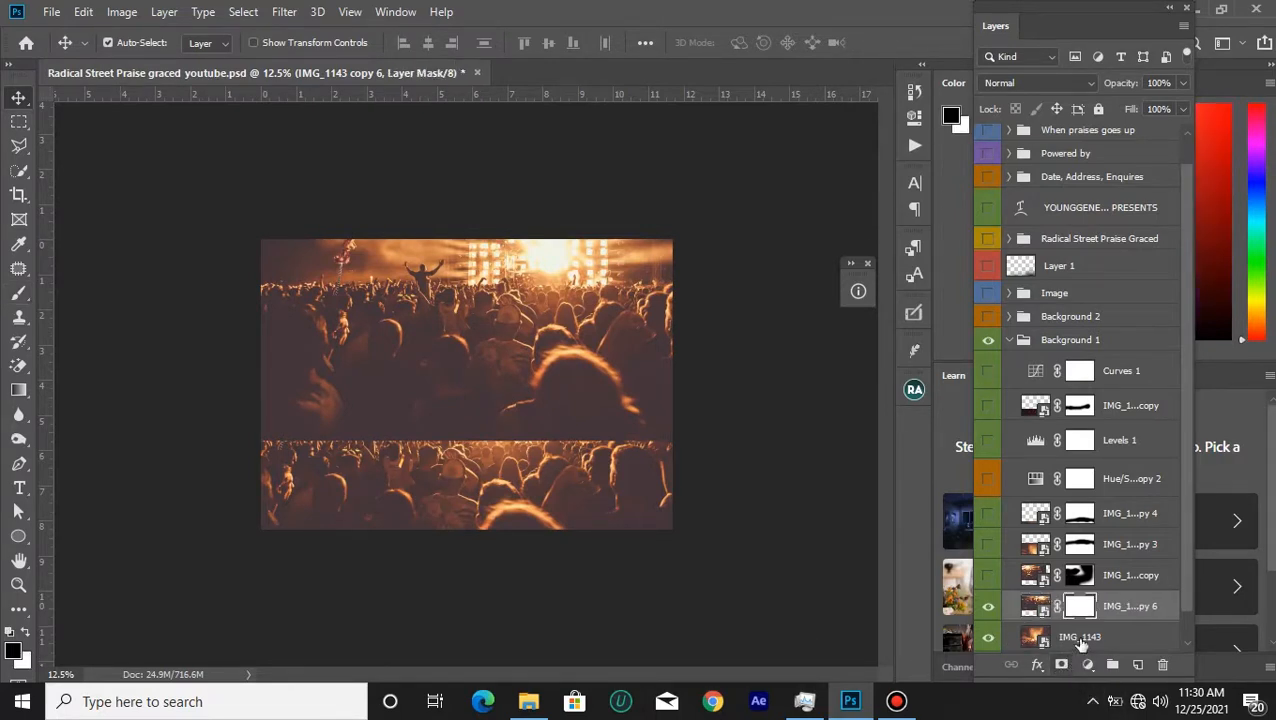
Paint with a black brush on the duplicate's mask to hide the lower part of the shifted concert photo.
{"action": "left_click", "coordinate": [19, 293]}
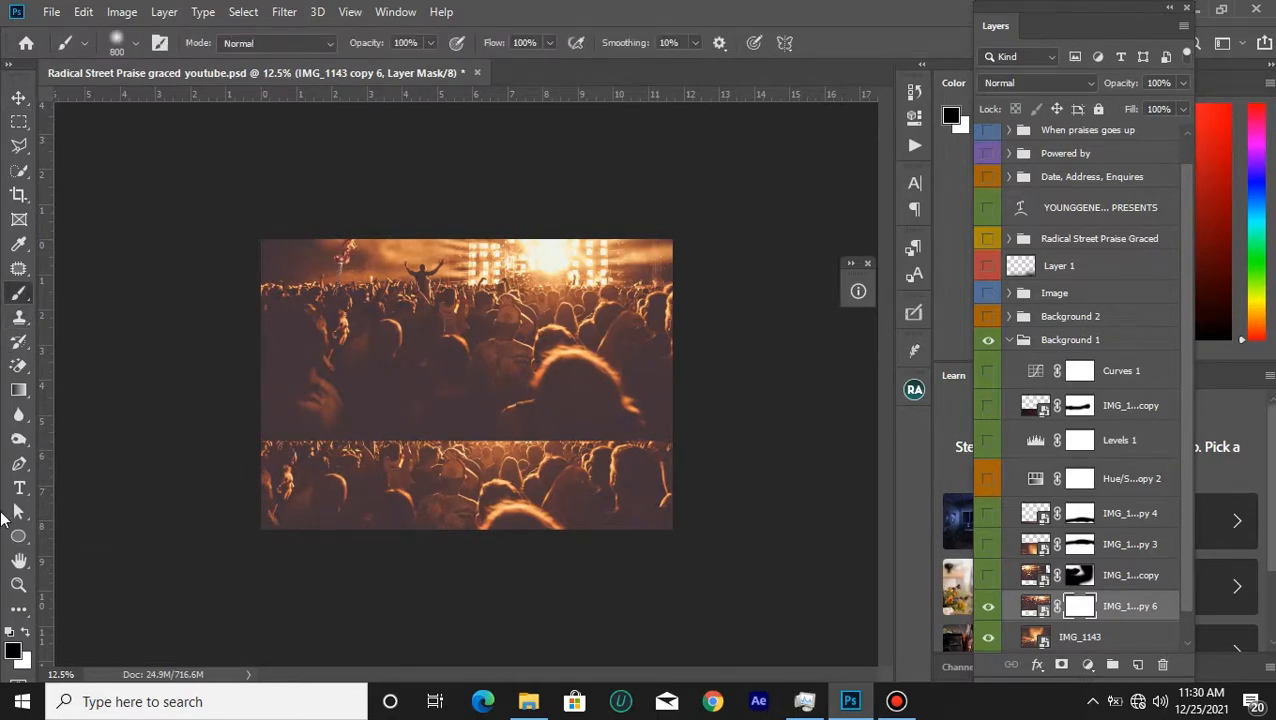
{"action": "left_click", "coordinate": [16, 653]}
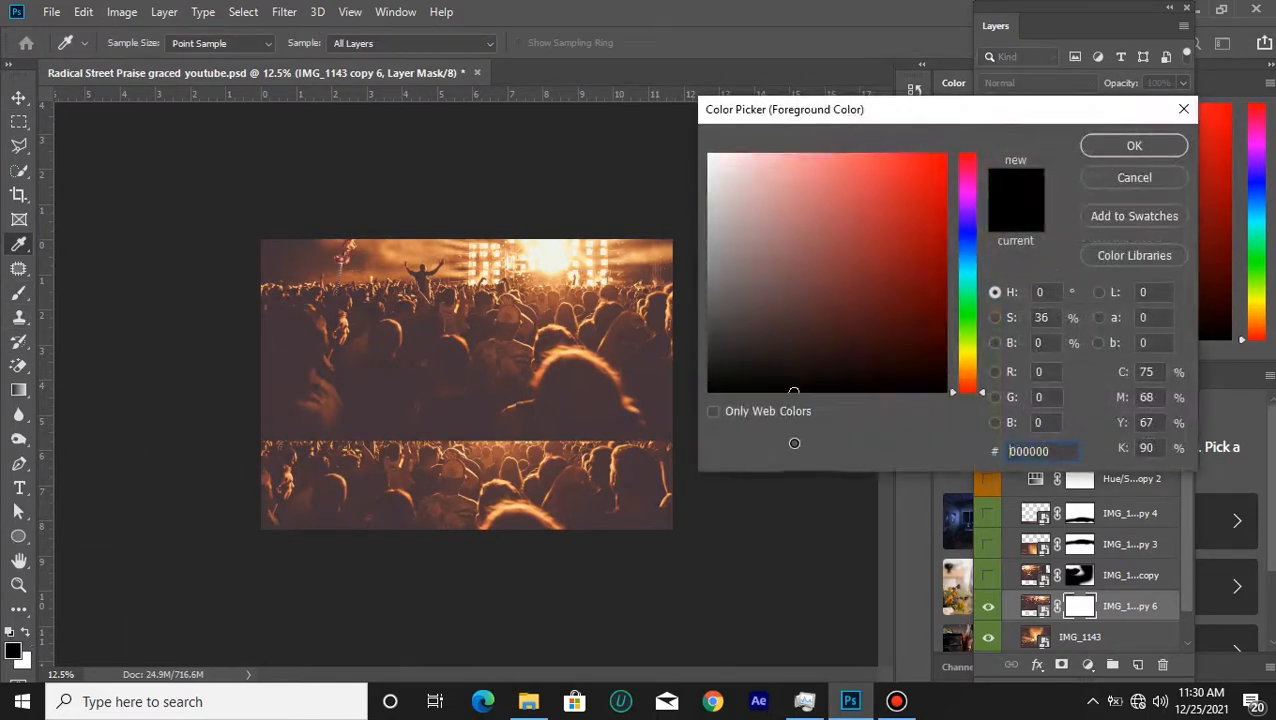
{"action": "left_click", "coordinate": [1107, 155]}
{"action": "mouse_move", "coordinate": [322, 390]}
{"action": "left_mouse_down"}
{"action": "mouse_move", "coordinate": [322, 447]}
{"action": "mouse_move", "coordinate": [239, 441]}
{"action": "mouse_move", "coordinate": [661, 450]}
{"action": "mouse_move", "coordinate": [675, 427]}
{"action": "mouse_move", "coordinate": [565, 456]}
{"action": "mouse_move", "coordinate": [216, 390]}
{"action": "mouse_move", "coordinate": [698, 430]}
{"action": "mouse_move", "coordinate": [213, 382]}
{"action": "mouse_move", "coordinate": [656, 413]}
{"action": "mouse_move", "coordinate": [497, 409]}
{"action": "left_mouse_up"}
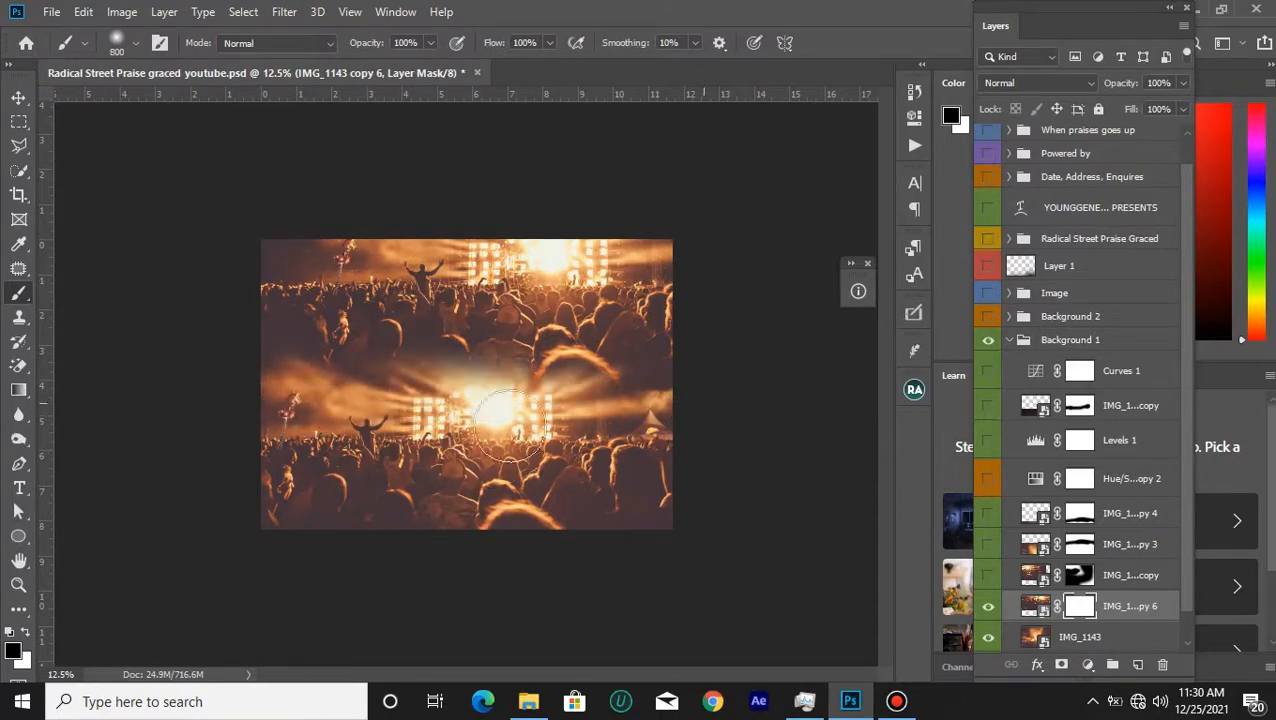
Set the foreground color to white and paint over the duplicate's mask to restore the hidden photo area.
{"action": "left_click", "coordinate": [14, 649]}
{"action": "left_click_drag", "start_coordinate": [742, 180], "coordinate": [689, 131]}
{"action": "left_click", "coordinate": [1127, 152]}
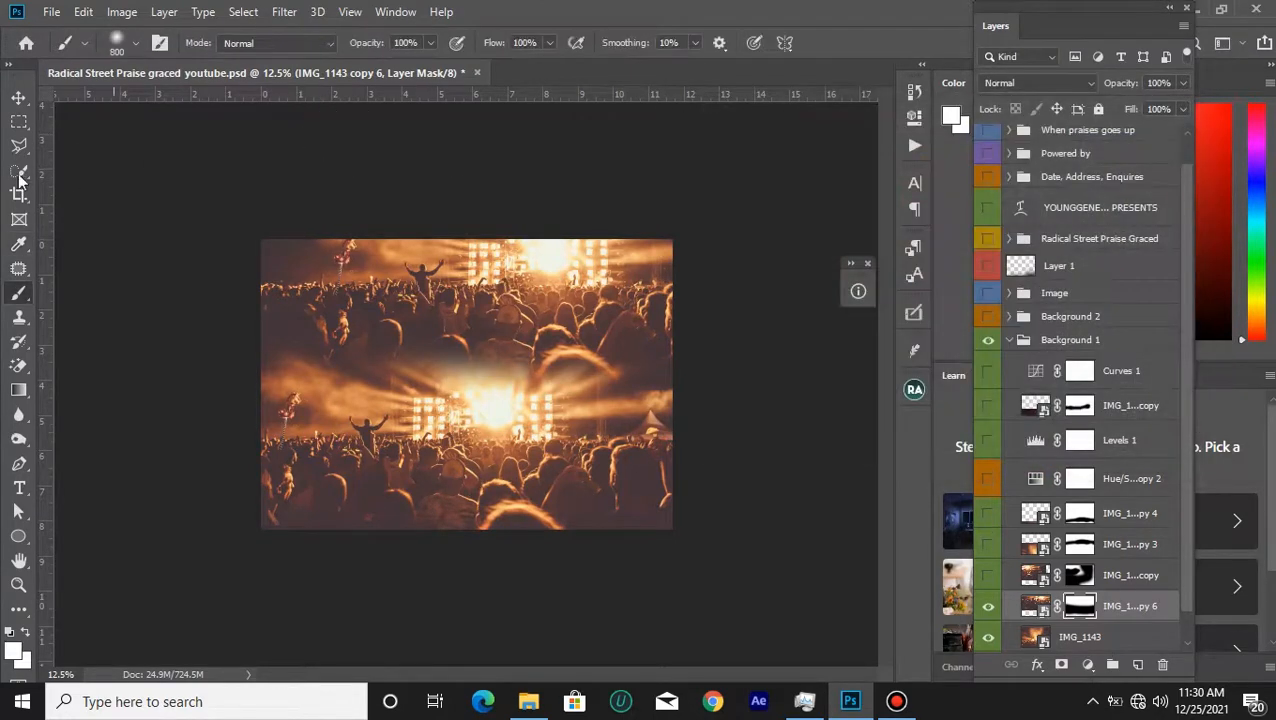
{"action": "mouse_move", "coordinate": [236, 365]}
{"action": "left_mouse_down"}
{"action": "mouse_move", "coordinate": [604, 358]}
{"action": "mouse_move", "coordinate": [313, 365]}
{"action": "mouse_move", "coordinate": [810, 380]}
{"action": "mouse_move", "coordinate": [228, 353]}
{"action": "mouse_move", "coordinate": [165, 393]}
{"action": "mouse_move", "coordinate": [602, 428]}
{"action": "mouse_move", "coordinate": [596, 438]}
{"action": "mouse_move", "coordinate": [716, 420]}
{"action": "mouse_move", "coordinate": [667, 386]}
{"action": "mouse_move", "coordinate": [515, 371]}
{"action": "mouse_move", "coordinate": [826, 322]}
{"action": "mouse_move", "coordinate": [868, 346]}
{"action": "left_mouse_up"}
Toggle the visibility of the masked IMG_1143 duplicate and delete that layer.
{"action": "left_click", "coordinate": [18, 98]}
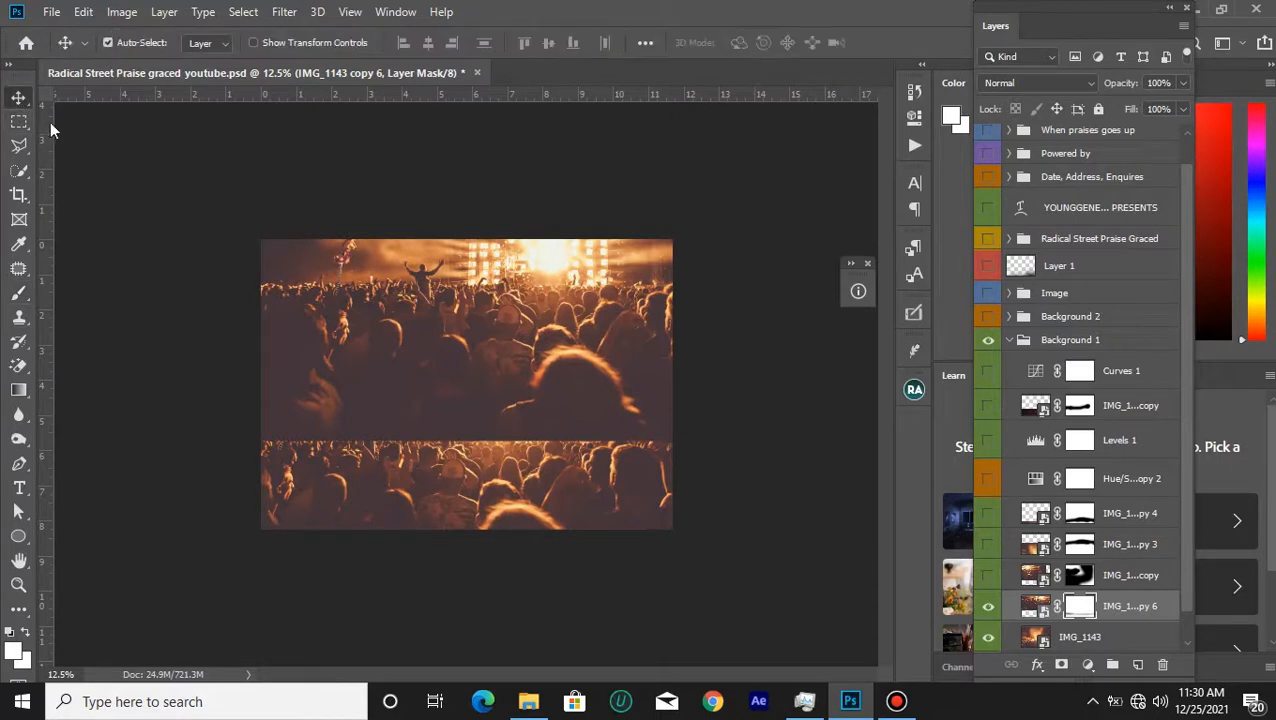
{"action": "left_click", "coordinate": [989, 612]}
{"action": "left_click", "coordinate": [989, 612]}
{"action": "key", "text": "Delete"}
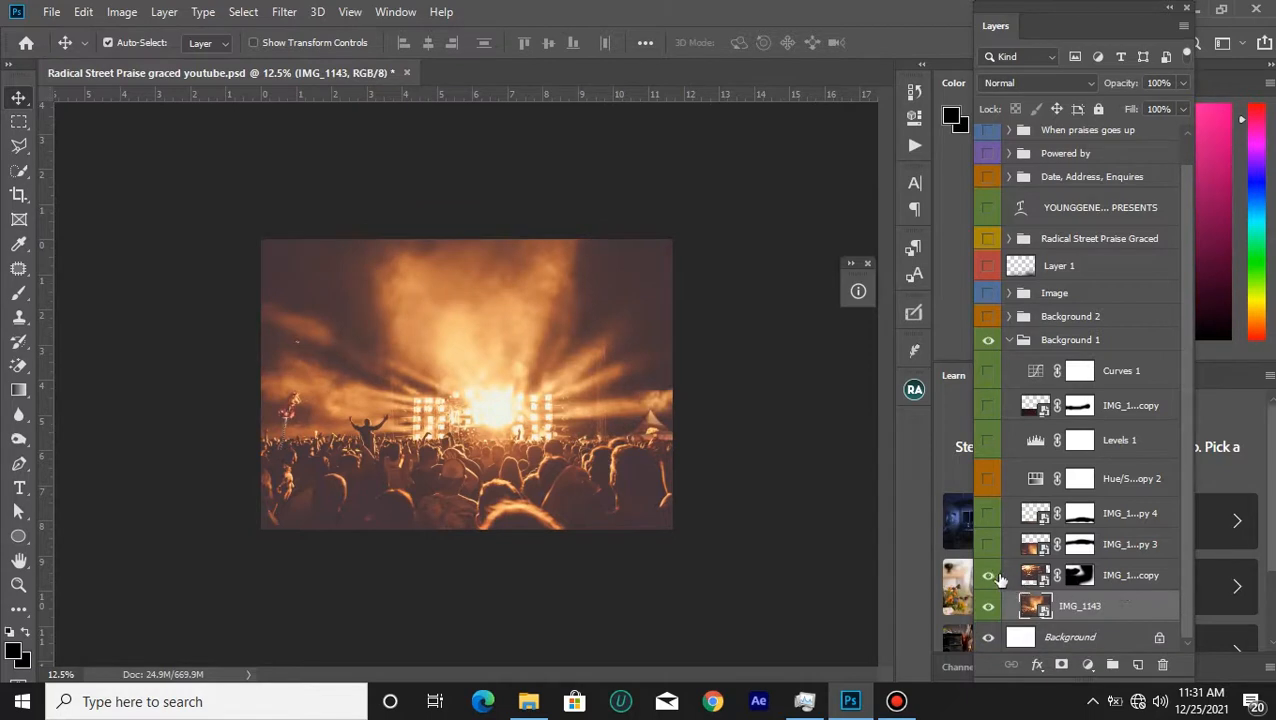
Show the masked IMG_1143 copy and copy 3 layers, and shift copy 3 slightly upward.
{"action": "left_click", "coordinate": [989, 544]}
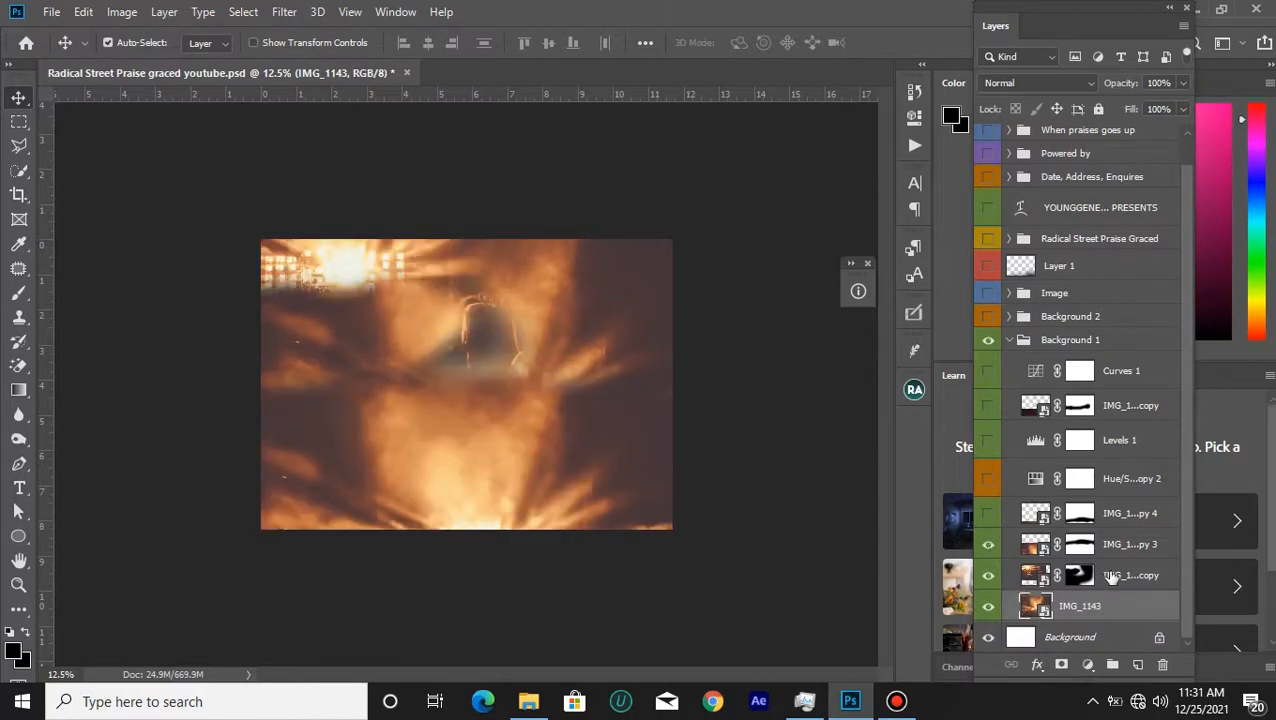
{"action": "left_click", "coordinate": [1068, 547]}
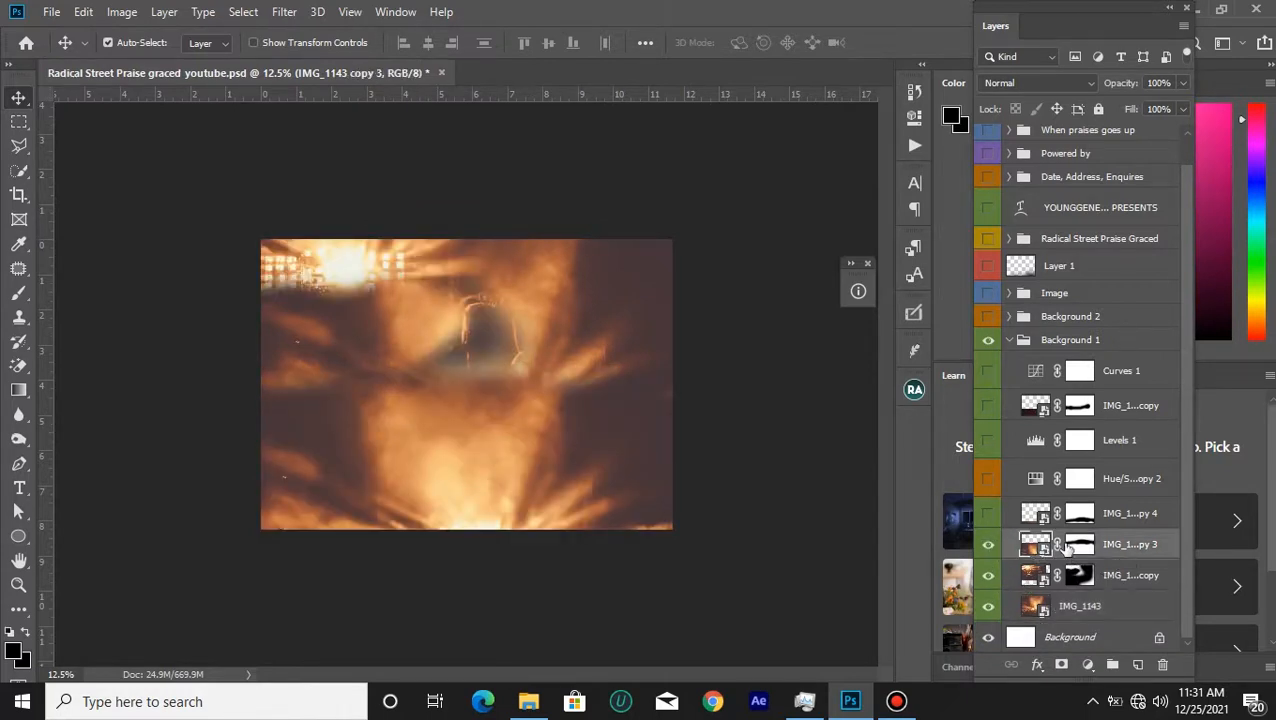
{"action": "left_click_drag", "start_coordinate": [531, 481], "coordinate": [590, 490]}
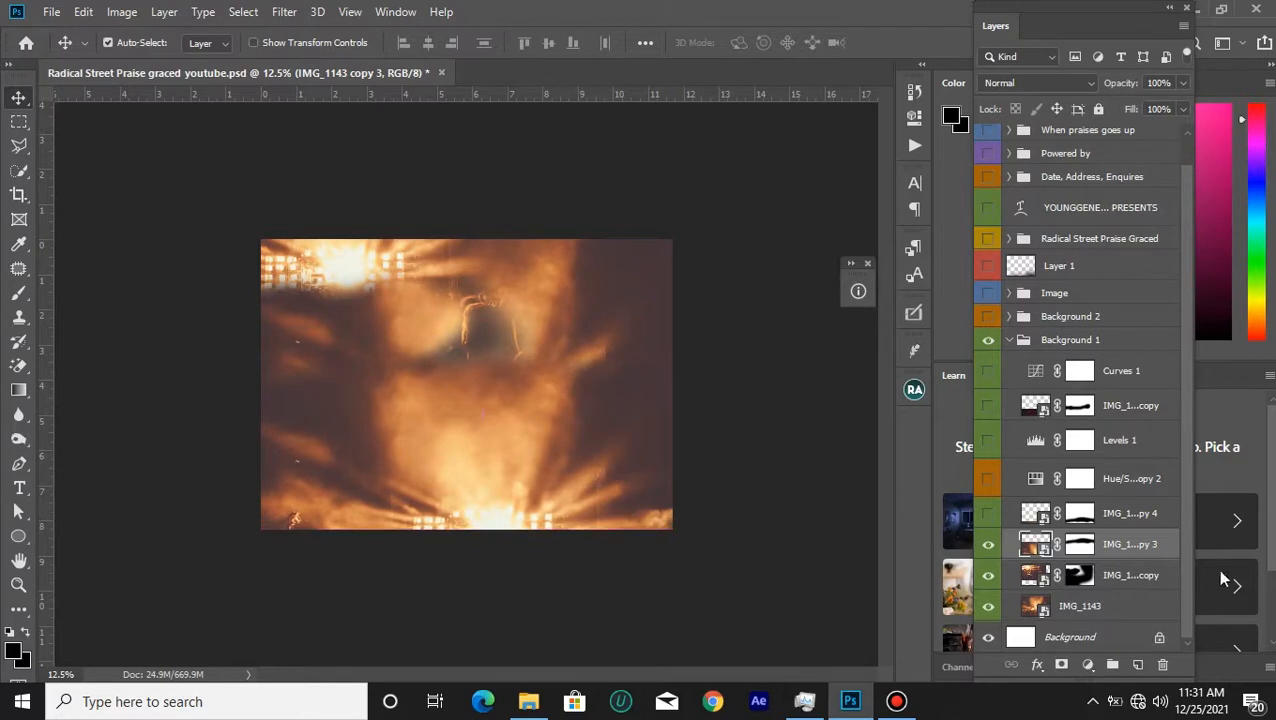
Disable the layer mask of IMG_1143 copy 3 to compare the unblended edge, and enable it again.
{"action": "right_click", "coordinate": [1072, 541]}
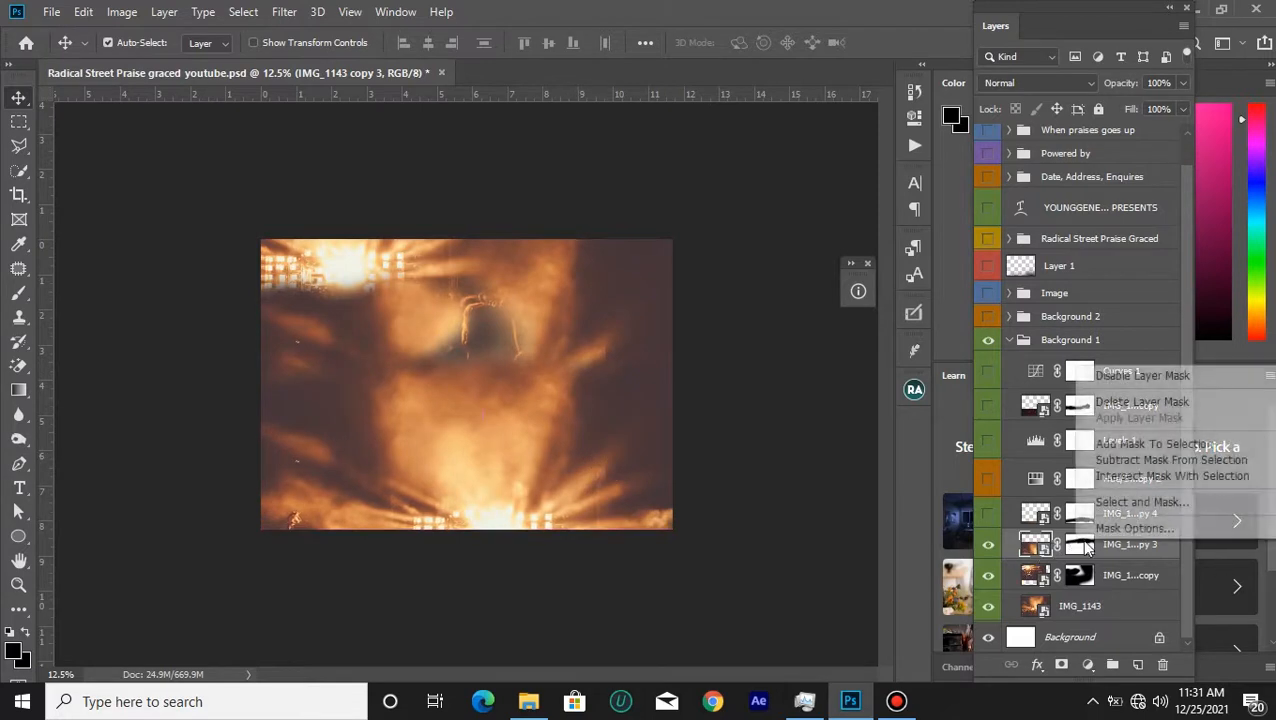
{"action": "left_click", "coordinate": [1122, 378]}
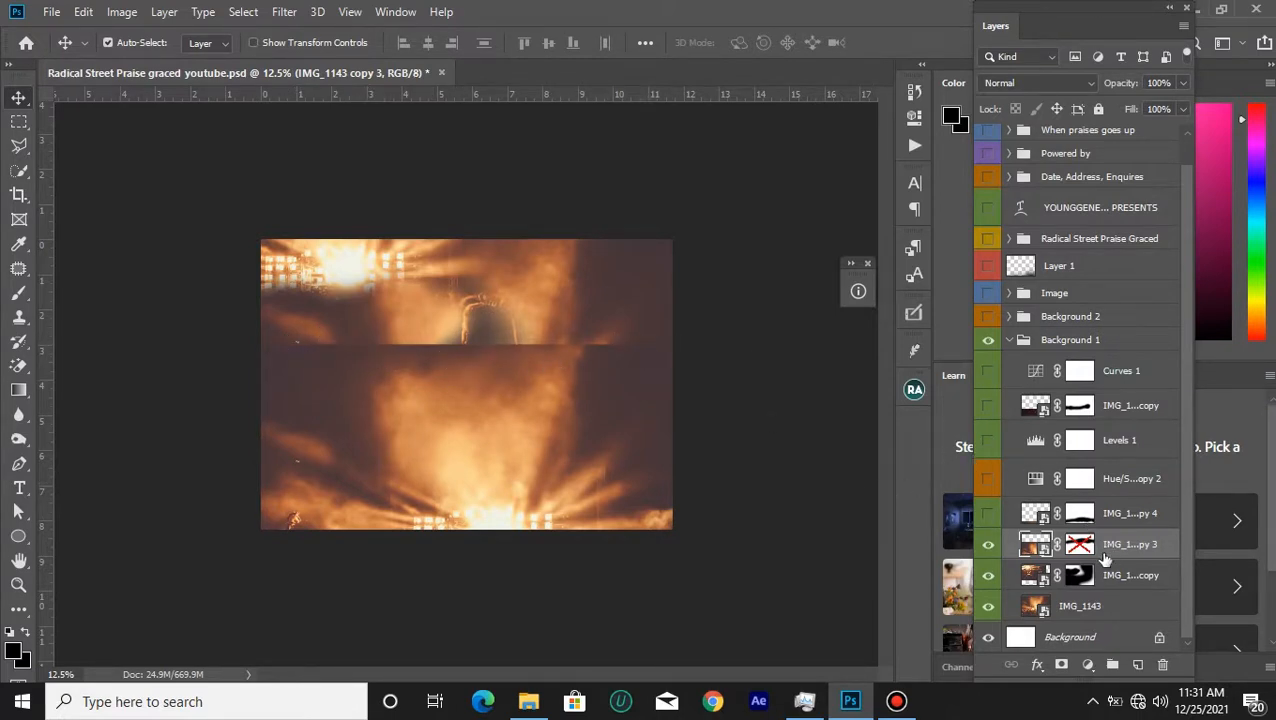
{"action": "right_click", "coordinate": [1091, 547]}
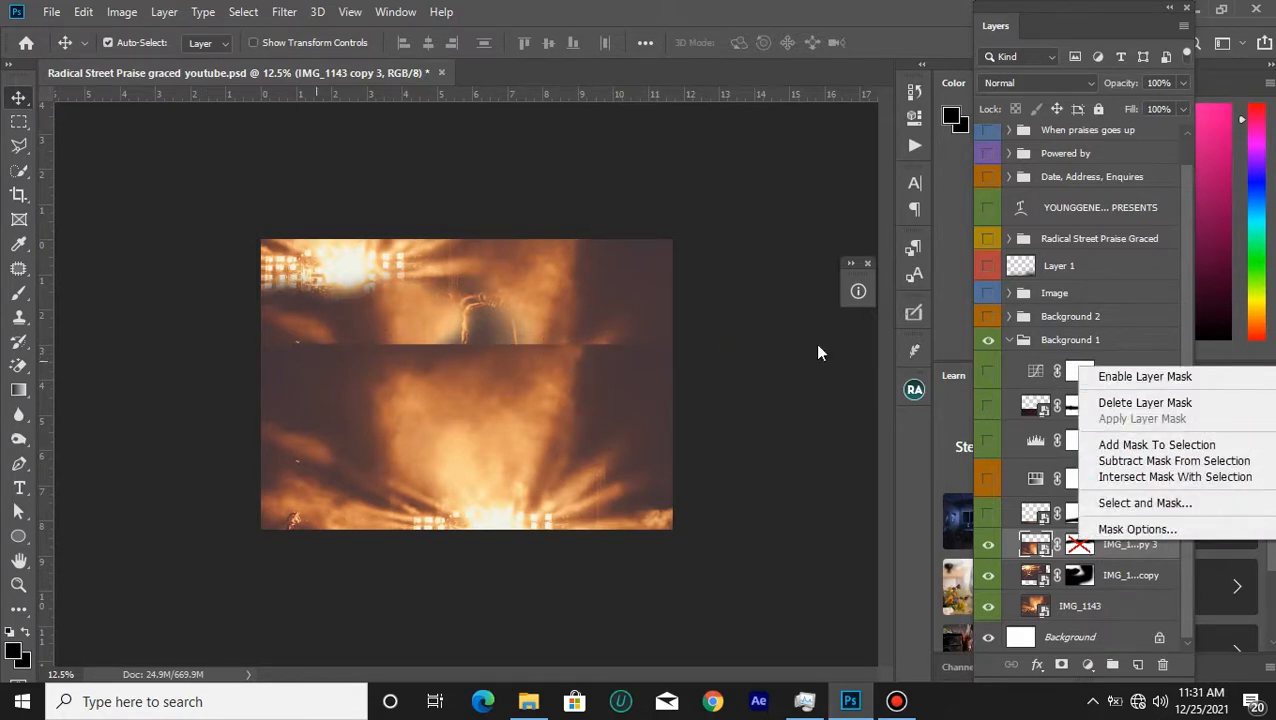
{"action": "left_click", "coordinate": [1140, 377]}
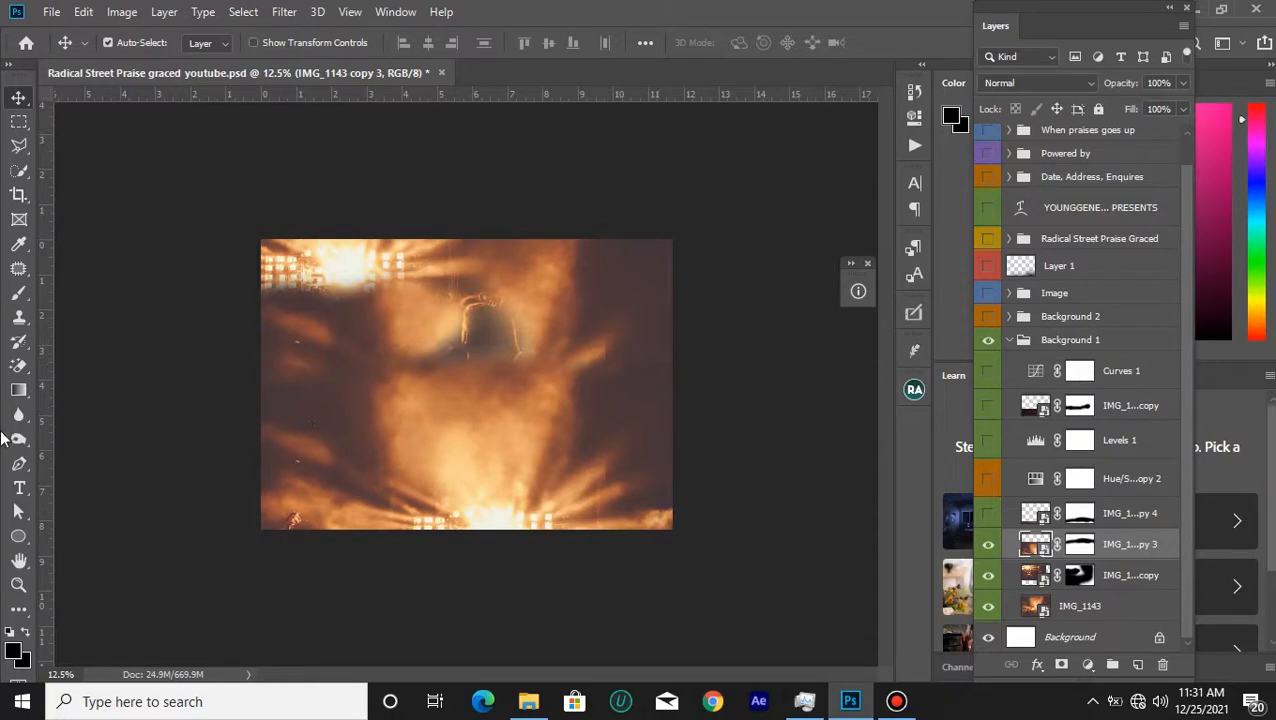
Set the brush color to white (ffffff) and paint across the IMG_1143 copy 3 mask to restore the photo's hard upper edge.
{"action": "left_click", "coordinate": [19, 292]}
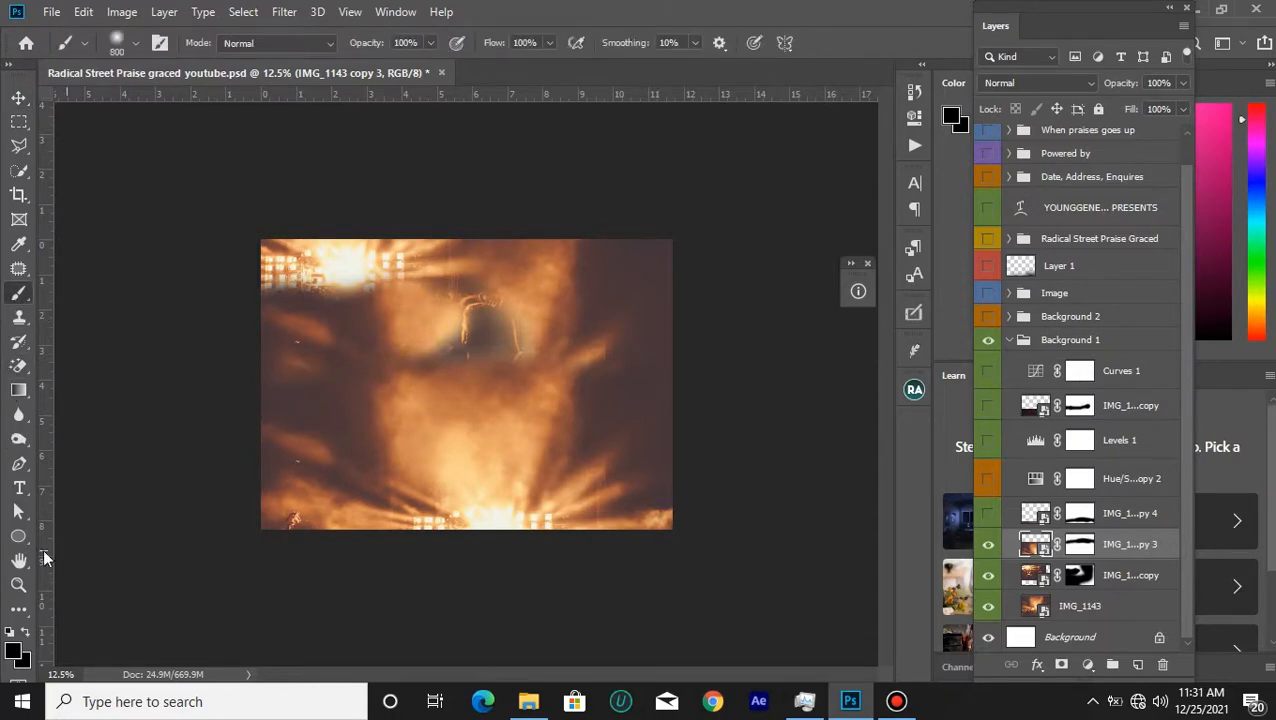
{"action": "left_click", "coordinate": [13, 651]}
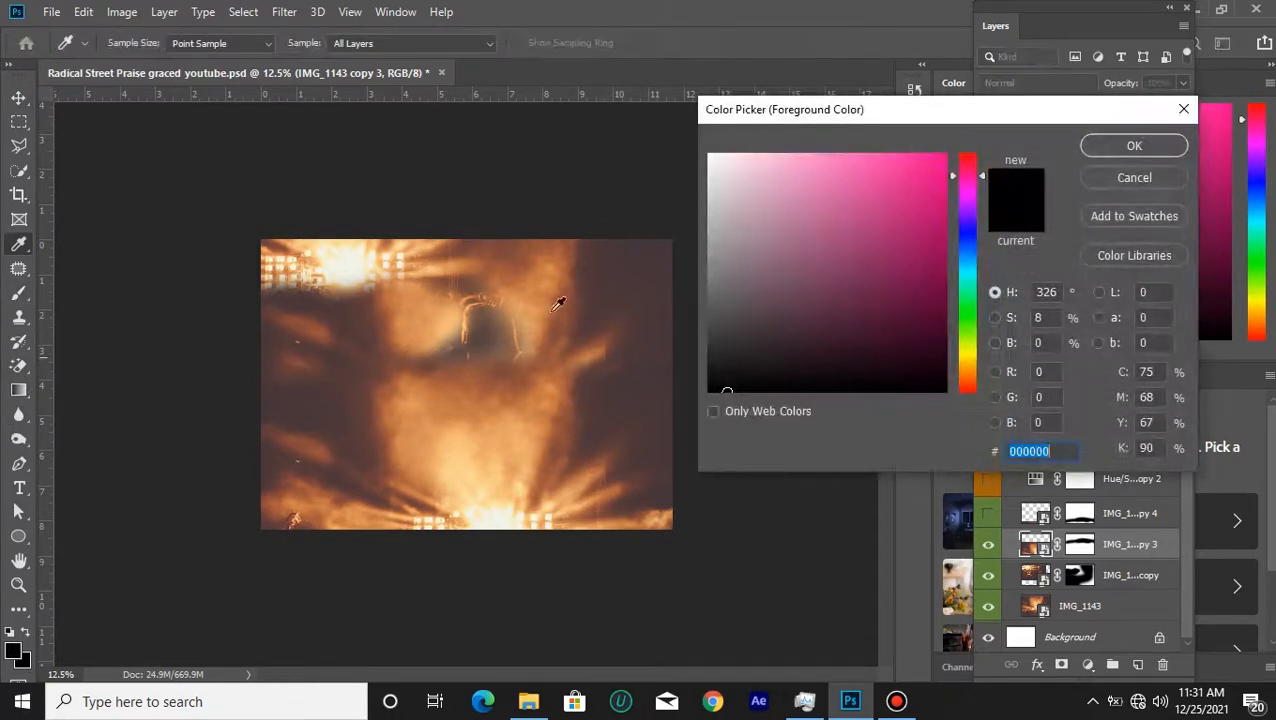
{"action": "type", "text": "ffffff"}
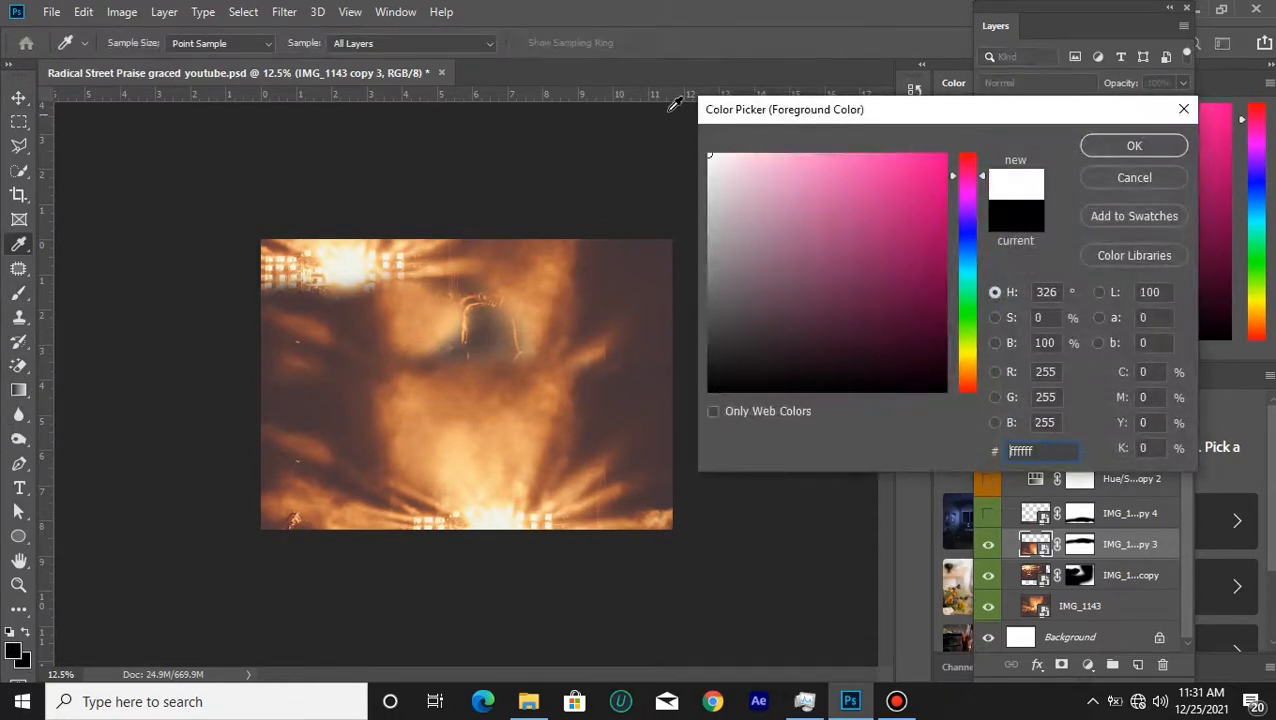
{"action": "left_click", "coordinate": [1130, 145]}
{"action": "left_click", "coordinate": [1089, 546]}
{"action": "left_click_drag", "start_coordinate": [288, 343], "coordinate": [682, 349]}
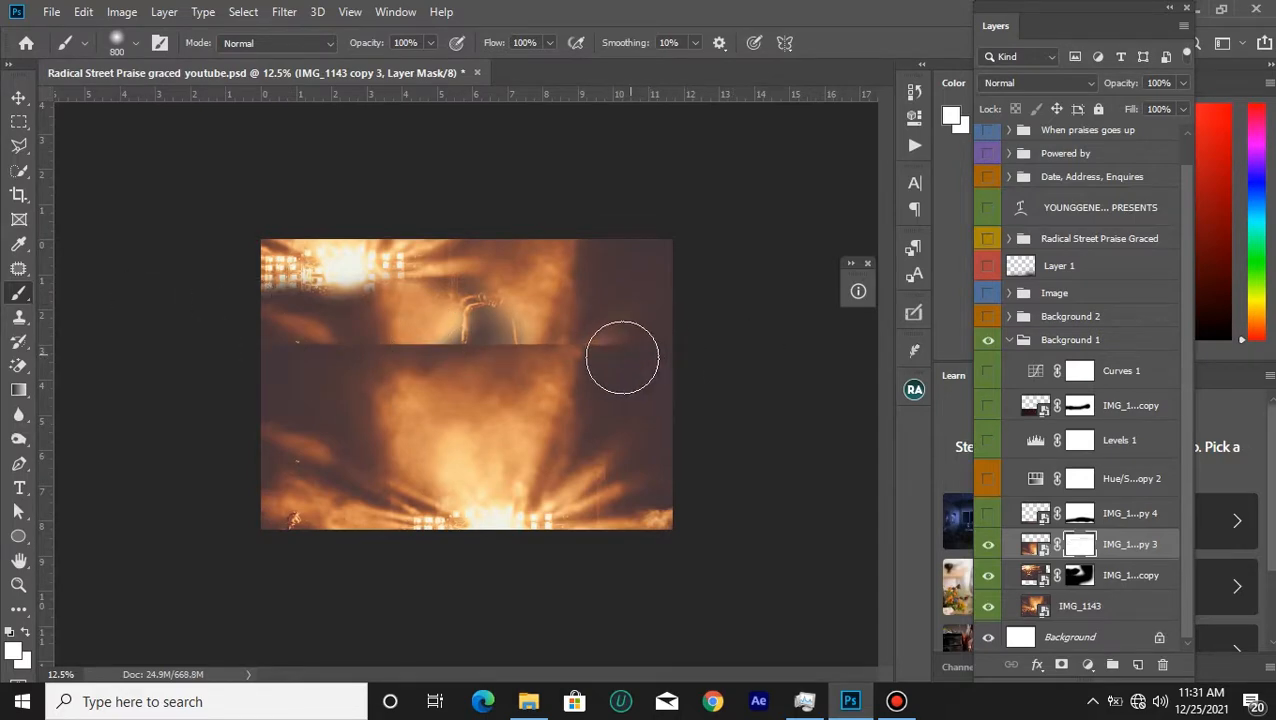
Paint black along the hard edge on the IMG_1143 copy 3 mask, and undo the demonstration mask strokes.
{"action": "left_click", "coordinate": [16, 650]}
{"action": "left_click", "coordinate": [739, 391]}
{"action": "left_click", "coordinate": [1134, 146]}
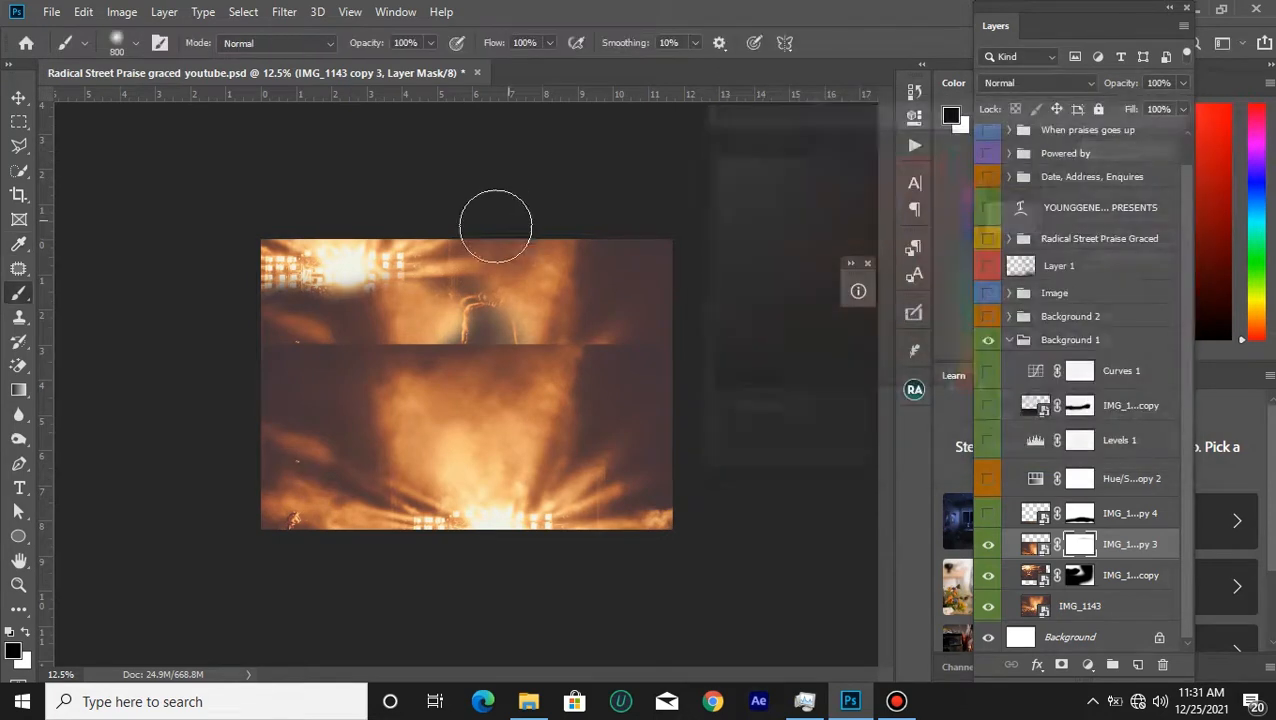
{"action": "mouse_move", "coordinate": [239, 347]}
{"action": "left_mouse_down"}
{"action": "mouse_move", "coordinate": [267, 335]}
{"action": "mouse_move", "coordinate": [596, 349]}
{"action": "mouse_move", "coordinate": [685, 335]}
{"action": "left_mouse_up"}
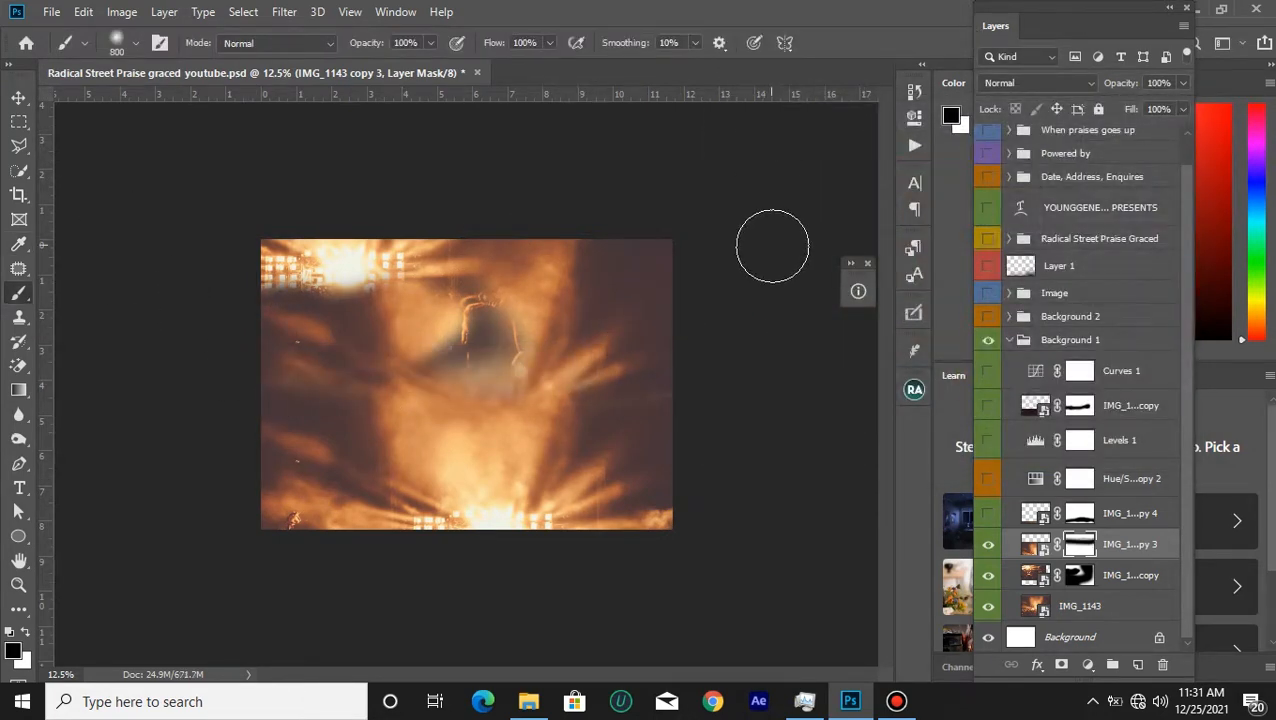
{"action": "key", "text": "ctrl+z"}
{"action": "key", "text": "ctrl+shift+z"}
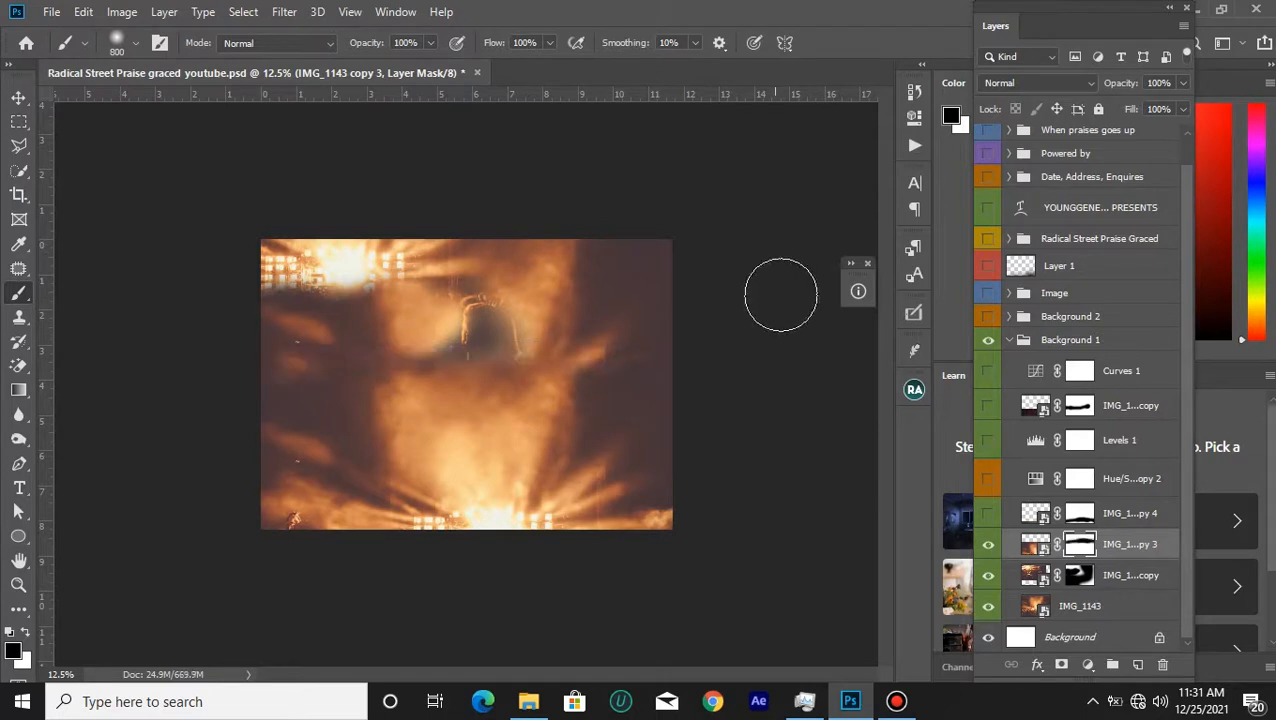
Show the IMG_1143 copy 4 layer and toggle its visibility to compare the lower edge of the background.
{"action": "left_click", "coordinate": [990, 515]}
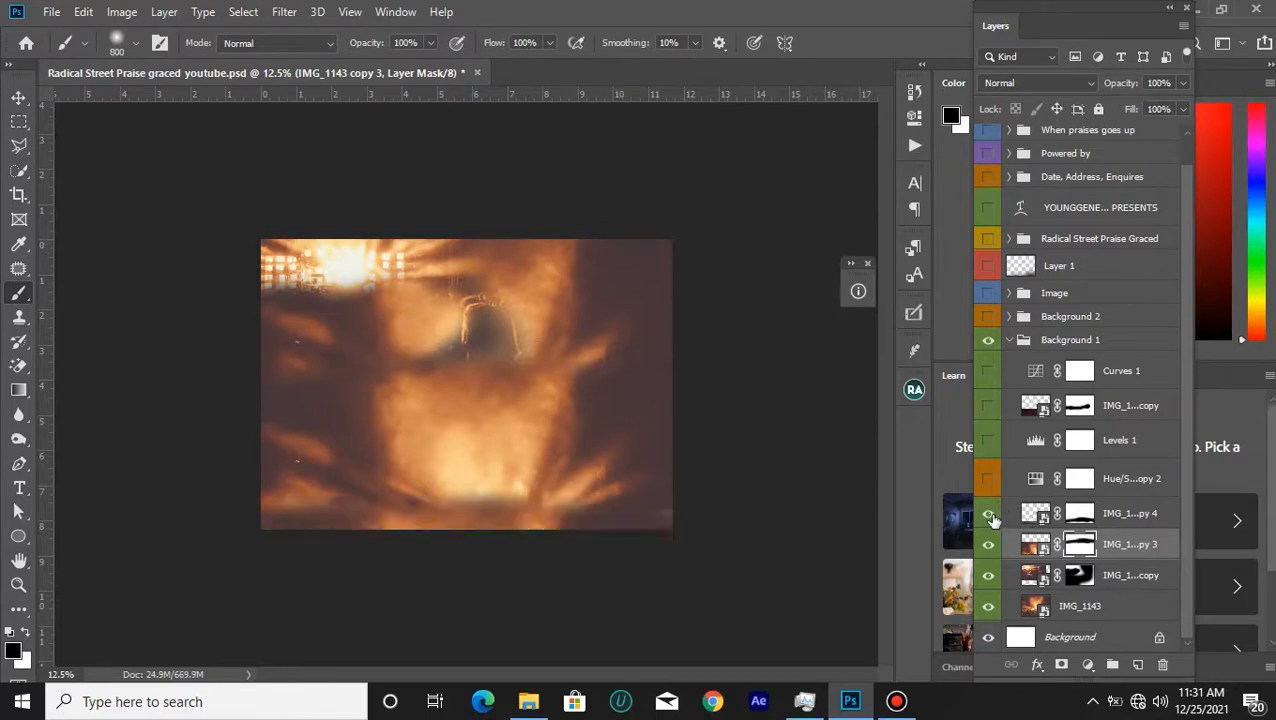
{"action": "left_click", "coordinate": [1097, 524]}
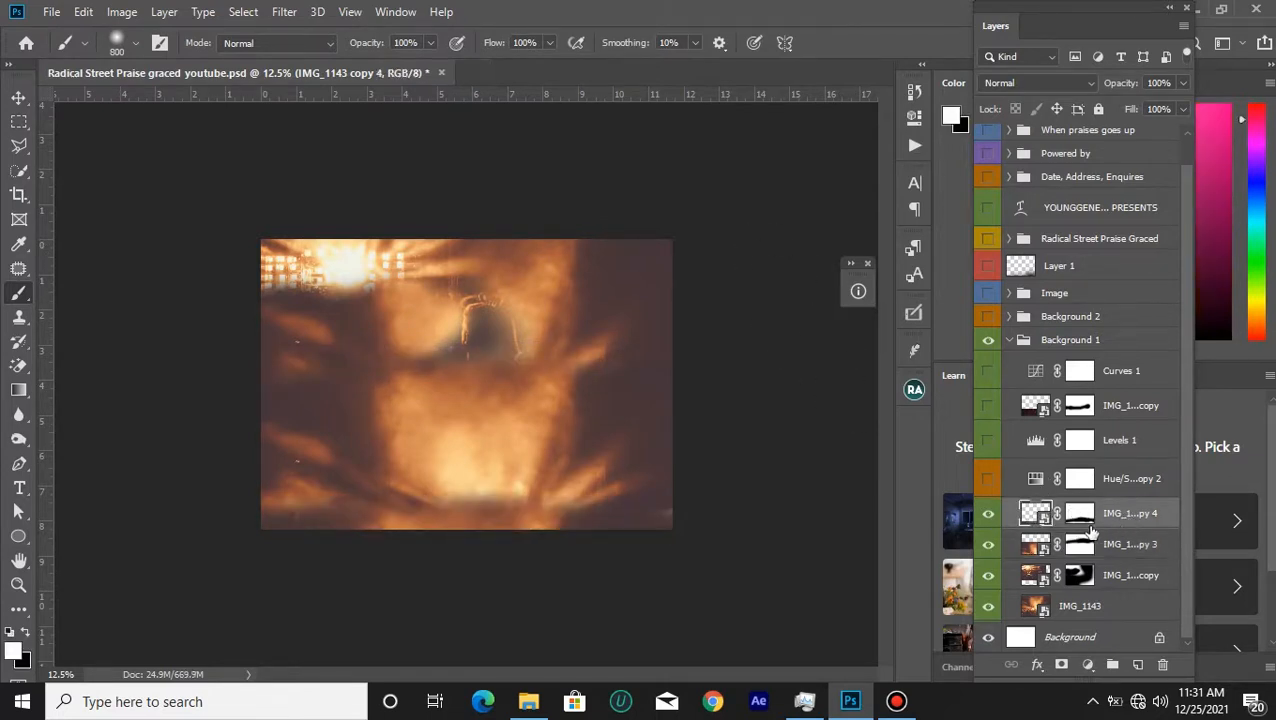
{"action": "left_click", "coordinate": [989, 513]}
{"action": "left_click", "coordinate": [989, 513]}
Show the Hue/Saturation 1 copy 2 adjustment layer, compare the image with and without it, and open its settings.
{"action": "left_click", "coordinate": [1078, 484]}
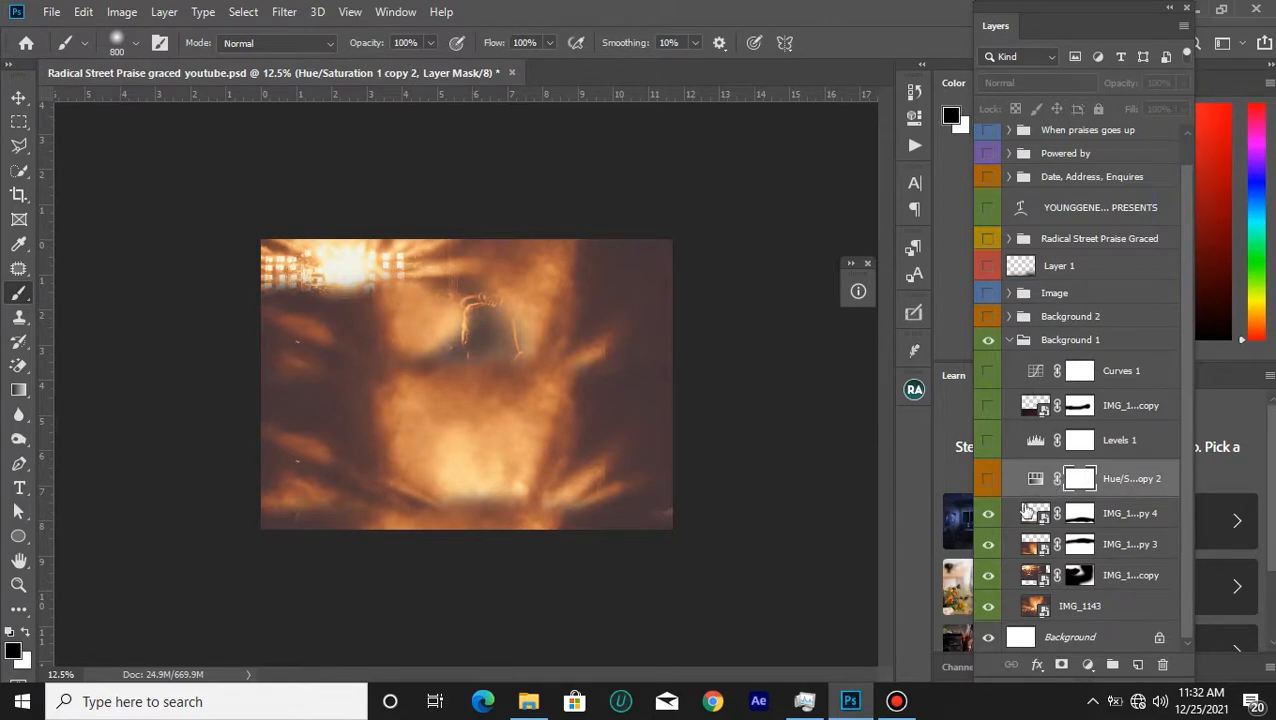
{"action": "left_click", "coordinate": [988, 482]}
{"action": "left_click", "coordinate": [988, 482]}
{"action": "left_click", "coordinate": [988, 482]}
{"action": "double_click", "coordinate": [1036, 481]}
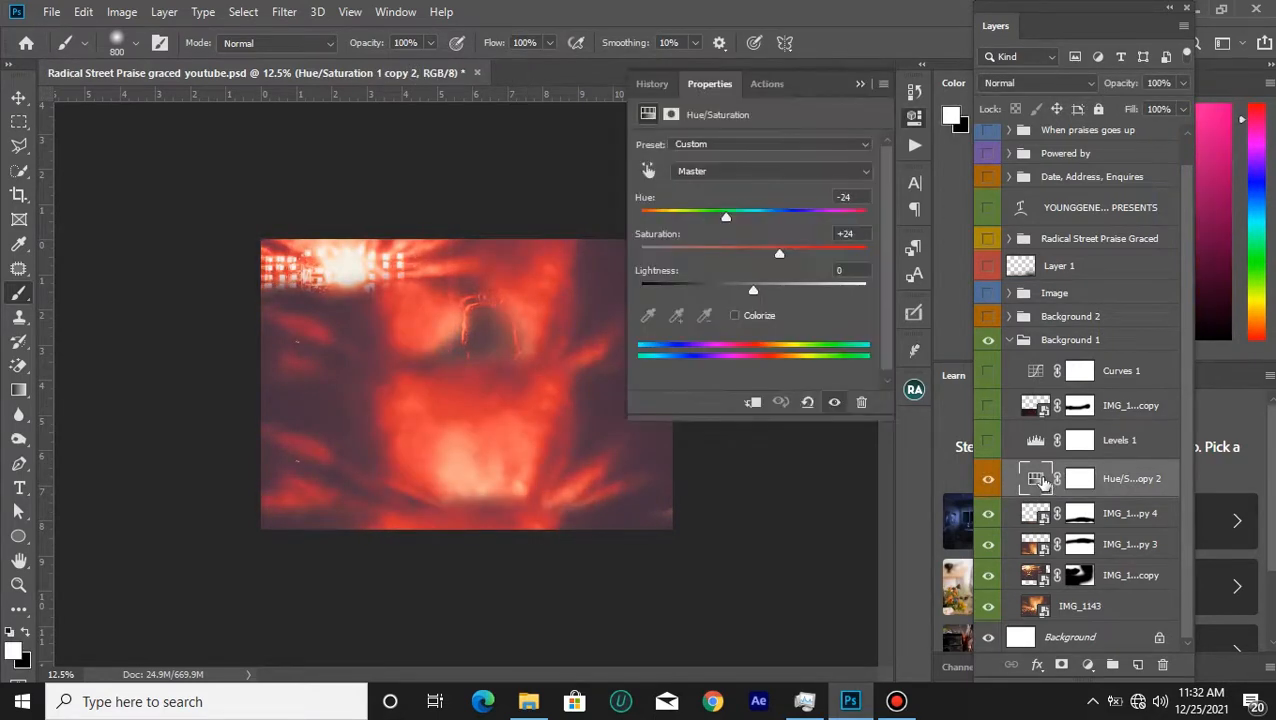
Hide Hue/Saturation 1 copy 2 and add a new Hue/Saturation adjustment layer above it with Hue at about -18.
{"action": "left_click", "coordinate": [988, 480]}
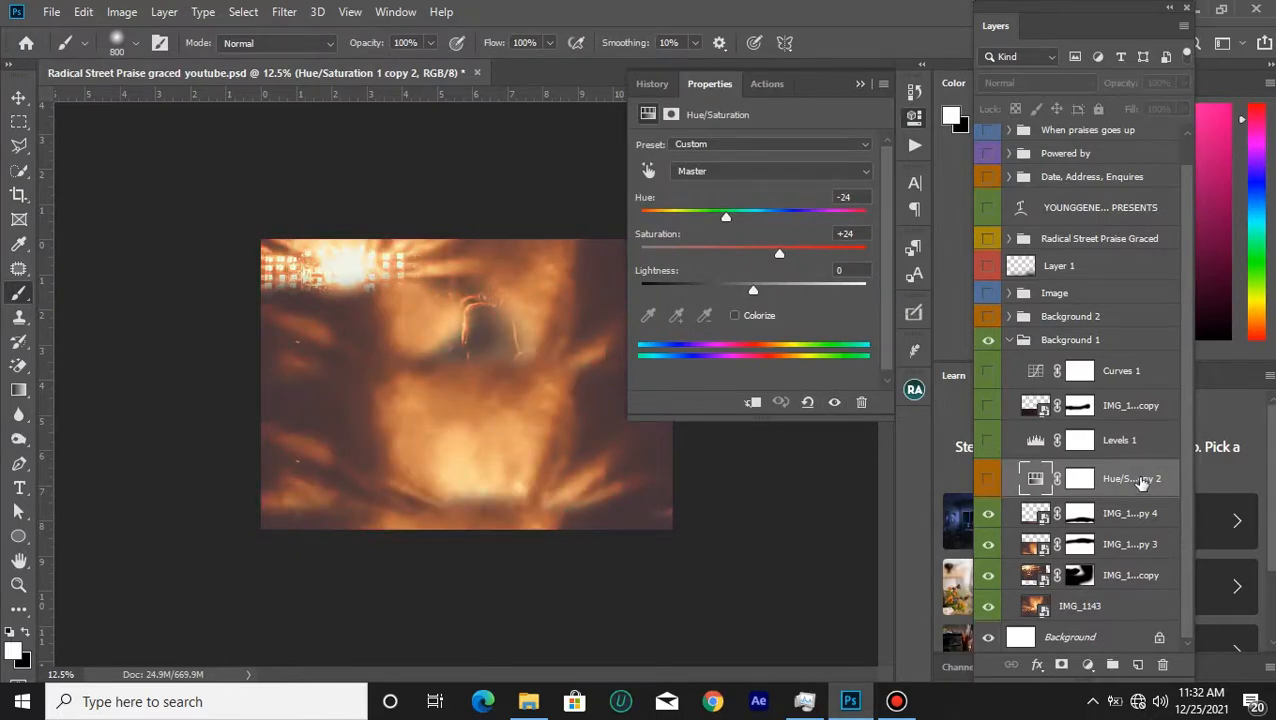
{"action": "left_click", "coordinate": [1088, 664]}
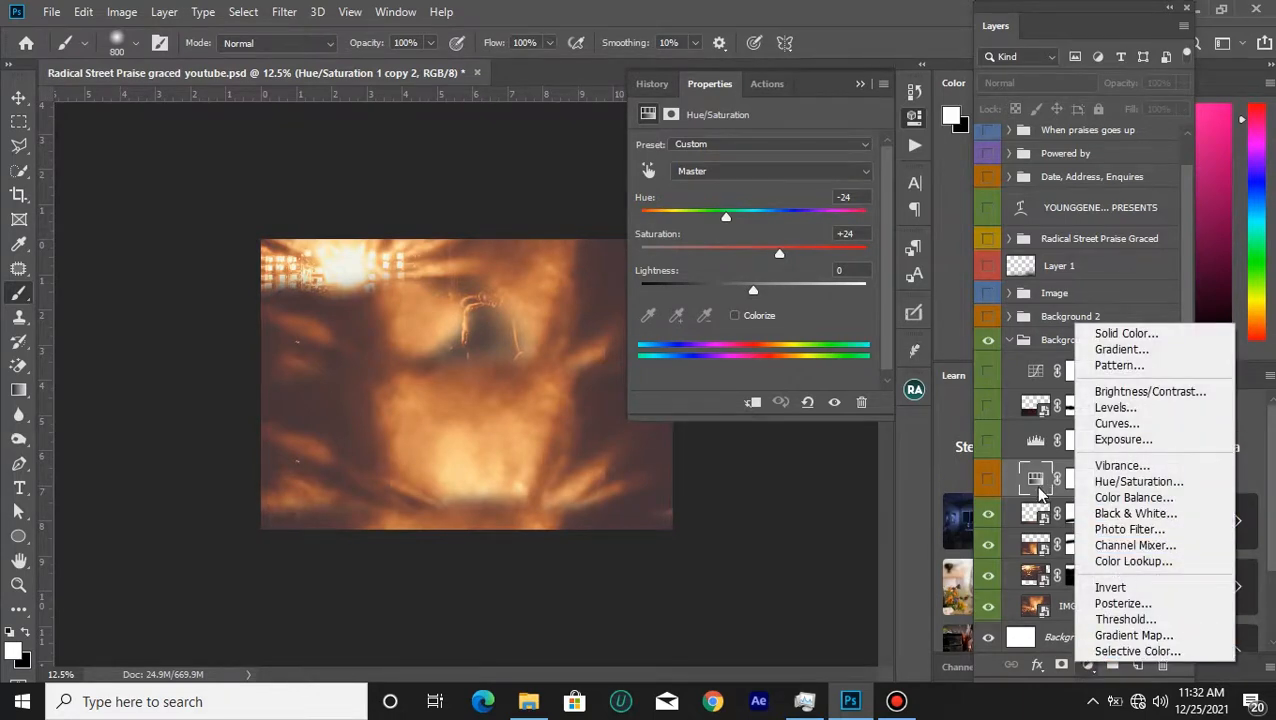
{"action": "left_click", "coordinate": [1040, 490]}
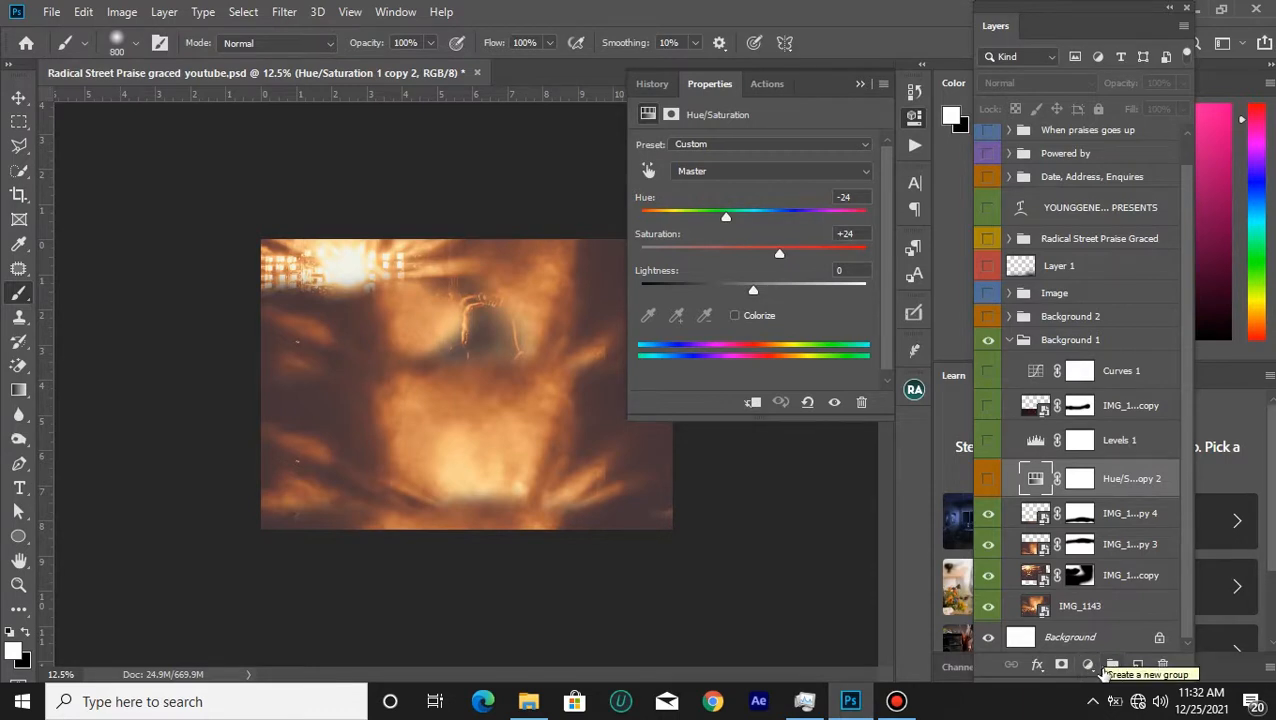
{"action": "left_click", "coordinate": [1092, 672]}
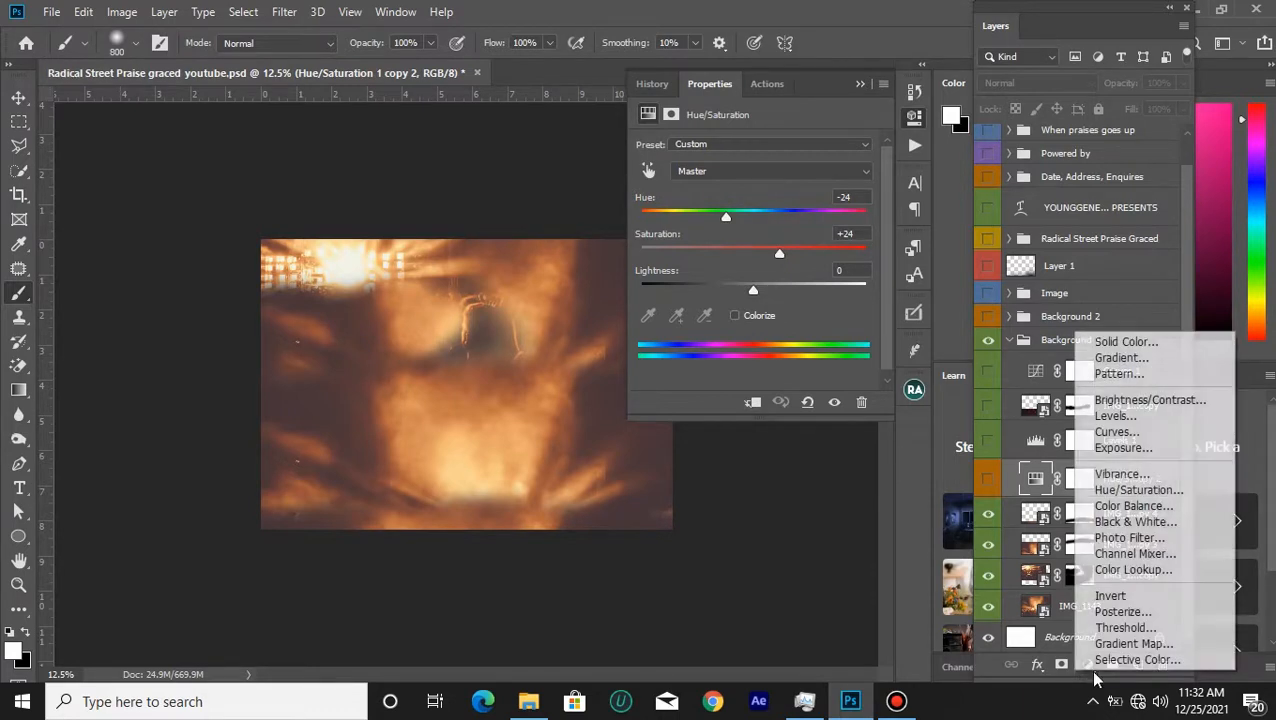
{"action": "left_click", "coordinate": [1125, 489]}
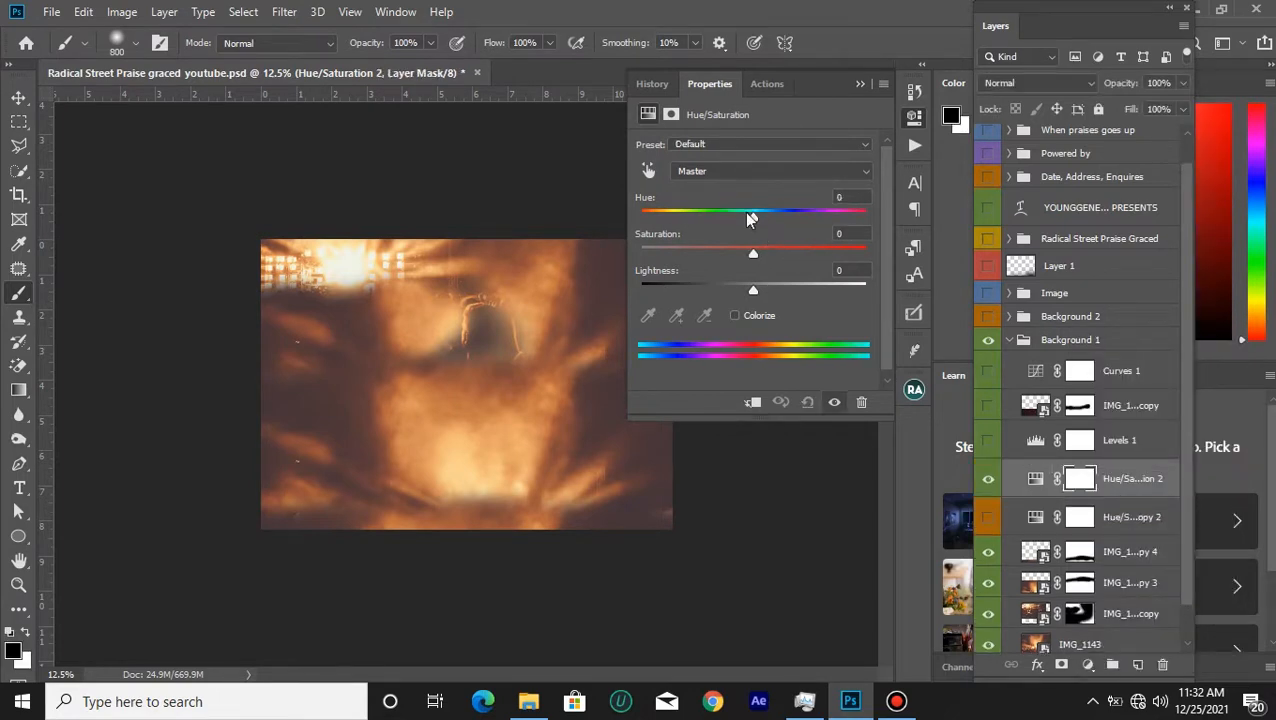
{"action": "left_click_drag", "start_coordinate": [755, 217], "coordinate": [741, 228]}
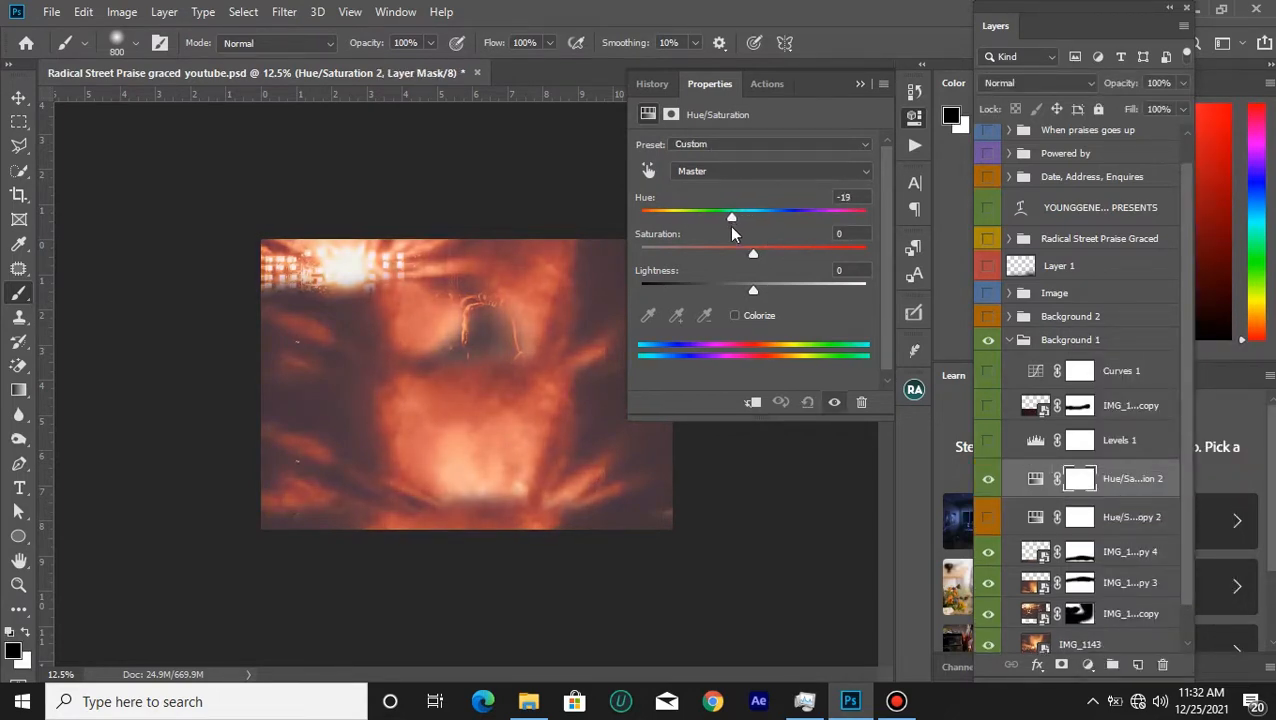
{"action": "mouse_move", "coordinate": [726, 236]}
{"action": "left_mouse_down"}
{"action": "mouse_move", "coordinate": [739, 240]}
{"action": "mouse_move", "coordinate": [700, 246]}
{"action": "mouse_move", "coordinate": [874, 257]}
{"action": "mouse_move", "coordinate": [681, 257]}
{"action": "mouse_move", "coordinate": [731, 247]}
{"action": "left_mouse_up"}
Check the settings of Hue/Saturation 1 copy 2 and set the new adjustment layer's Hue to -24 to match.
{"action": "left_click", "coordinate": [1072, 512]}
{"action": "left_click", "coordinate": [988, 478]}
{"action": "left_click", "coordinate": [1040, 516]}
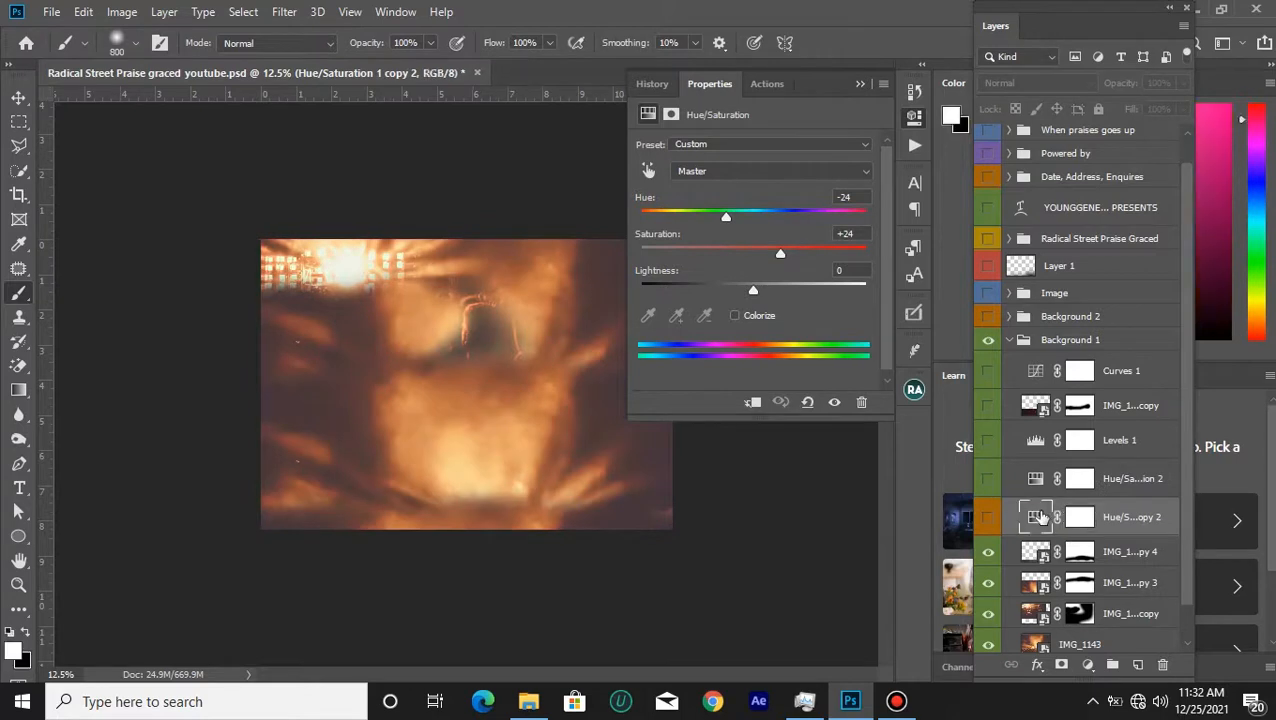
{"action": "left_click", "coordinate": [1080, 479]}
{"action": "left_click", "coordinate": [988, 481]}
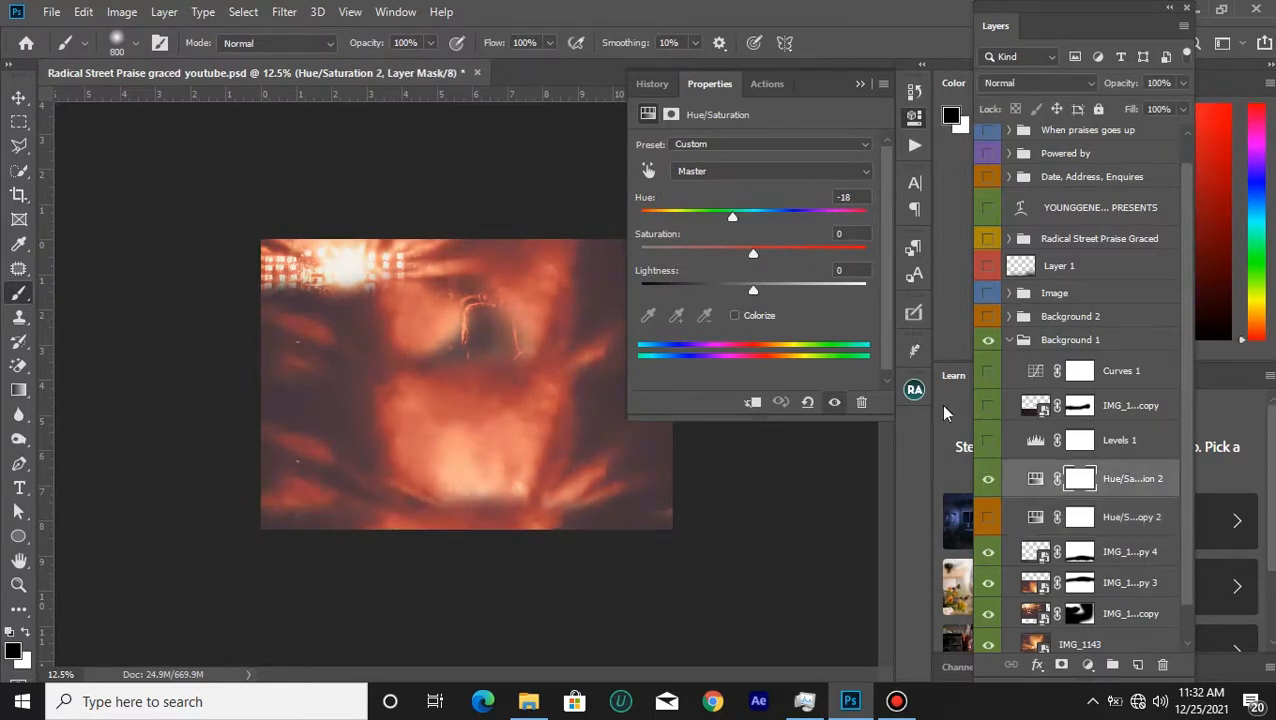
{"action": "left_click_drag", "start_coordinate": [733, 217], "coordinate": [728, 220]}
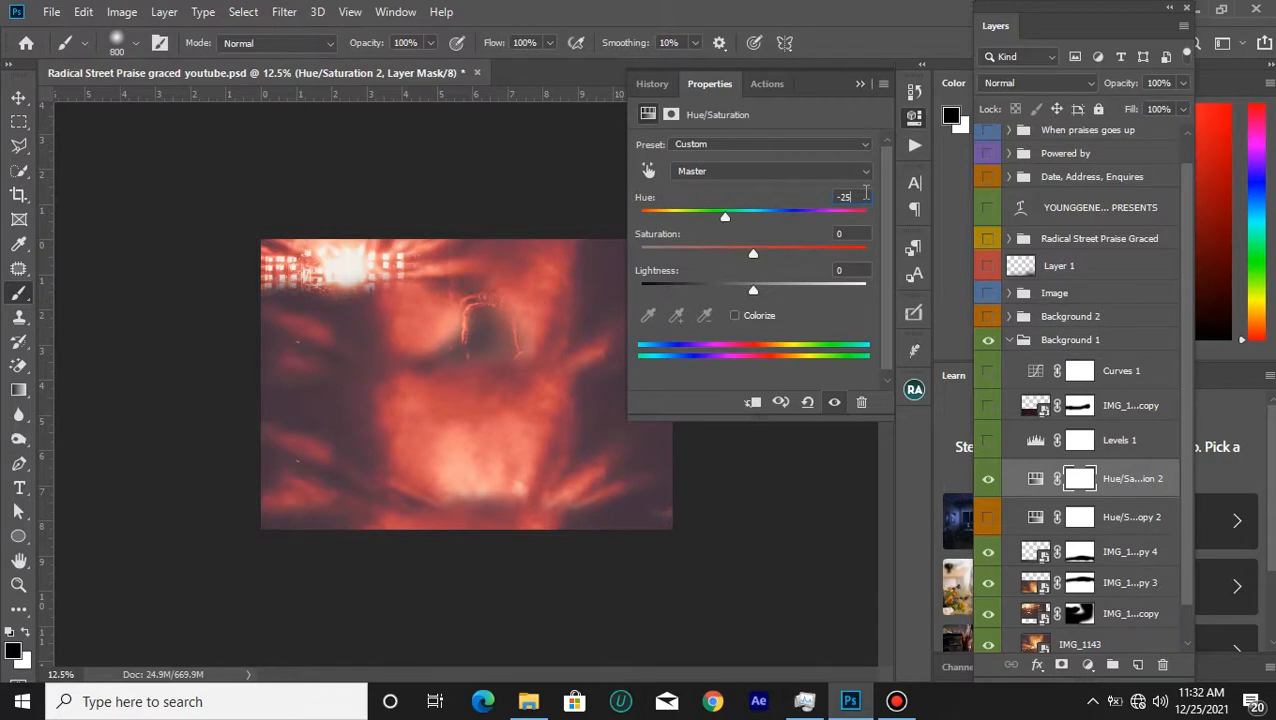
{"action": "key", "text": "Up"}
Show Hue/Saturation 1 copy 2 again and delete the newly added Hue/Saturation 2 layer.
{"action": "left_click", "coordinate": [988, 478]}
{"action": "left_click", "coordinate": [988, 516]}
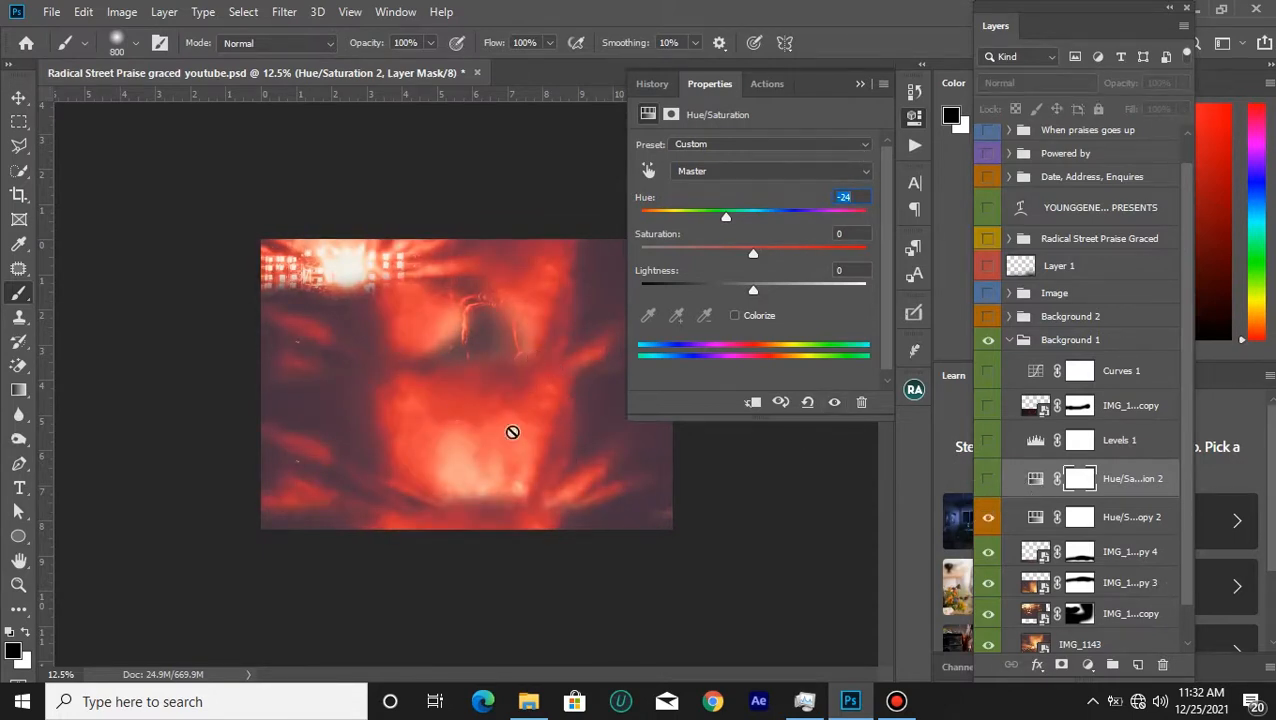
{"action": "left_click", "coordinate": [1120, 520]}
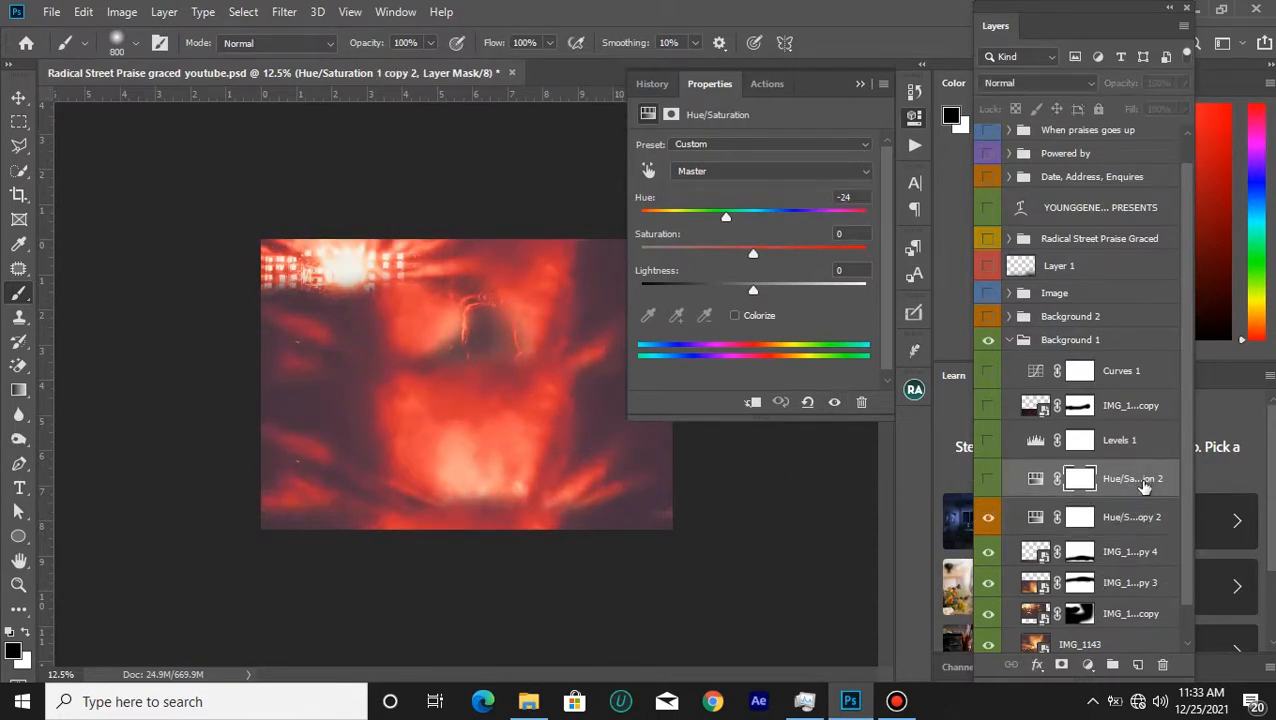
{"action": "left_click", "coordinate": [1144, 484]}
{"action": "key", "text": "Delete"}
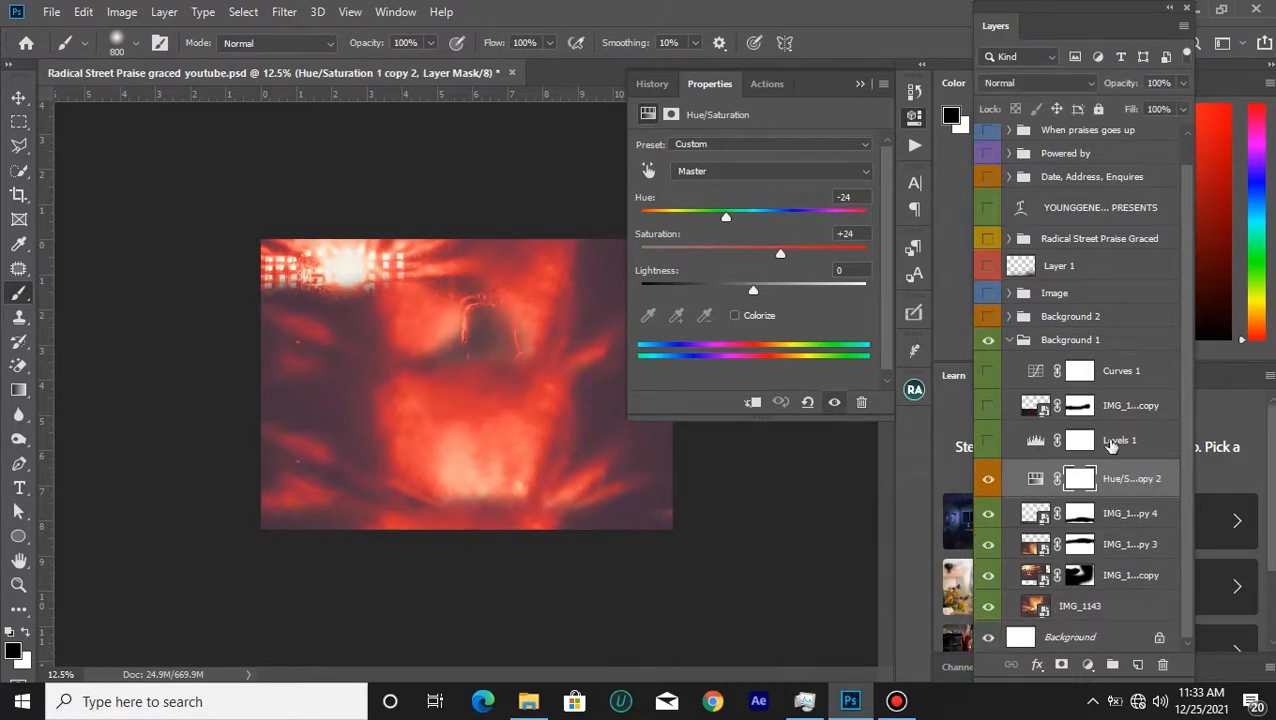
Show the Levels 1 adjustment layer and toggle its visibility repeatedly to compare its effect on the background.
{"action": "left_click", "coordinate": [1108, 440]}
{"action": "left_click", "coordinate": [989, 443]}
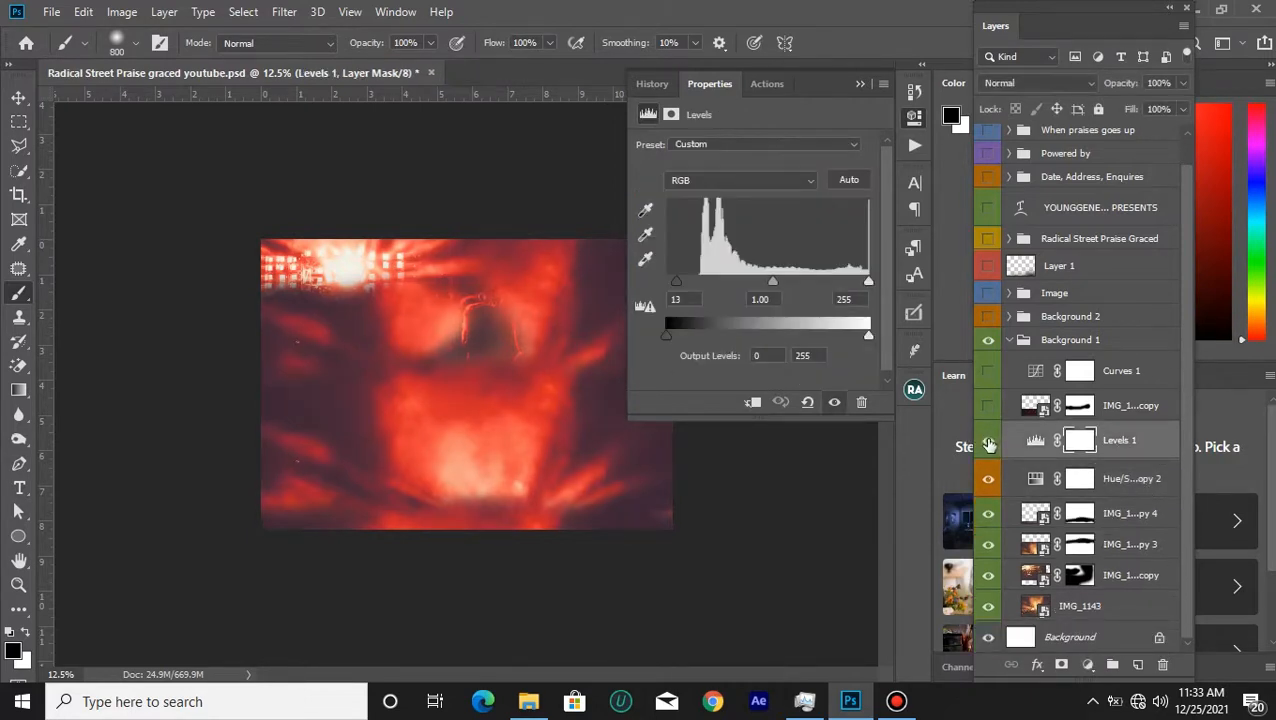
{"action": "left_click", "coordinate": [988, 443]}
{"action": "left_click", "coordinate": [988, 443]}
{"action": "left_click", "coordinate": [988, 443]}
{"action": "left_click", "coordinate": [988, 443]}
{"action": "left_click_drag", "start_coordinate": [866, 93], "coordinate": [899, 91]}
{"action": "left_click", "coordinate": [988, 443]}
{"action": "left_click", "coordinate": [988, 441]}
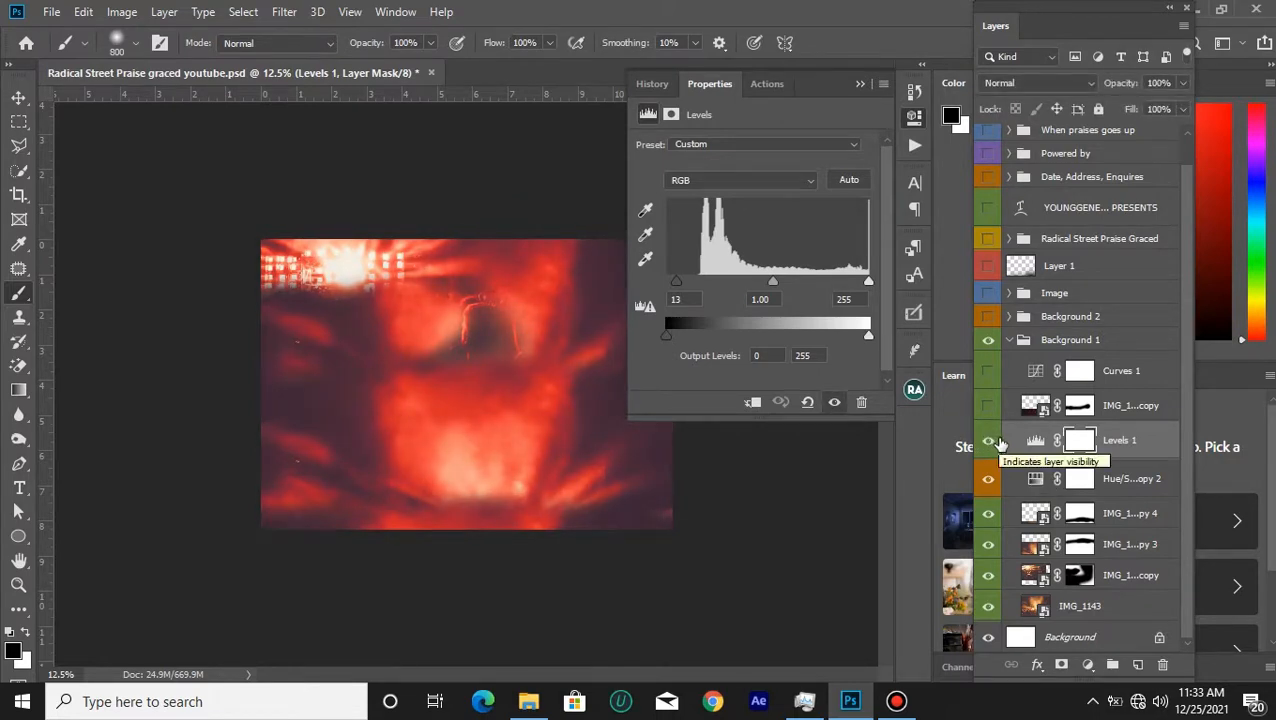
{"action": "left_click", "coordinate": [990, 446]}
{"action": "left_click", "coordinate": [989, 446]}
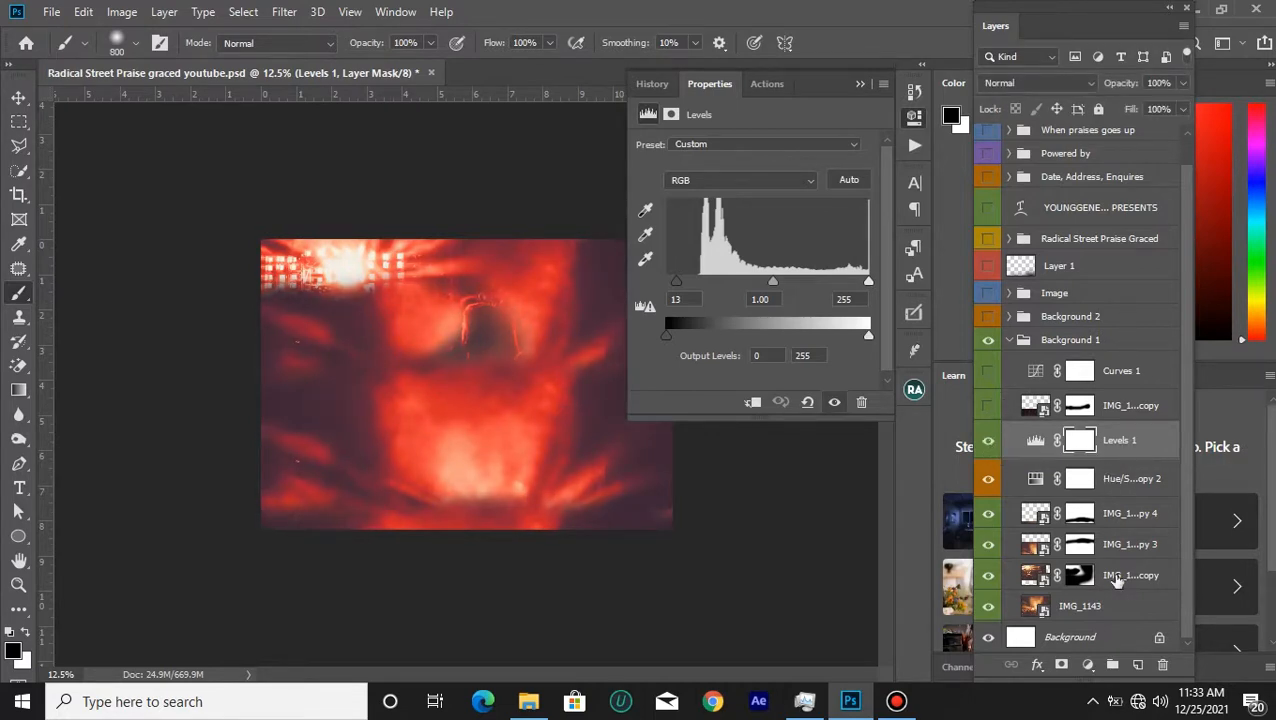
Hide Levels 1 and add a new Levels adjustment layer with black input 13 and midtone input 0.92.
{"action": "left_click", "coordinate": [990, 449]}
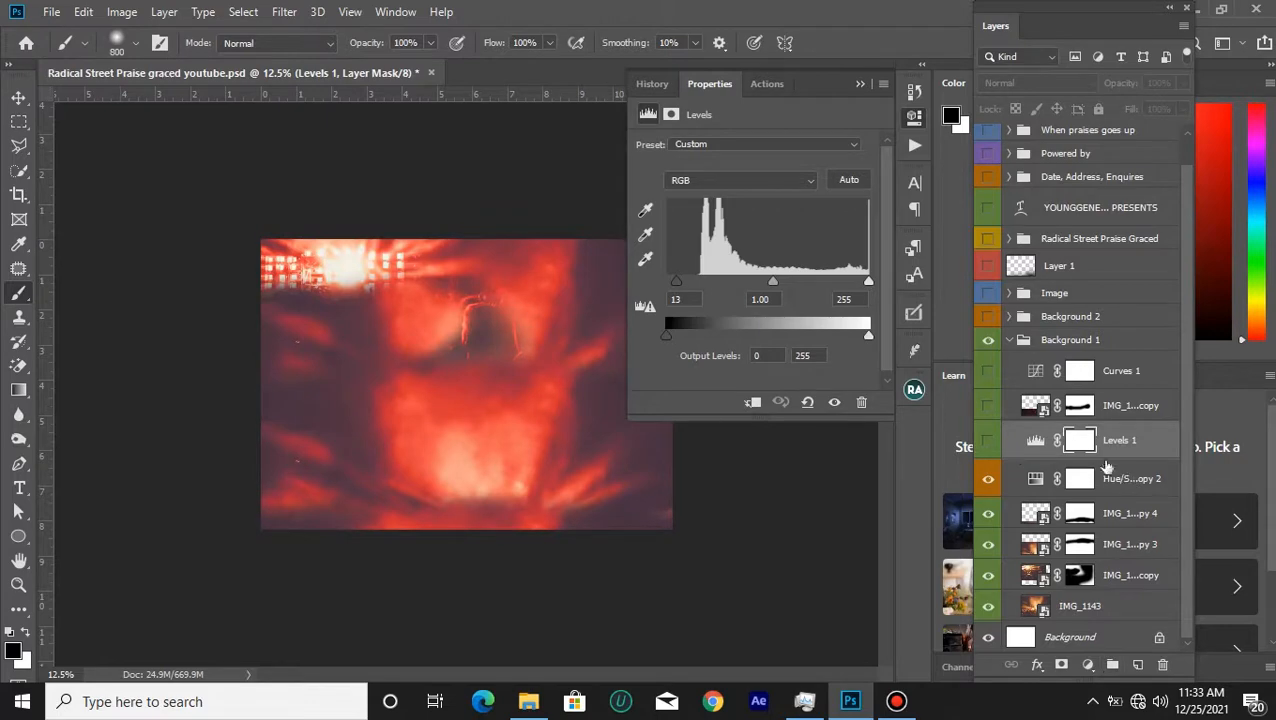
{"action": "left_click", "coordinate": [1089, 666]}
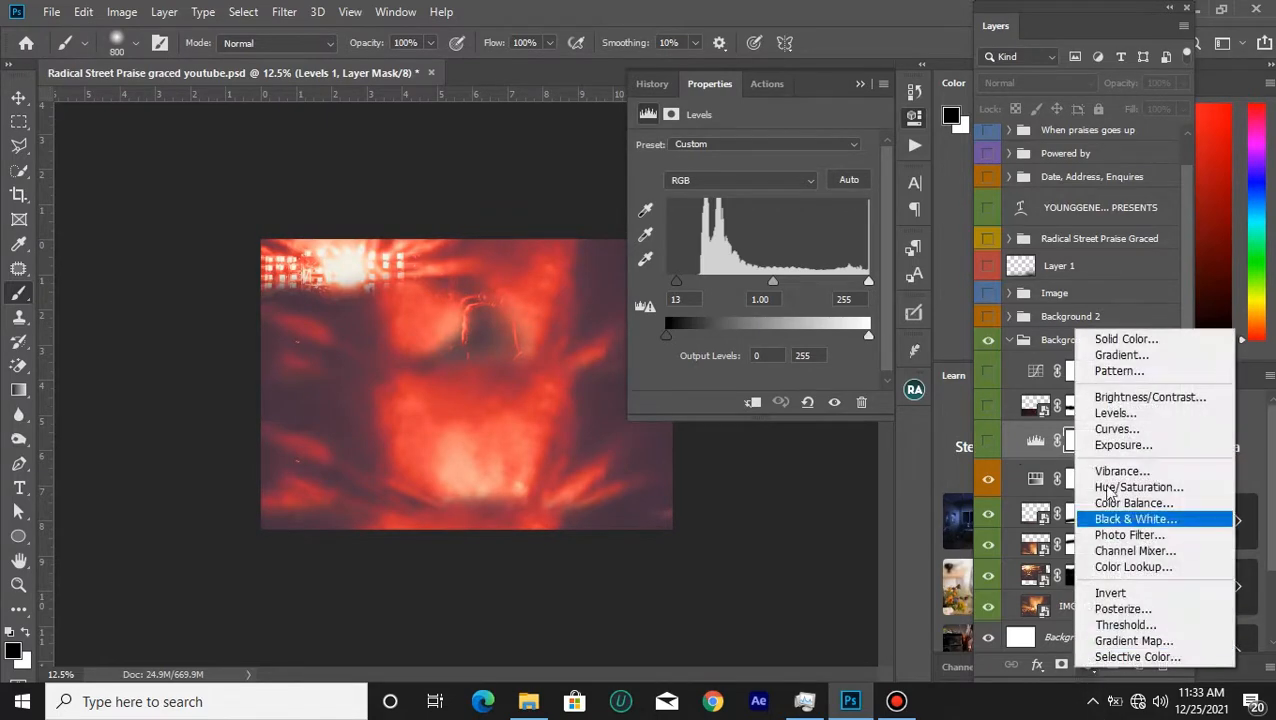
{"action": "left_click", "coordinate": [1092, 672]}
{"action": "left_click", "coordinate": [1092, 672]}
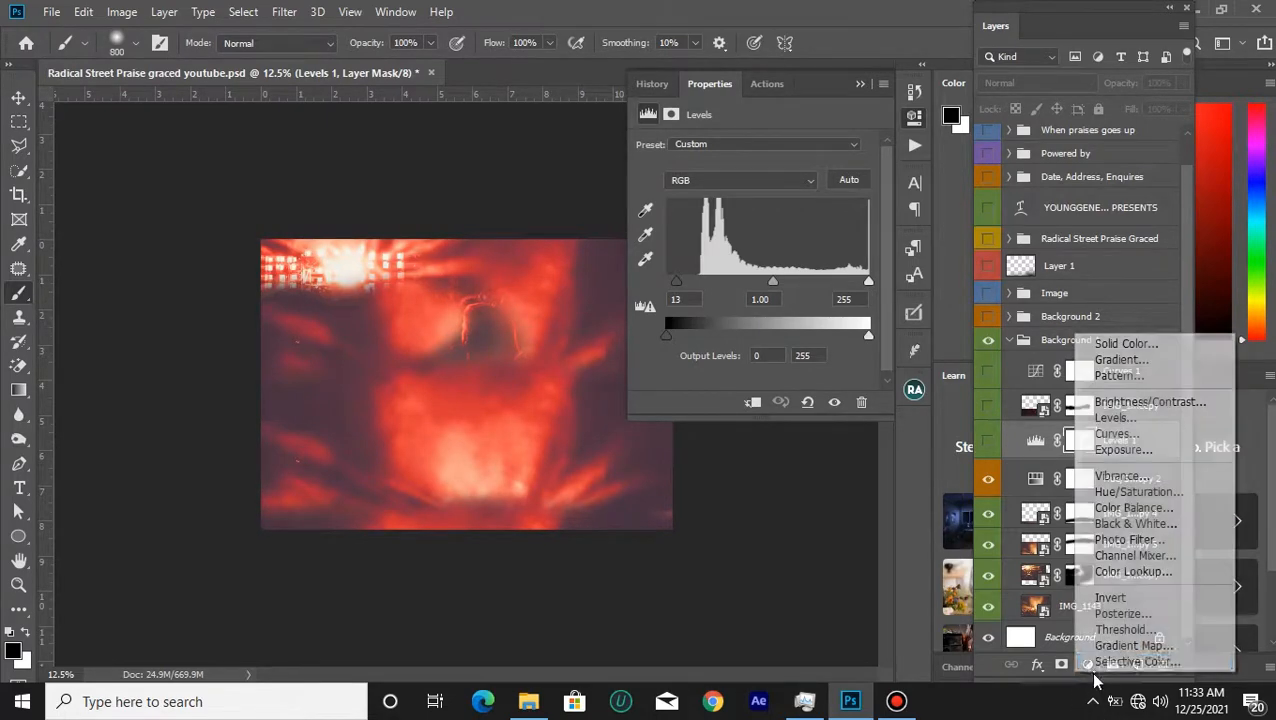
{"action": "left_click", "coordinate": [1112, 418]}
{"action": "left_click_drag", "start_coordinate": [673, 294], "coordinate": [678, 291]}
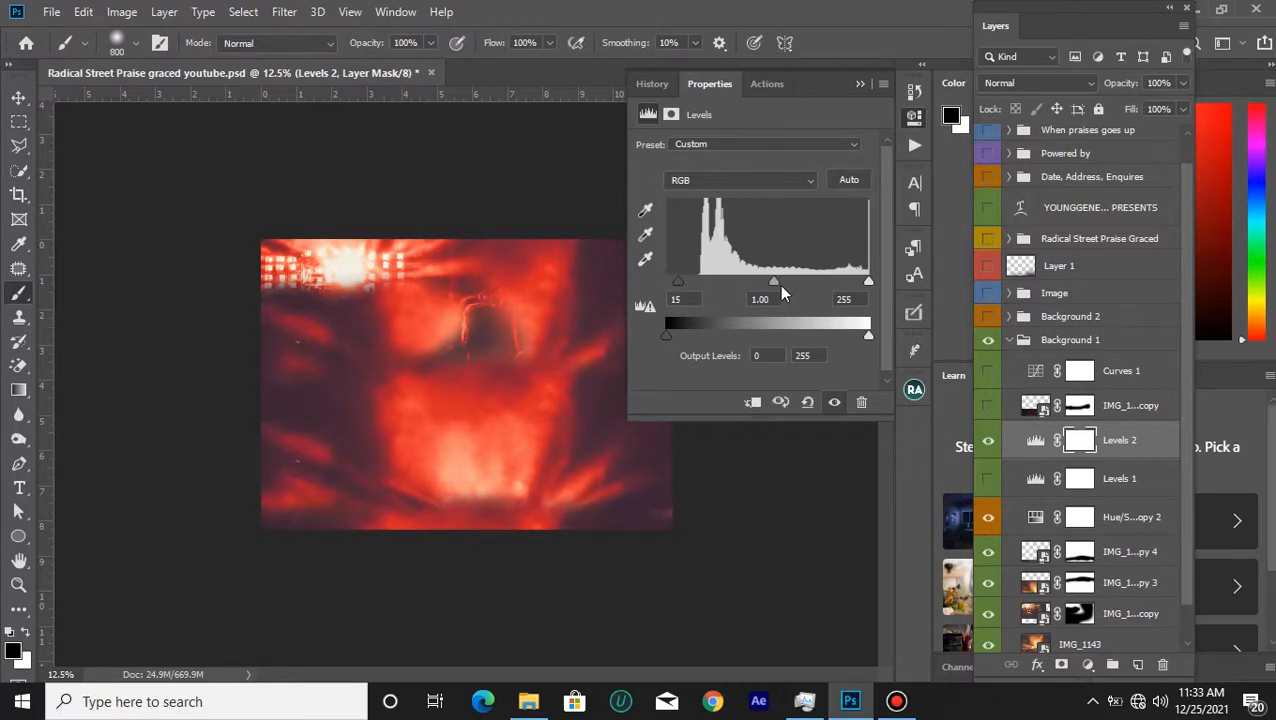
{"action": "left_click_drag", "start_coordinate": [779, 291], "coordinate": [781, 291]}
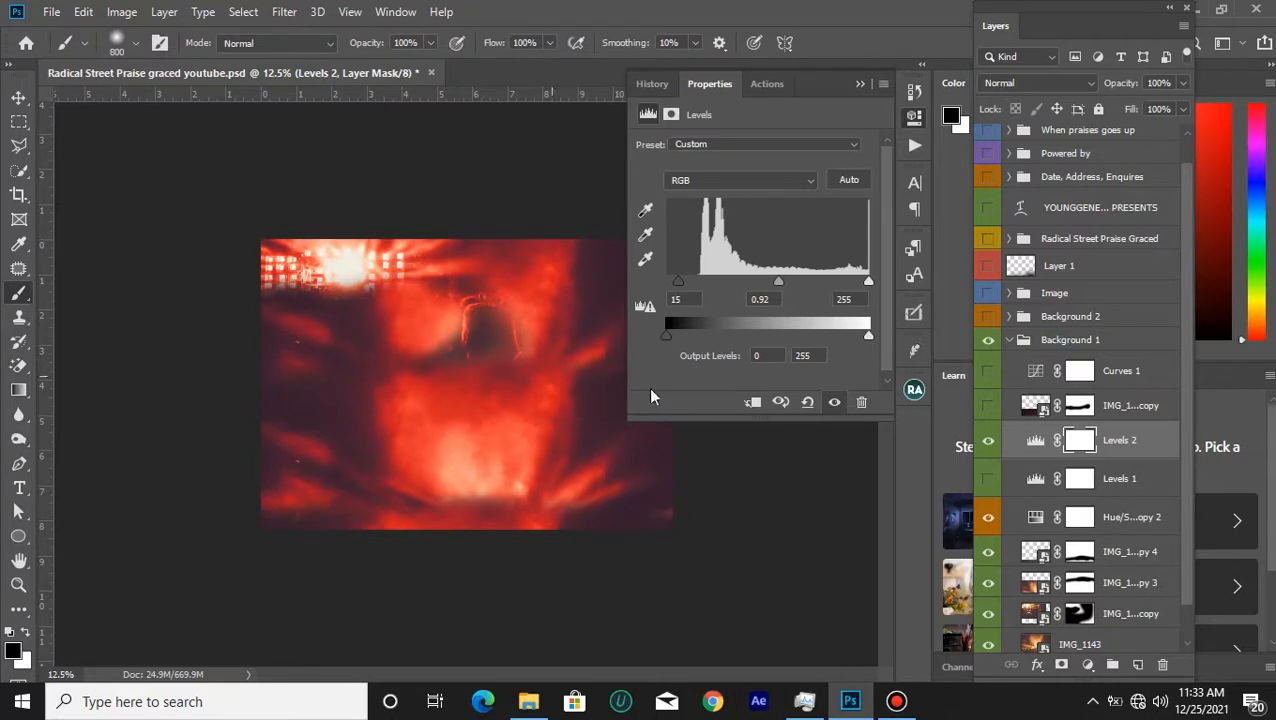
{"action": "left_click_drag", "start_coordinate": [677, 287], "coordinate": [678, 288]}
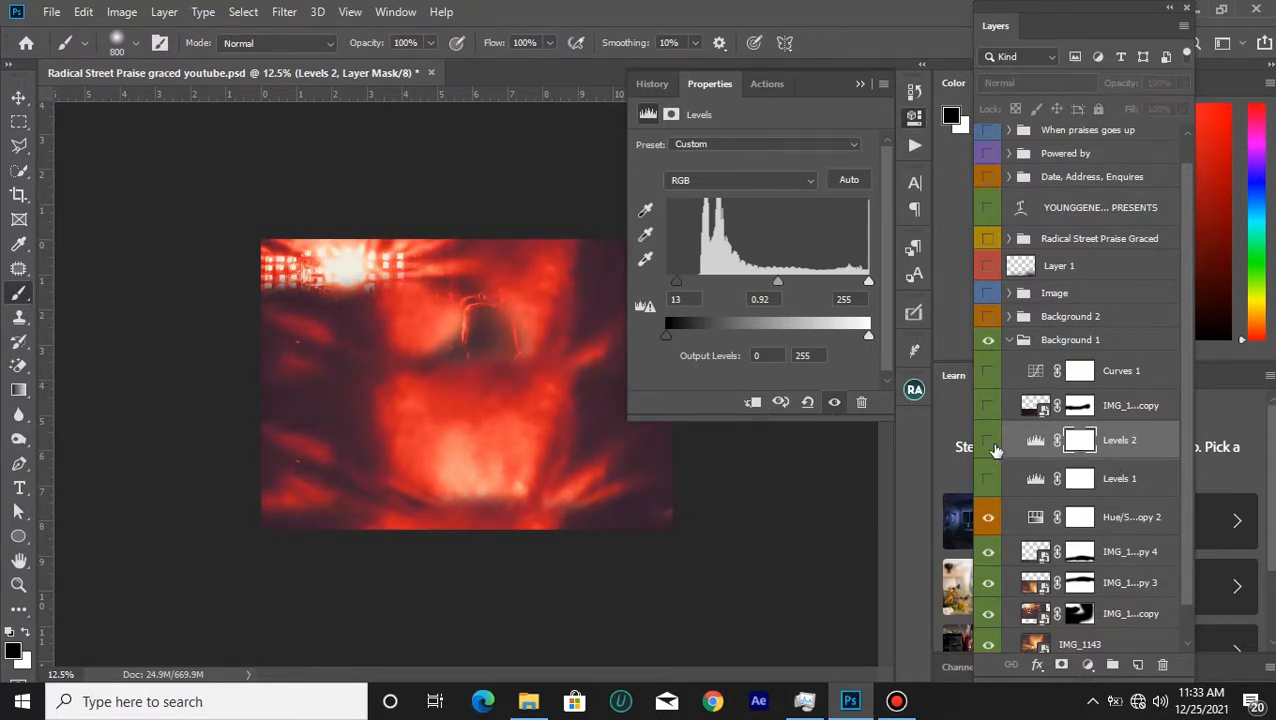
Toggle the visibility of the new Levels 2 layer to compare its effect, delete it, and show Levels 1 again.
{"action": "left_click", "coordinate": [991, 444]}
{"action": "left_click", "coordinate": [991, 444]}
{"action": "left_click", "coordinate": [989, 442]}
{"action": "left_click", "coordinate": [989, 442]}
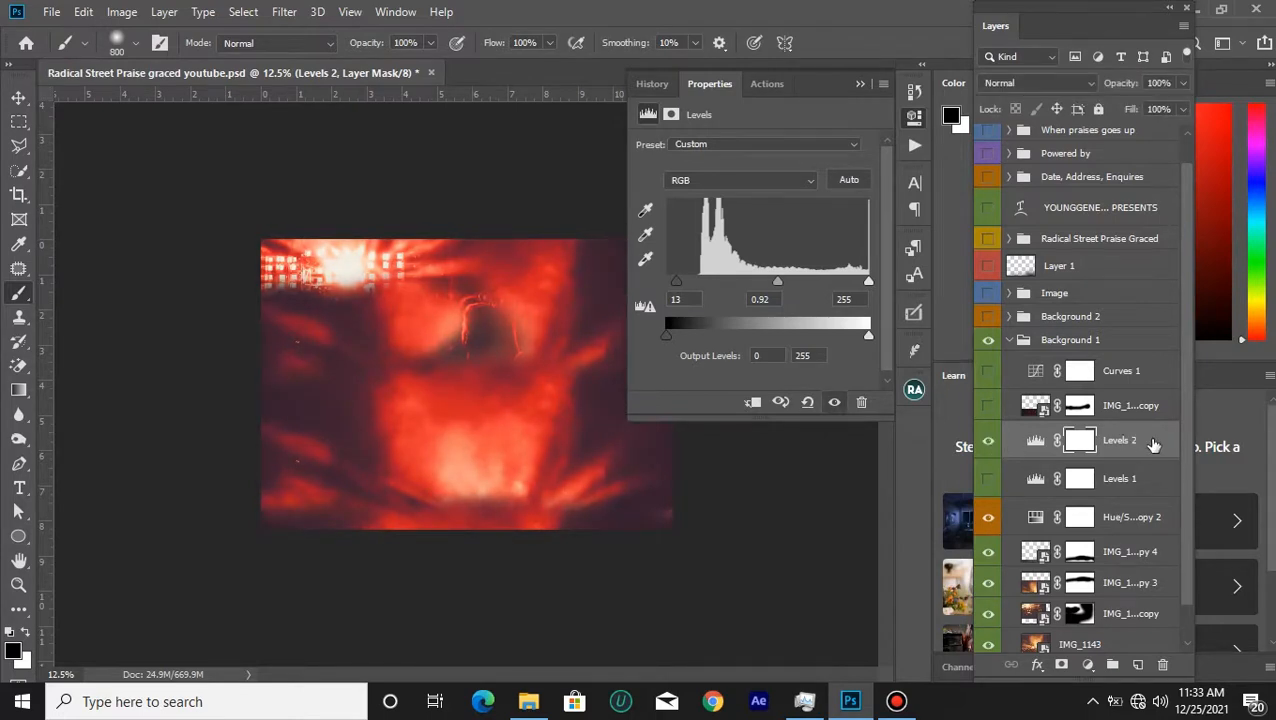
{"action": "key", "text": "Delete"}
{"action": "left_click", "coordinate": [988, 441]}
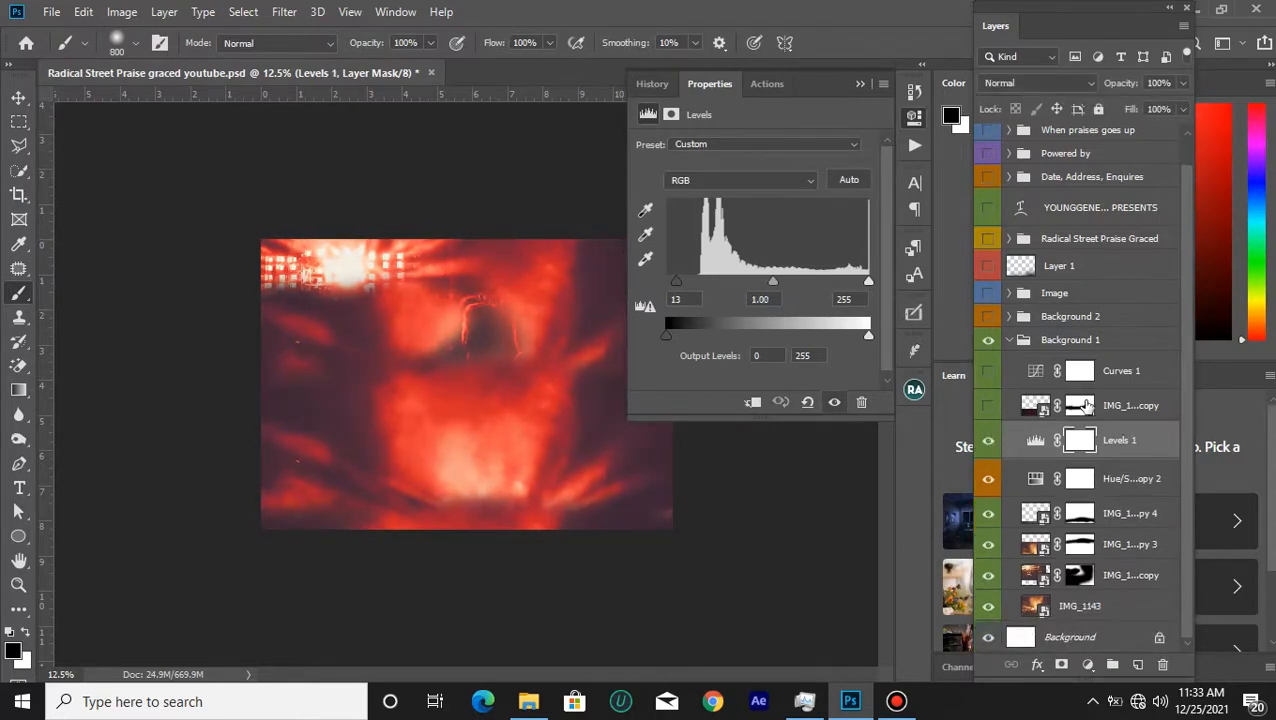
Show the masked IMG_1669 copy layer and toggle its visibility to compare the lower part of the background.
{"action": "left_click", "coordinate": [1036, 405]}
{"action": "left_click", "coordinate": [988, 408]}
{"action": "left_click", "coordinate": [988, 408]}
{"action": "left_click", "coordinate": [988, 408]}
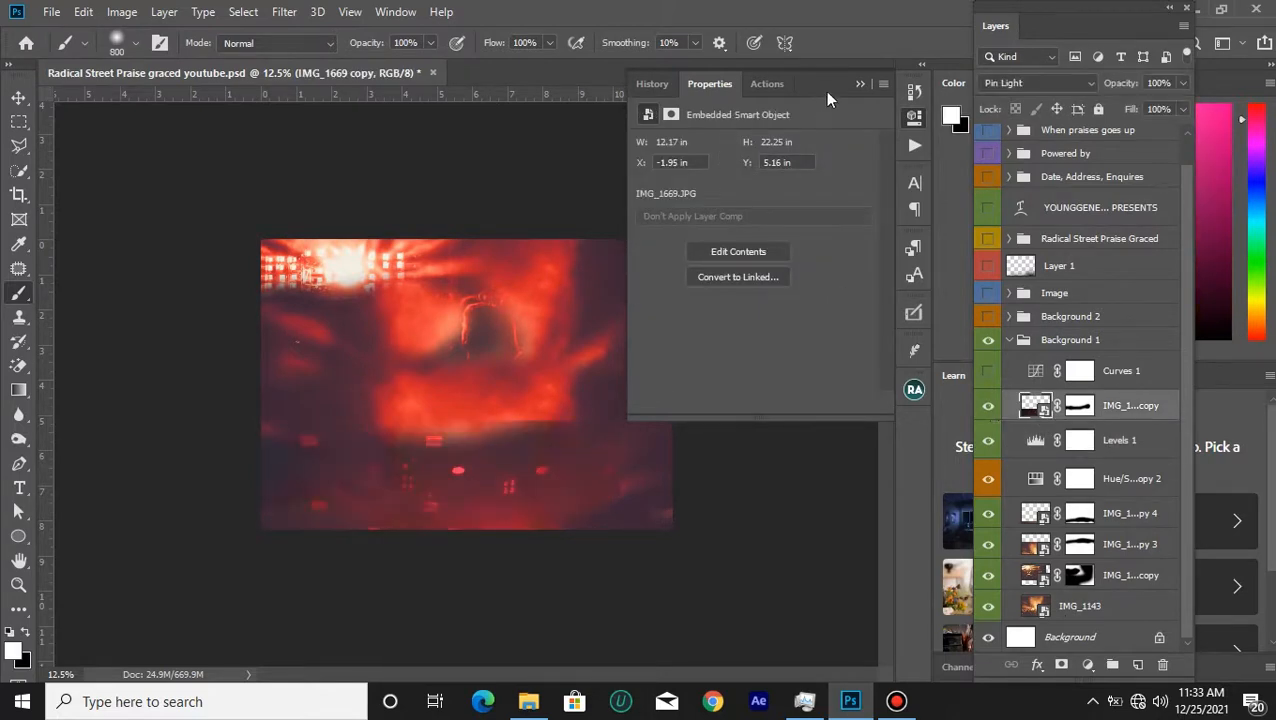
Toggle the visibility of the masked IMG_1669 copy layer again to check its effect on the lower background.
{"action": "left_click", "coordinate": [860, 85]}
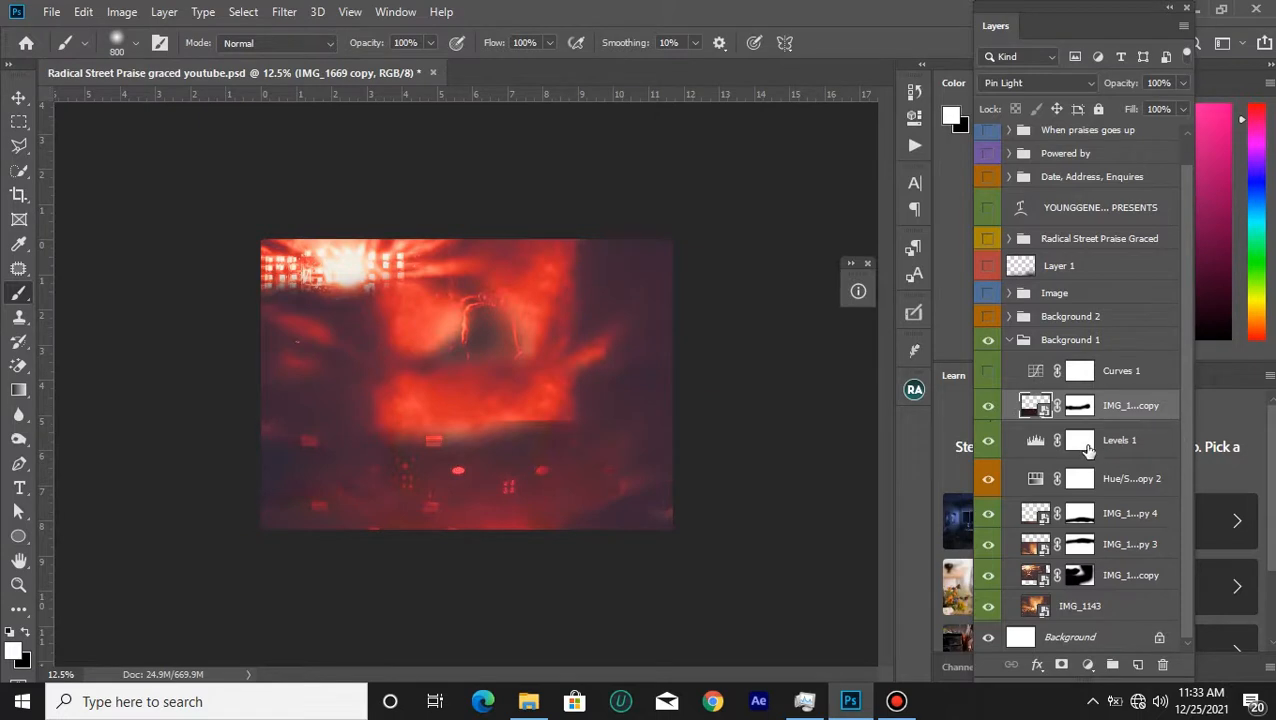
{"action": "left_click", "coordinate": [988, 410]}
{"action": "left_click", "coordinate": [988, 410]}
Show the Curves 1 adjustment layer and toggle its visibility to compare its effect on the background.
{"action": "left_click", "coordinate": [989, 372]}
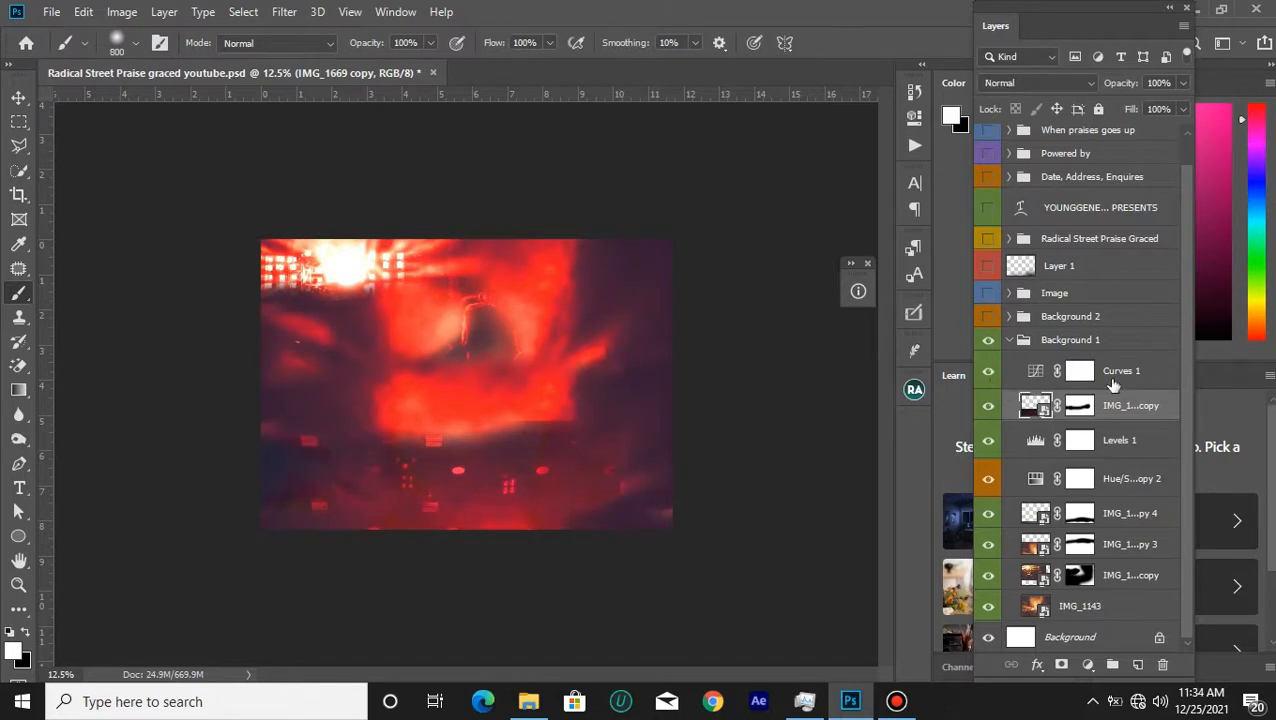
{"action": "left_click", "coordinate": [1113, 385]}
{"action": "left_click", "coordinate": [986, 372]}
{"action": "left_click", "coordinate": [986, 372]}
{"action": "left_click", "coordinate": [986, 372]}
{"action": "left_click", "coordinate": [986, 372]}
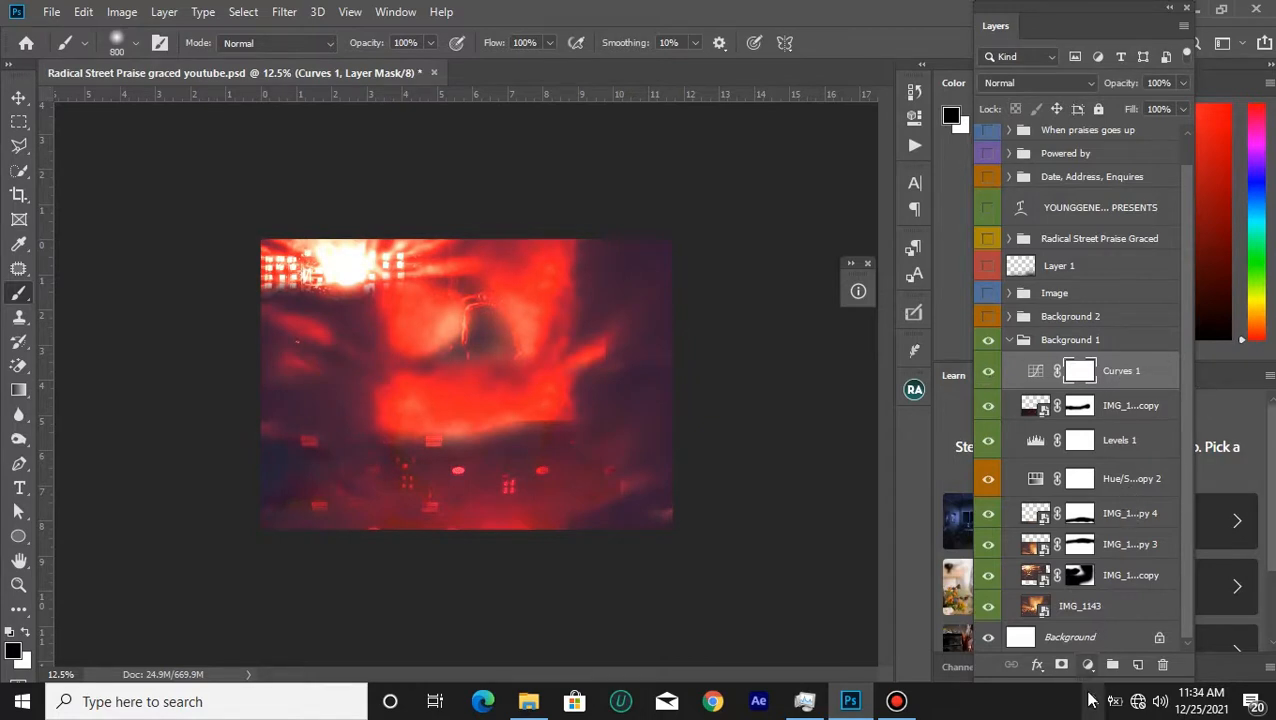
Hide Curves 1 and add a new Curves adjustment layer above IMG_1669 copy with its black point moved slightly inward.
{"action": "left_click", "coordinate": [1138, 413]}
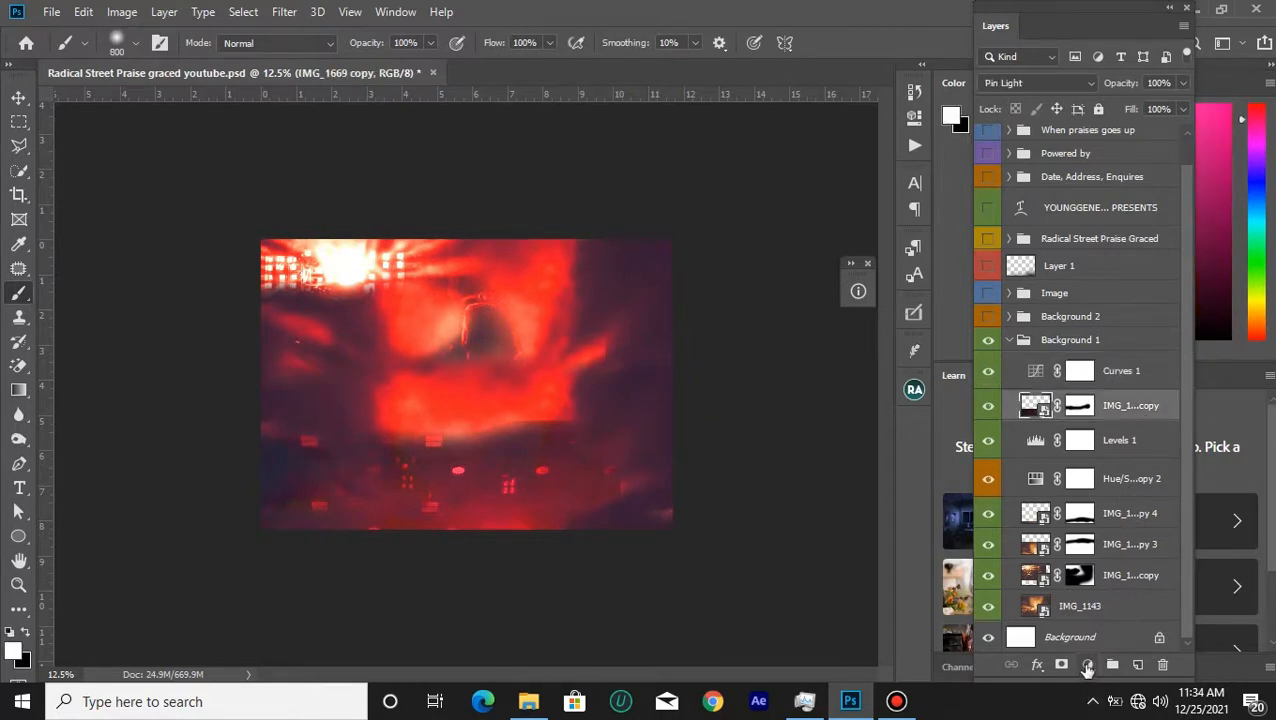
{"action": "left_click", "coordinate": [1087, 665]}
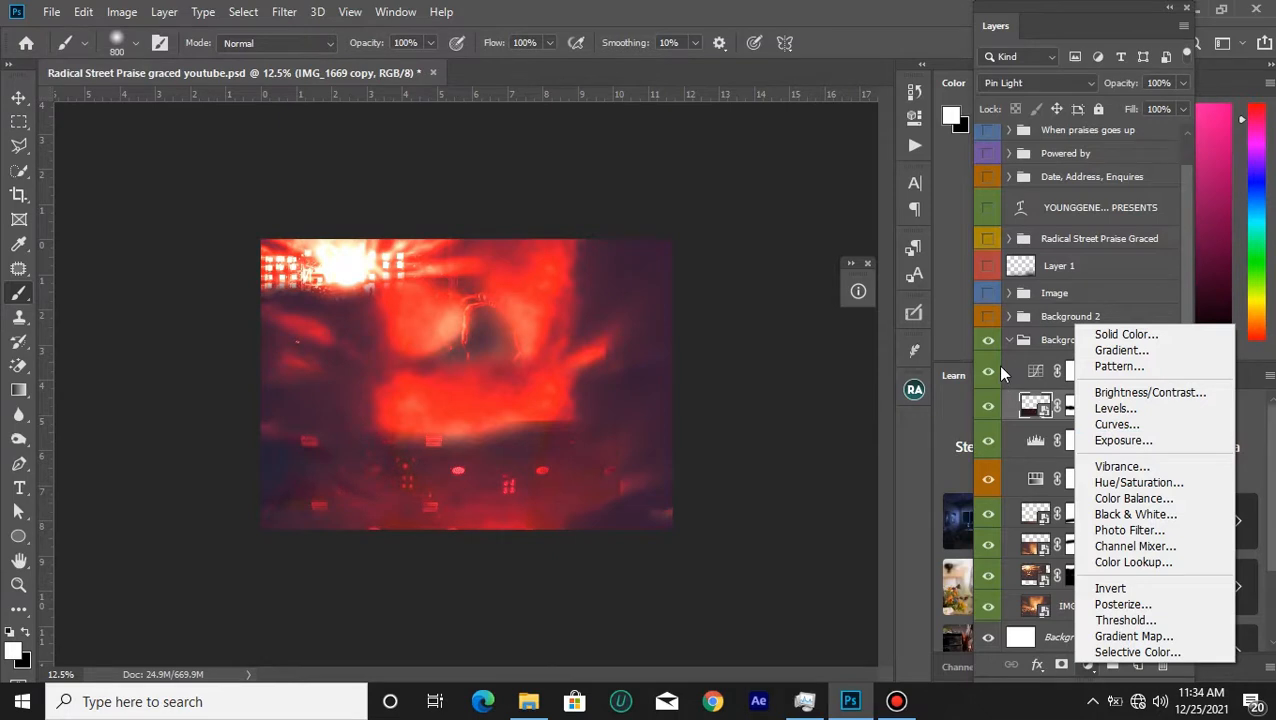
{"action": "left_click", "coordinate": [1000, 370]}
{"action": "left_click", "coordinate": [988, 371]}
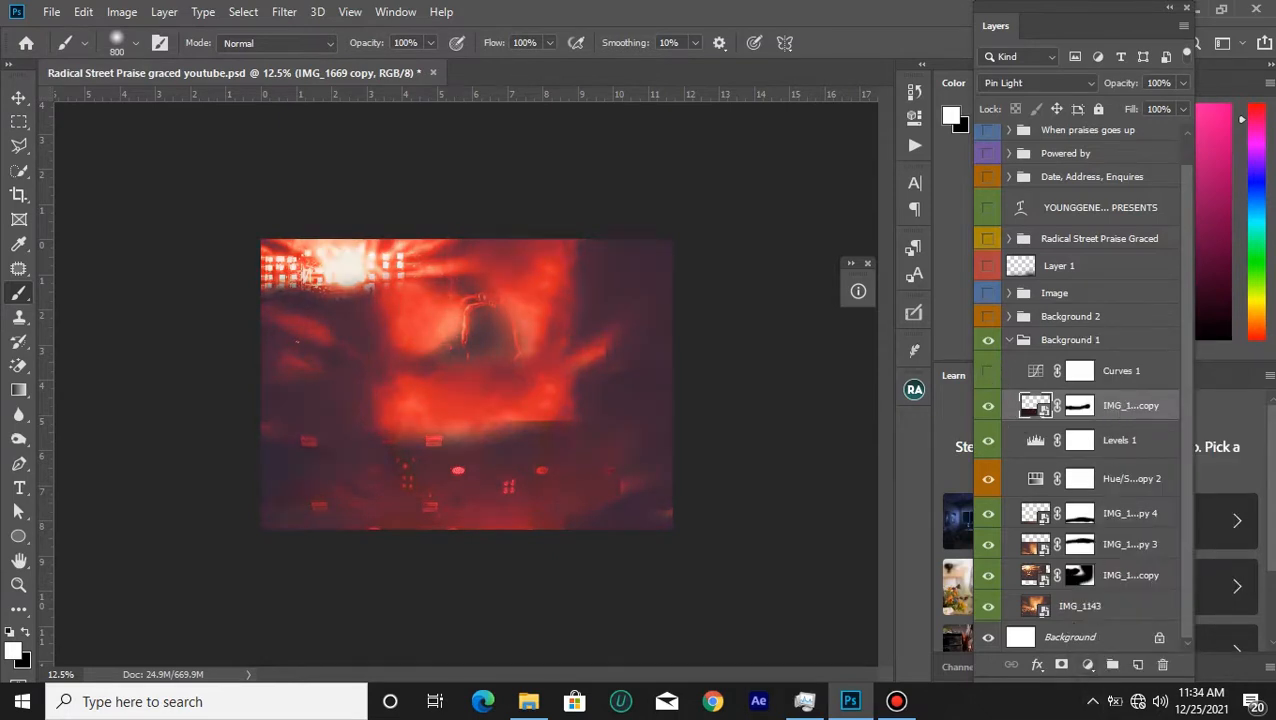
{"action": "left_click", "coordinate": [1087, 665]}
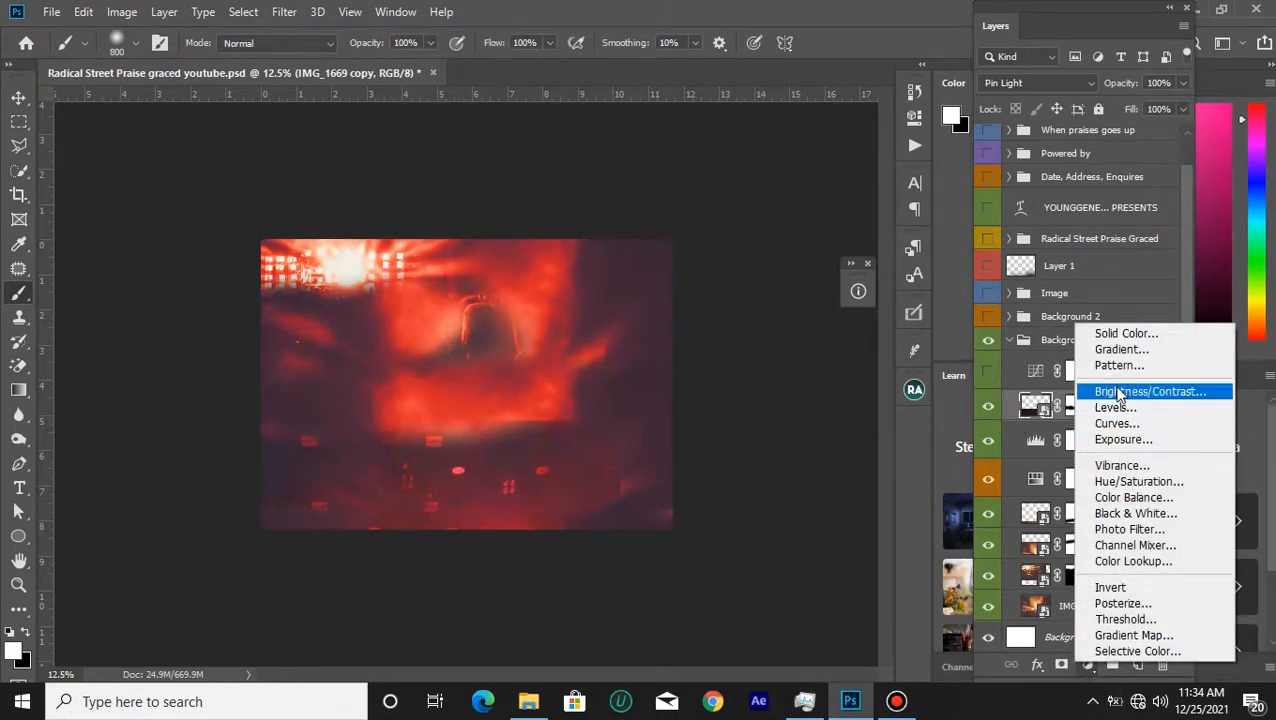
{"action": "left_click", "coordinate": [1122, 425]}
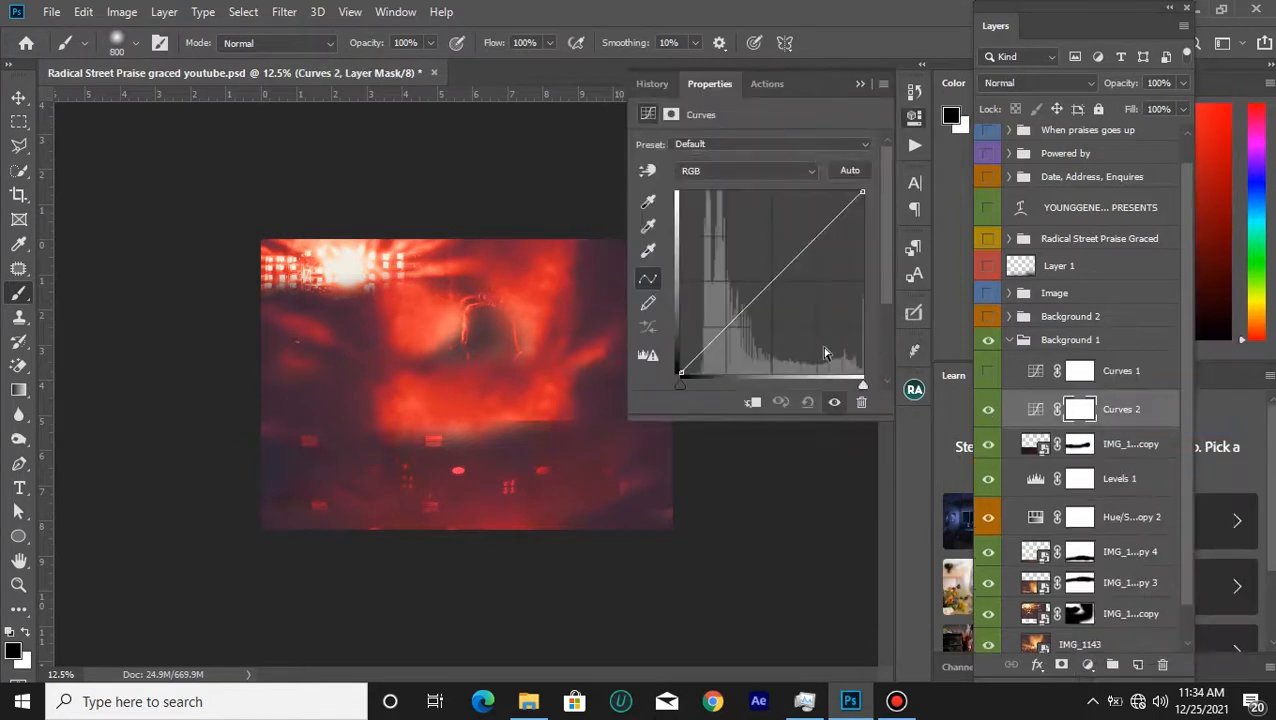
{"action": "left_click_drag", "start_coordinate": [681, 384], "coordinate": [691, 382]}
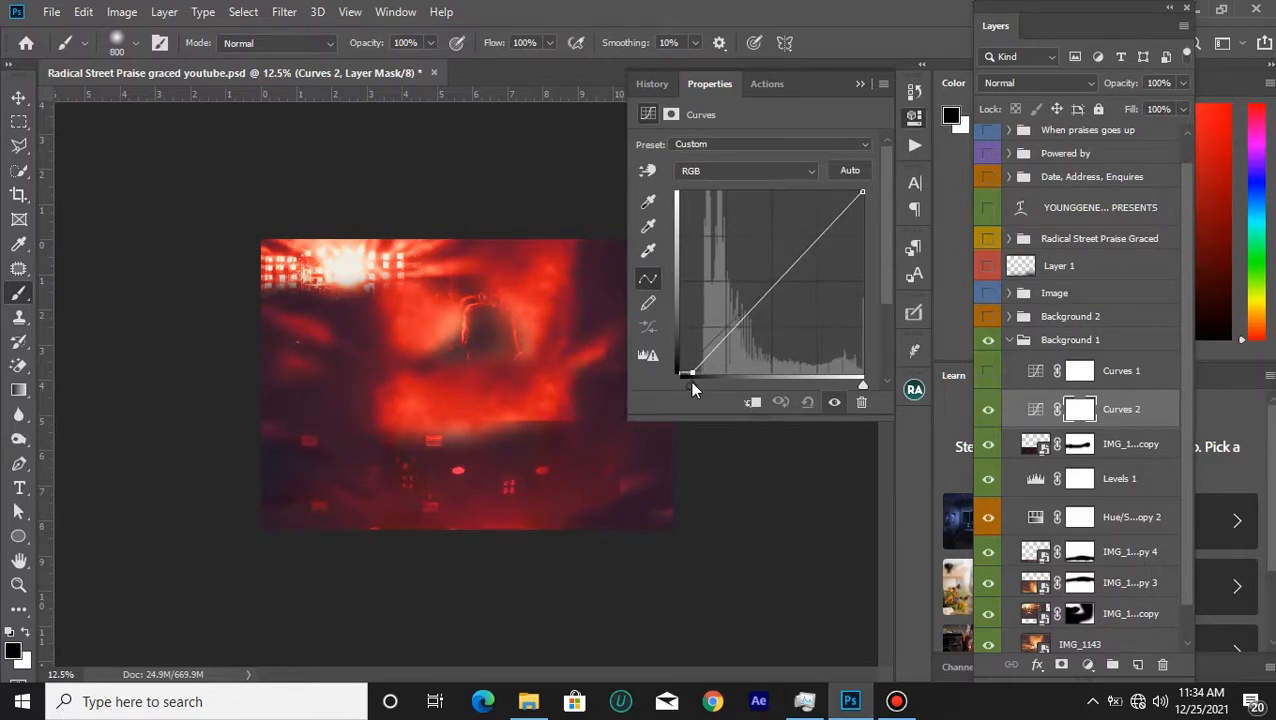
Toggle the new Curves 2 layer's visibility to compare its effect, delete it, and show Curves 1 again.
{"action": "left_click", "coordinate": [988, 411]}
{"action": "left_click", "coordinate": [988, 412]}
{"action": "left_click", "coordinate": [988, 412]}
{"action": "left_click", "coordinate": [1157, 409]}
{"action": "key", "text": "Delete"}
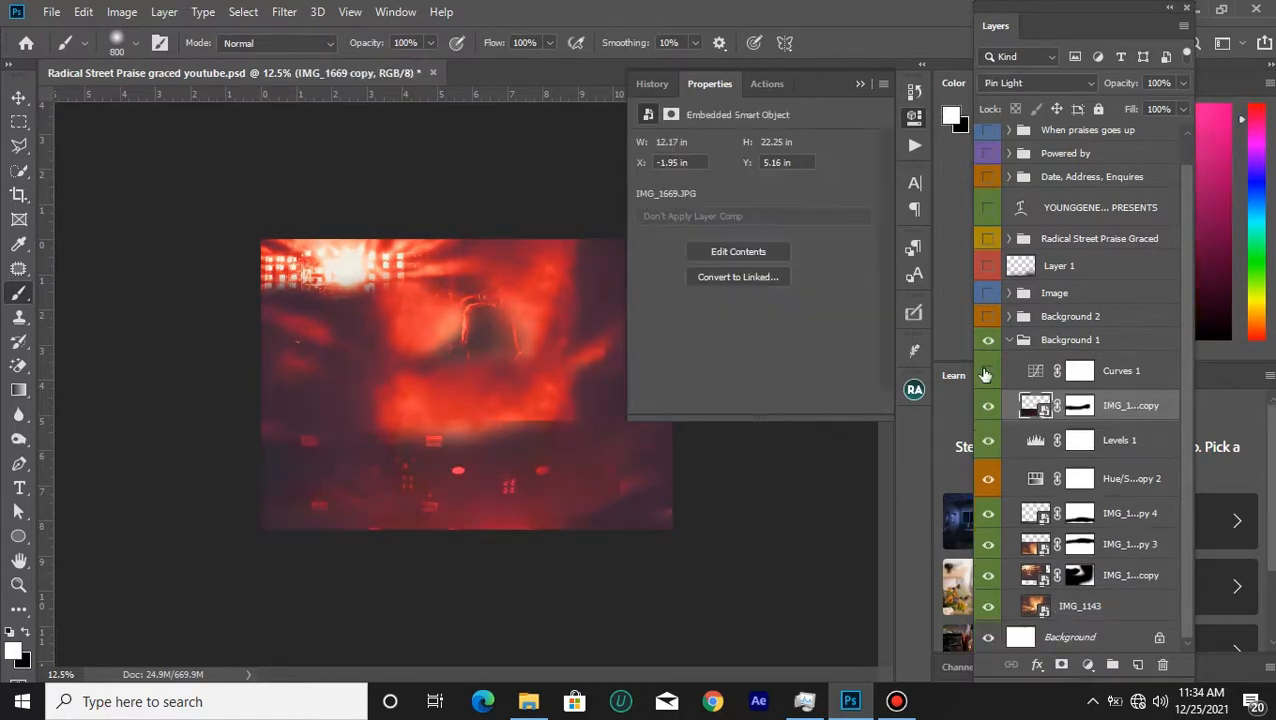
{"action": "left_click", "coordinate": [986, 372]}
{"action": "left_click", "coordinate": [860, 85]}
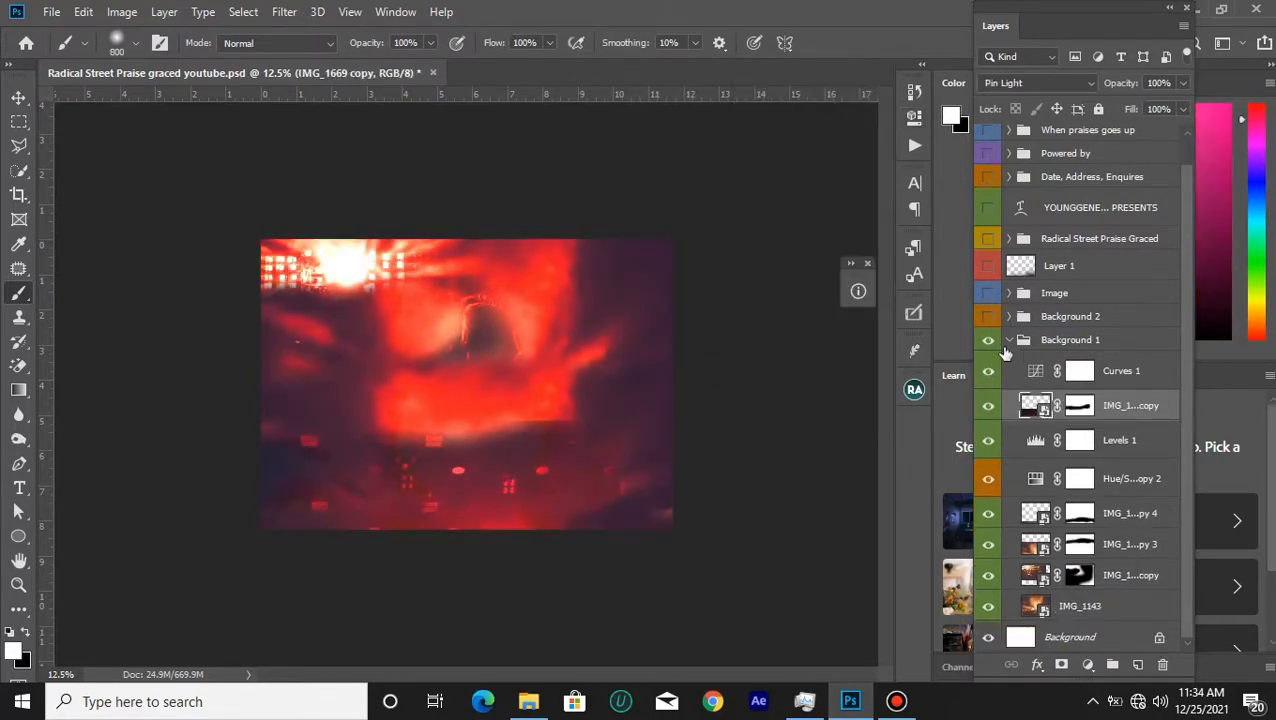
Collapse the Background 1 group and toggle its visibility to review the combined result.
{"action": "left_click", "coordinate": [1010, 342]}
{"action": "left_click", "coordinate": [989, 370]}
{"action": "left_click", "coordinate": [988, 370]}
Show the Background 2 group and toggle its visibility to compare the canvas with and without it.
{"action": "left_click", "coordinate": [1030, 346]}
{"action": "left_click", "coordinate": [988, 346]}
{"action": "left_click", "coordinate": [988, 347]}
{"action": "left_click", "coordinate": [989, 350]}
{"action": "left_click", "coordinate": [990, 348]}
{"action": "left_click", "coordinate": [989, 347]}
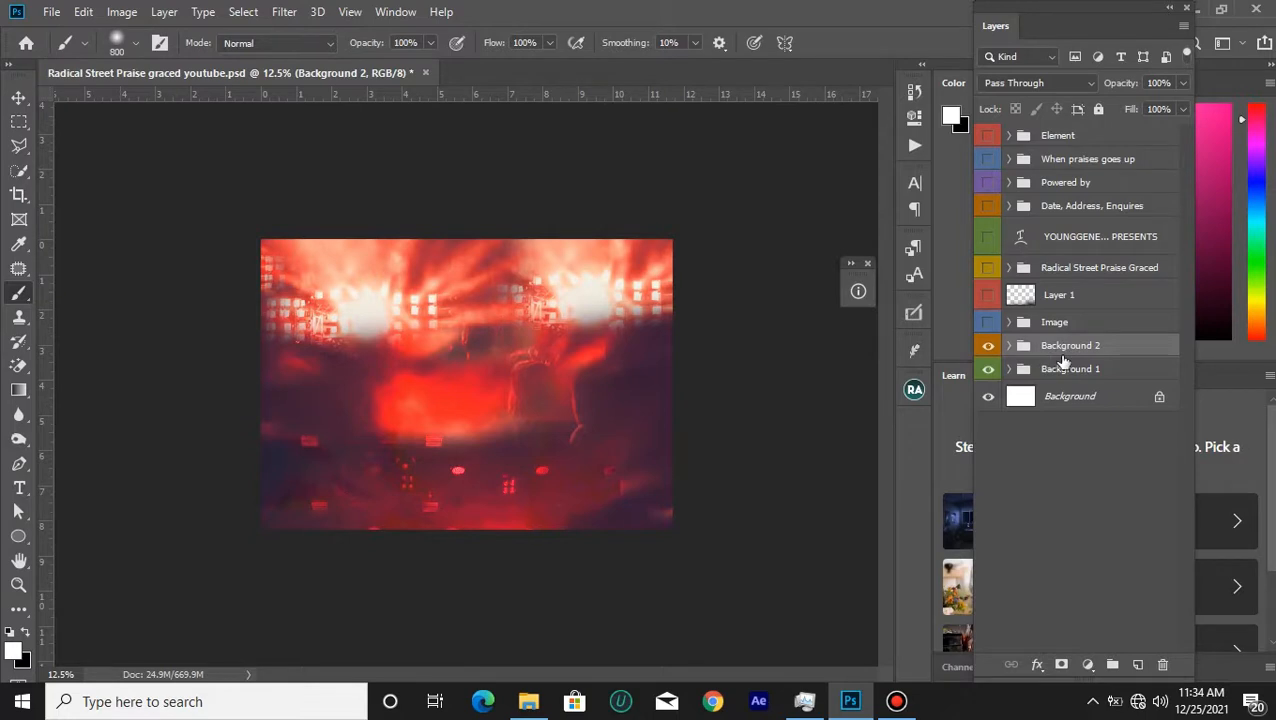
Expand the Background 2 group and toggle the clipped Hue/Saturation 1 layer above IMG_1143 copy 5, leaving it hidden.
{"action": "left_click", "coordinate": [1008, 345]}
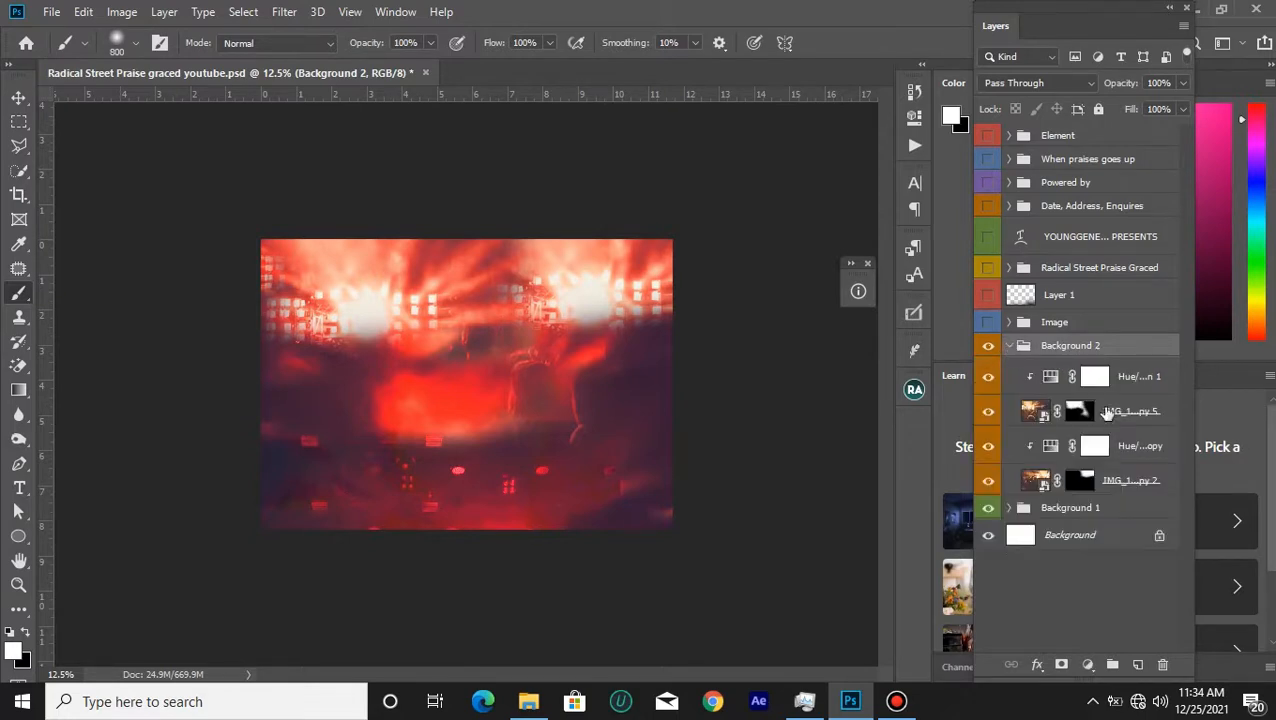
{"action": "left_click", "coordinate": [1030, 410]}
{"action": "left_click", "coordinate": [989, 377]}
{"action": "left_click", "coordinate": [989, 377]}
{"action": "left_click", "coordinate": [989, 377]}
Disable the layer mask on IMG_1143 copy 5 to view the full concert photo, and re-enable it.
{"action": "right_click", "coordinate": [1076, 412]}
{"action": "left_click", "coordinate": [1110, 421]}
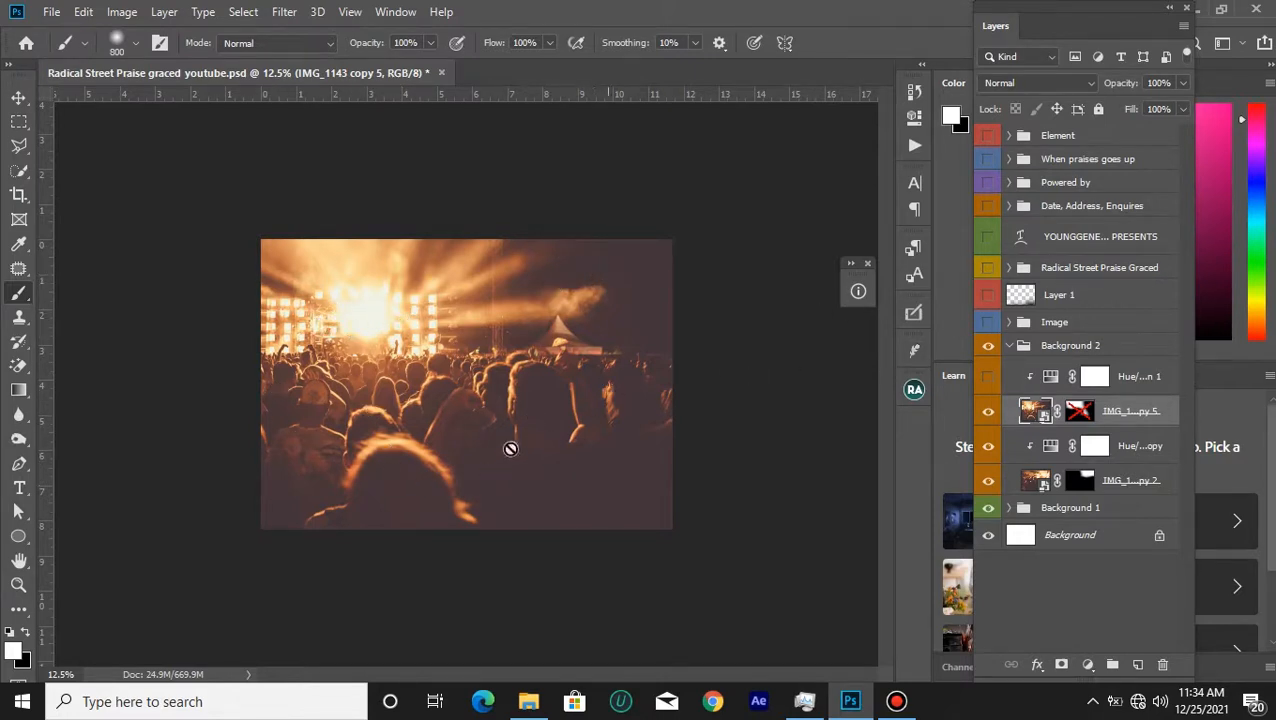
{"action": "right_click", "coordinate": [1078, 412]}
{"action": "left_click", "coordinate": [1100, 424]}
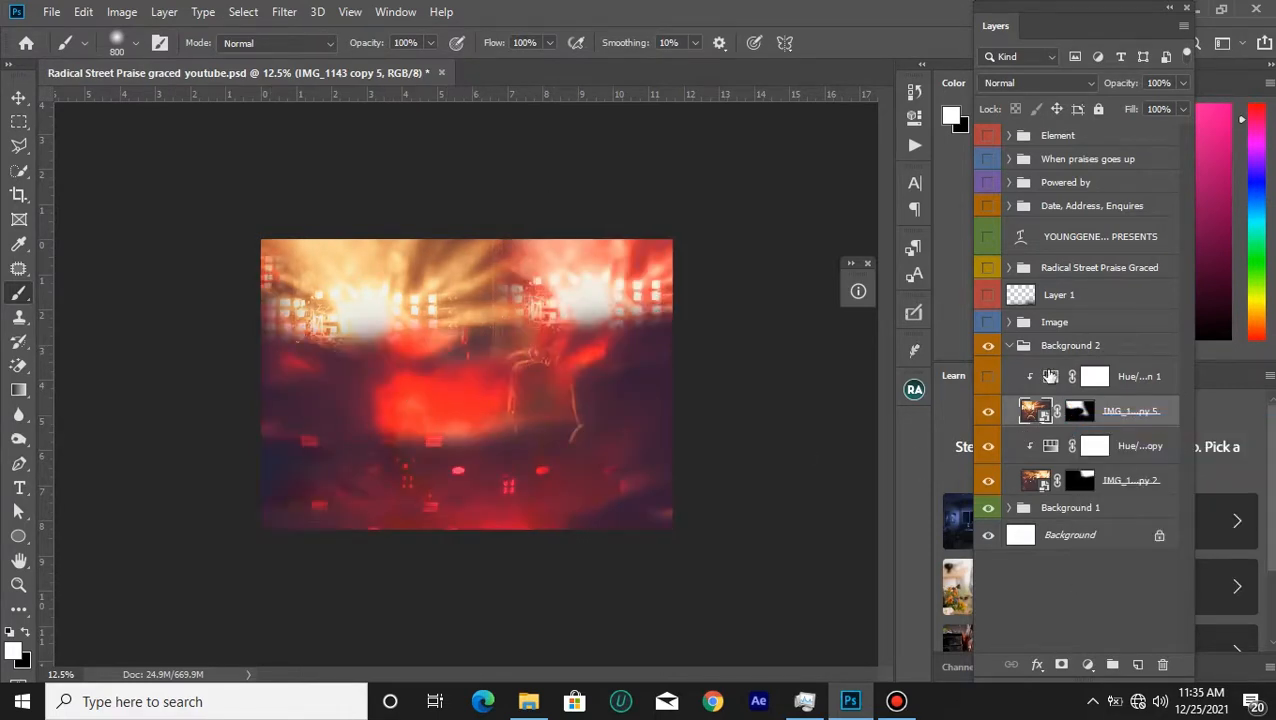
Toggle the clipped Hue/Saturation 1 layer to compare the colours of IMG_1143 copy 5, leaving it shown.
{"action": "left_click", "coordinate": [989, 378]}
{"action": "left_click", "coordinate": [989, 378]}
{"action": "left_click", "coordinate": [989, 378]}
Toggle the visibility of the Hue/Saturation 1 copy layer repeatedly to compare its effect on IMG_1143 copy 2.
{"action": "left_click", "coordinate": [1120, 450]}
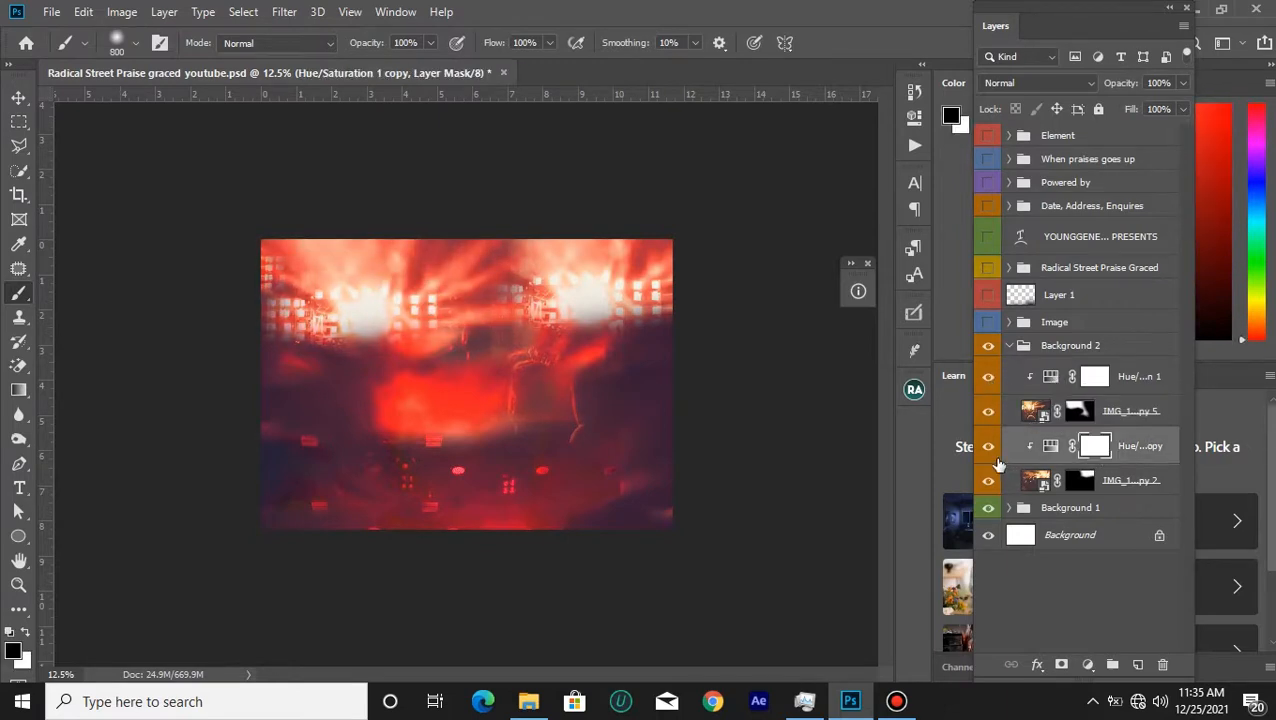
{"action": "left_click", "coordinate": [986, 447]}
{"action": "left_click", "coordinate": [986, 447]}
{"action": "left_click", "coordinate": [986, 447]}
{"action": "left_click", "coordinate": [986, 447]}
{"action": "left_click", "coordinate": [988, 450]}
{"action": "left_click", "coordinate": [988, 450]}
{"action": "left_click", "coordinate": [988, 450]}
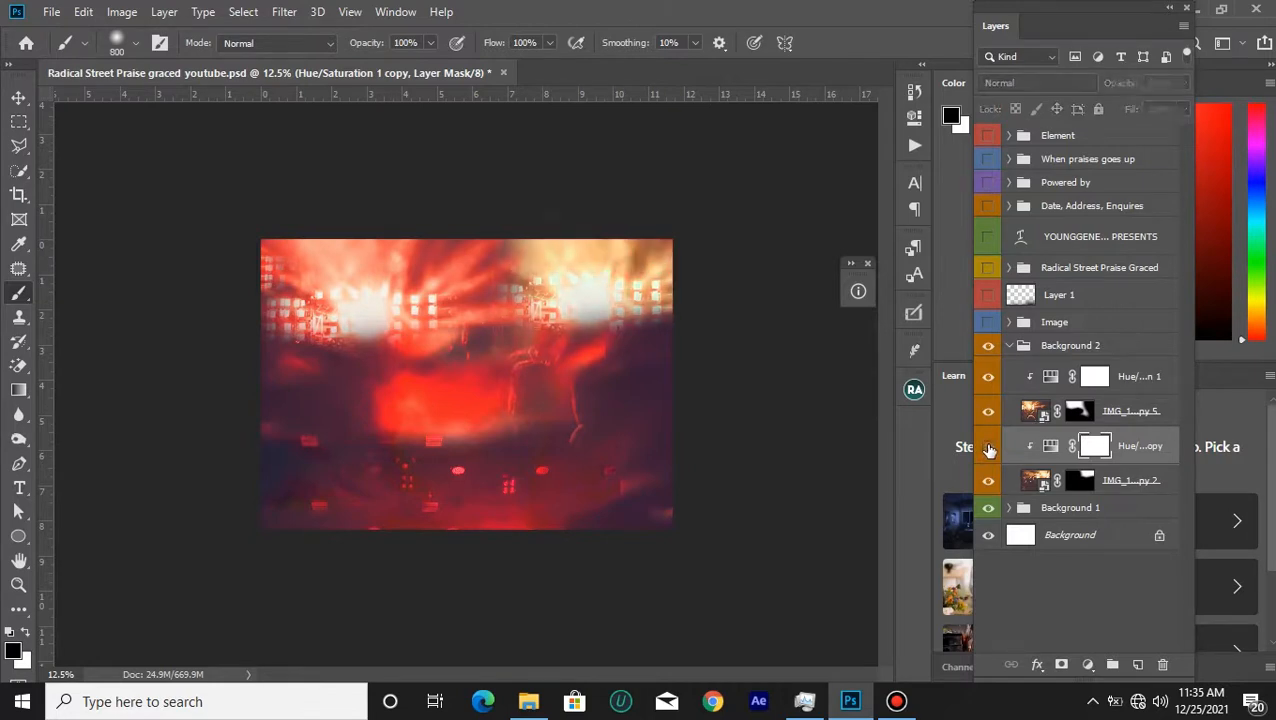
{"action": "left_click", "coordinate": [989, 447]}
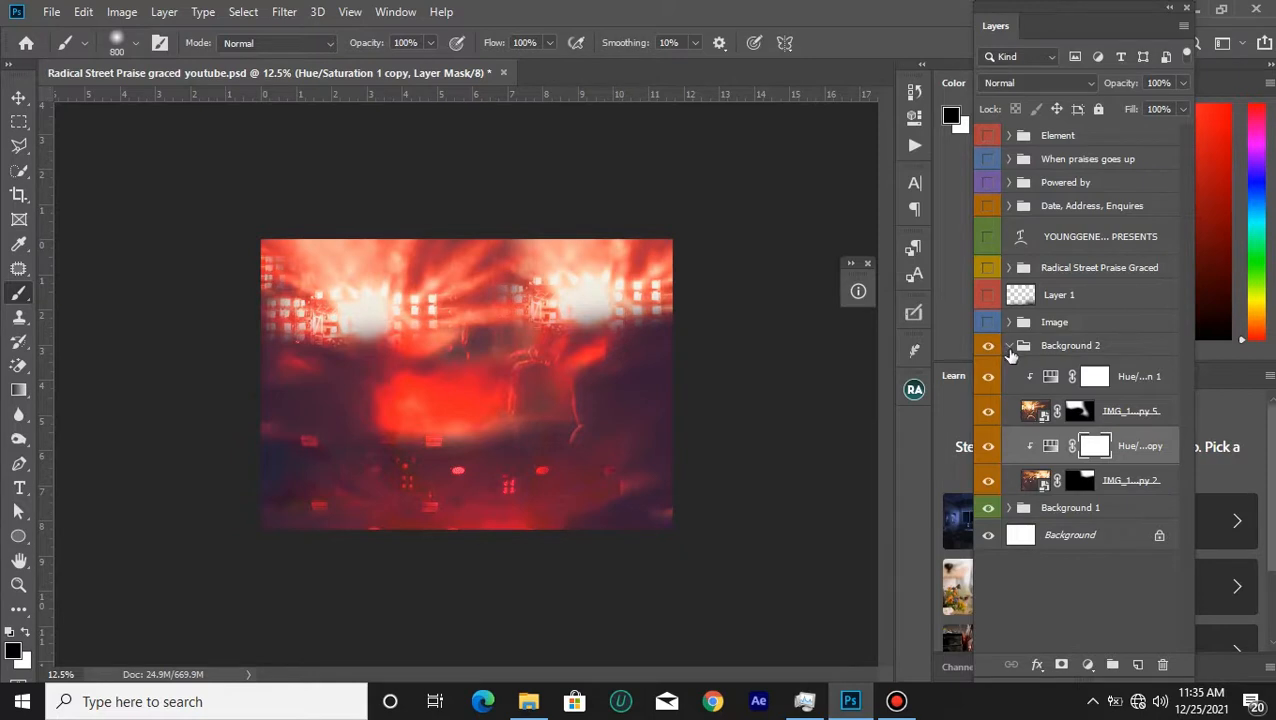
Collapse the Background 2 group and toggle its visibility to review its overall contribution.
{"action": "left_click", "coordinate": [1009, 350]}
{"action": "left_click", "coordinate": [988, 346]}
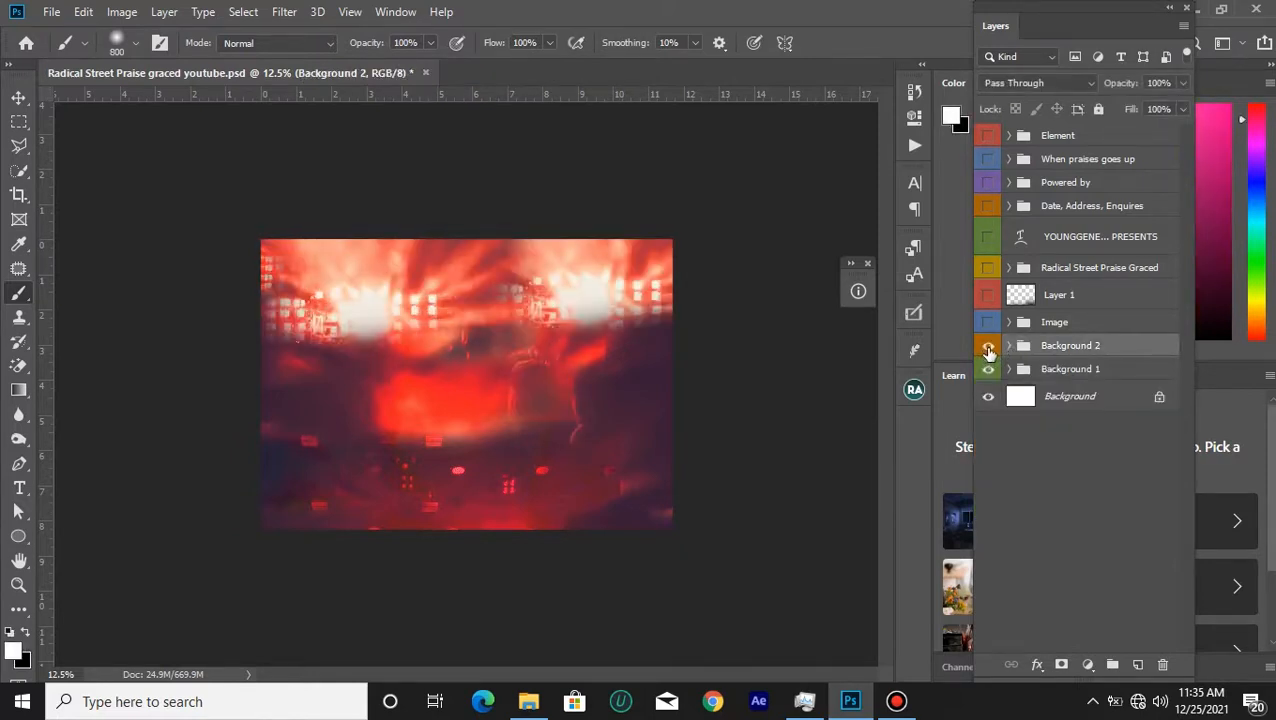
{"action": "left_click", "coordinate": [989, 347]}
Isolate the original IMG_1143 photo by hiding Background 2 and the other Background 1 layers, and restore their visibility.
{"action": "left_click", "coordinate": [1009, 370]}
{"action": "scroll", "coordinate": [1107, 510], "scroll_direction": "down", "scroll_amount": 1}
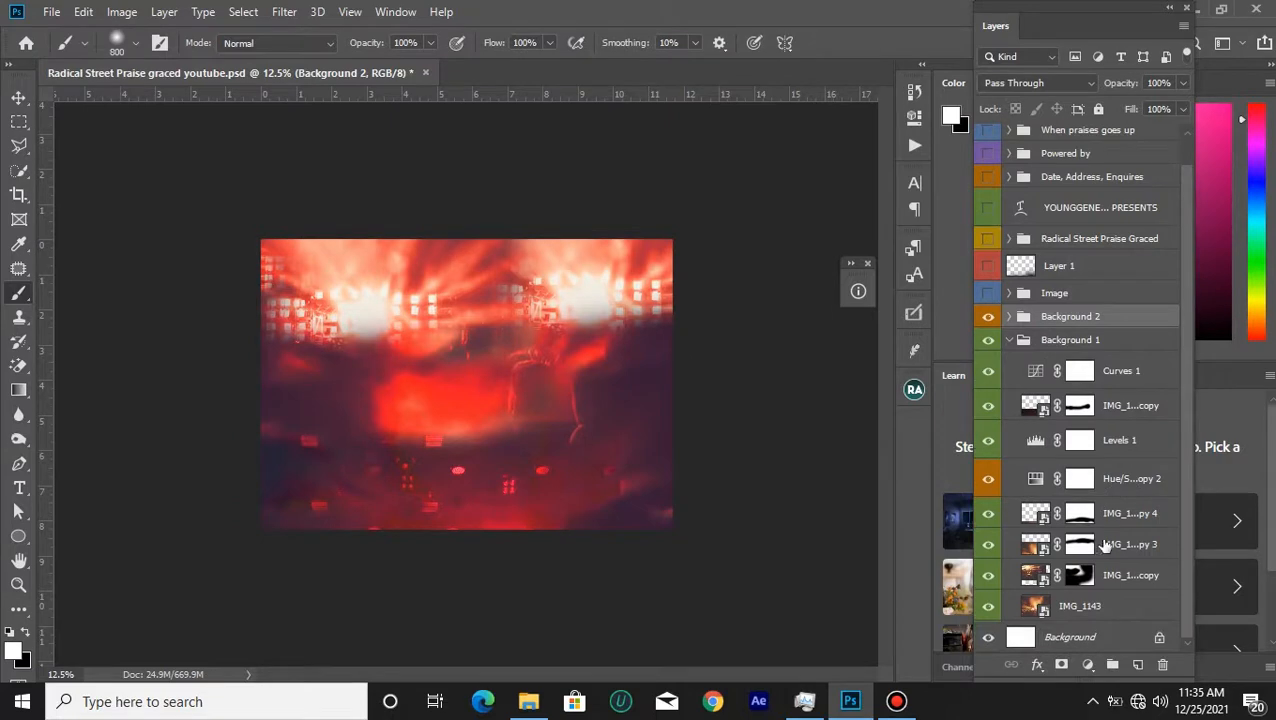
{"action": "left_click", "coordinate": [1133, 609]}
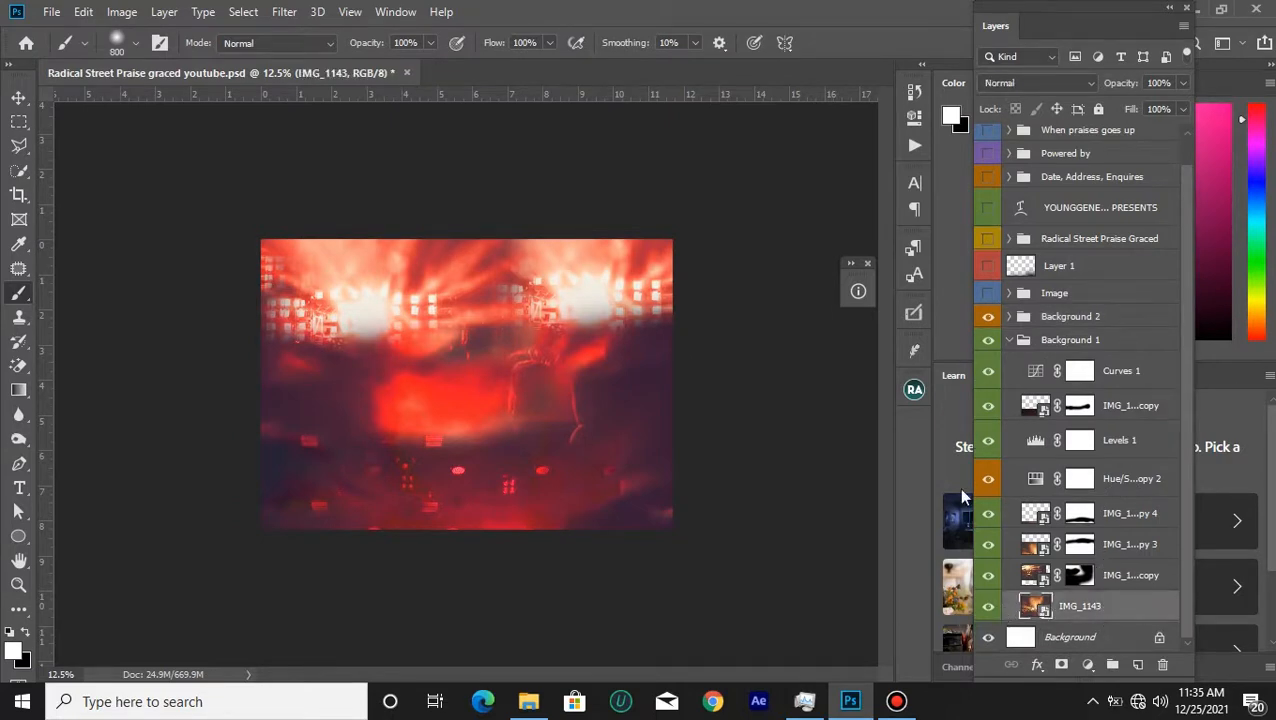
{"action": "left_click", "coordinate": [987, 318]}
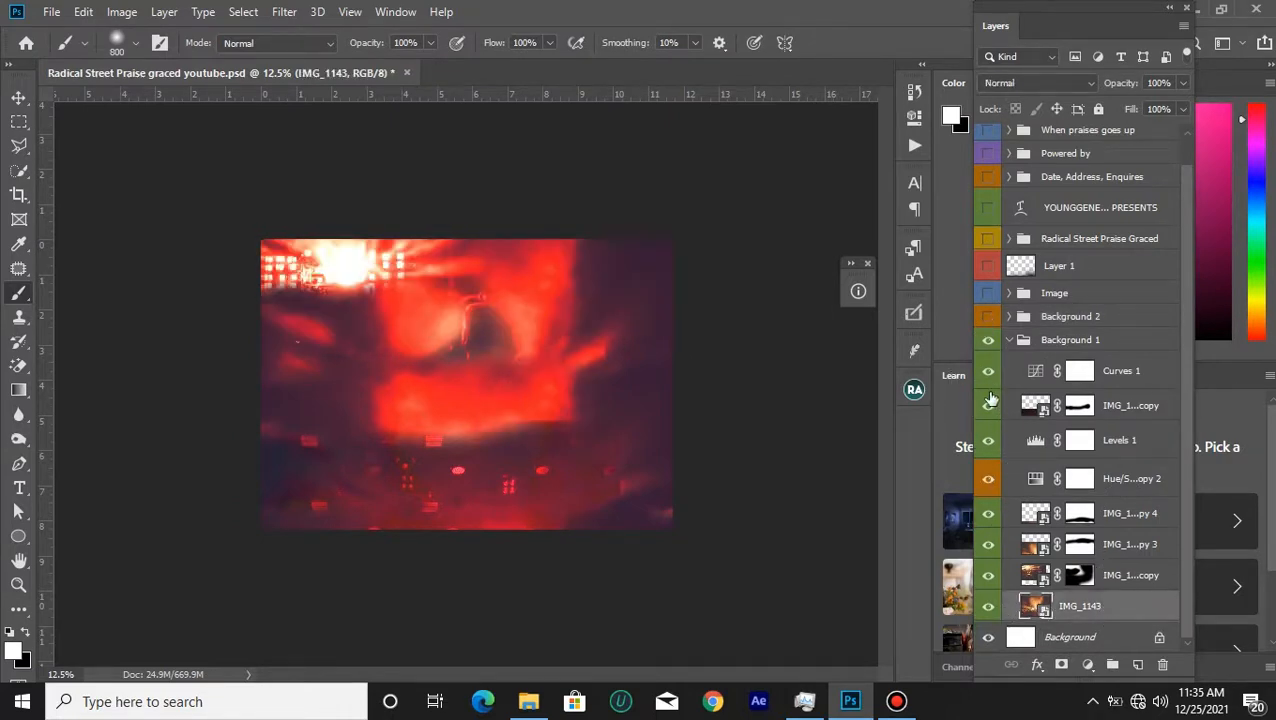
{"action": "left_click_drag", "start_coordinate": [987, 375], "coordinate": [990, 582]}
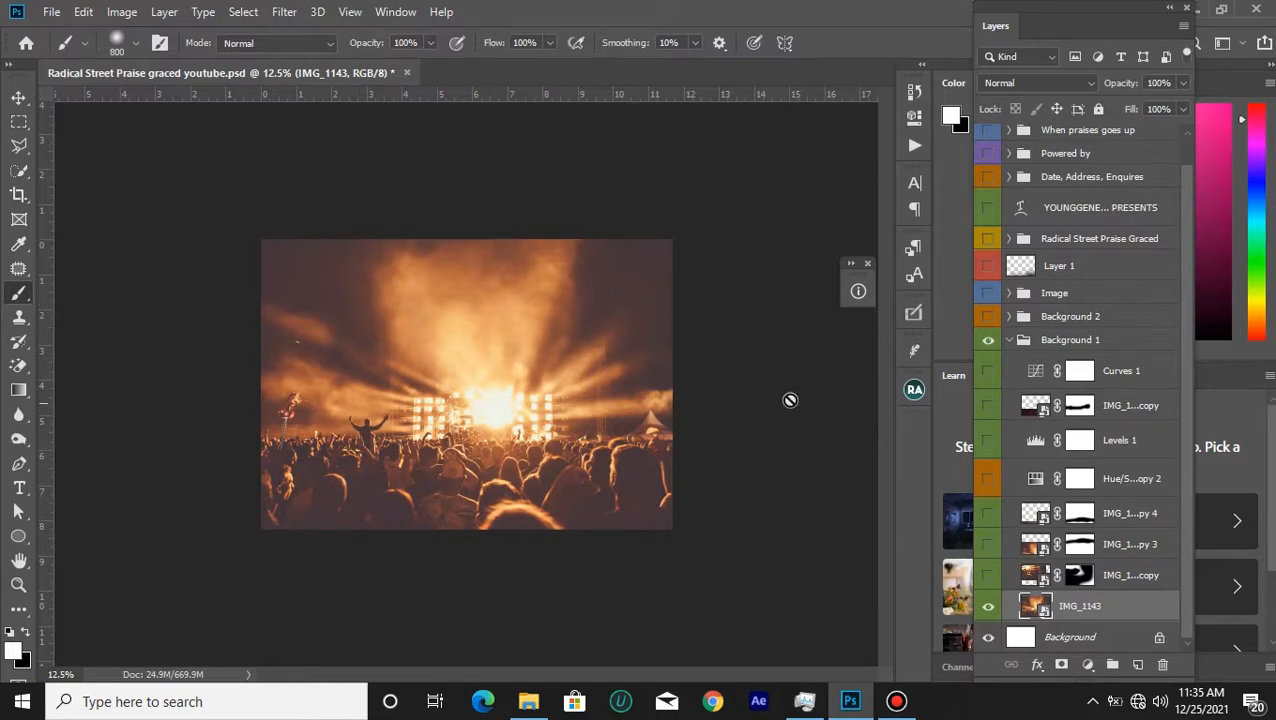
{"action": "left_click_drag", "start_coordinate": [990, 590], "coordinate": [1015, 312]}
{"action": "left_click", "coordinate": [1009, 341]}
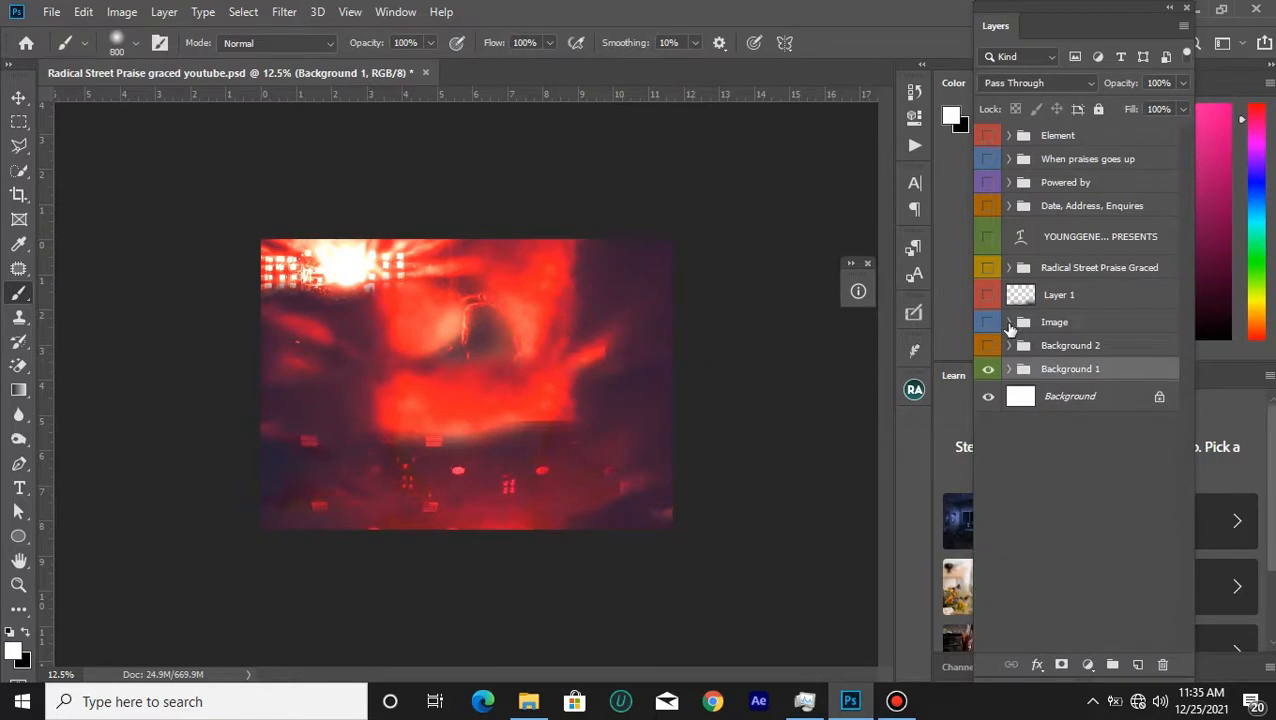
{"action": "left_click", "coordinate": [987, 347]}
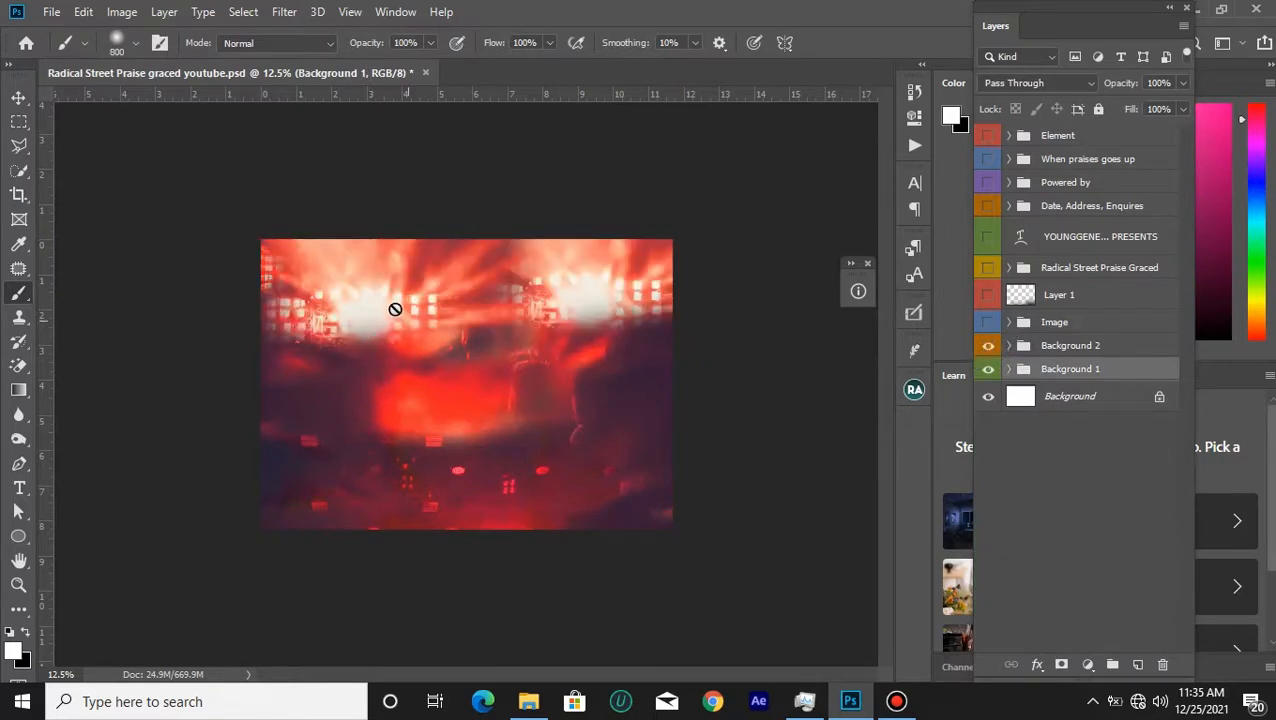
Show and expand the Image group, and hide its Selective Color 1 and Background copy 2 layers.
{"action": "left_click", "coordinate": [1024, 323]}
{"action": "left_click", "coordinate": [988, 322]}
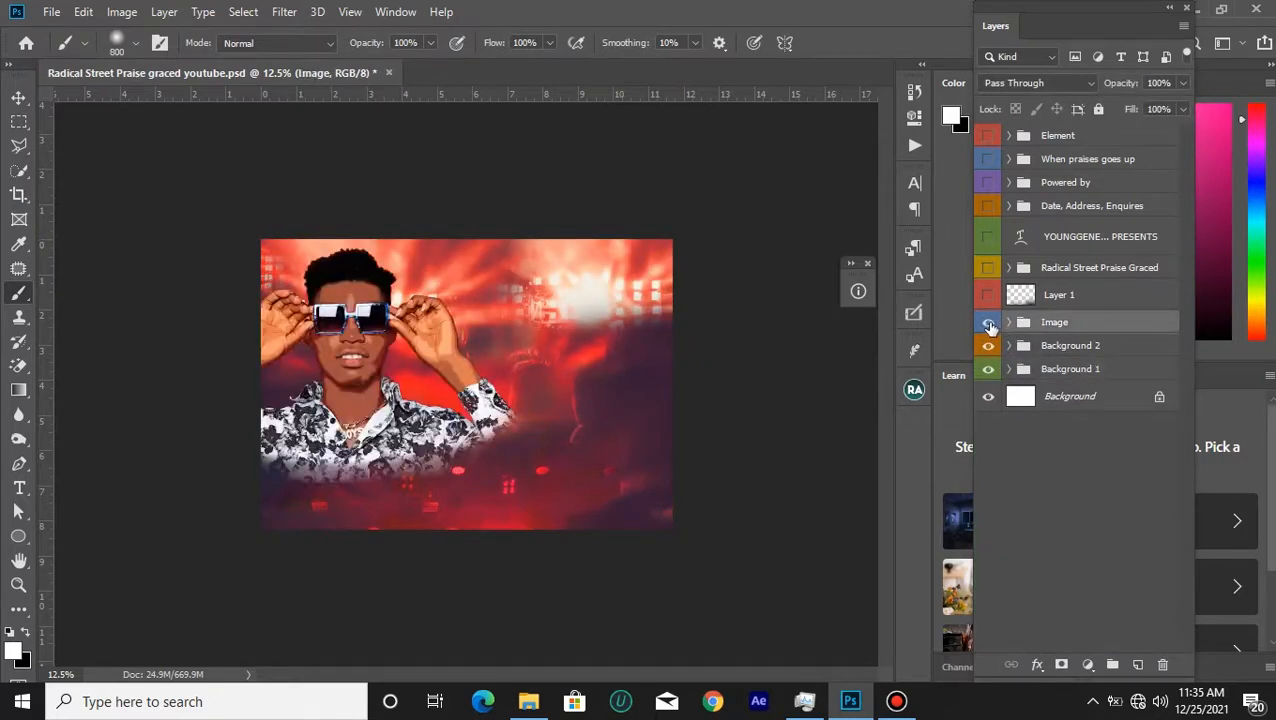
{"action": "left_click", "coordinate": [1010, 322]}
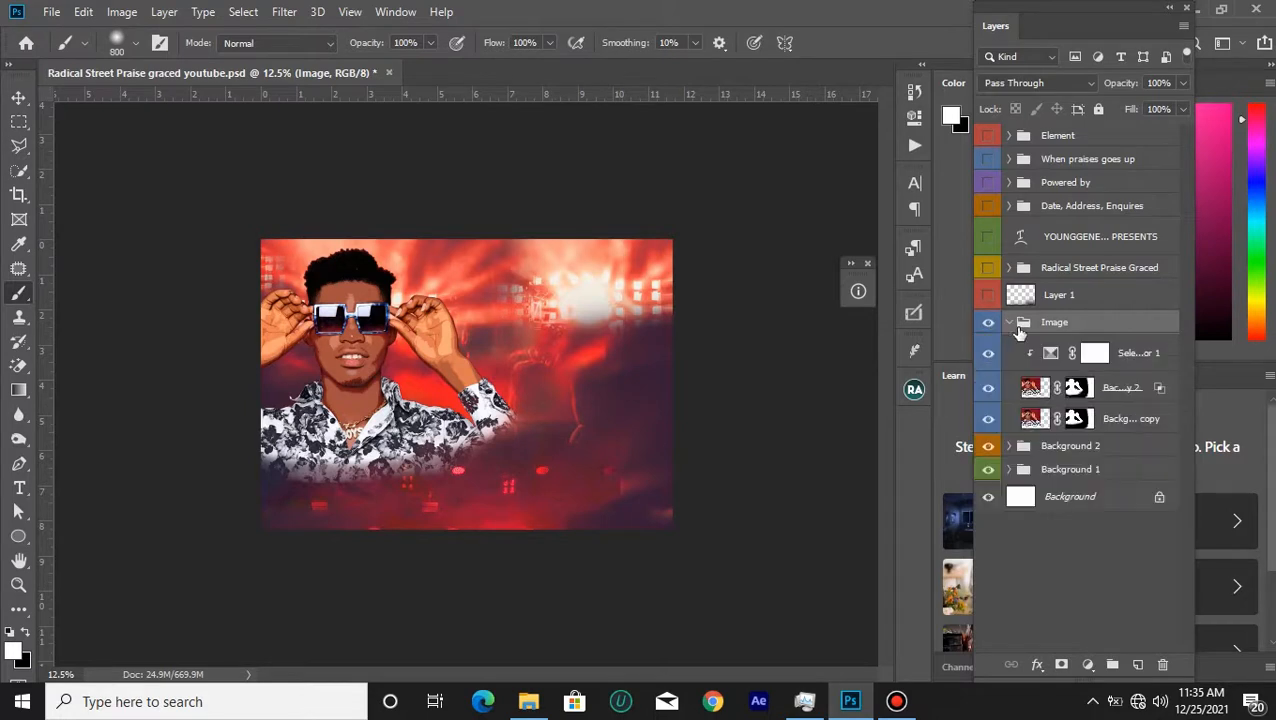
{"action": "left_click", "coordinate": [1120, 352]}
{"action": "left_click_drag", "start_coordinate": [990, 360], "coordinate": [993, 392]}
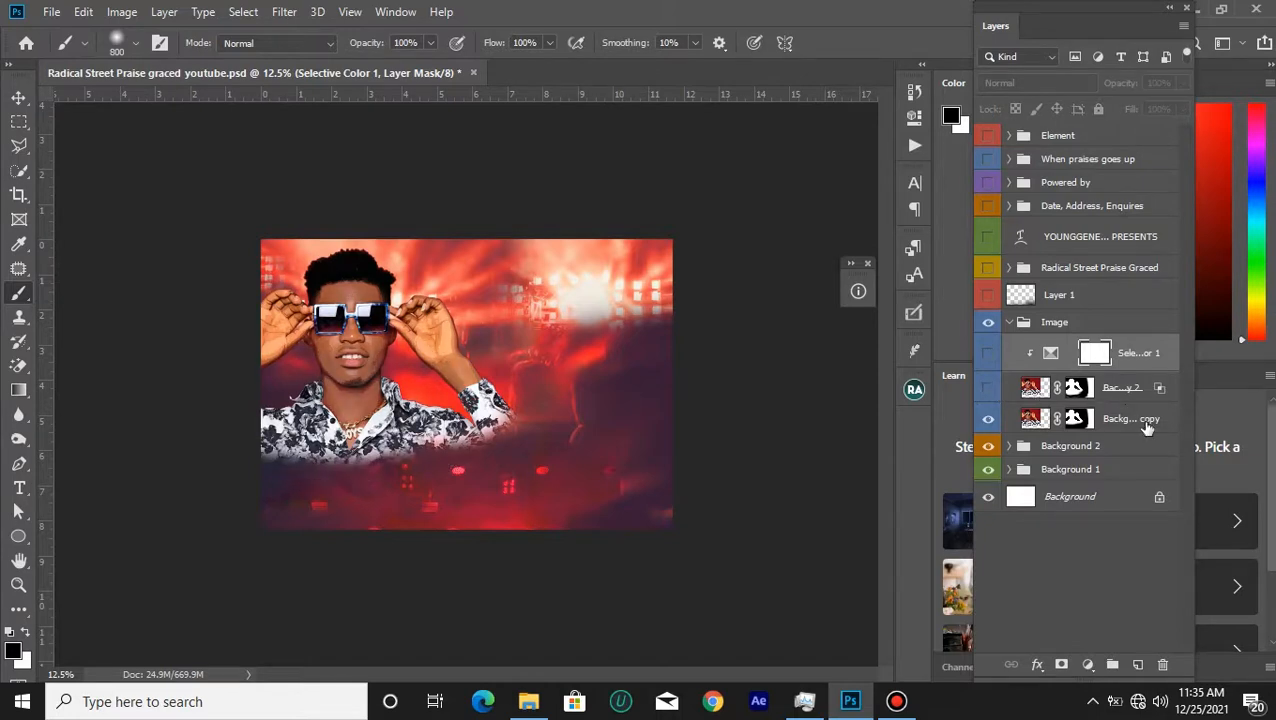
Move the Background copy portrait to the middle of the canvas with its layer mask disabled, and re-enable the mask.
{"action": "left_click", "coordinate": [1057, 424]}
{"action": "right_click", "coordinate": [1071, 419]}
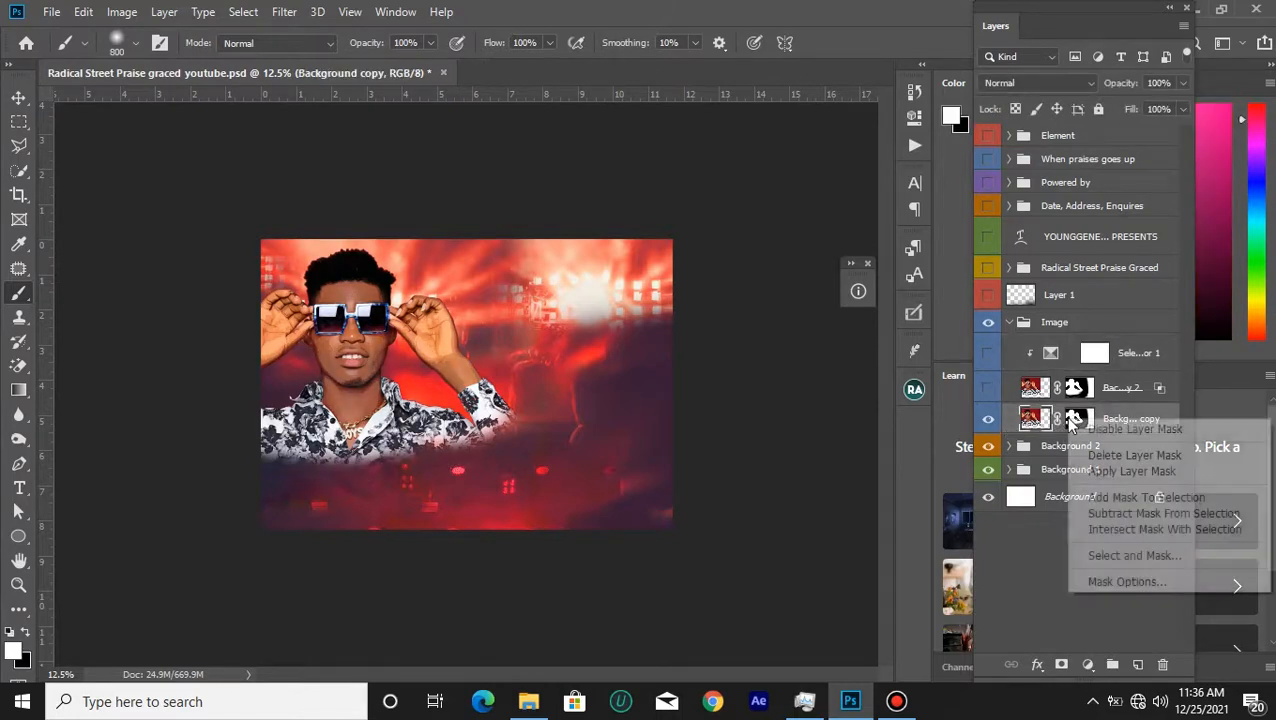
{"action": "left_click", "coordinate": [1097, 429]}
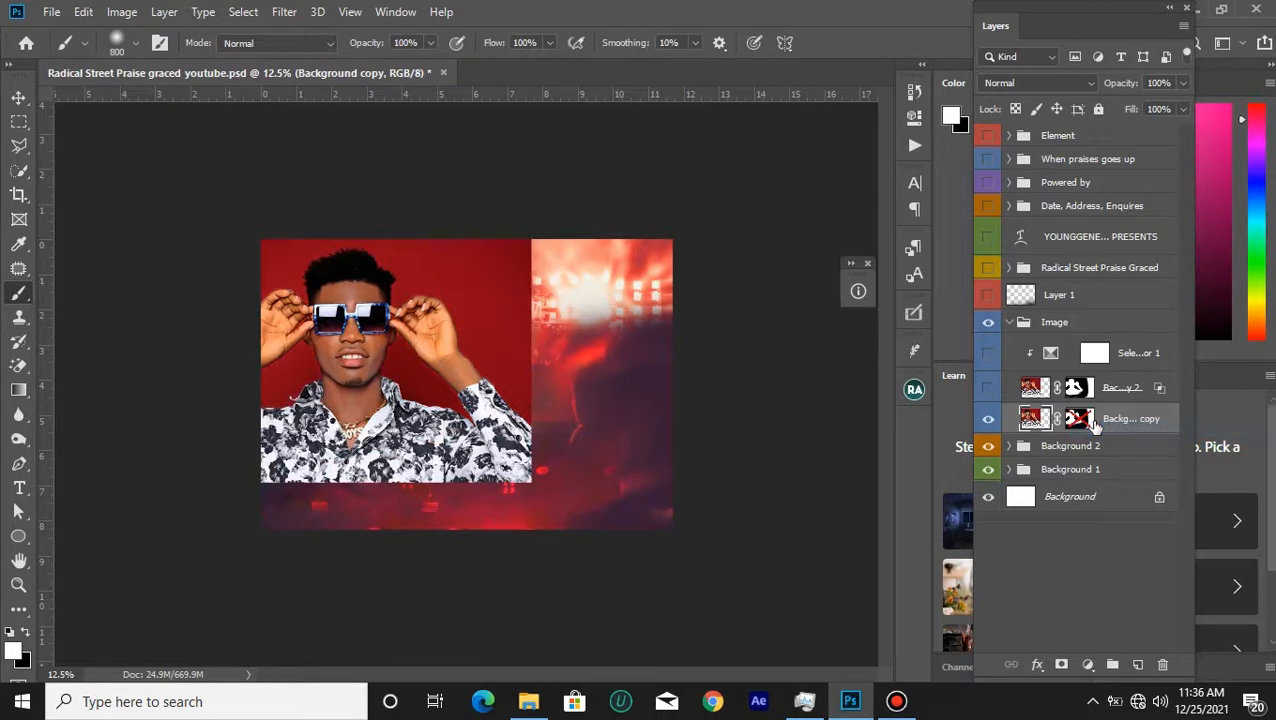
{"action": "left_click", "coordinate": [20, 104]}
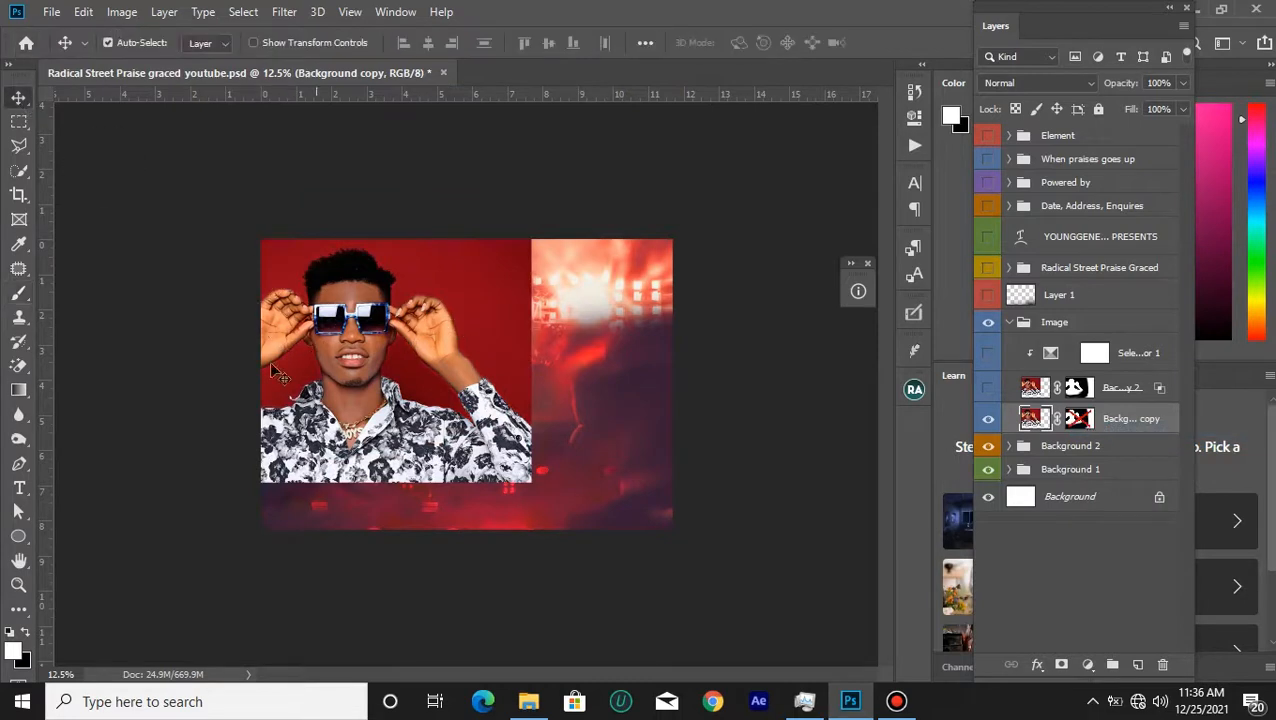
{"action": "left_click_drag", "start_coordinate": [352, 362], "coordinate": [469, 375]}
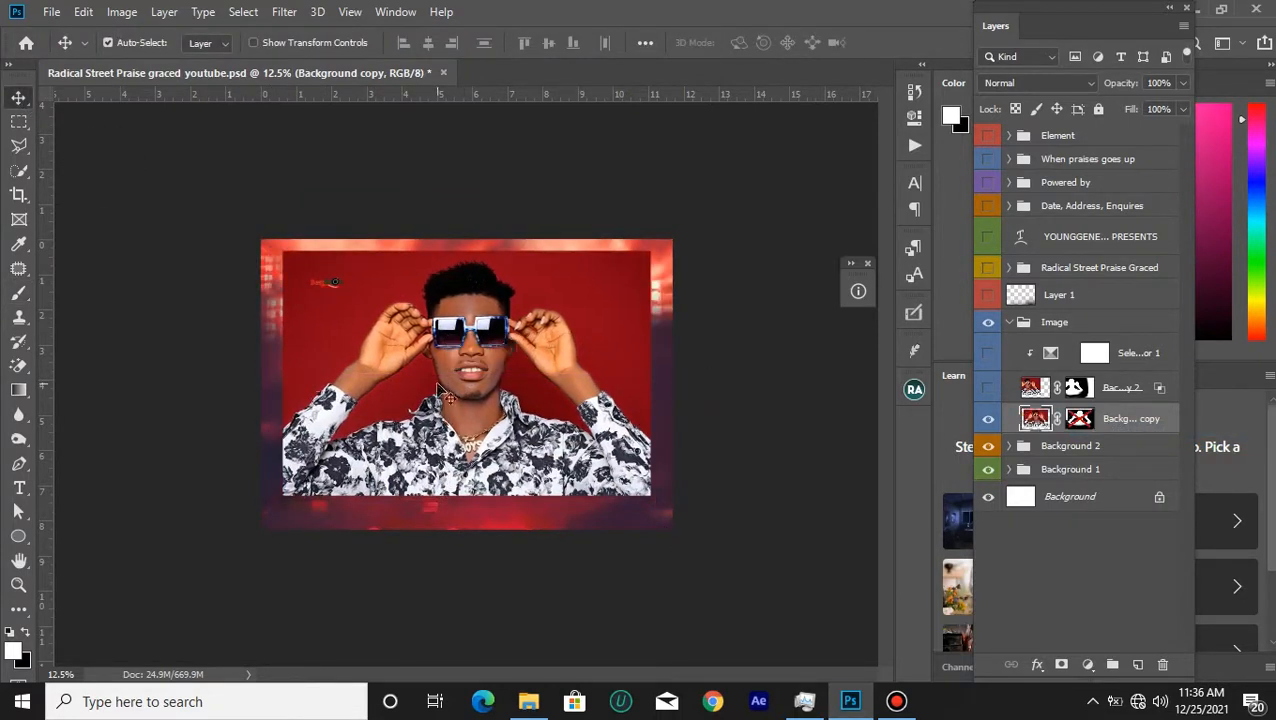
{"action": "left_click", "coordinate": [1079, 420]}
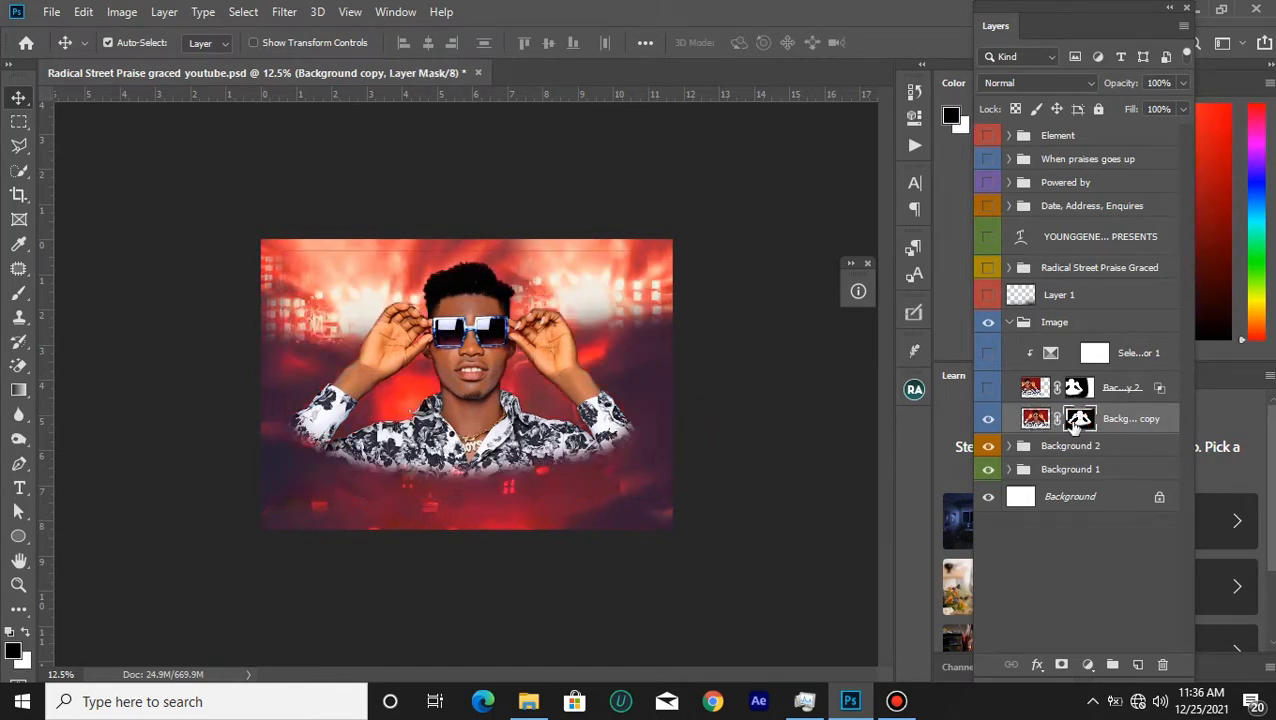
Duplicate the Background copy portrait layer, hide the original, and delete the duplicate's layer mask.
{"action": "right_click", "coordinate": [1079, 420]}
{"action": "key", "text": "Escape"}
{"action": "right_click", "coordinate": [1079, 426]}
{"action": "left_click", "coordinate": [1129, 423]}
{"action": "key", "text": "ctrl+j"}
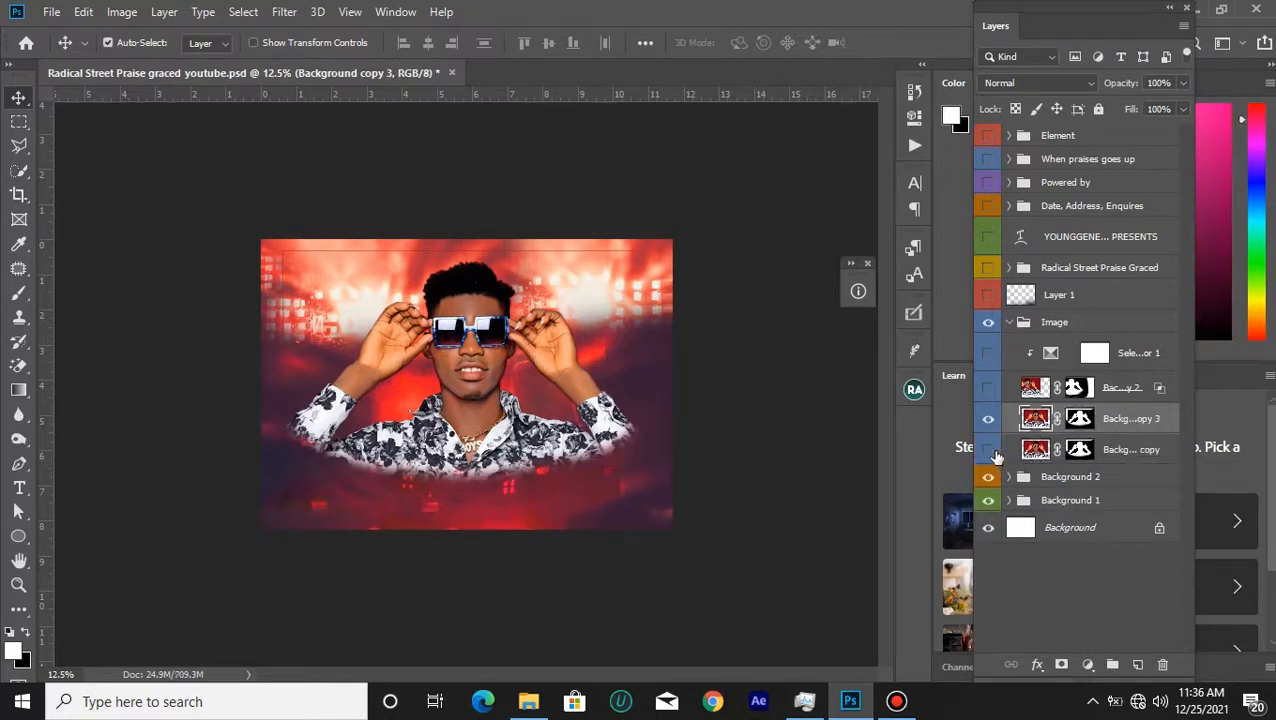
{"action": "right_click", "coordinate": [1078, 418]}
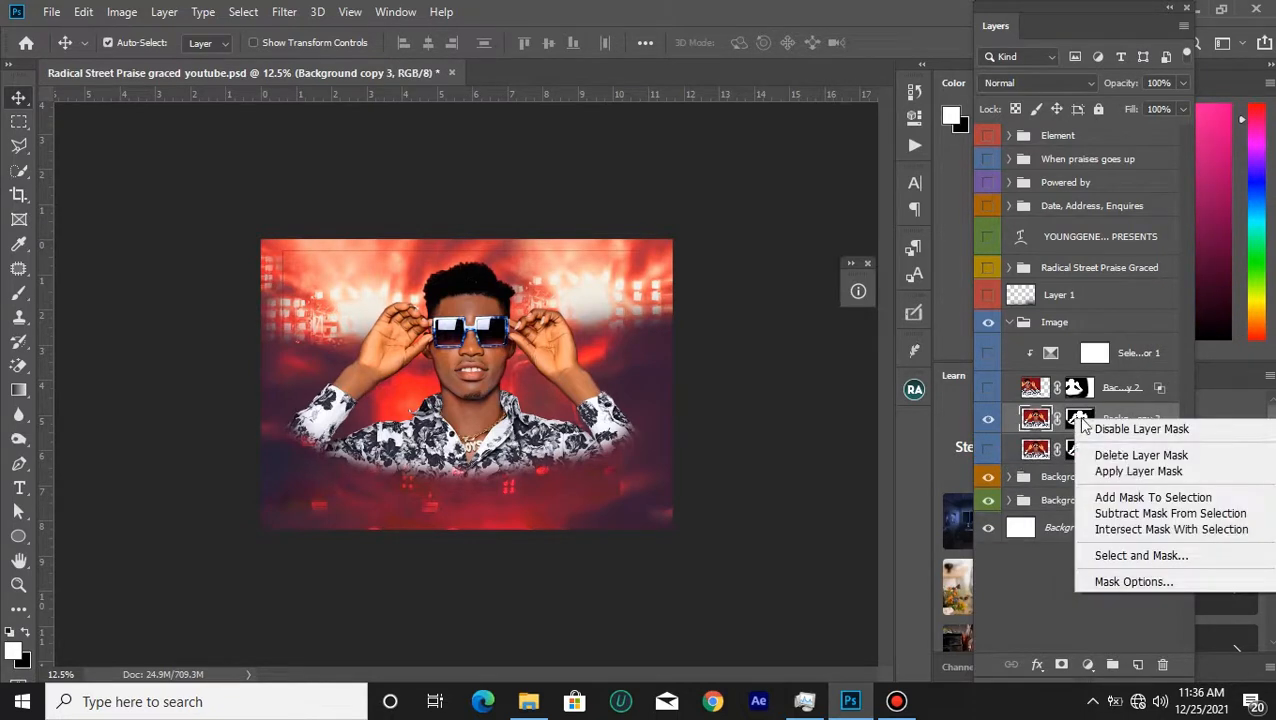
{"action": "left_click", "coordinate": [1136, 471]}
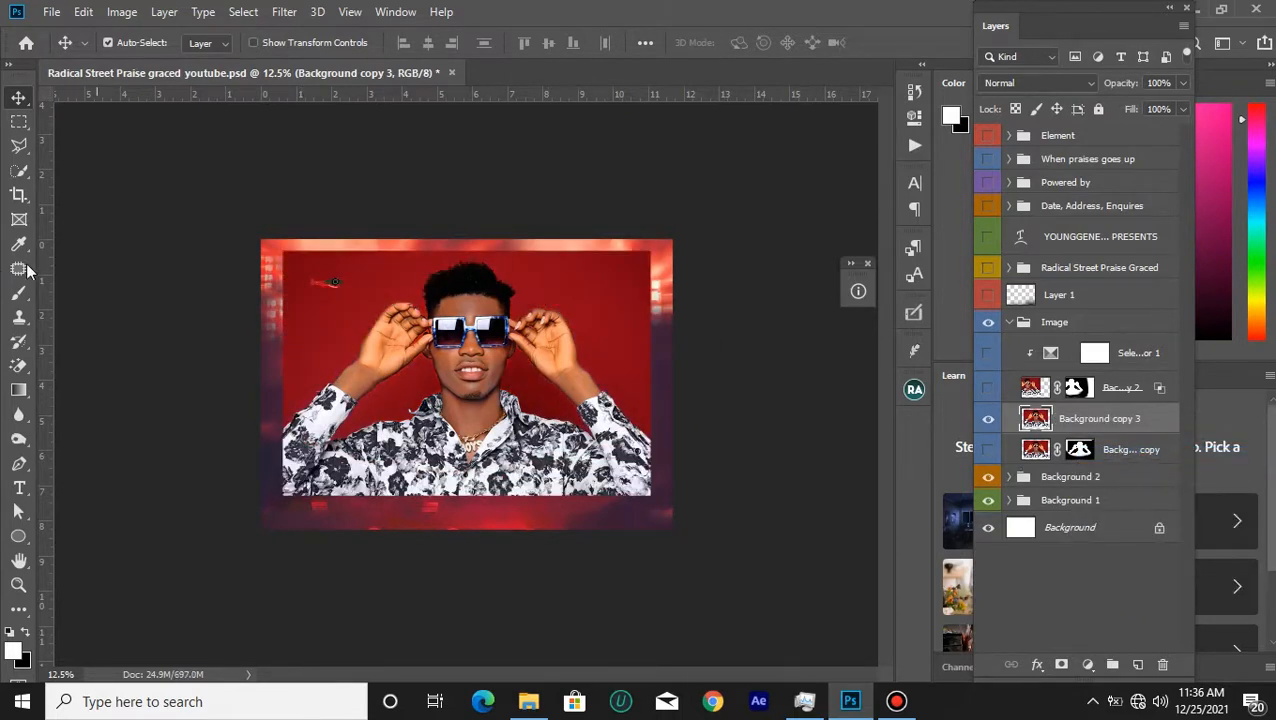
Select the man in the Background copy 3 photo automatically with Select Subject.
{"action": "left_click", "coordinate": [21, 176]}
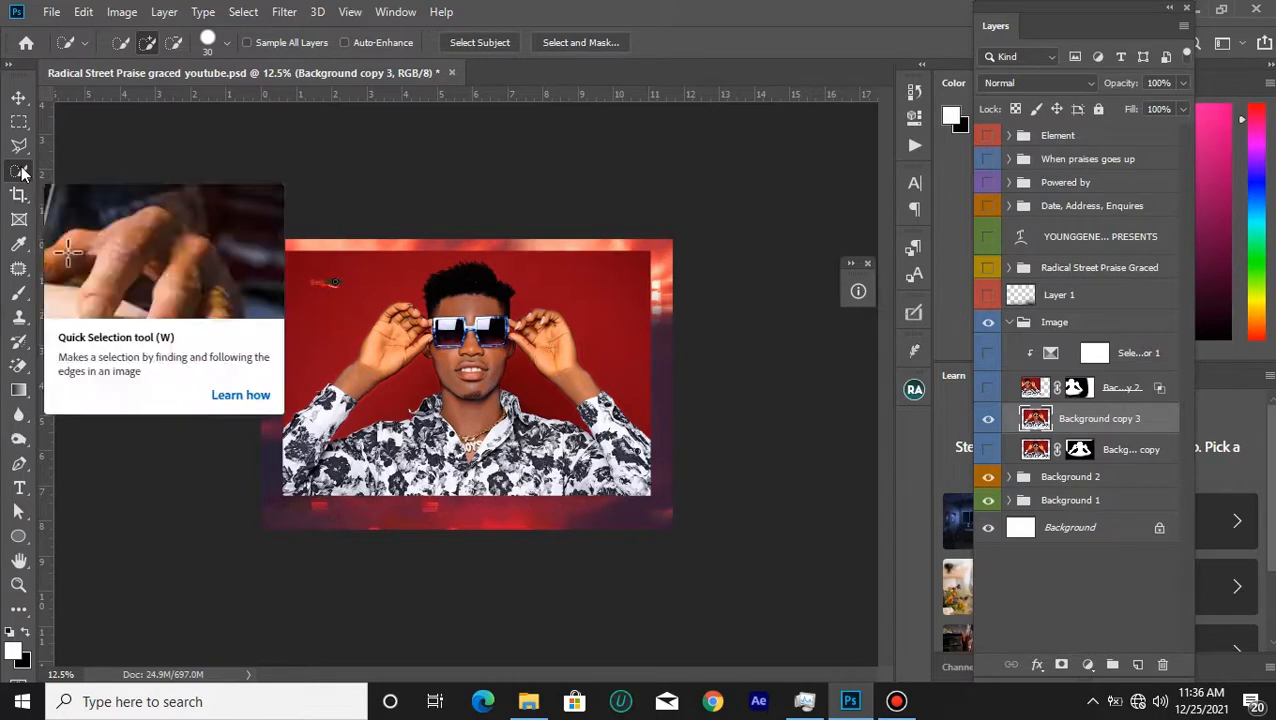
{"action": "left_click", "coordinate": [487, 41]}
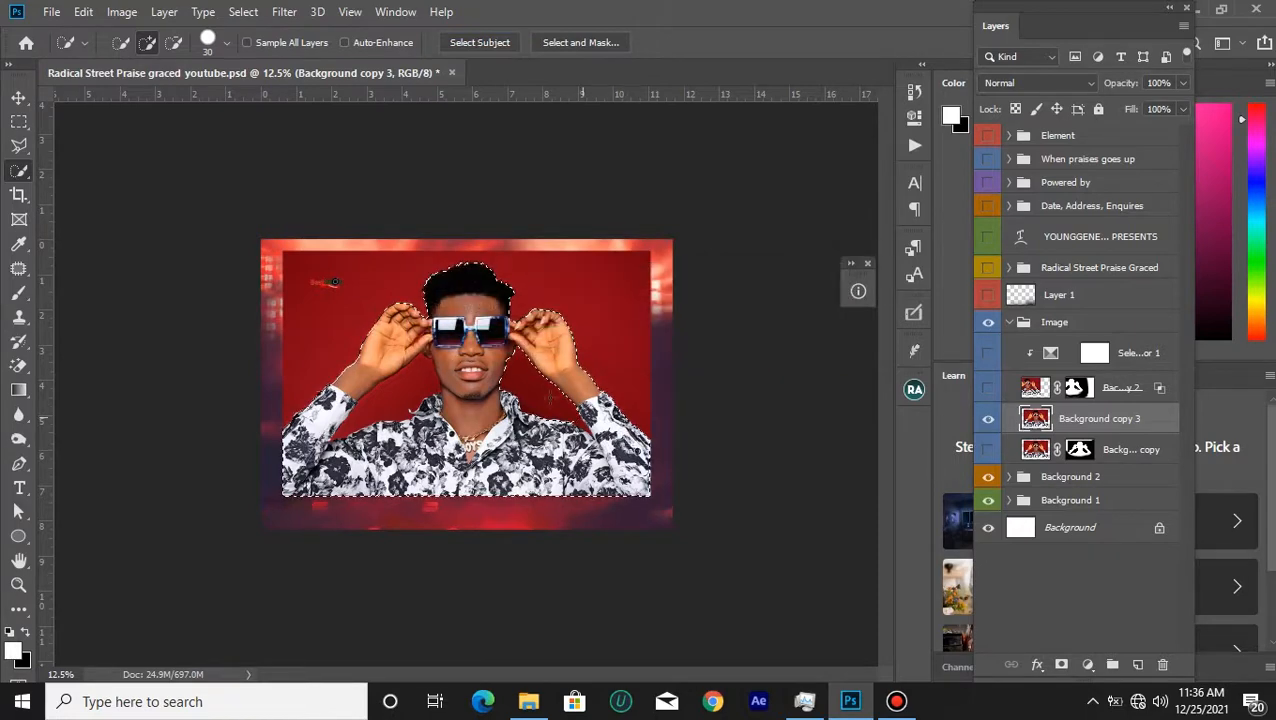
Subtract the red gaps between the fingers and sunglasses on both sides from the selection with a Quick Selection brush of size 8.
{"action": "key", "text": "ctrl+plus"}
{"action": "key", "text": "ctrl+plus"}
{"action": "key", "text": "ctrl+plus"}
{"action": "key", "text": "ctrl+plus"}
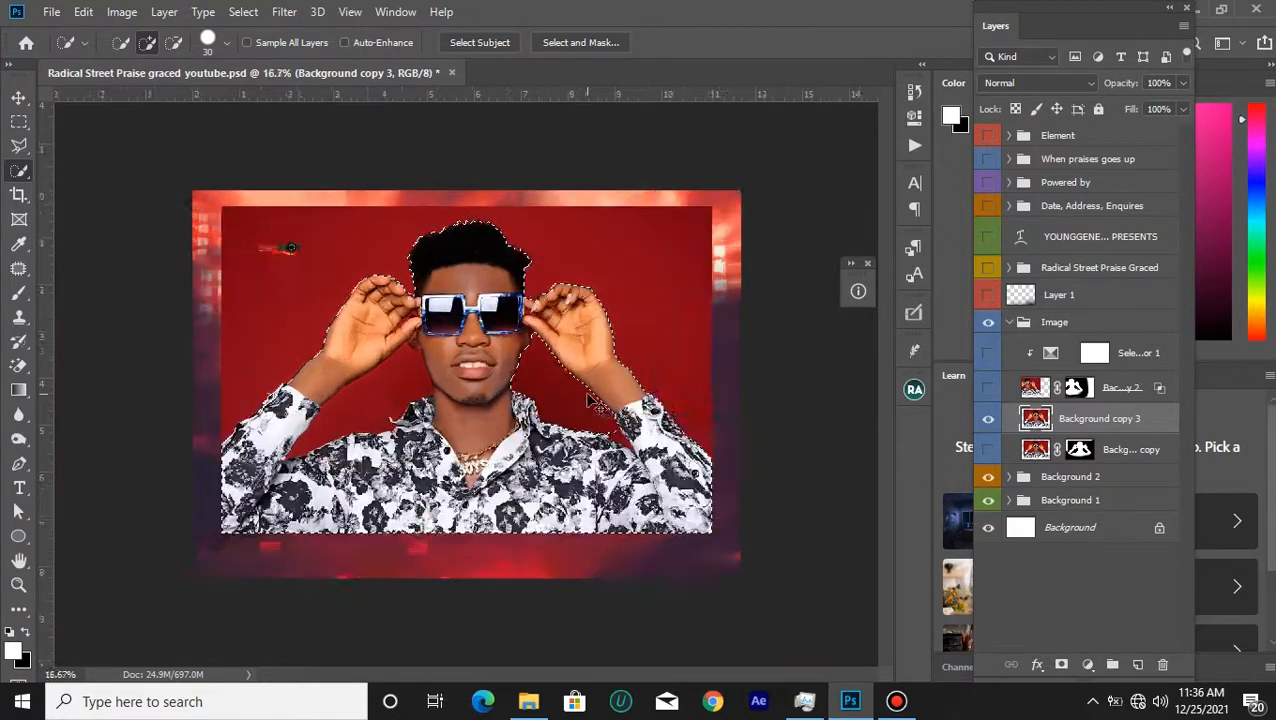
{"action": "scroll", "coordinate": [475, 357], "scroll_direction": "up", "scroll_amount": 3}
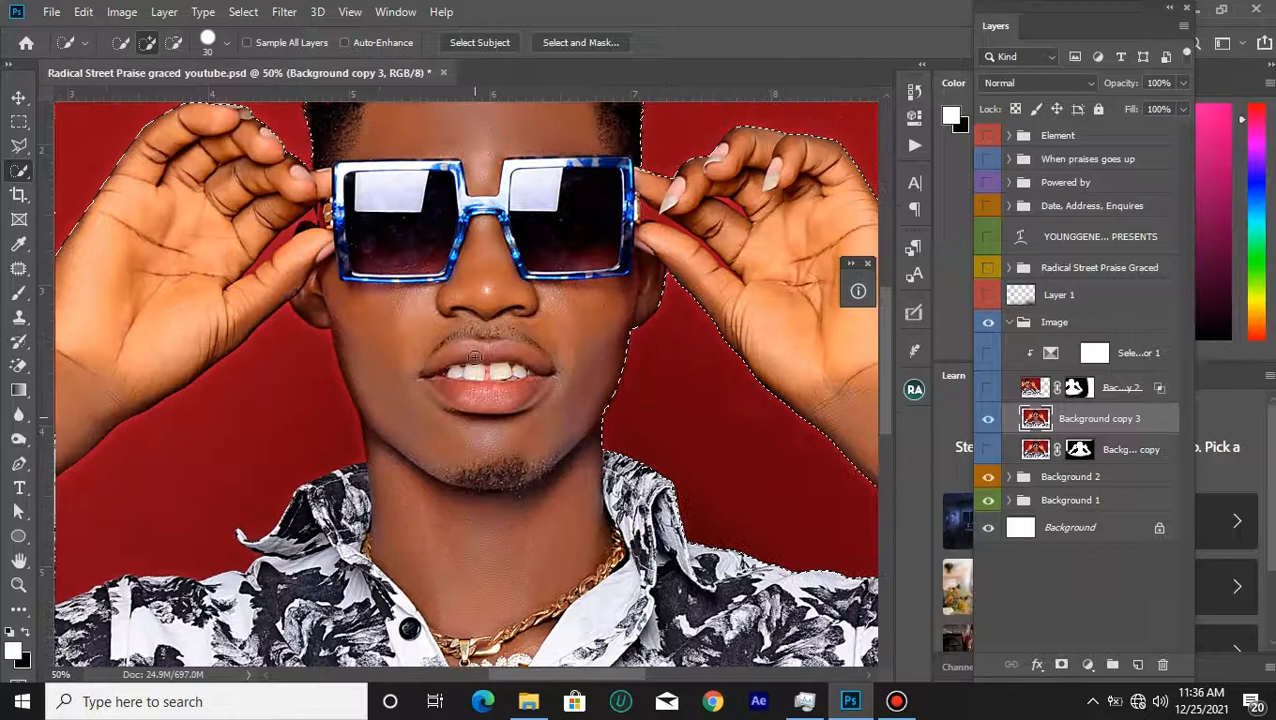
{"action": "key", "text": "ctrl+plus"}
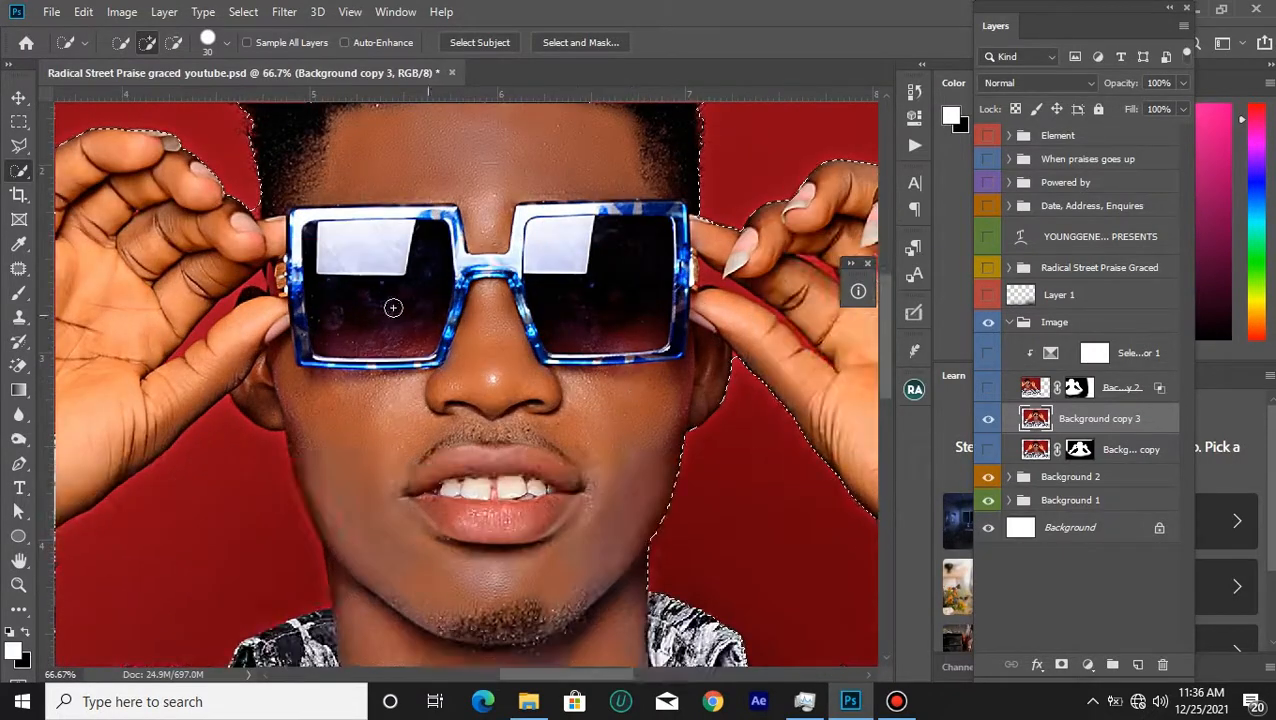
{"action": "left_click", "coordinate": [175, 44]}
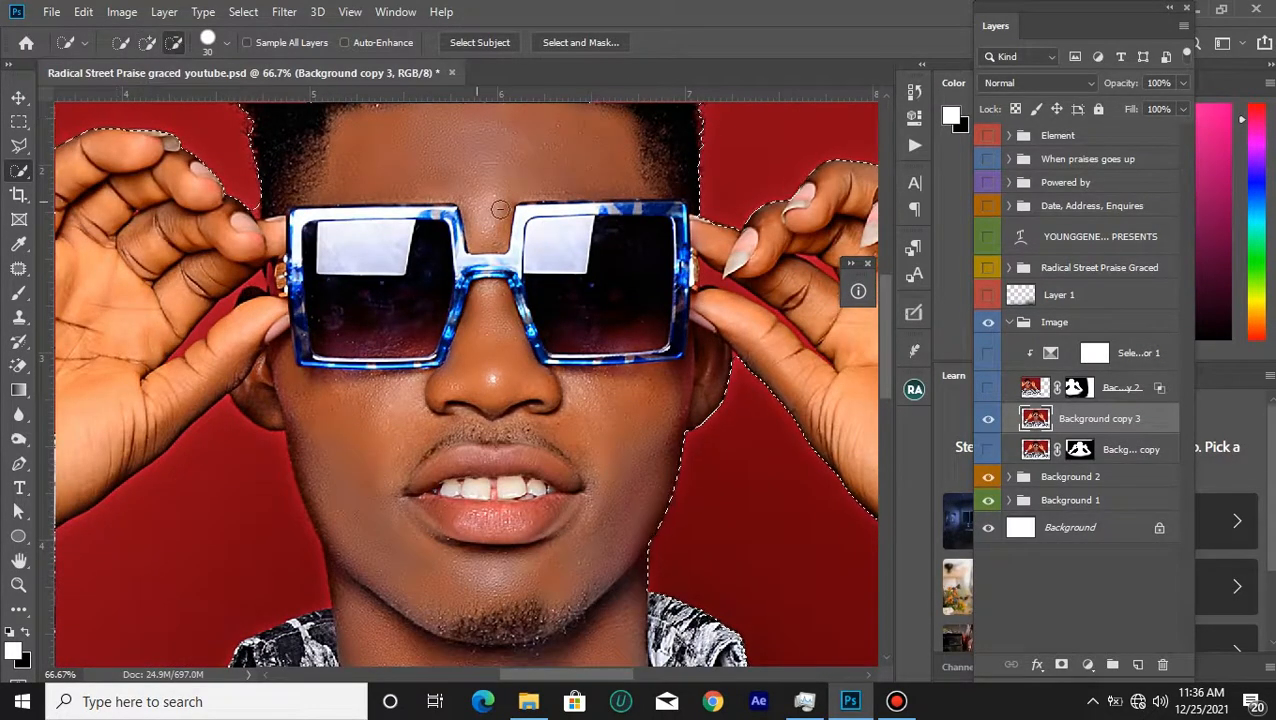
{"action": "key", "text": "bracketleft"}
{"action": "key", "text": "bracketleft"}
{"action": "key", "text": "bracketleft"}
{"action": "left_click_drag", "start_coordinate": [707, 275], "coordinate": [737, 295]}
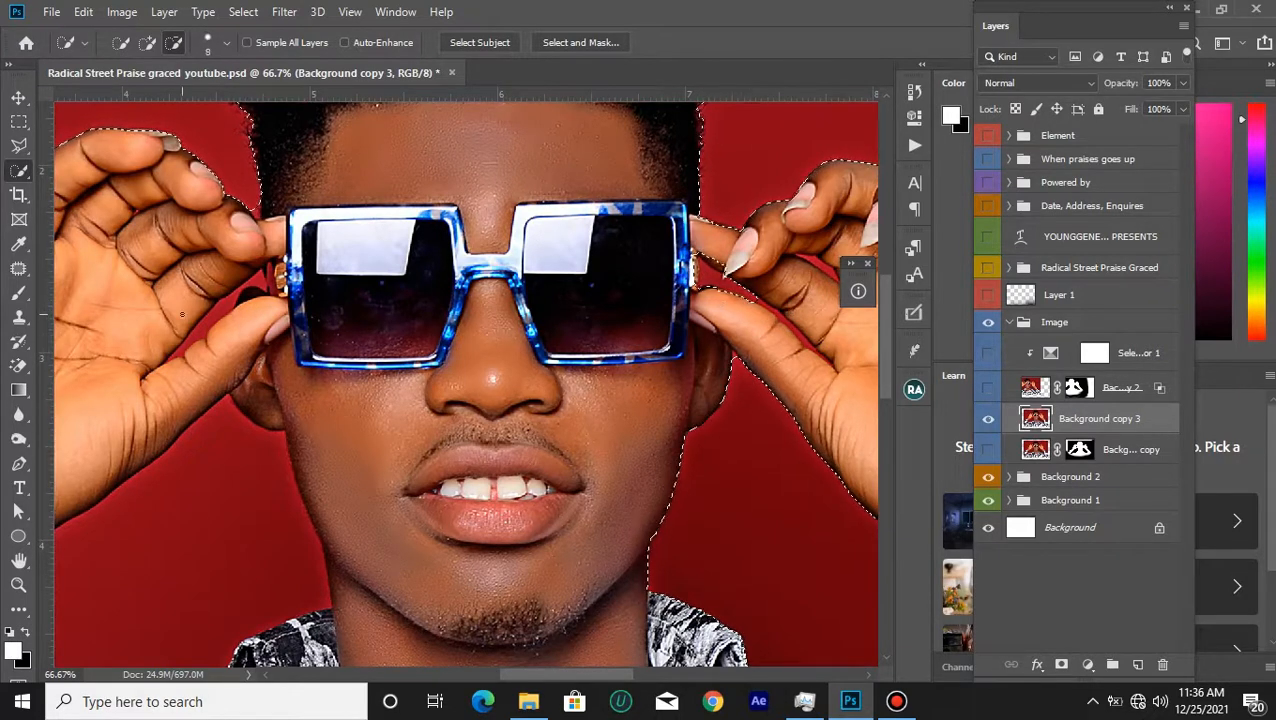
{"action": "left_click_drag", "start_coordinate": [221, 312], "coordinate": [243, 291]}
Inspect the selection edges around the sunglasses and raised hand, and preview the cutout in Select and Mask without applying it.
{"action": "key", "text": "ctrl+plus"}
{"action": "left_click", "coordinate": [147, 43]}
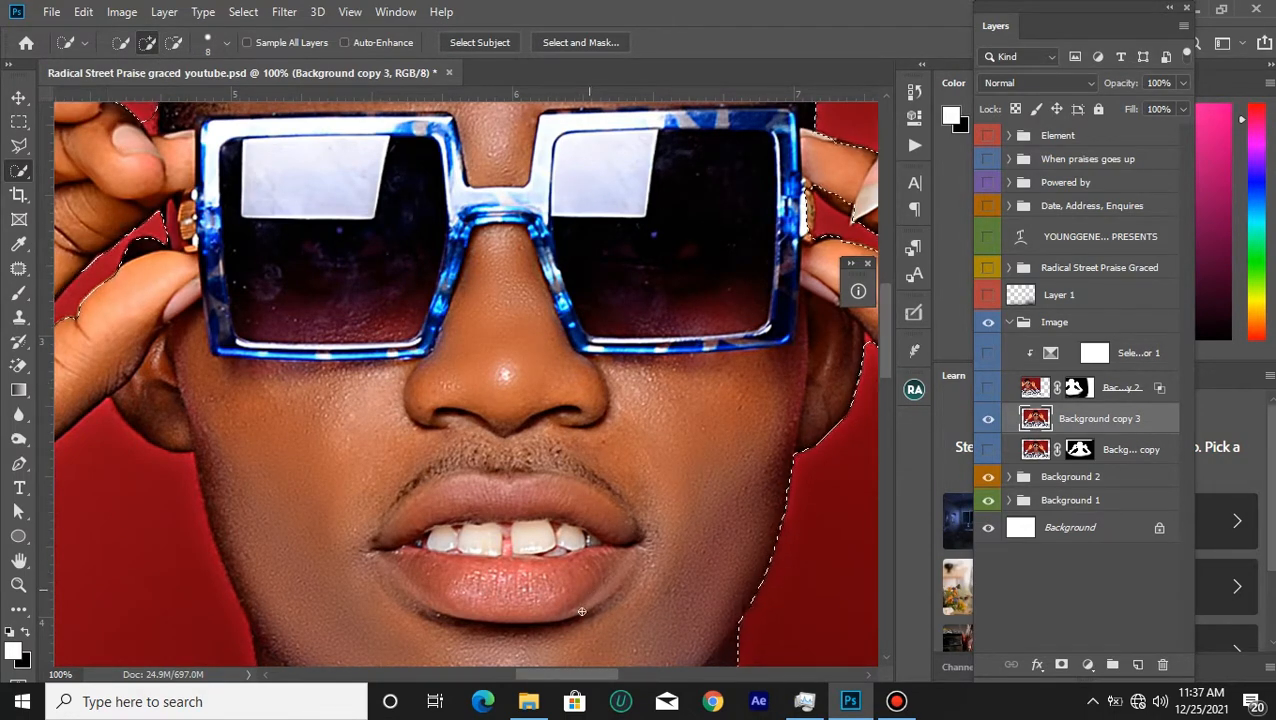
{"action": "scroll", "coordinate": [595, 671], "scroll_direction": "right", "scroll_amount": 5}
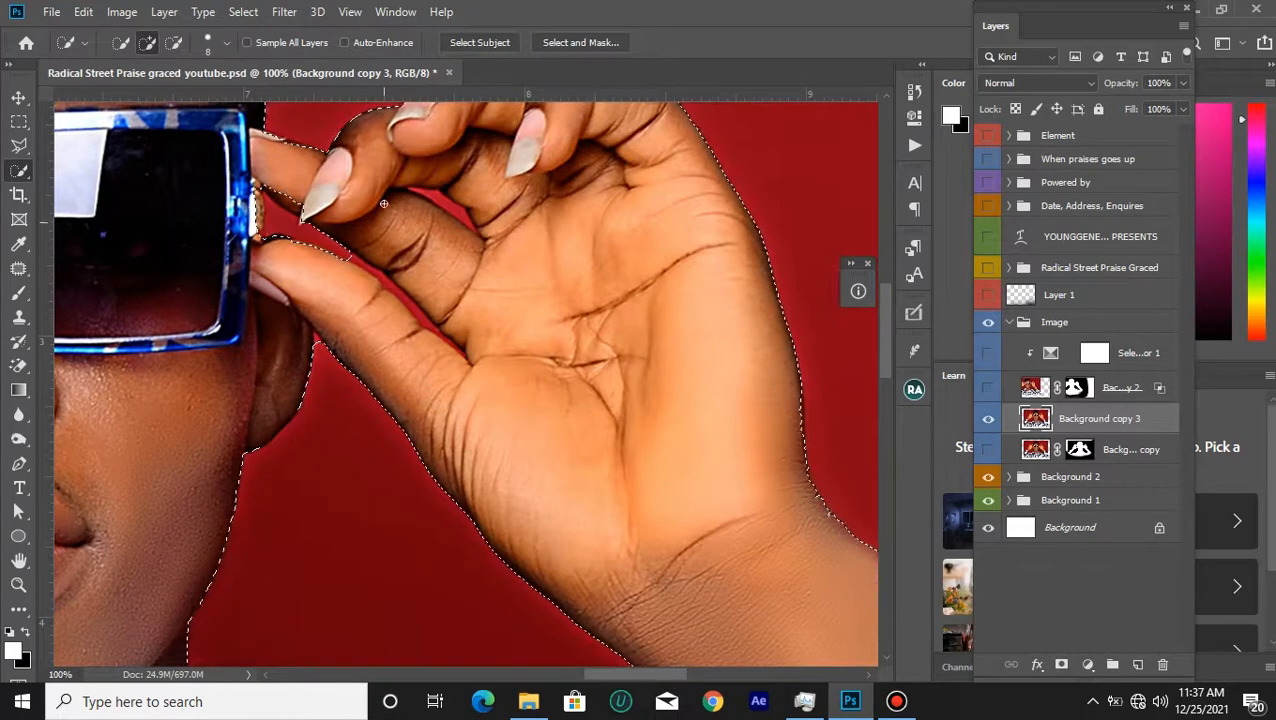
{"action": "left_click", "coordinate": [174, 43]}
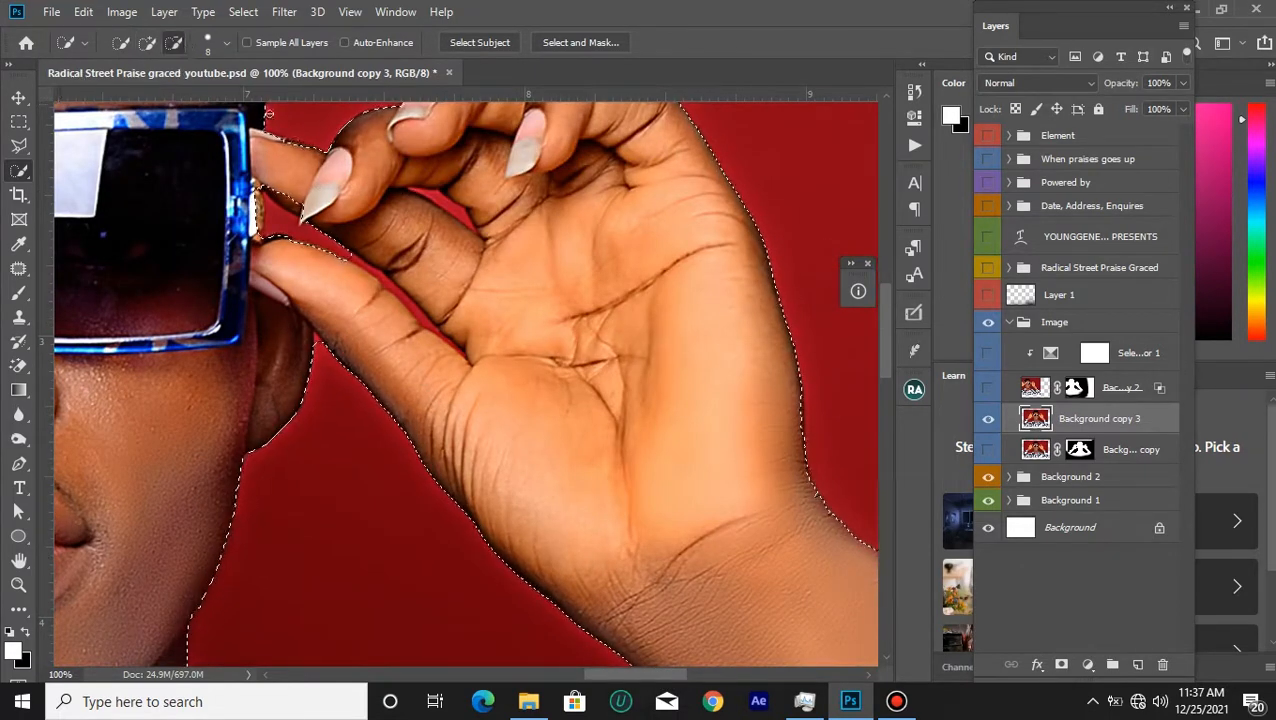
{"action": "key", "text": "bracketleft"}
{"action": "key", "text": "ctrl+minus"}
{"action": "key", "text": "ctrl+minus"}
{"action": "key", "text": "ctrl+minus"}
{"action": "key", "text": "ctrl+minus"}
{"action": "key", "text": "ctrl+minus"}
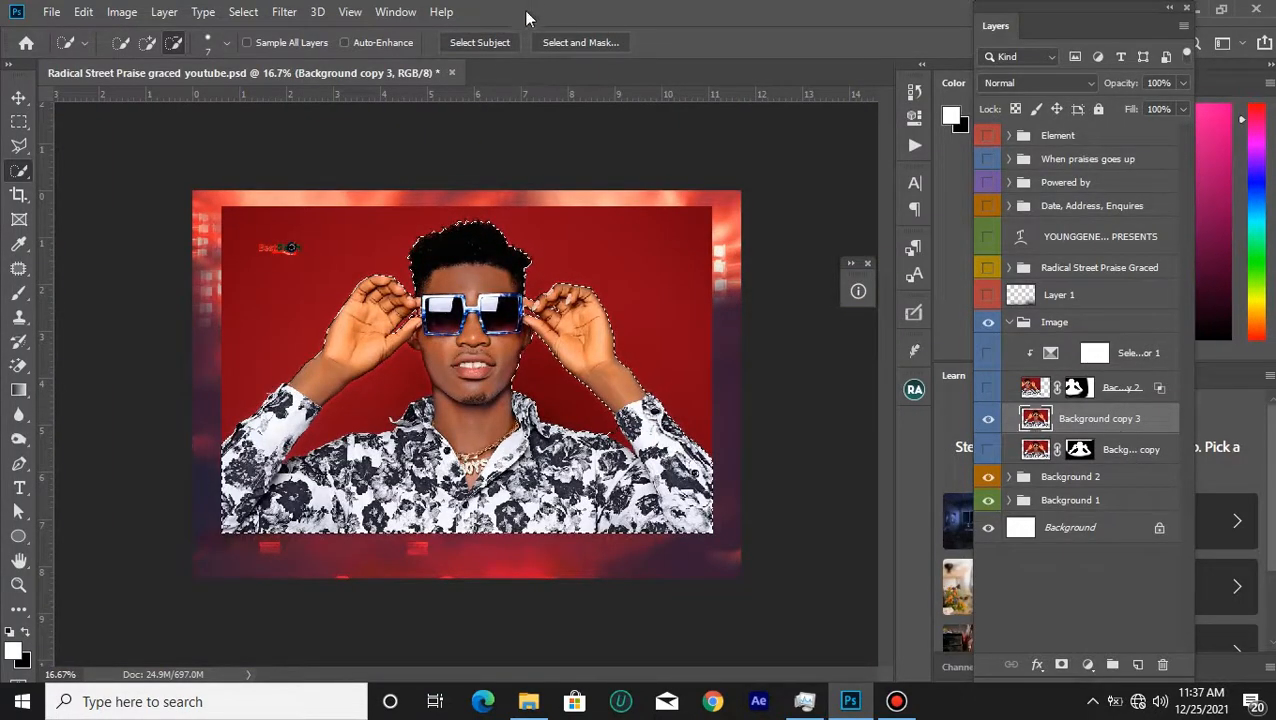
{"action": "left_click", "coordinate": [599, 46]}
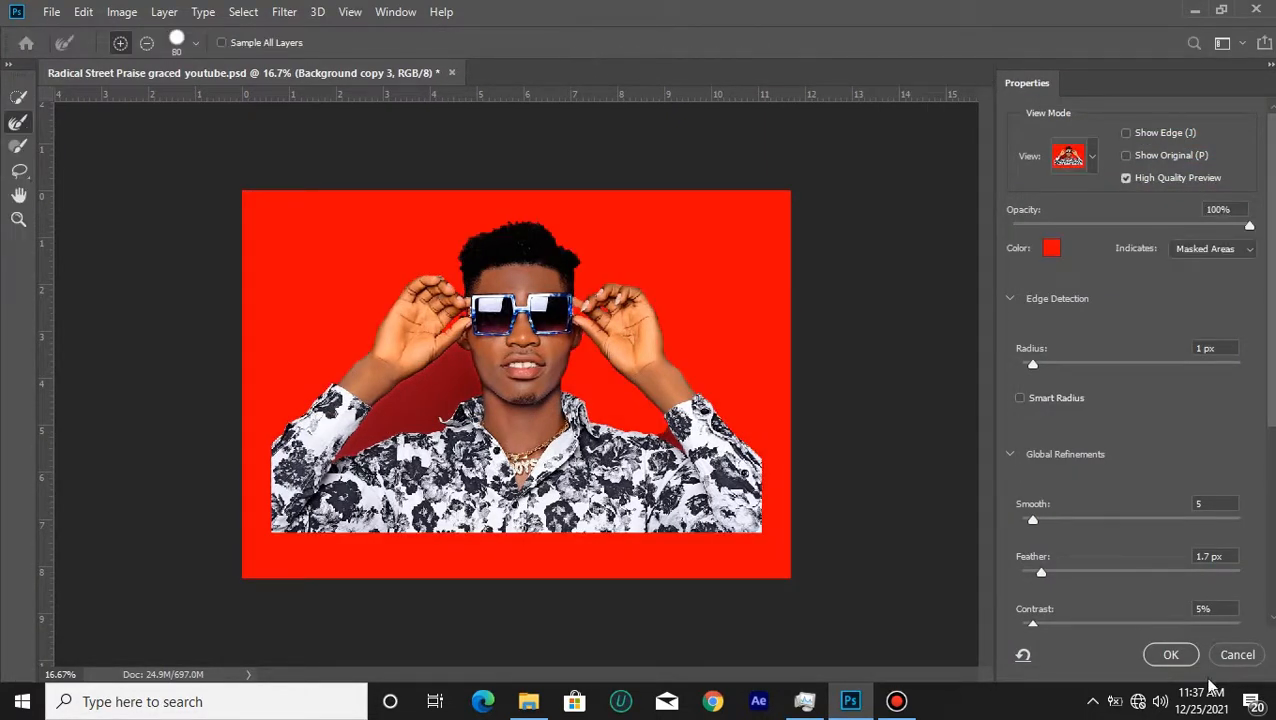
{"action": "left_click", "coordinate": [1235, 655]}
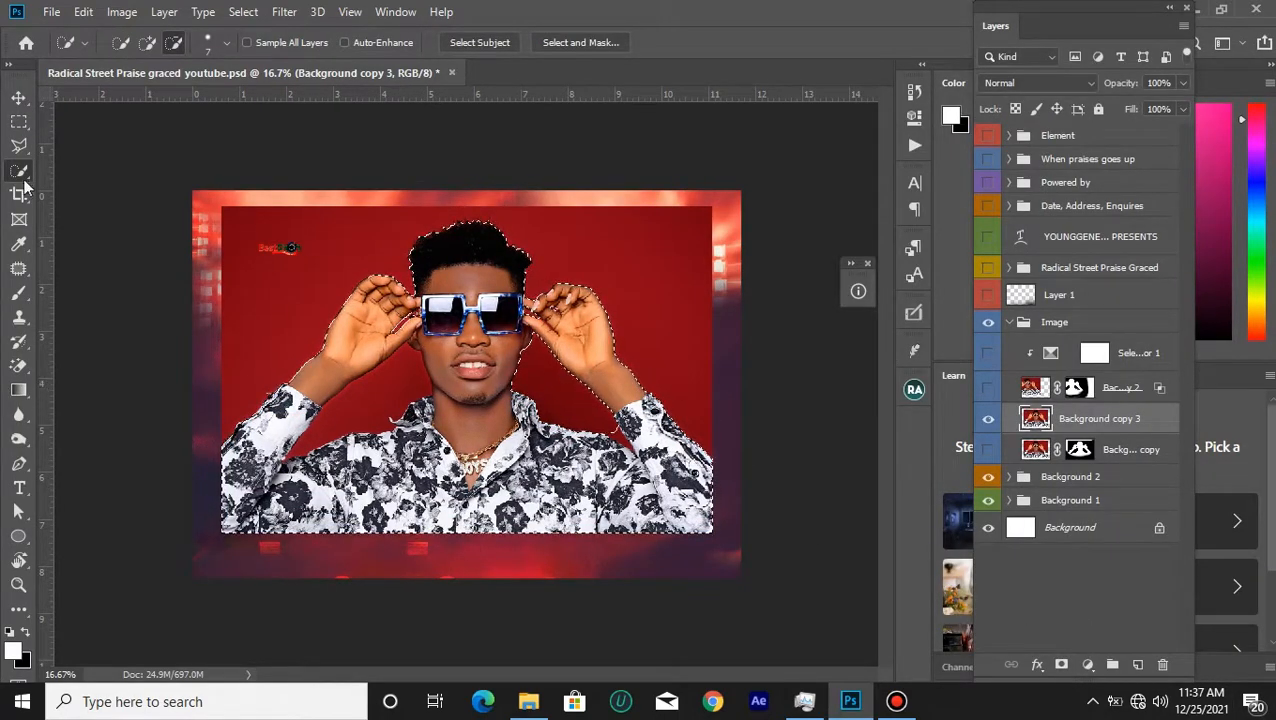
Subtract the red area enclosed by the arm, face and collar using Quick Selection at size 90, and preview the cutout in Select and Mask.
{"action": "key", "text": "bracketright"}
{"action": "key", "text": "bracketright"}
{"action": "key", "text": "bracketright"}
{"action": "key", "text": "bracketright"}
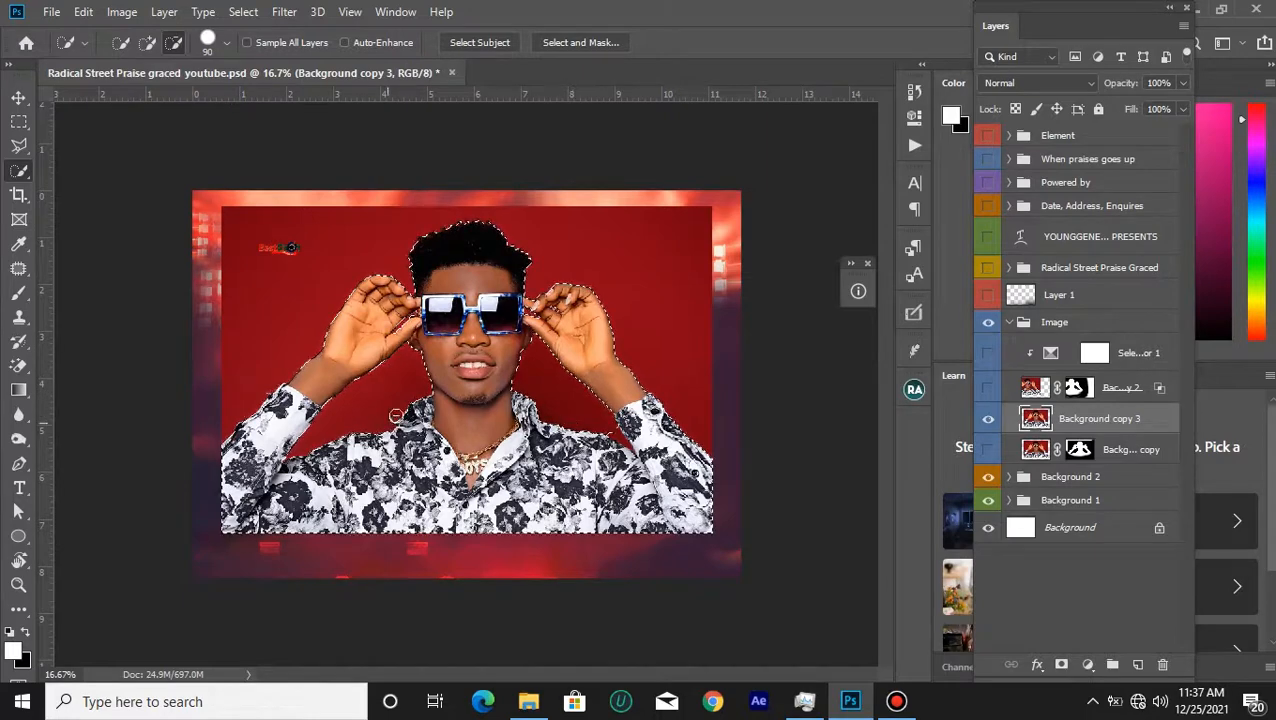
{"action": "left_click", "coordinate": [572, 43]}
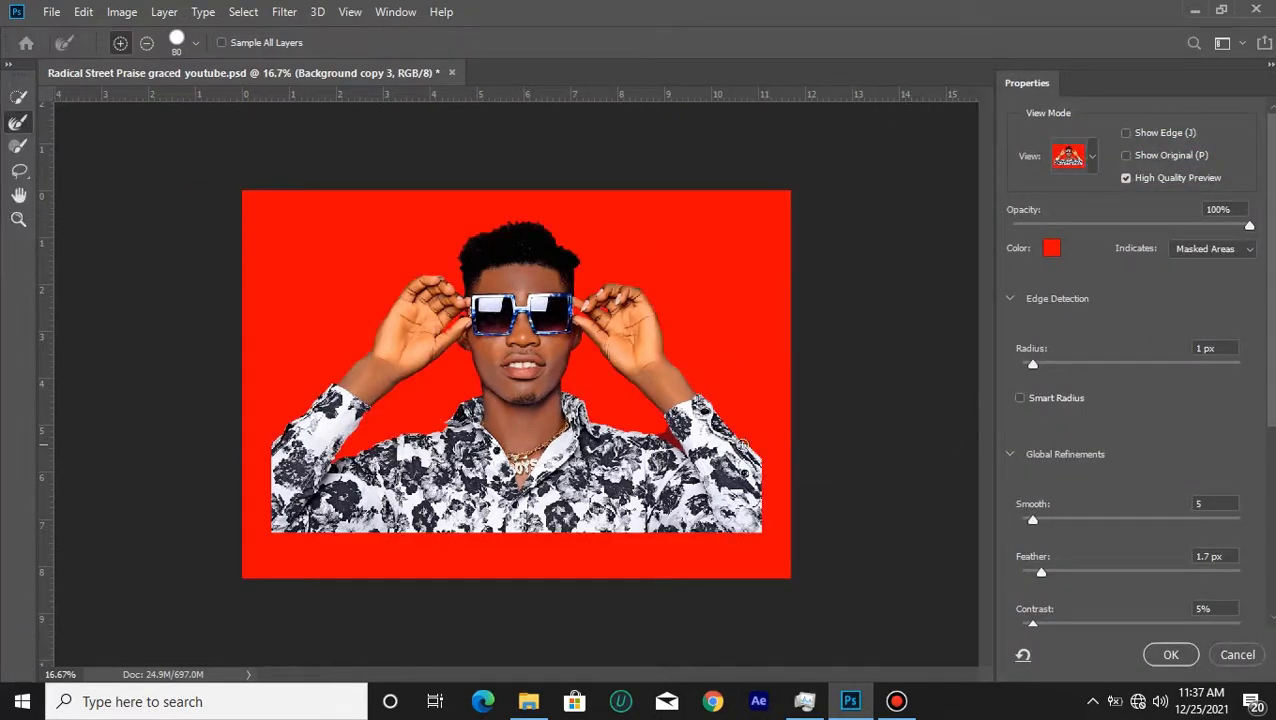
{"action": "left_click", "coordinate": [1238, 654]}
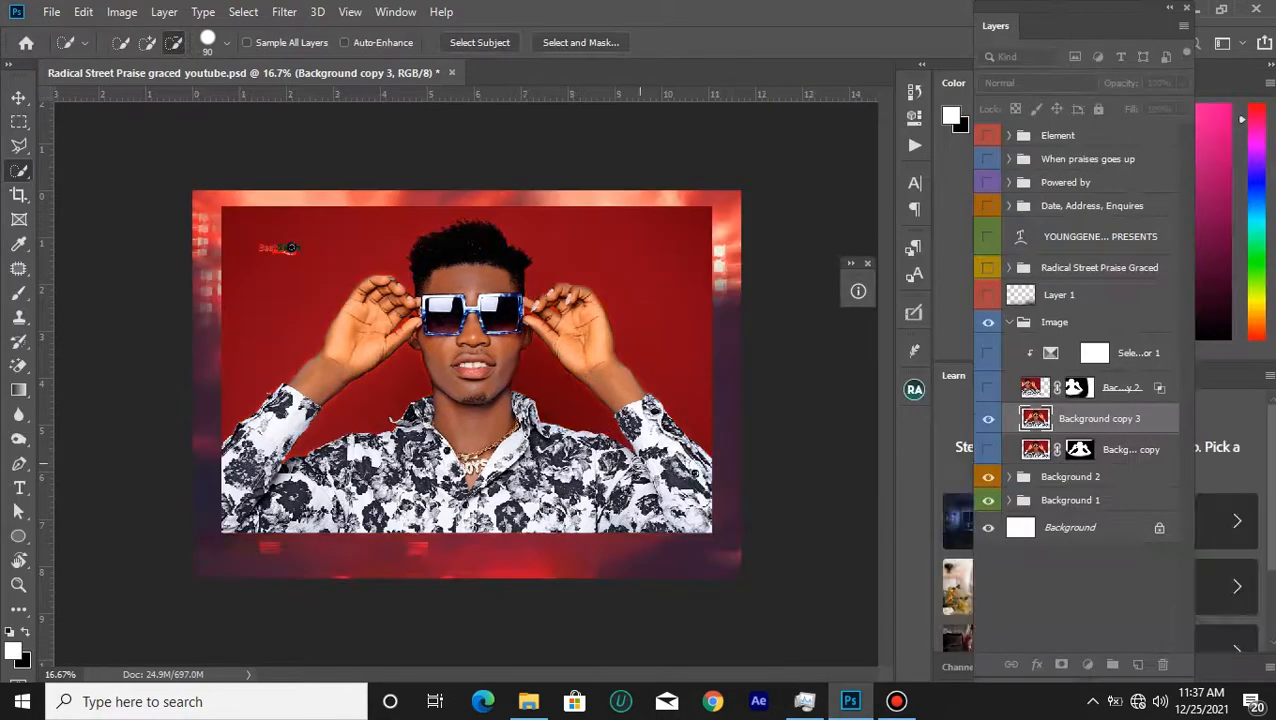
Remove the remaining red gap between the other forearm and shoulder from the selection at brush size 25, and brush the adjoining shirt in add mode.
{"action": "key", "text": "ctrl+plus"}
{"action": "key", "text": "ctrl+plus"}
{"action": "key", "text": "ctrl+plus"}
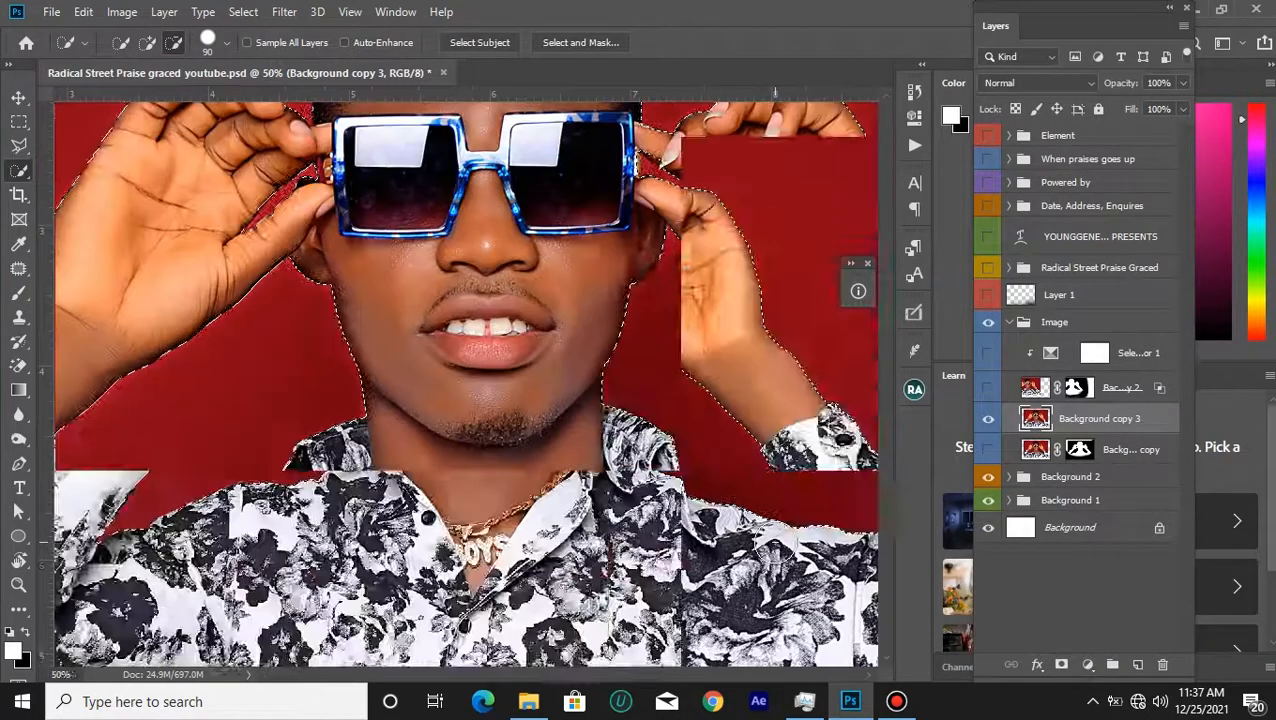
{"action": "left_click_drag", "start_coordinate": [611, 676], "coordinate": [664, 685]}
{"action": "scroll", "coordinate": [688, 556], "scroll_direction": "down", "scroll_amount": 2}
{"action": "key", "text": "bracketleft"}
{"action": "key", "text": "bracketleft"}
{"action": "key", "text": "bracketleft"}
{"action": "key", "text": "bracketleft"}
{"action": "key", "text": "bracketleft"}
{"action": "key", "text": "bracketleft"}
{"action": "key", "text": "bracketleft"}
{"action": "left_click", "coordinate": [627, 470]}
{"action": "key", "text": "bracketleft"}
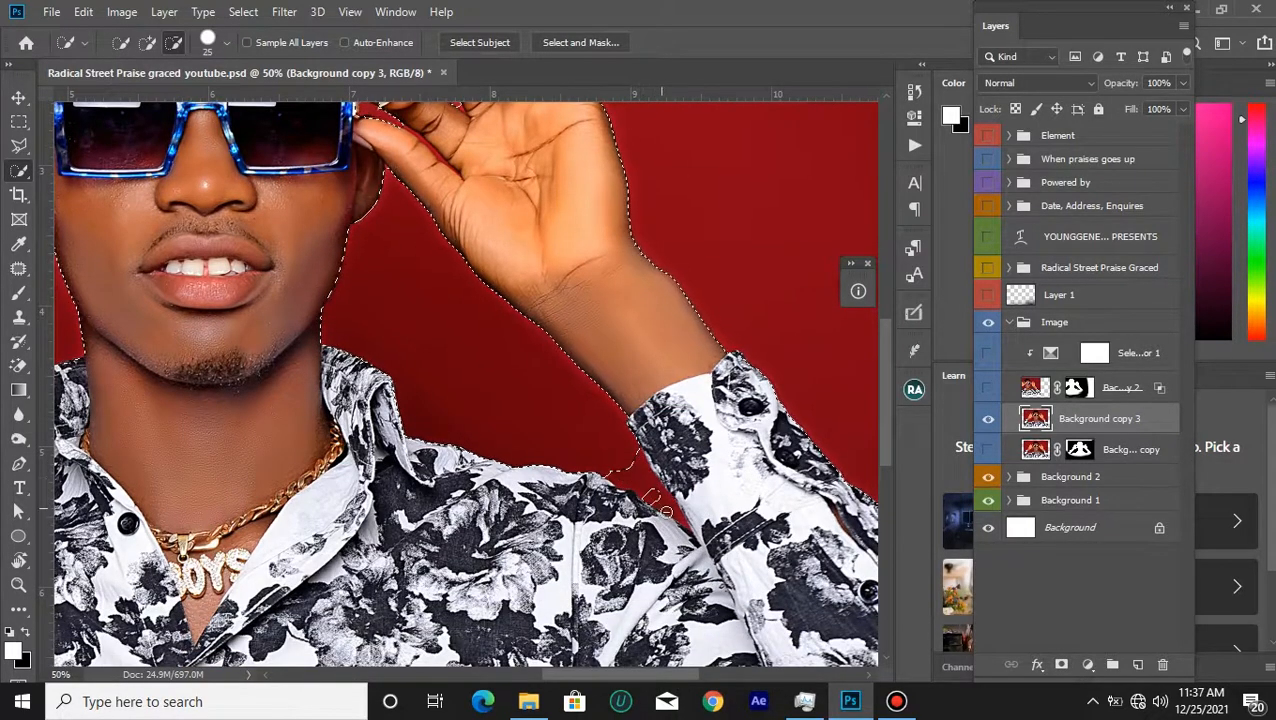
{"action": "left_click_drag", "start_coordinate": [630, 470], "coordinate": [643, 487]}
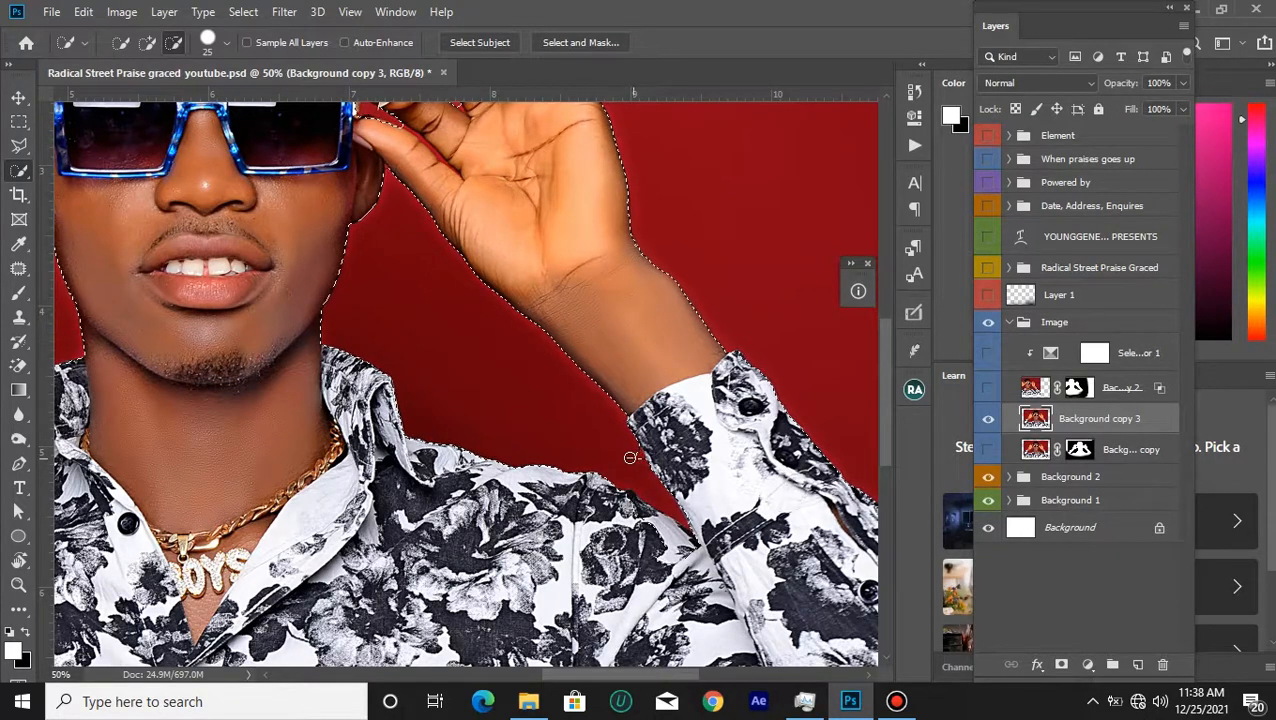
{"action": "left_click", "coordinate": [147, 42]}
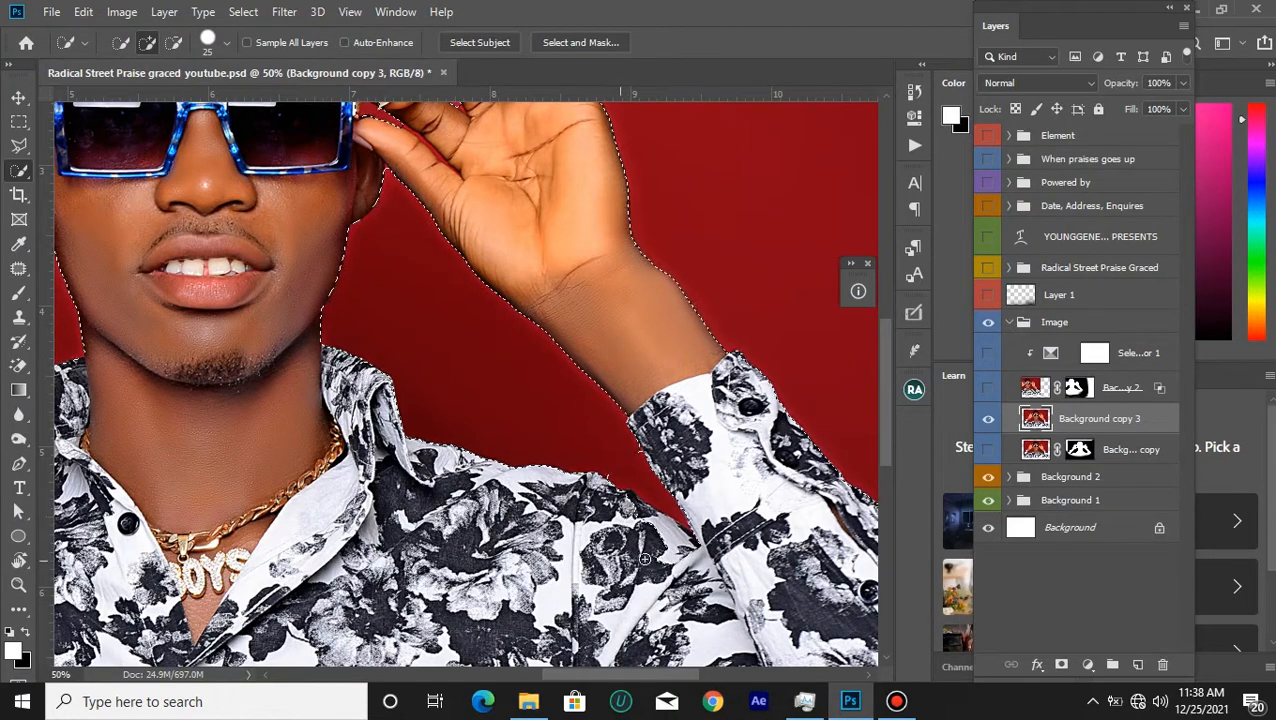
{"action": "left_click_drag", "start_coordinate": [654, 532], "coordinate": [635, 518]}
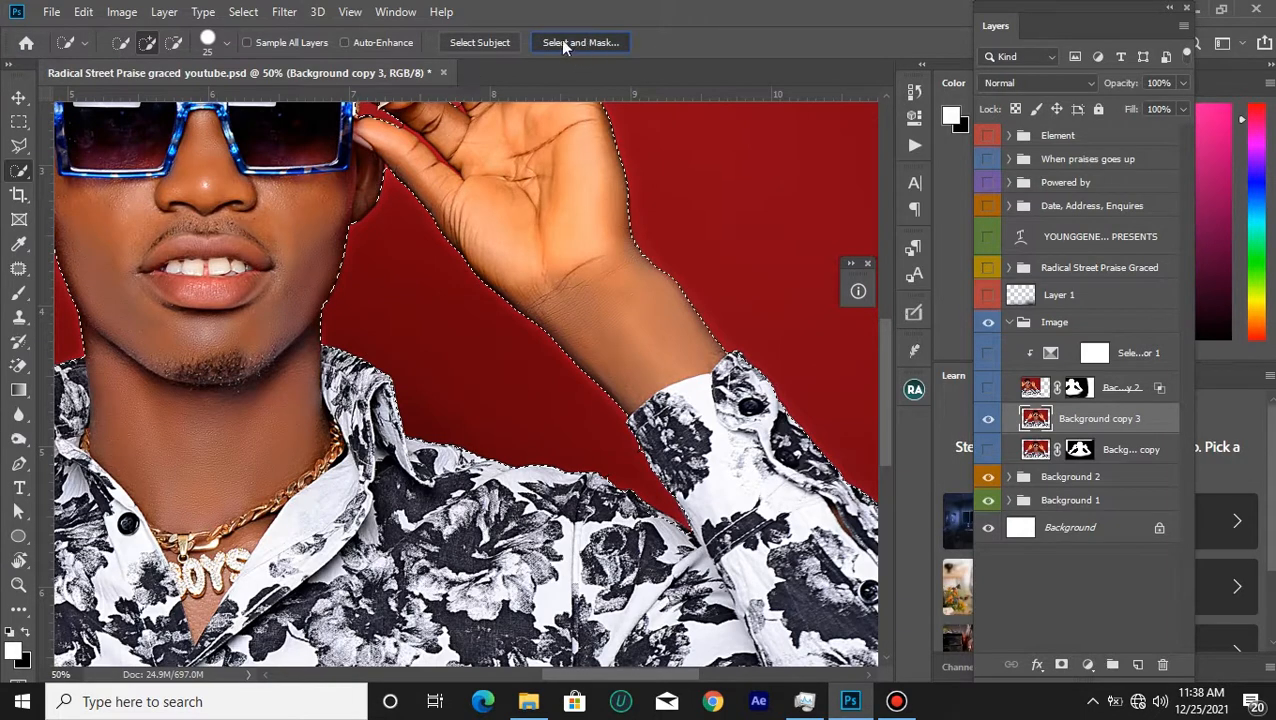
Review the Select and Mask refinement settings for the portrait, set Shift Edge to -9%, and apply the refinement.
{"action": "left_click", "coordinate": [615, 48]}
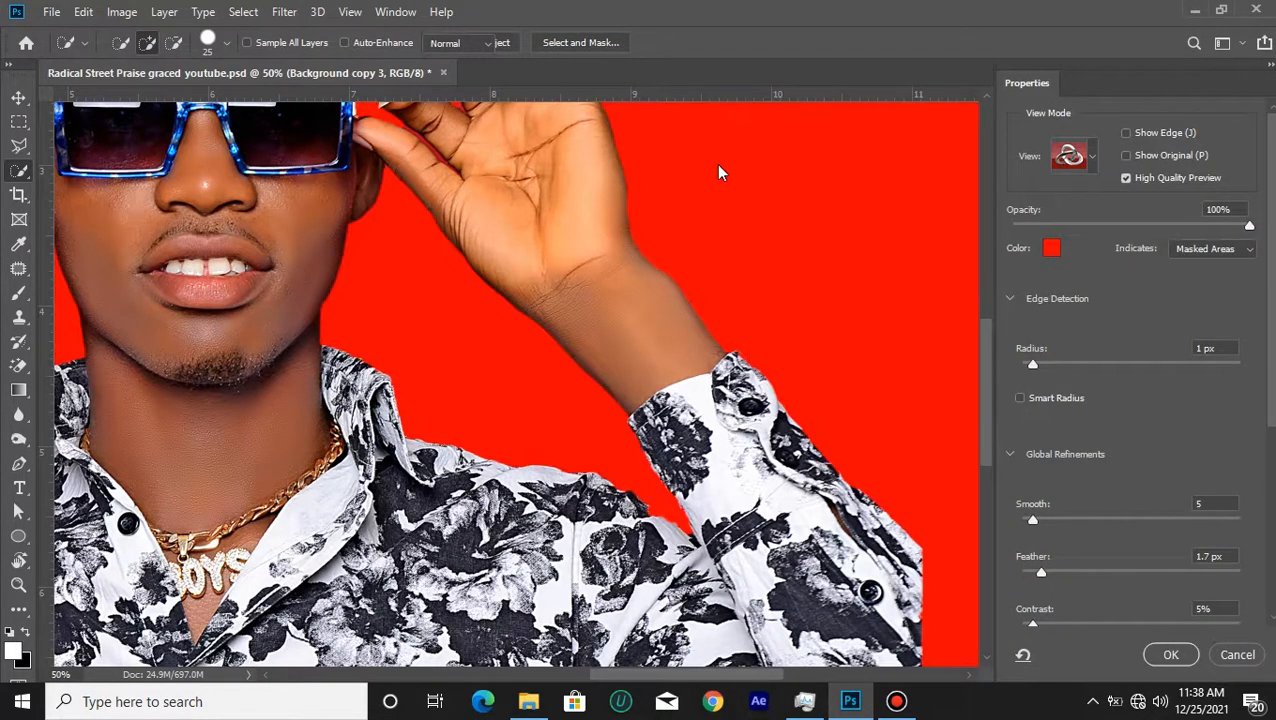
{"action": "key", "text": "ctrl+0"}
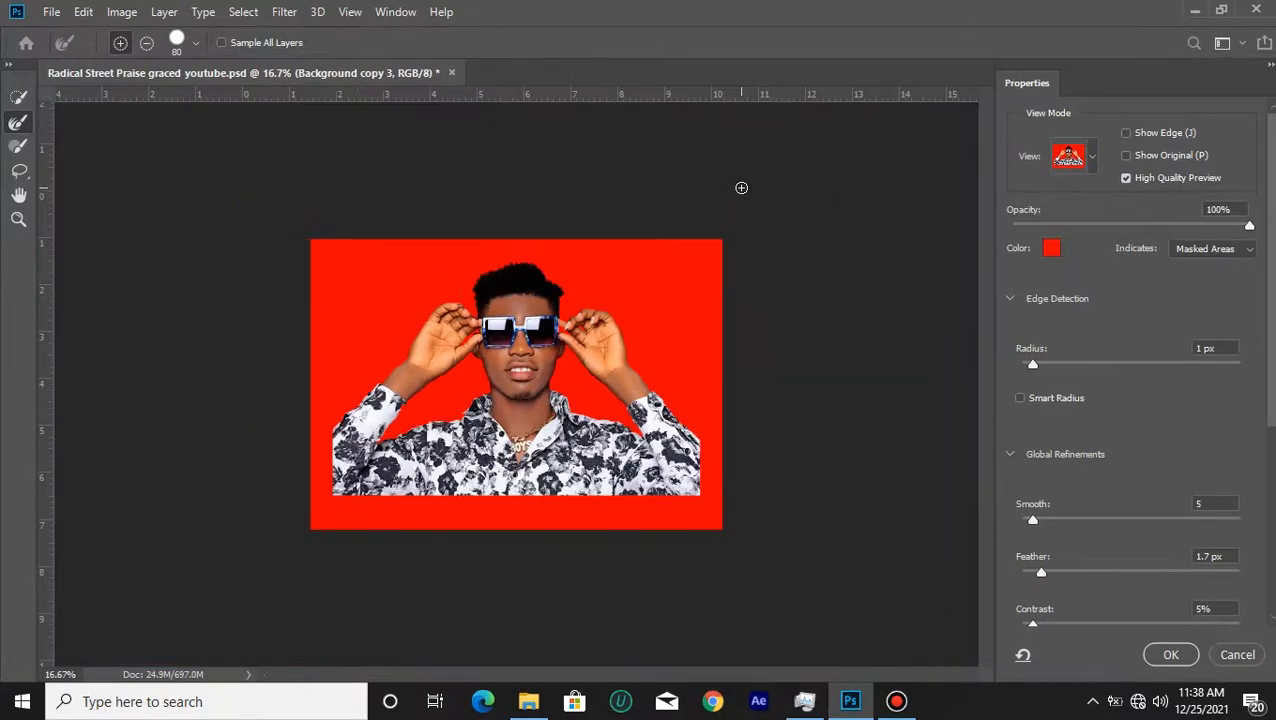
{"action": "scroll", "coordinate": [1067, 470], "scroll_direction": "down", "scroll_amount": 3}
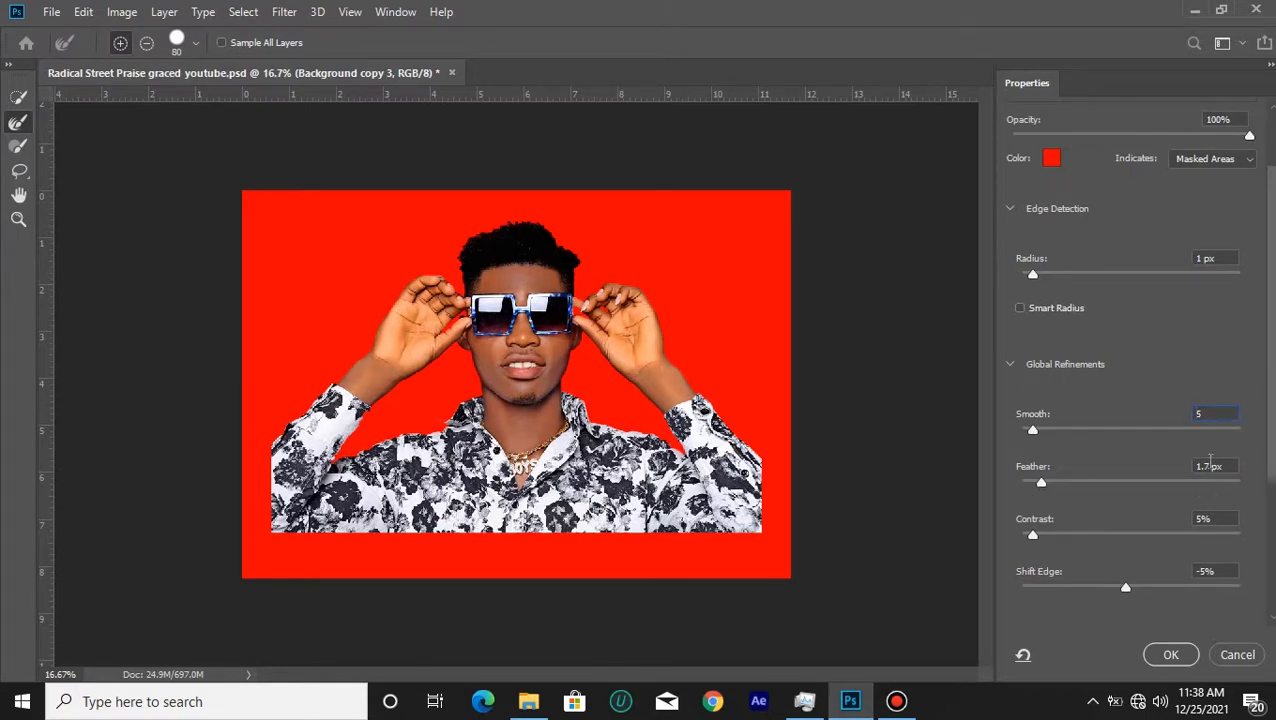
{"action": "scroll", "coordinate": [1226, 548], "scroll_direction": "down", "scroll_amount": 2}
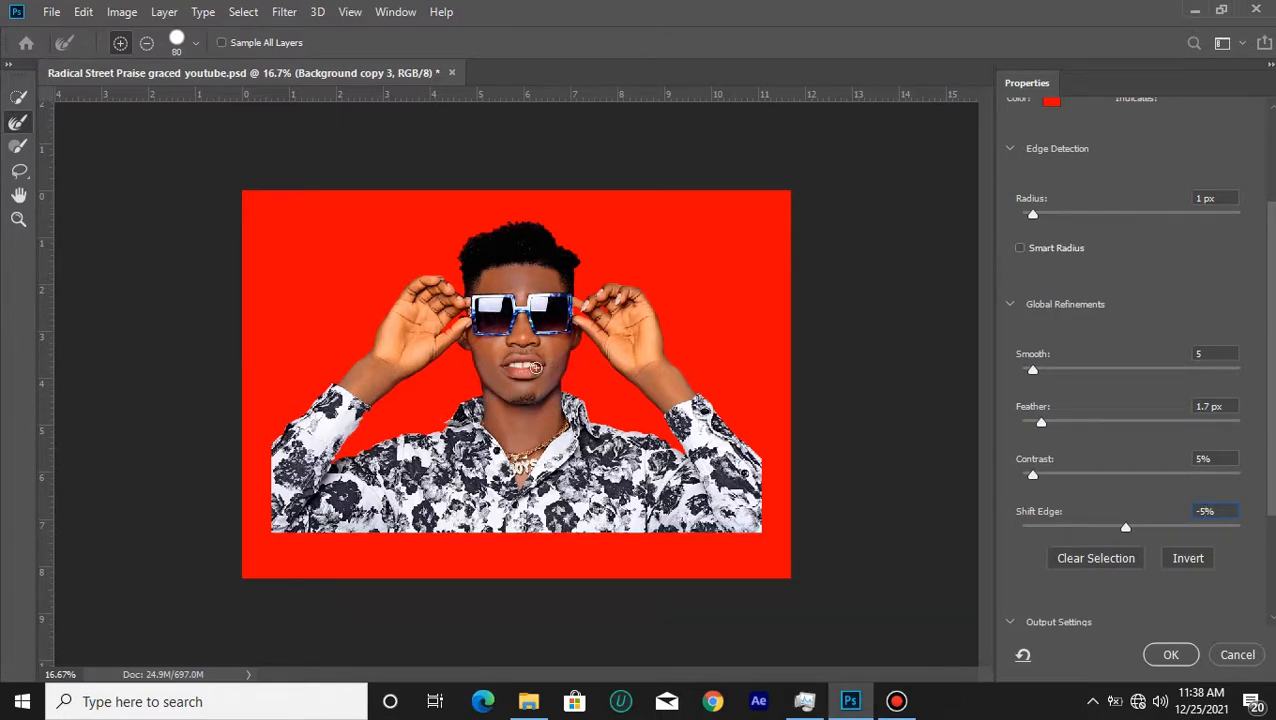
{"action": "scroll", "coordinate": [1146, 520], "scroll_direction": "up", "scroll_amount": 3}
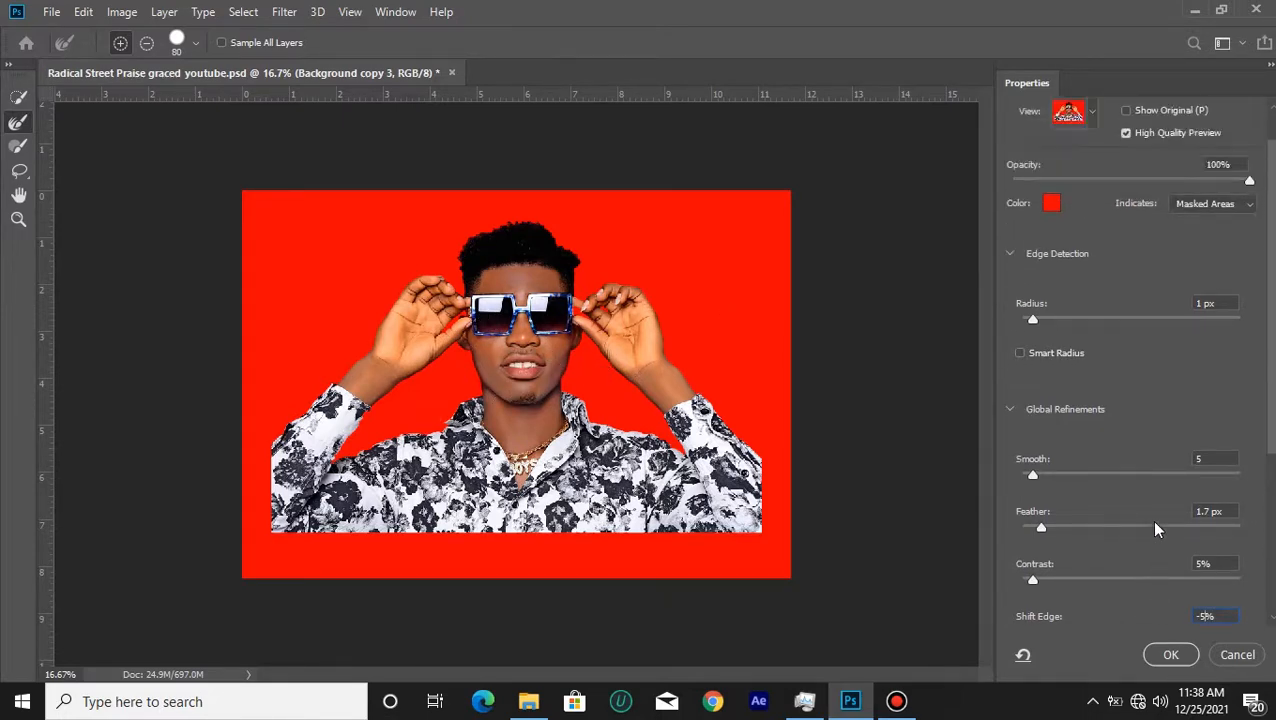
{"action": "scroll", "coordinate": [1082, 329], "scroll_direction": "down", "scroll_amount": 5}
{"action": "key", "text": "Down"}
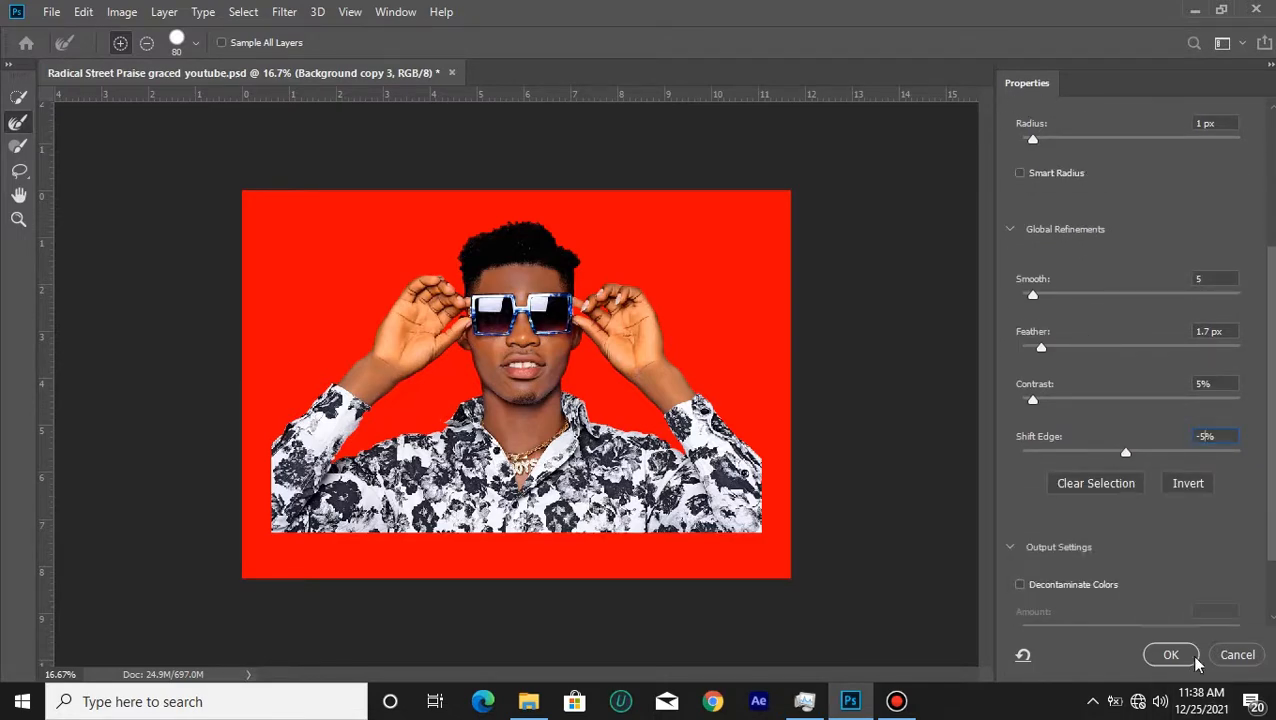
{"action": "left_click", "coordinate": [1172, 655]}
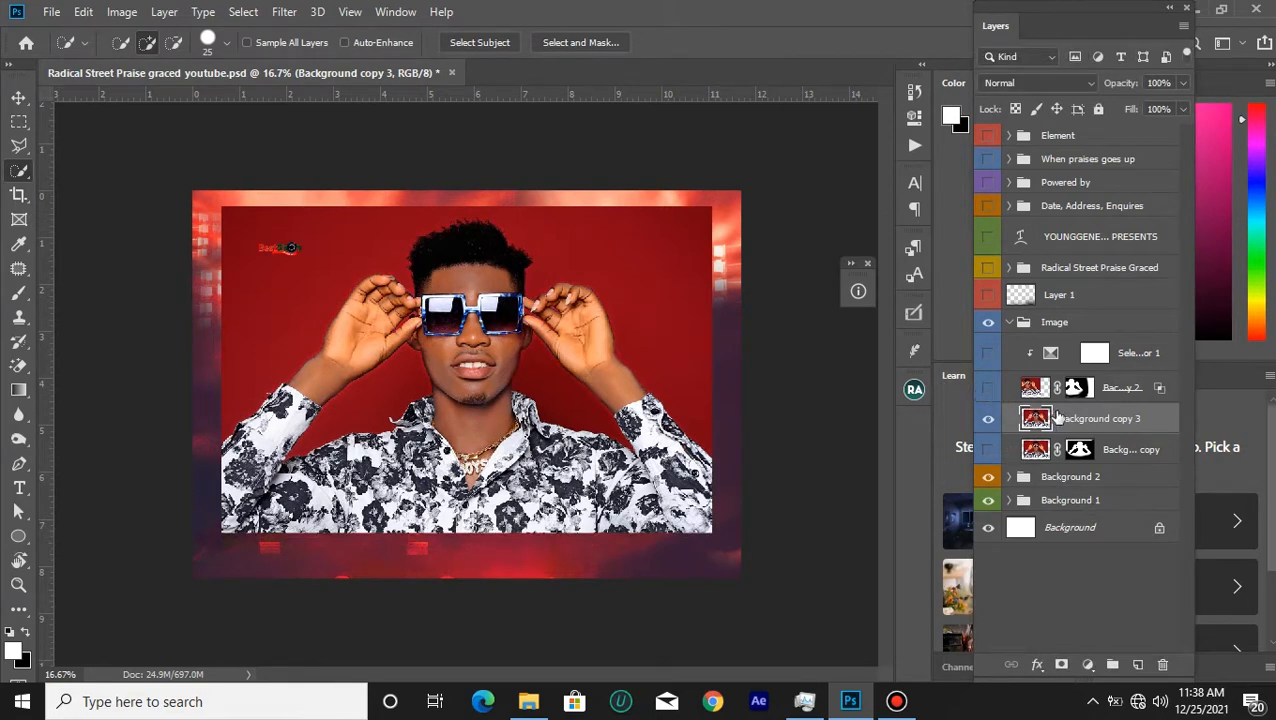
{"action": "left_click", "coordinate": [577, 42]}
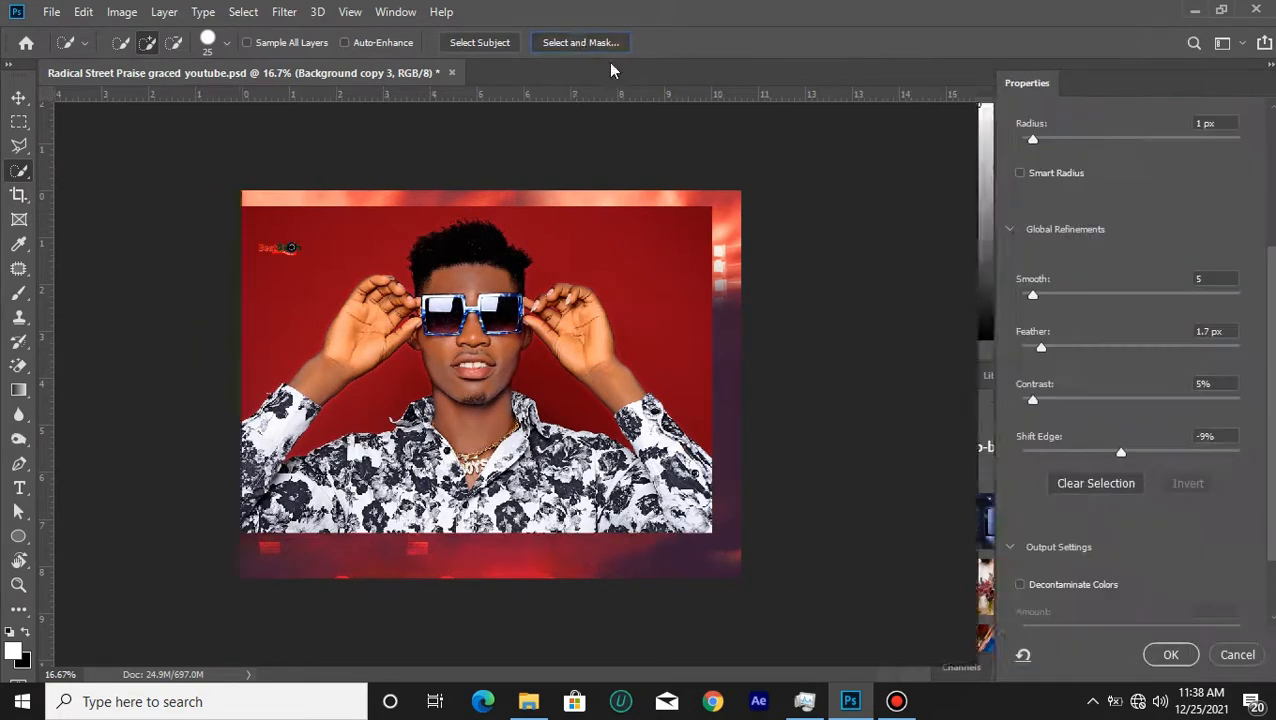
{"action": "scroll", "coordinate": [1185, 593], "scroll_direction": "down", "scroll_amount": 2}
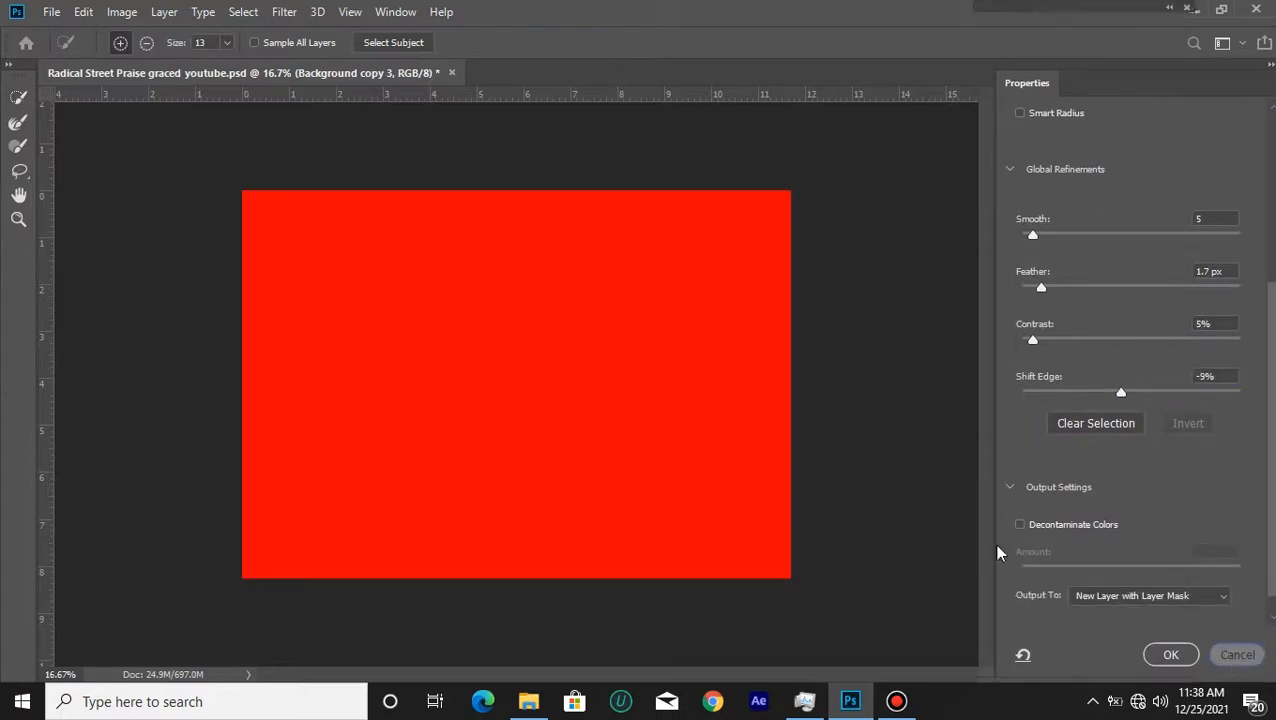
{"action": "left_click", "coordinate": [1237, 656]}
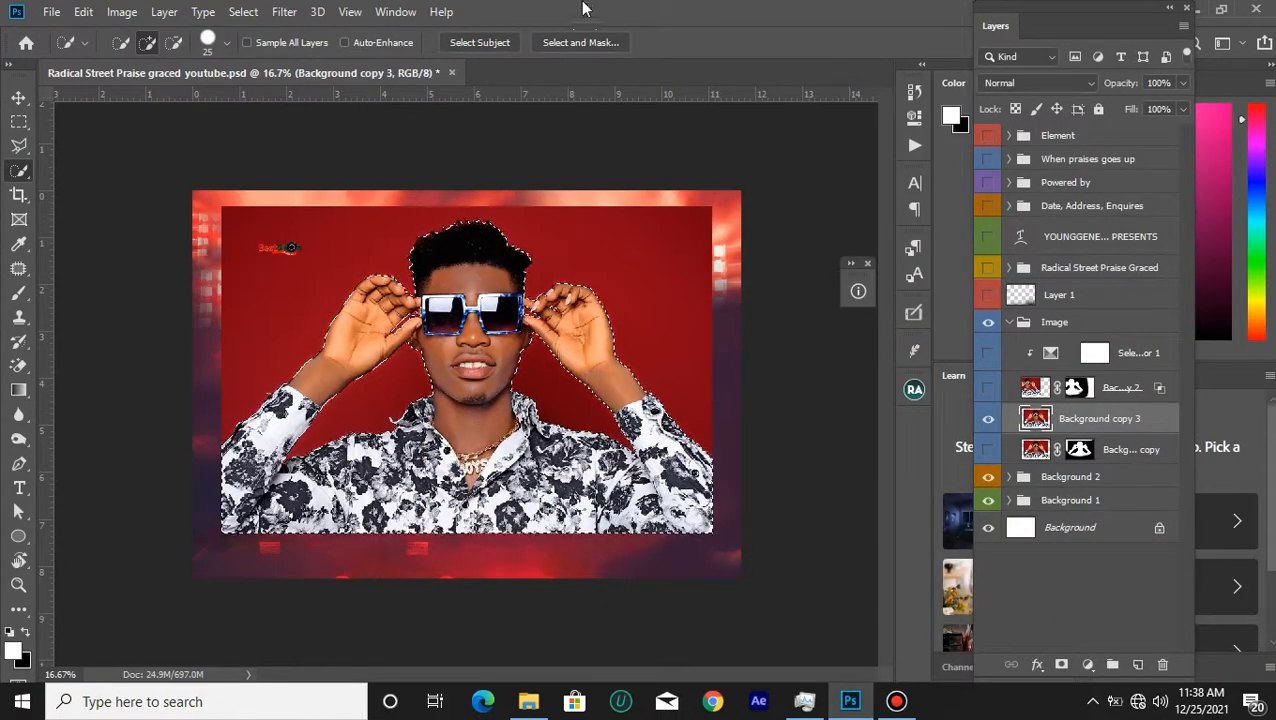
Output the Select and Mask refinement as New Layer with Layer Mask, and compare the cutout layer hidden and shown.
{"action": "left_click", "coordinate": [580, 43]}
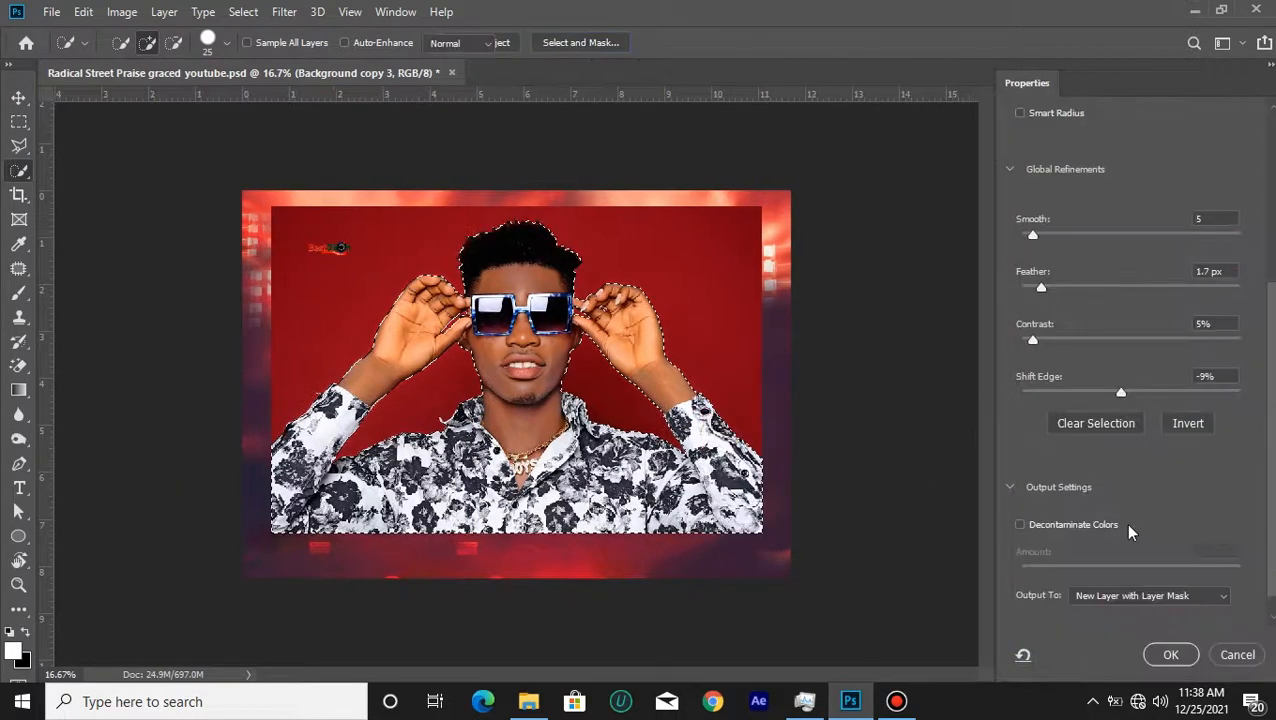
{"action": "left_click", "coordinate": [1130, 570]}
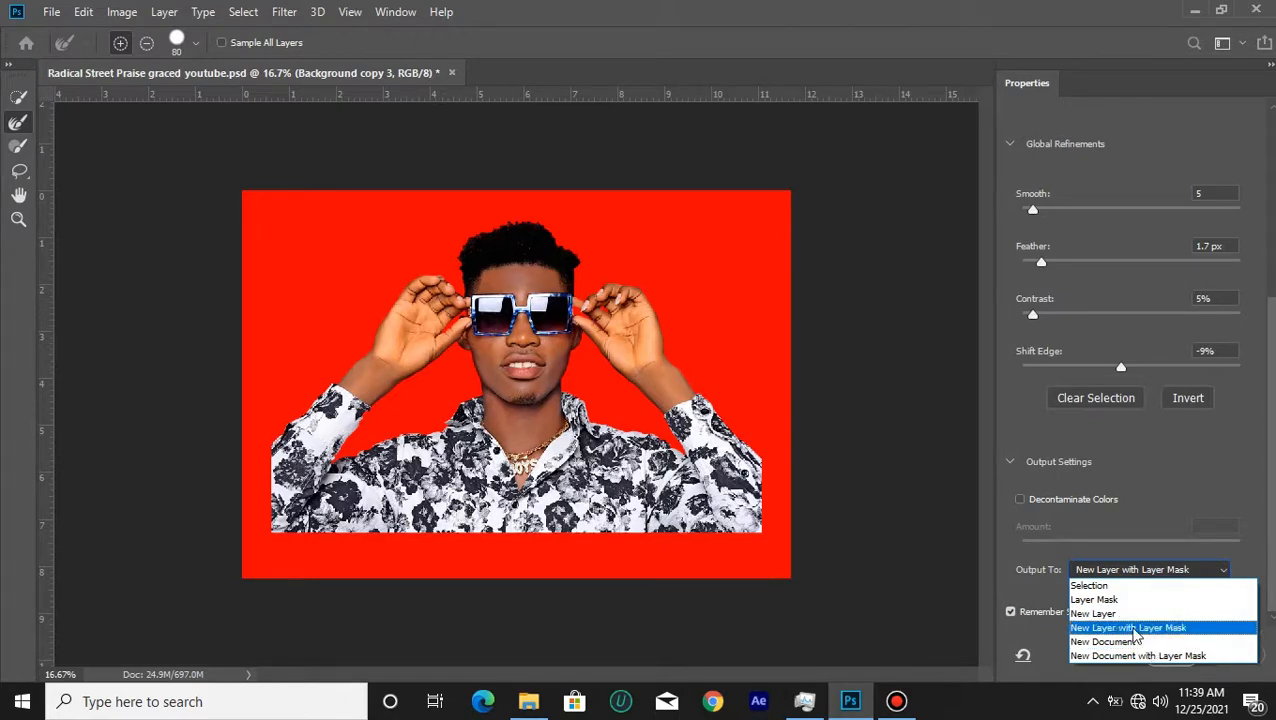
{"action": "left_click", "coordinate": [1133, 627]}
{"action": "left_click", "coordinate": [1172, 652]}
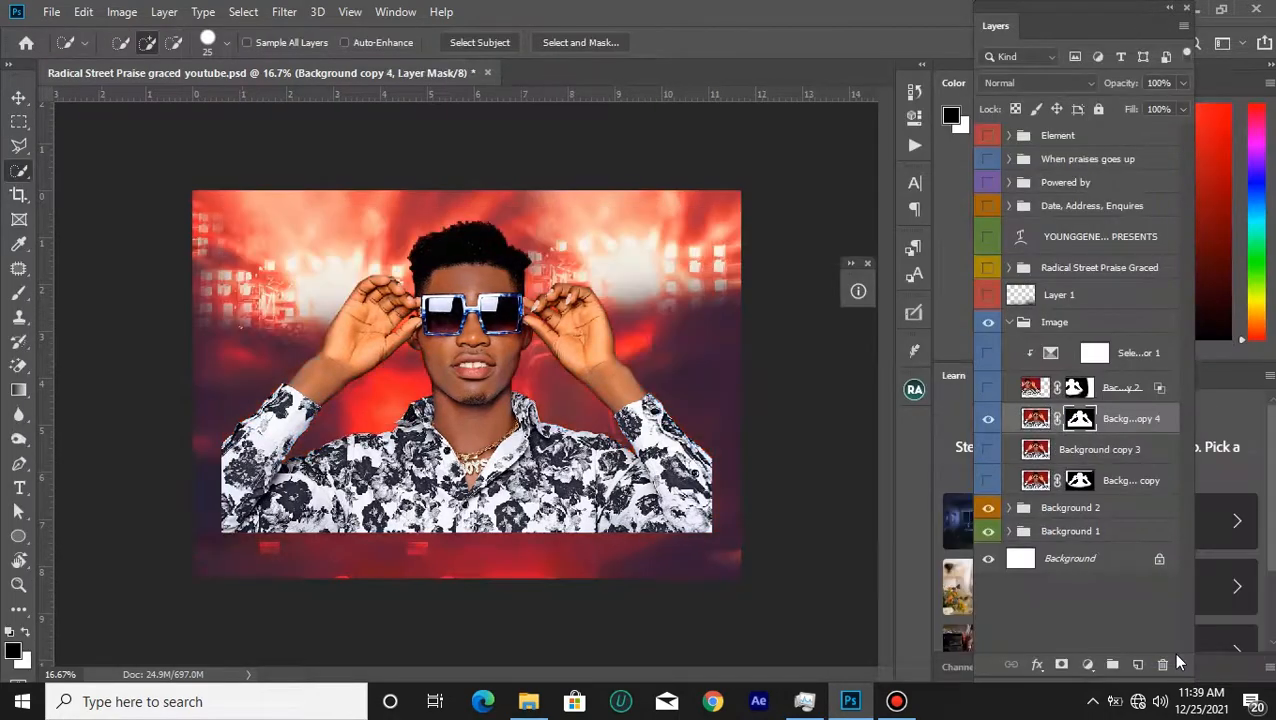
{"action": "left_click", "coordinate": [990, 422]}
{"action": "left_click", "coordinate": [988, 422]}
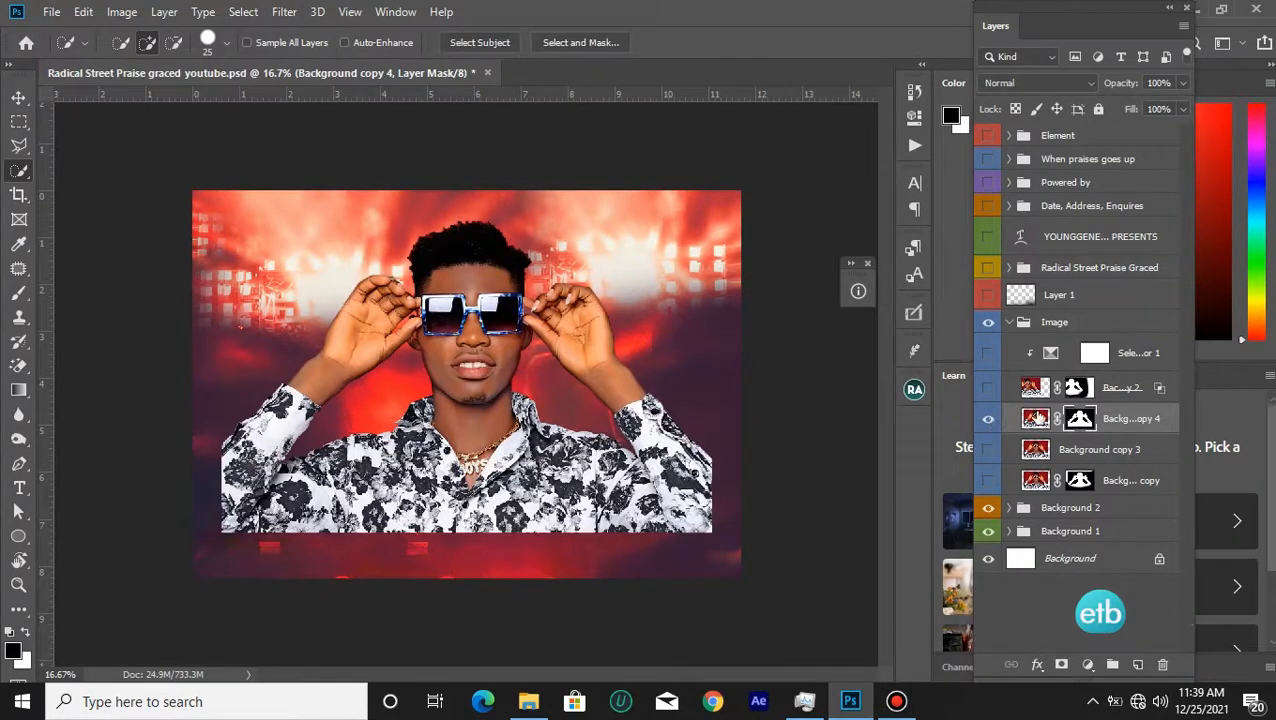
{"action": "left_click", "coordinate": [989, 424]}
{"action": "left_click", "coordinate": [989, 425]}
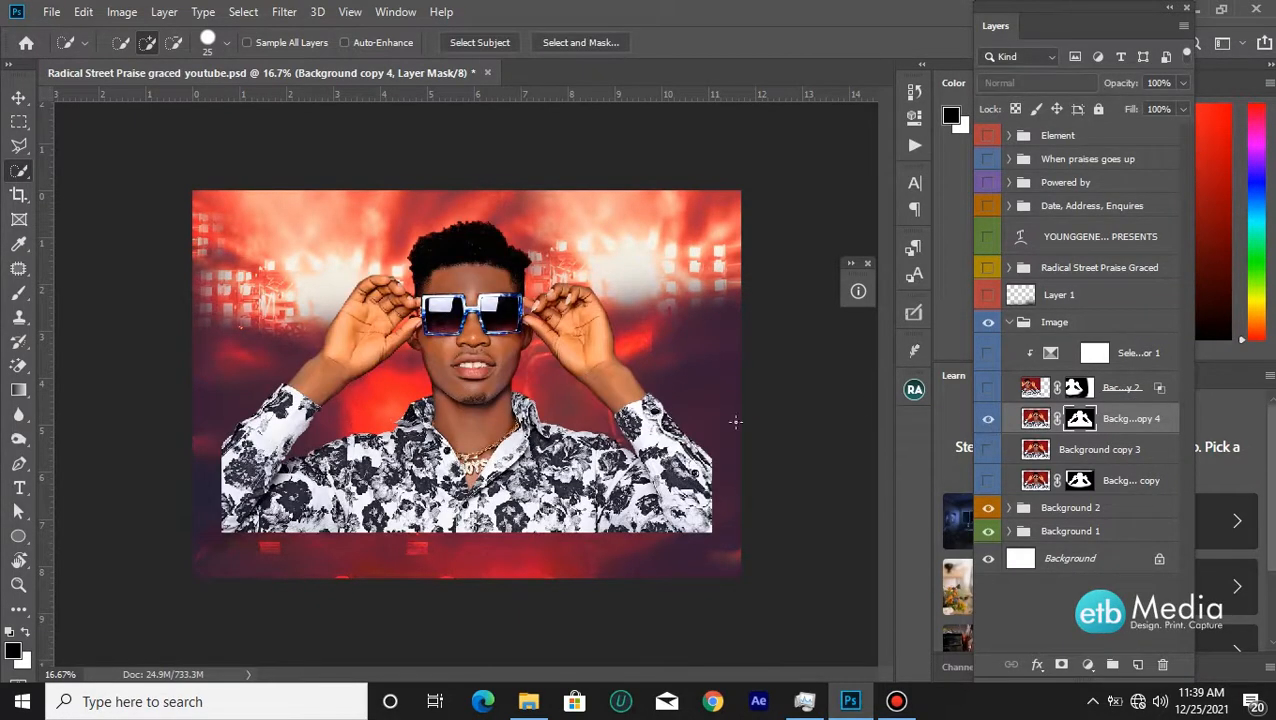
Move the cutout portrait around the canvas and place it horizontally centred, slightly higher than its original position.
{"action": "left_click", "coordinate": [18, 97]}
{"action": "left_click_drag", "start_coordinate": [501, 303], "coordinate": [369, 296]}
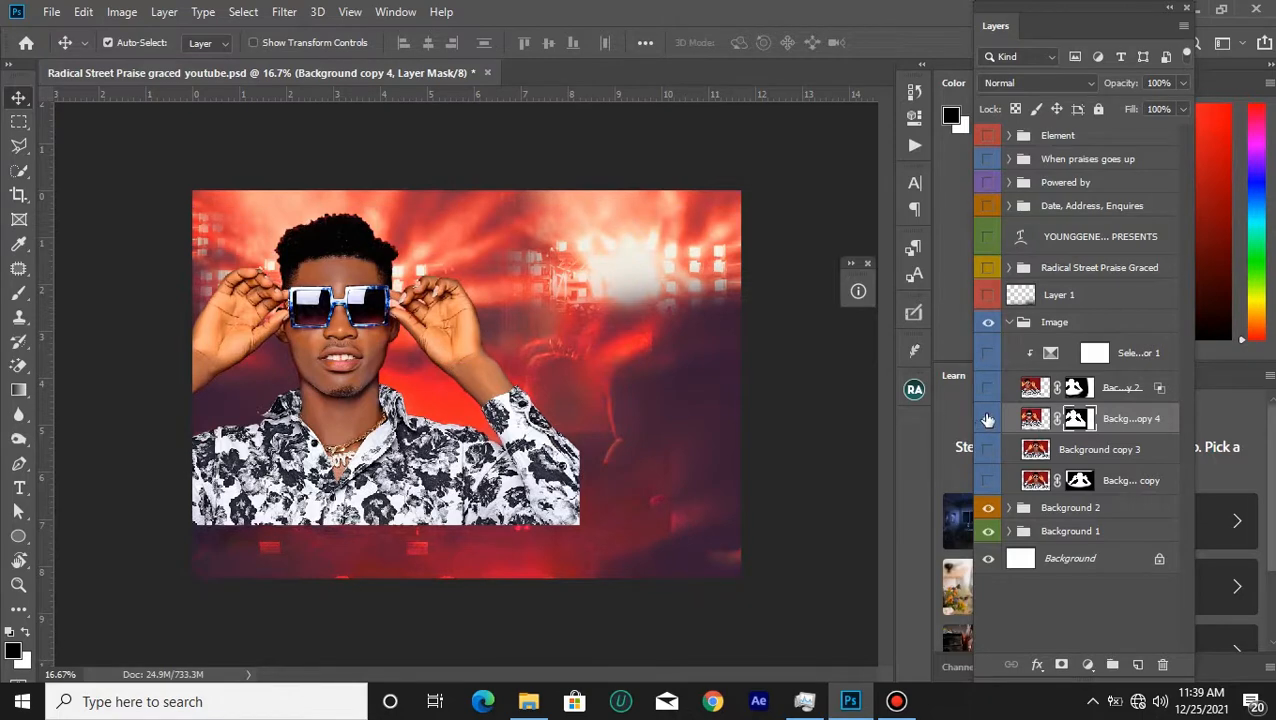
{"action": "left_click_drag", "start_coordinate": [323, 360], "coordinate": [323, 352]}
{"action": "left_click_drag", "start_coordinate": [397, 405], "coordinate": [480, 414]}
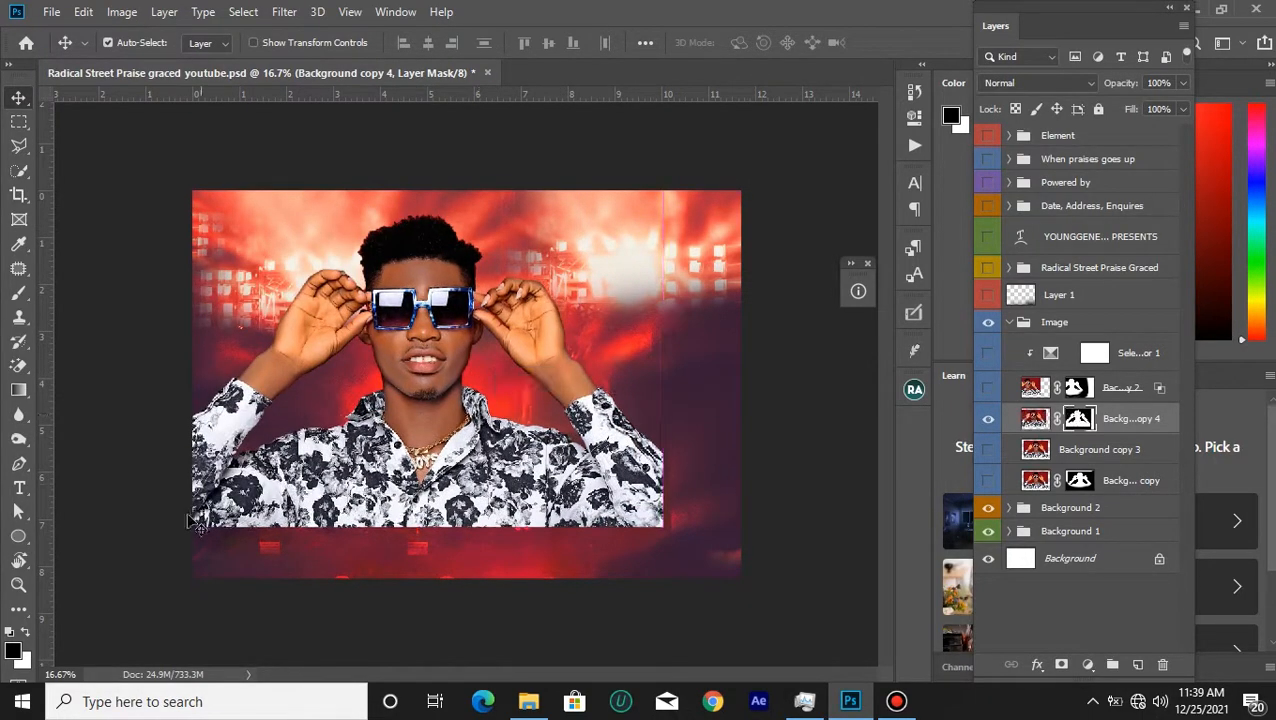
{"action": "mouse_move", "coordinate": [427, 377]}
{"action": "left_mouse_down"}
{"action": "mouse_move", "coordinate": [505, 365]}
{"action": "mouse_move", "coordinate": [437, 384]}
{"action": "left_mouse_up"}
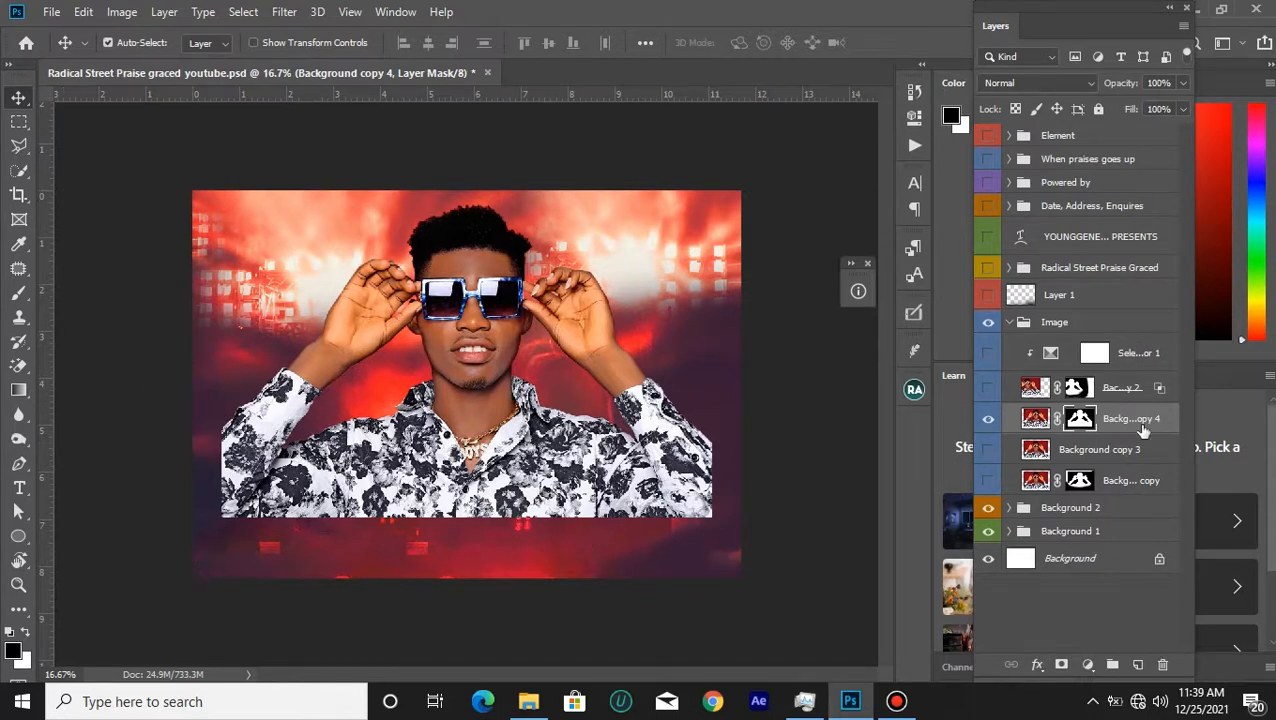
Paint on the cutout's layer mask with a soft black (000000) brush to fade the portrait's lower edge and sleeves into the background.
{"action": "left_click", "coordinate": [21, 300]}
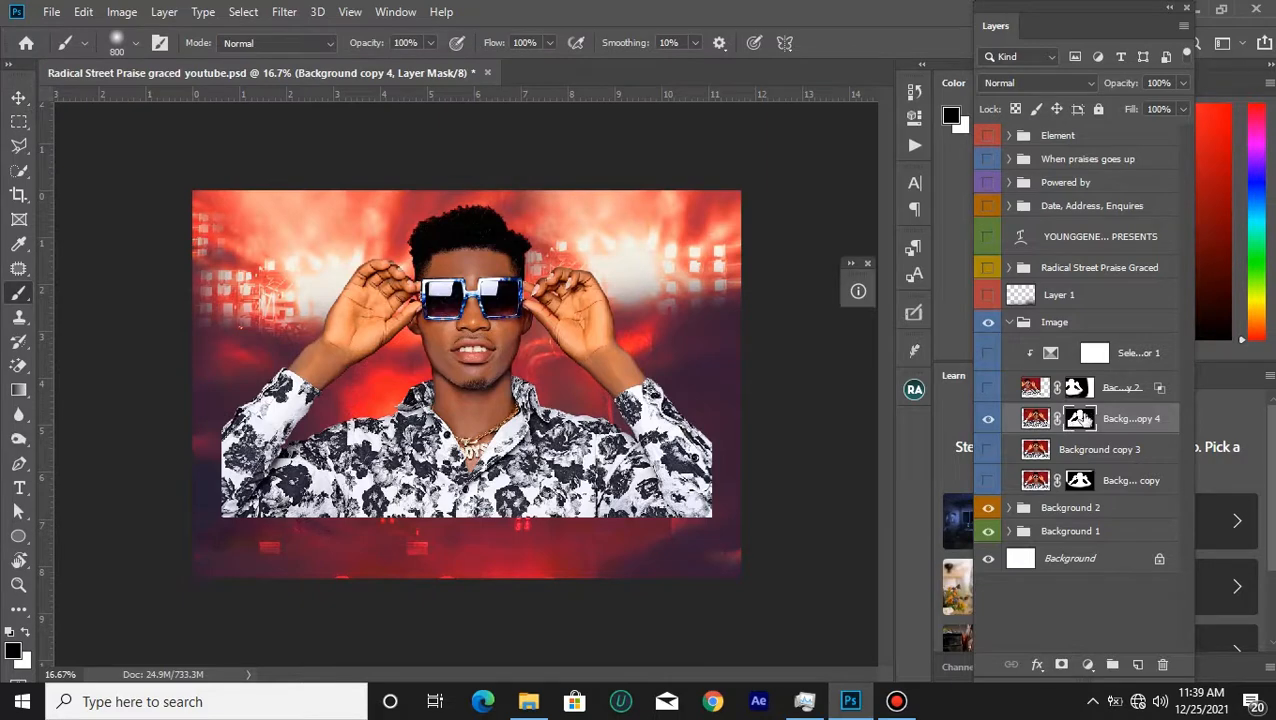
{"action": "left_click", "coordinate": [10, 656]}
{"action": "left_click", "coordinate": [751, 390]}
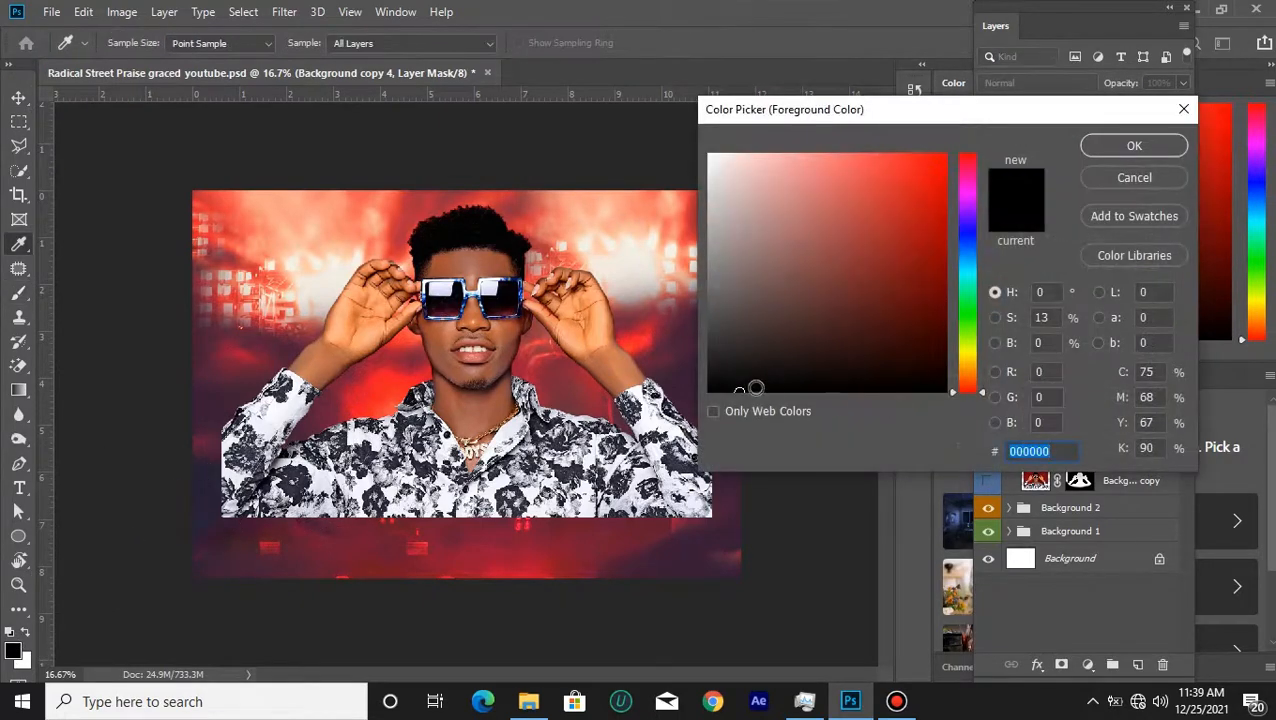
{"action": "left_click", "coordinate": [1183, 148]}
{"action": "key", "text": "bracketleft"}
{"action": "key", "text": "bracketleft"}
{"action": "key", "text": "bracketleft"}
{"action": "key", "text": "bracketleft"}
{"action": "mouse_move", "coordinate": [220, 433]}
{"action": "left_mouse_down"}
{"action": "mouse_move", "coordinate": [227, 511]}
{"action": "mouse_move", "coordinate": [221, 465]}
{"action": "mouse_move", "coordinate": [249, 552]}
{"action": "mouse_move", "coordinate": [284, 555]}
{"action": "mouse_move", "coordinate": [215, 501]}
{"action": "mouse_move", "coordinate": [205, 423]}
{"action": "mouse_move", "coordinate": [250, 529]}
{"action": "mouse_move", "coordinate": [331, 561]}
{"action": "mouse_move", "coordinate": [266, 525]}
{"action": "mouse_move", "coordinate": [457, 545]}
{"action": "mouse_move", "coordinate": [222, 547]}
{"action": "mouse_move", "coordinate": [716, 540]}
{"action": "mouse_move", "coordinate": [411, 539]}
{"action": "mouse_move", "coordinate": [637, 554]}
{"action": "mouse_move", "coordinate": [751, 486]}
{"action": "mouse_move", "coordinate": [755, 503]}
{"action": "mouse_move", "coordinate": [737, 507]}
{"action": "mouse_move", "coordinate": [736, 434]}
{"action": "mouse_move", "coordinate": [706, 530]}
{"action": "mouse_move", "coordinate": [735, 466]}
{"action": "left_mouse_up"}
{"action": "key", "text": "bracketright"}
{"action": "key", "text": "bracketright"}
{"action": "key", "text": "bracketright"}
{"action": "key", "text": "bracketright"}
{"action": "key", "text": "bracketright"}
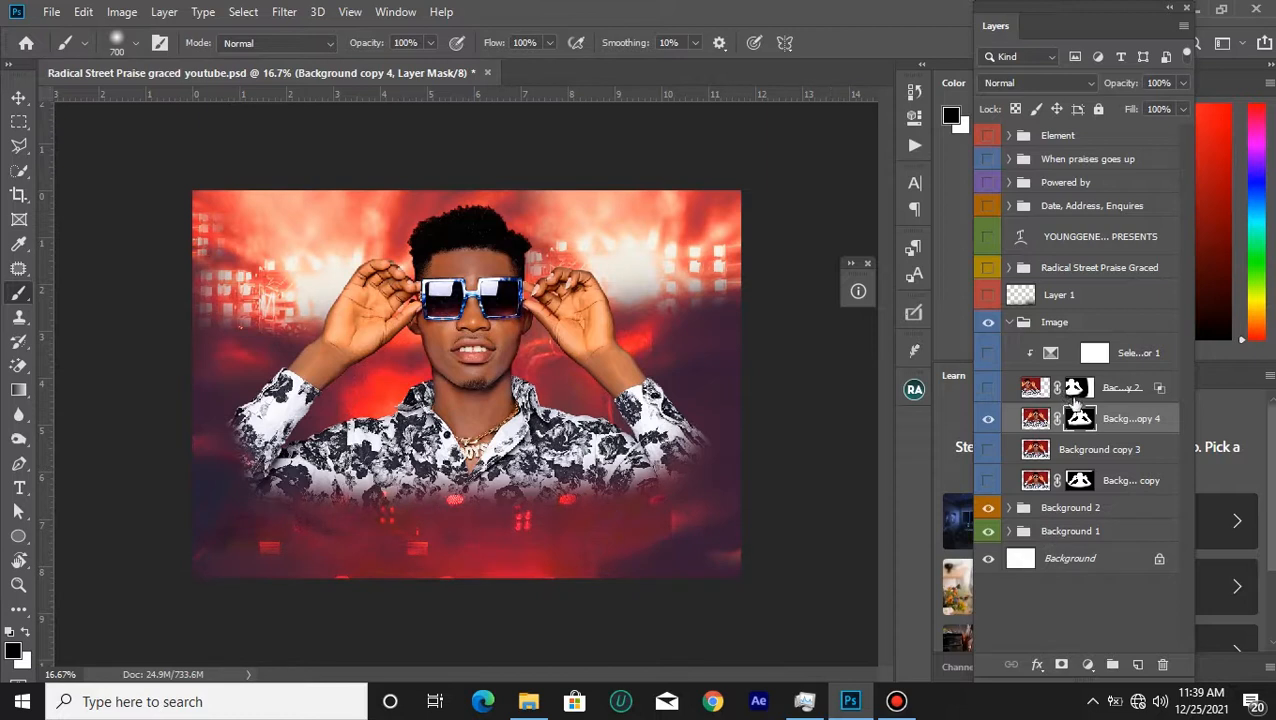
Duplicate the masked portrait layer and apply the Filter Gallery Cutout effect with 6 levels, Edge Simplicity 2 and Edge Fidelity 2.
{"action": "left_click", "coordinate": [17, 97]}
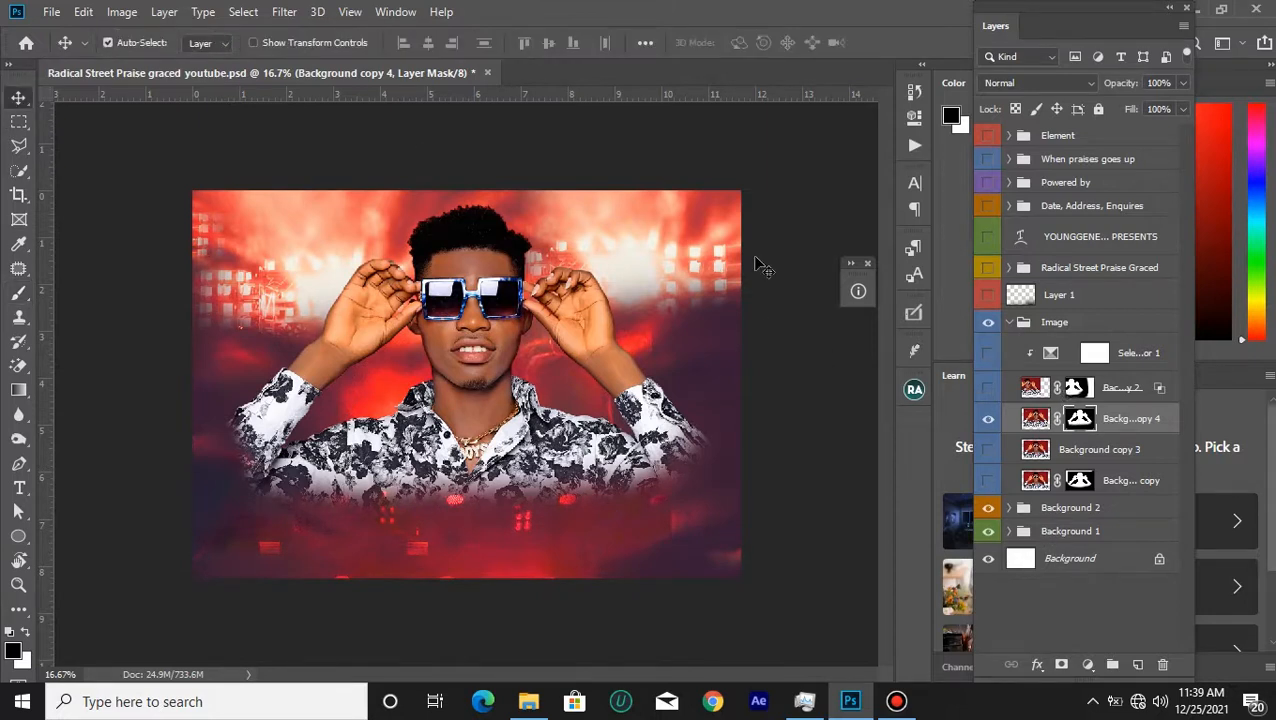
{"action": "left_click", "coordinate": [1036, 418]}
{"action": "key", "text": "ctrl+j"}
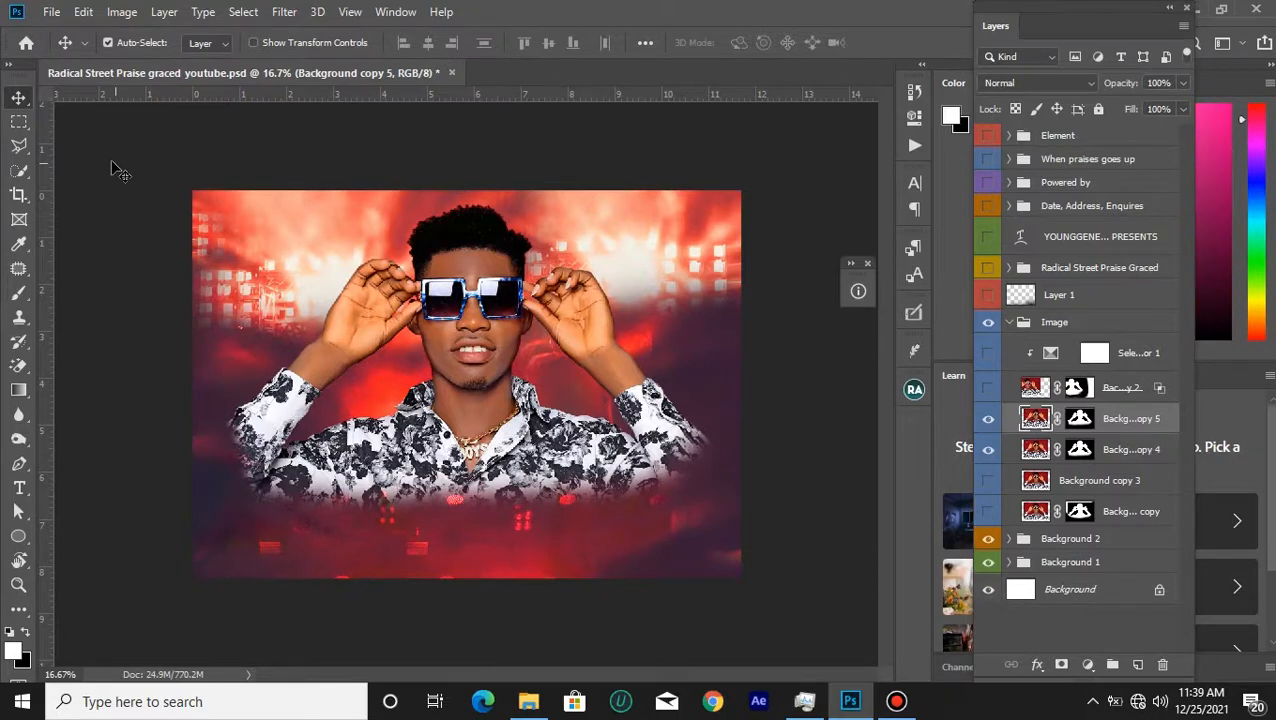
{"action": "left_click", "coordinate": [284, 12]}
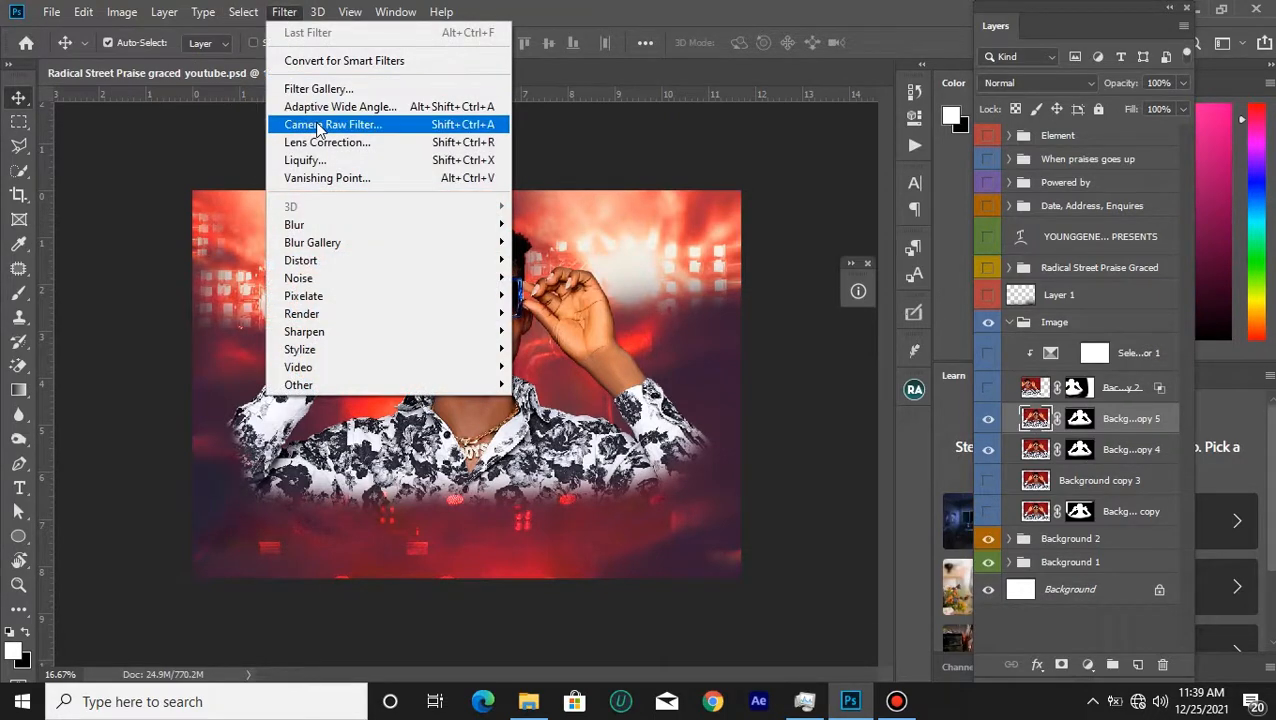
{"action": "left_click", "coordinate": [314, 90]}
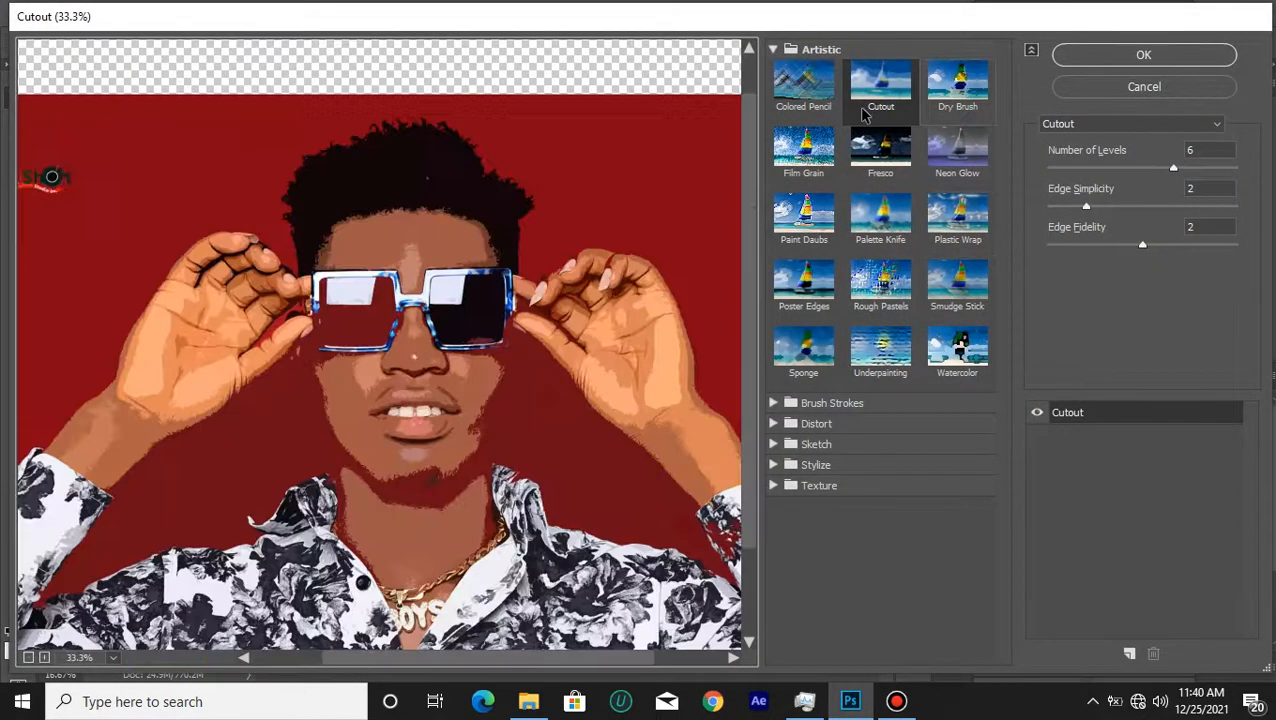
{"action": "left_click", "coordinate": [1127, 58]}
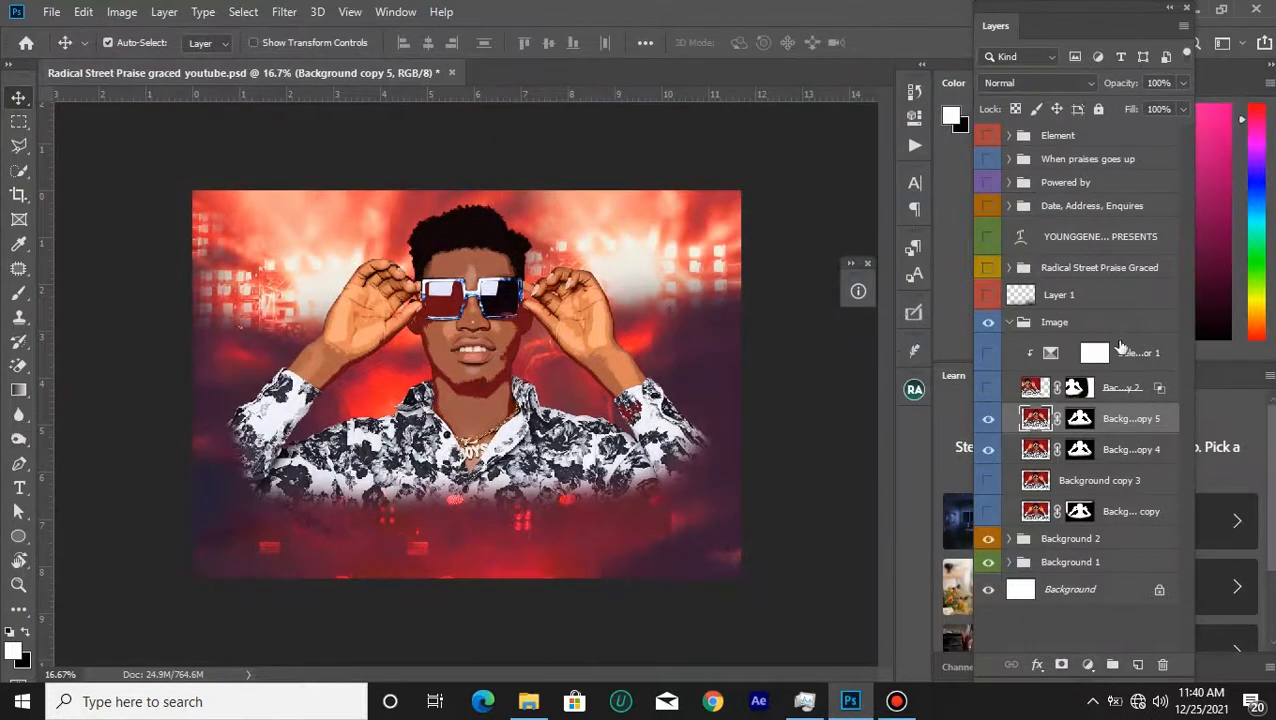
Compare the Cutout-filtered portrait copy hidden and shown, and move the portrait toward the flyer's left side.
{"action": "left_click", "coordinate": [987, 424]}
{"action": "left_click", "coordinate": [988, 419]}
{"action": "left_click", "coordinate": [989, 424]}
{"action": "left_click", "coordinate": [989, 424]}
{"action": "left_click_drag", "start_coordinate": [485, 335], "coordinate": [320, 363]}
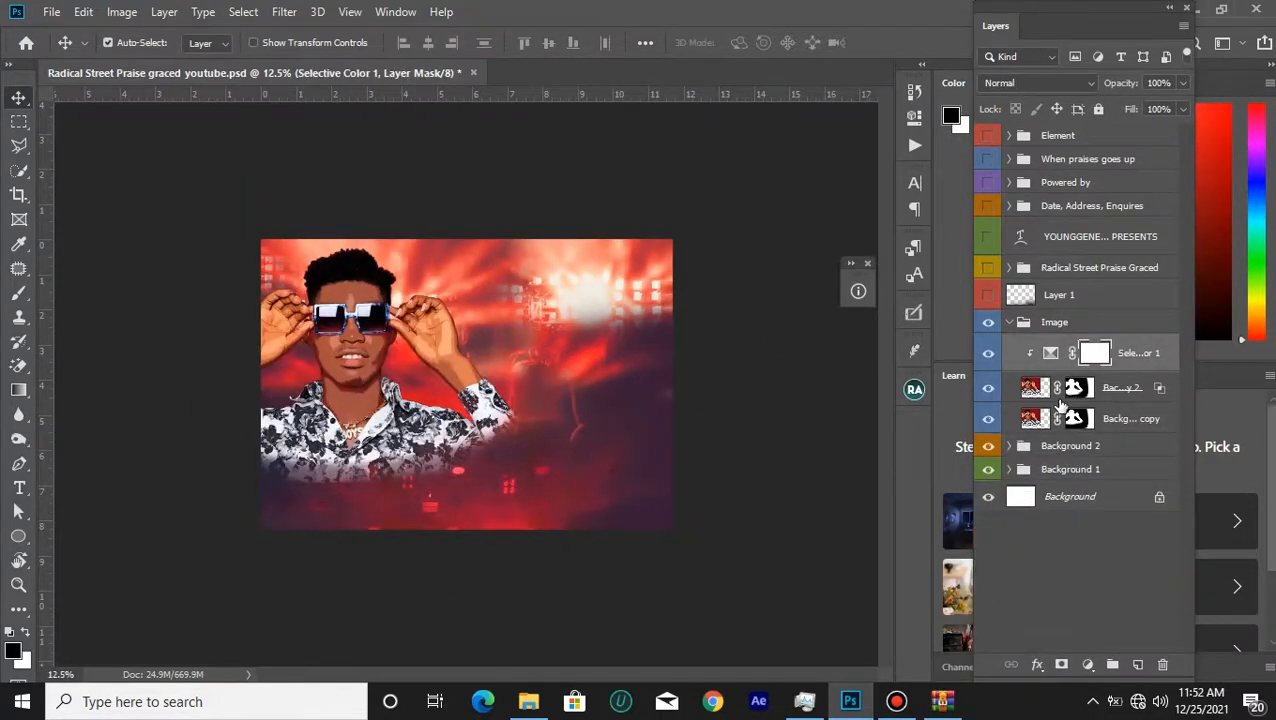
Compare the portrait with the existing Selective Color 1 adjustment off and on, and leave that adjustment hidden.
{"action": "left_click", "coordinate": [991, 356]}
{"action": "left_click", "coordinate": [992, 357]}
{"action": "left_click", "coordinate": [992, 357]}
{"action": "left_click", "coordinate": [993, 357]}
{"action": "left_click", "coordinate": [991, 355]}
{"action": "left_click", "coordinate": [991, 355]}
{"action": "left_click", "coordinate": [1050, 353]}
{"action": "left_click", "coordinate": [988, 353]}
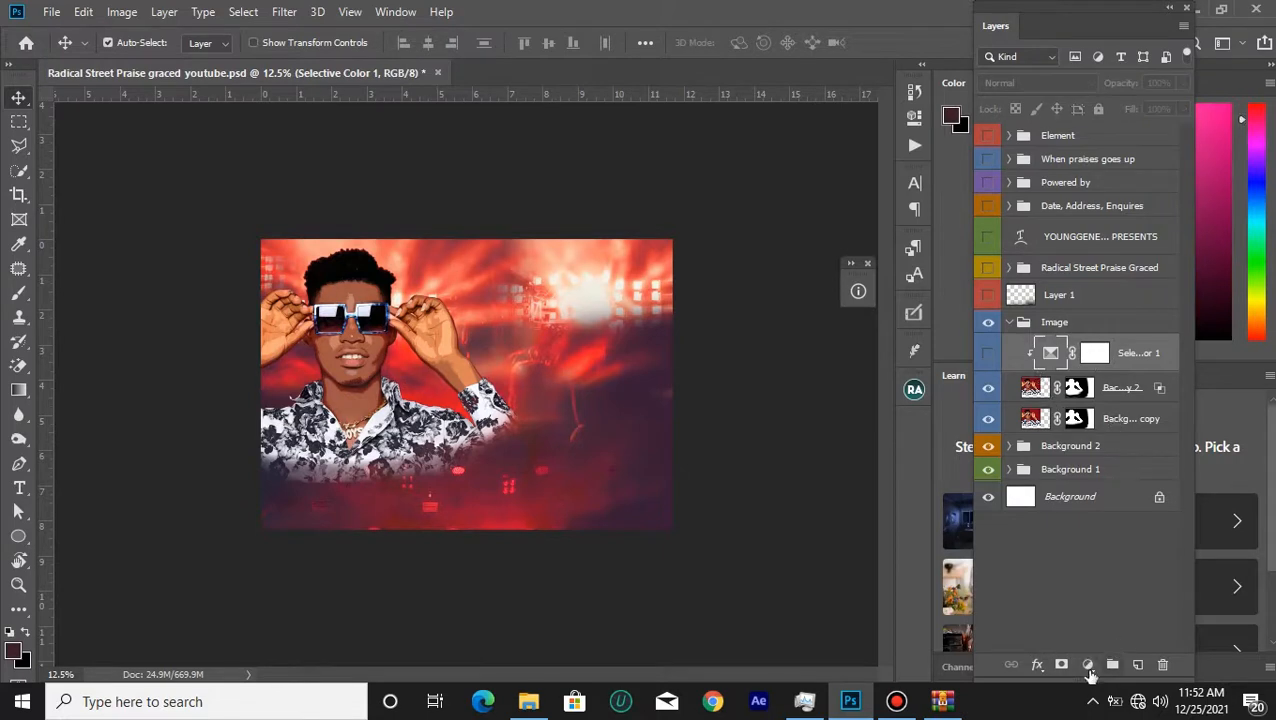
Add a Selective Color adjustment with Reds at Cyan -15%, Magenta +2% and Black -11%, and clip it to the filtered portrait copy.
{"action": "left_click", "coordinate": [1087, 666]}
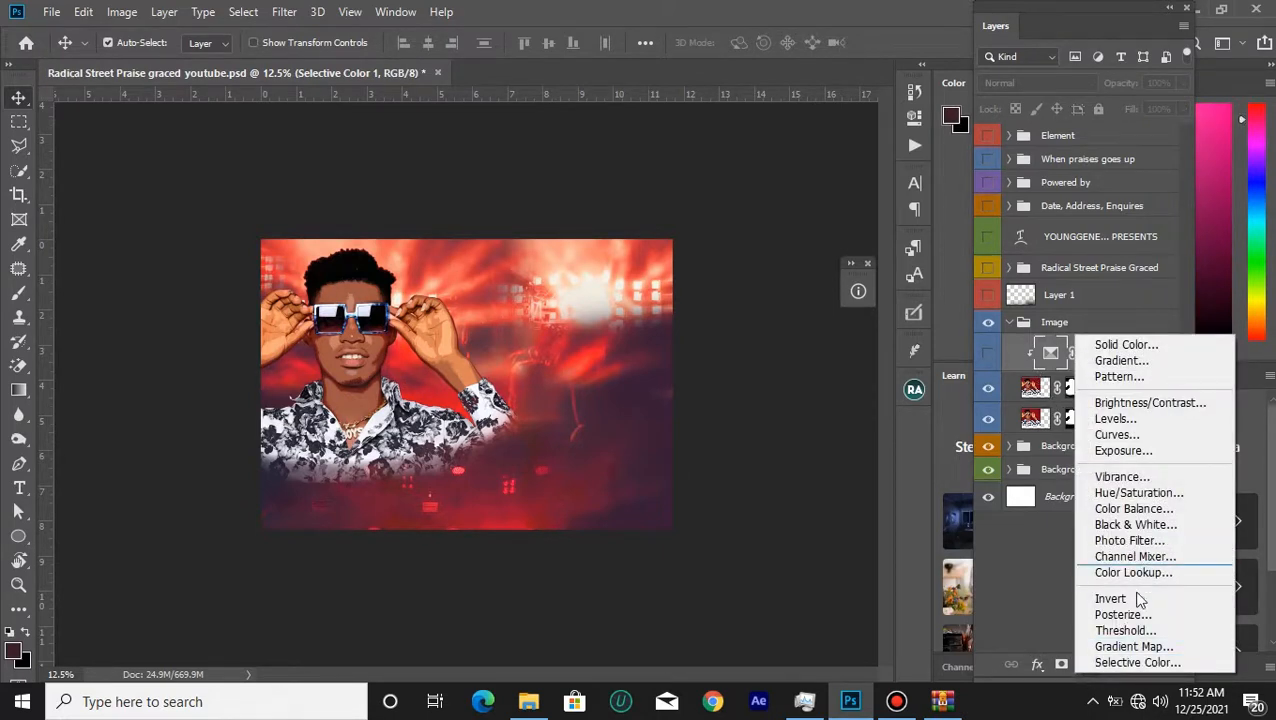
{"action": "left_click", "coordinate": [1137, 663]}
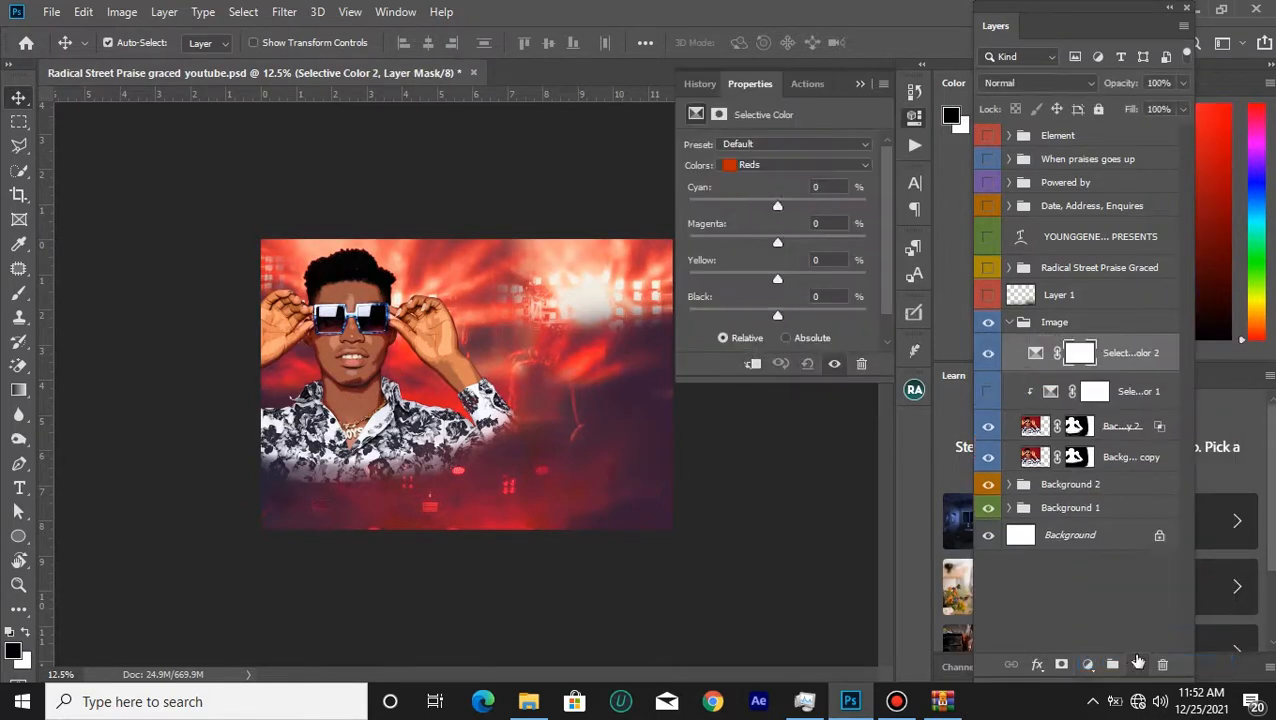
{"action": "left_click", "coordinate": [781, 166]}
{"action": "left_click", "coordinate": [781, 180]}
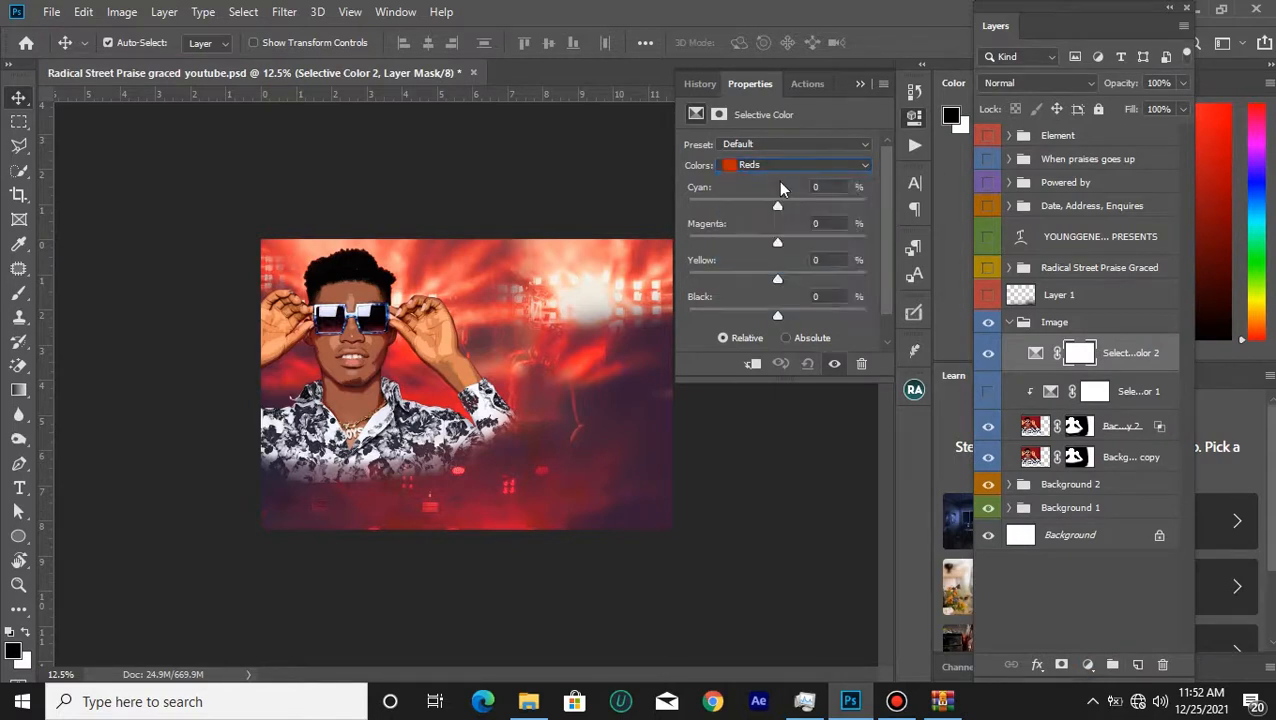
{"action": "mouse_move", "coordinate": [778, 205]}
{"action": "left_mouse_down"}
{"action": "mouse_move", "coordinate": [762, 213]}
{"action": "mouse_move", "coordinate": [773, 212]}
{"action": "left_mouse_up"}
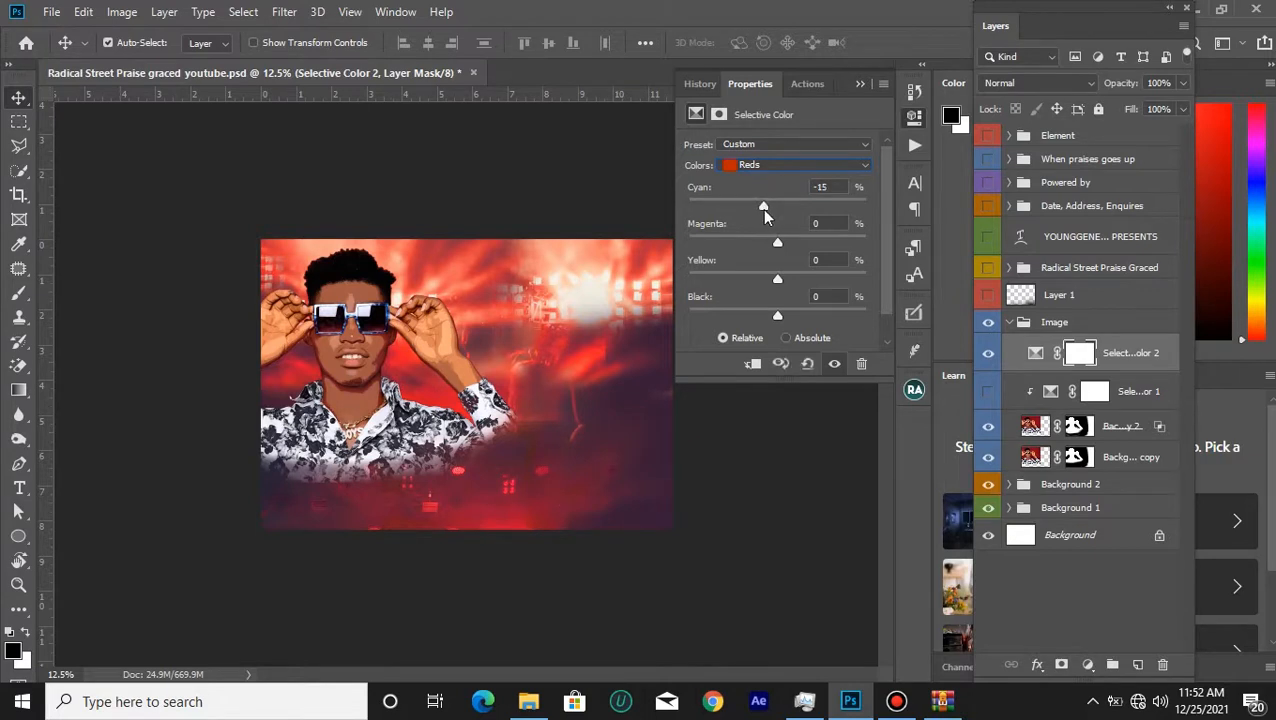
{"action": "mouse_move", "coordinate": [777, 249]}
{"action": "left_mouse_down"}
{"action": "mouse_move", "coordinate": [792, 249]}
{"action": "mouse_move", "coordinate": [781, 251]}
{"action": "left_mouse_up"}
{"action": "left_click_drag", "start_coordinate": [782, 314], "coordinate": [769, 323]}
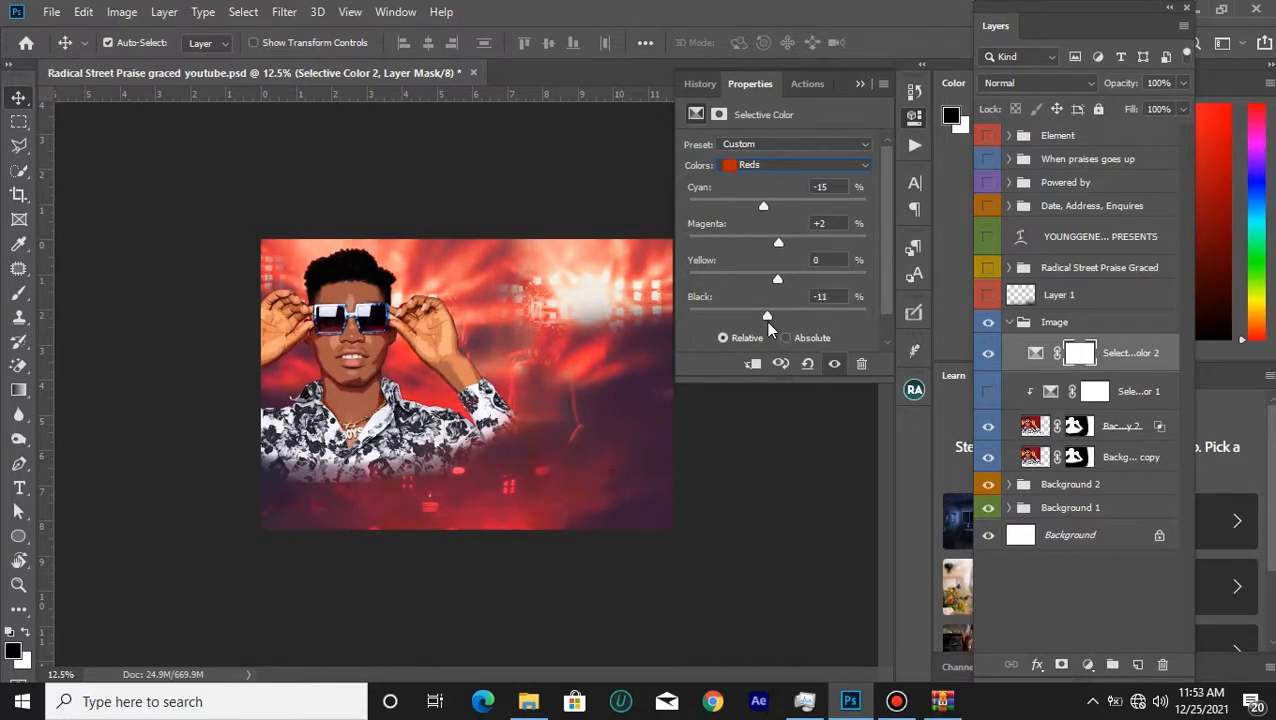
{"action": "left_click", "coordinate": [990, 354]}
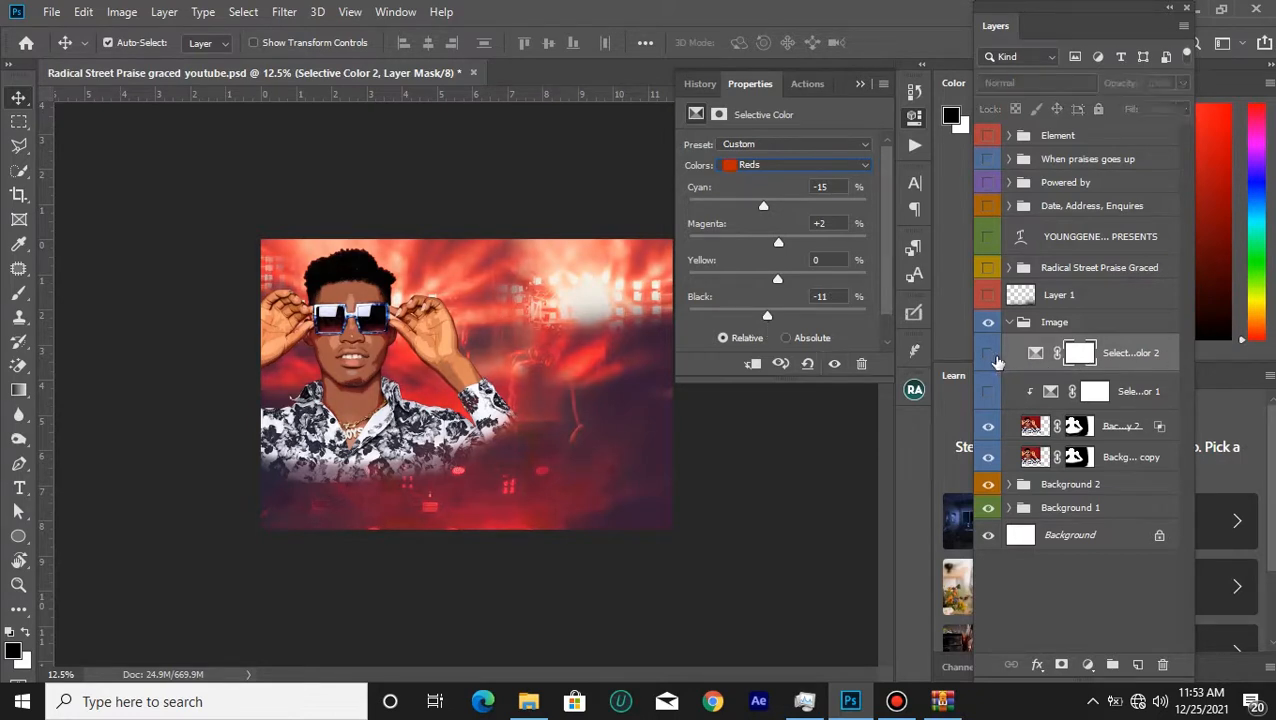
{"action": "left_click", "coordinate": [990, 356]}
{"action": "left_click_drag", "start_coordinate": [1158, 352], "coordinate": [1078, 398]}
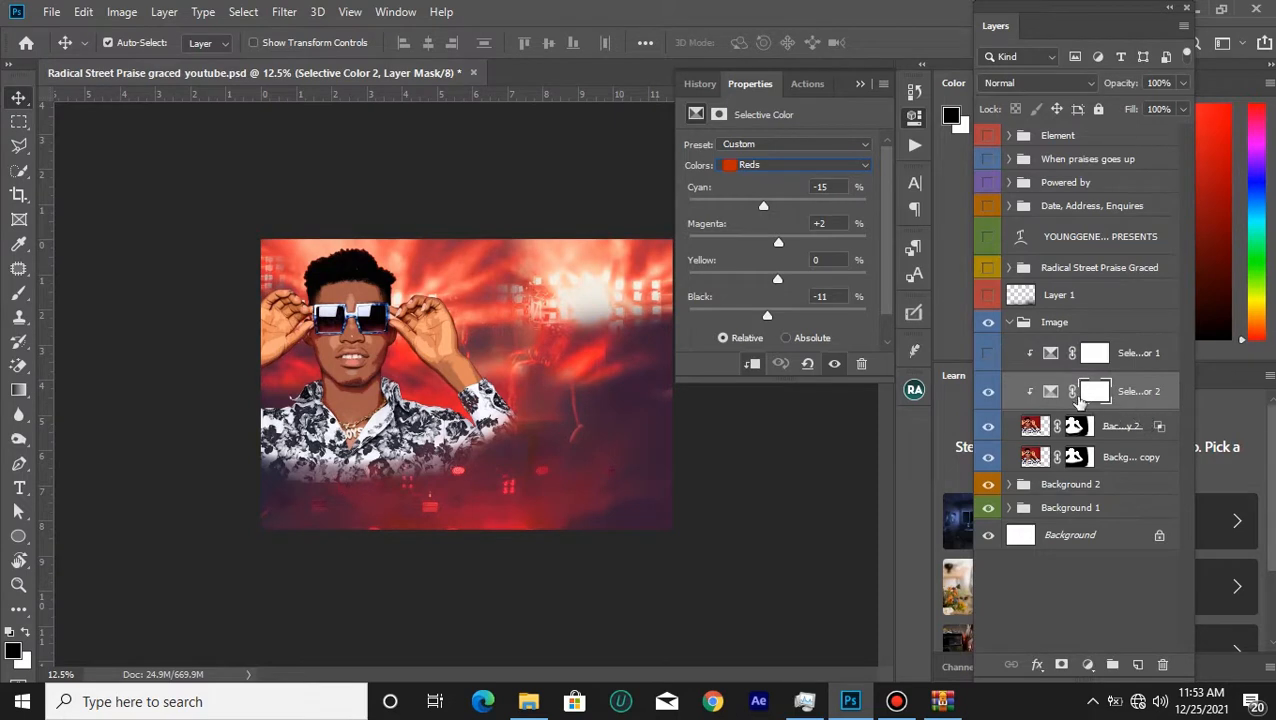
Compare the portrait with the clipped Selective Color 2 adjustment off and on, and delete that adjustment layer.
{"action": "left_click", "coordinate": [990, 393]}
{"action": "left_click", "coordinate": [990, 393]}
{"action": "left_click", "coordinate": [990, 393]}
{"action": "left_click", "coordinate": [990, 393]}
{"action": "left_click", "coordinate": [991, 395]}
{"action": "left_click", "coordinate": [991, 395]}
{"action": "key", "text": "Delete"}
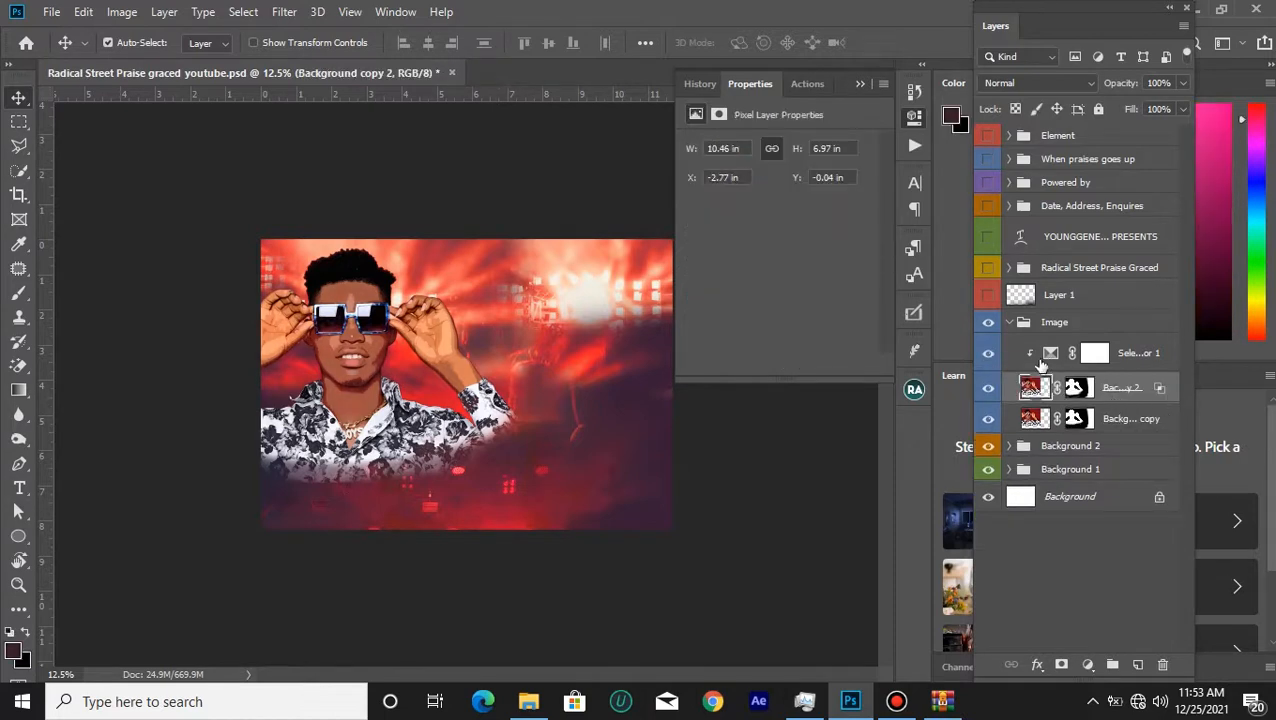
Review the Reds values of the Selective Color 1 adjustment and compare the portrait with it off and on.
{"action": "left_click", "coordinate": [1049, 351]}
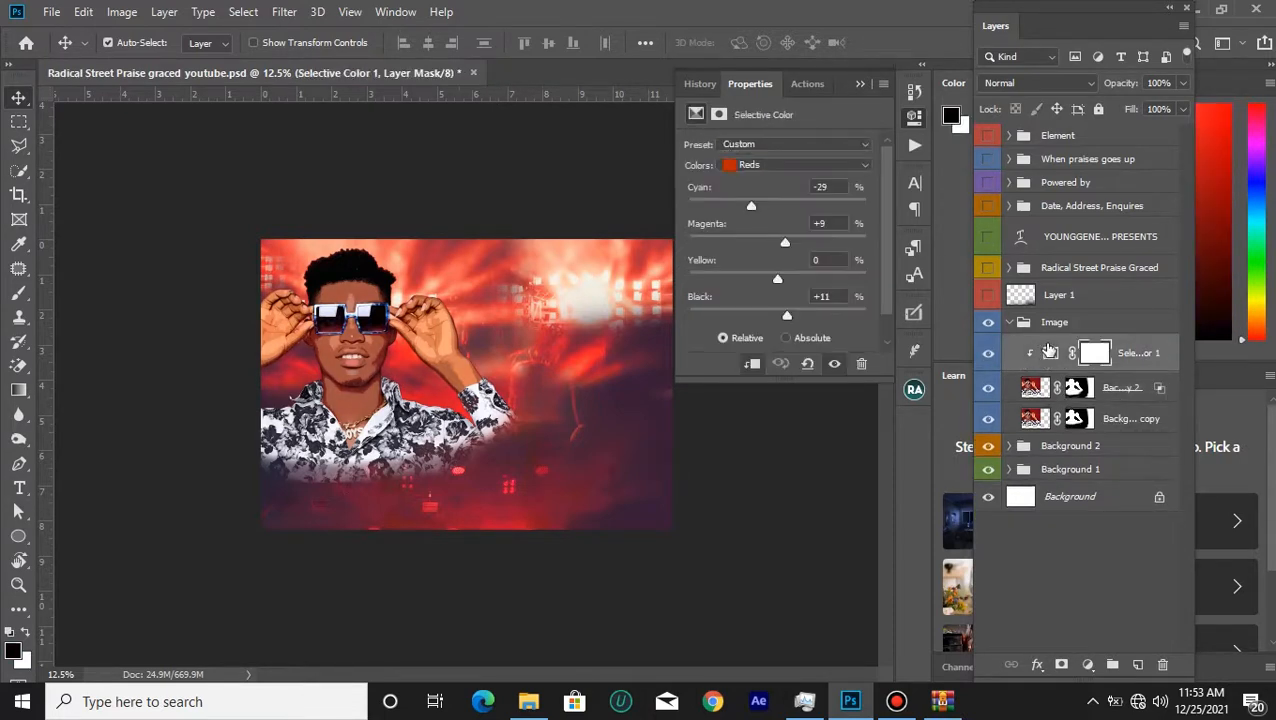
{"action": "left_click", "coordinate": [829, 186]}
{"action": "left_click", "coordinate": [986, 355]}
{"action": "left_click", "coordinate": [986, 355]}
Collapse the Image group, and show Layer 1 while comparing the flyer's lower shading with and without it.
{"action": "left_click", "coordinate": [1020, 322]}
{"action": "left_click", "coordinate": [1063, 299]}
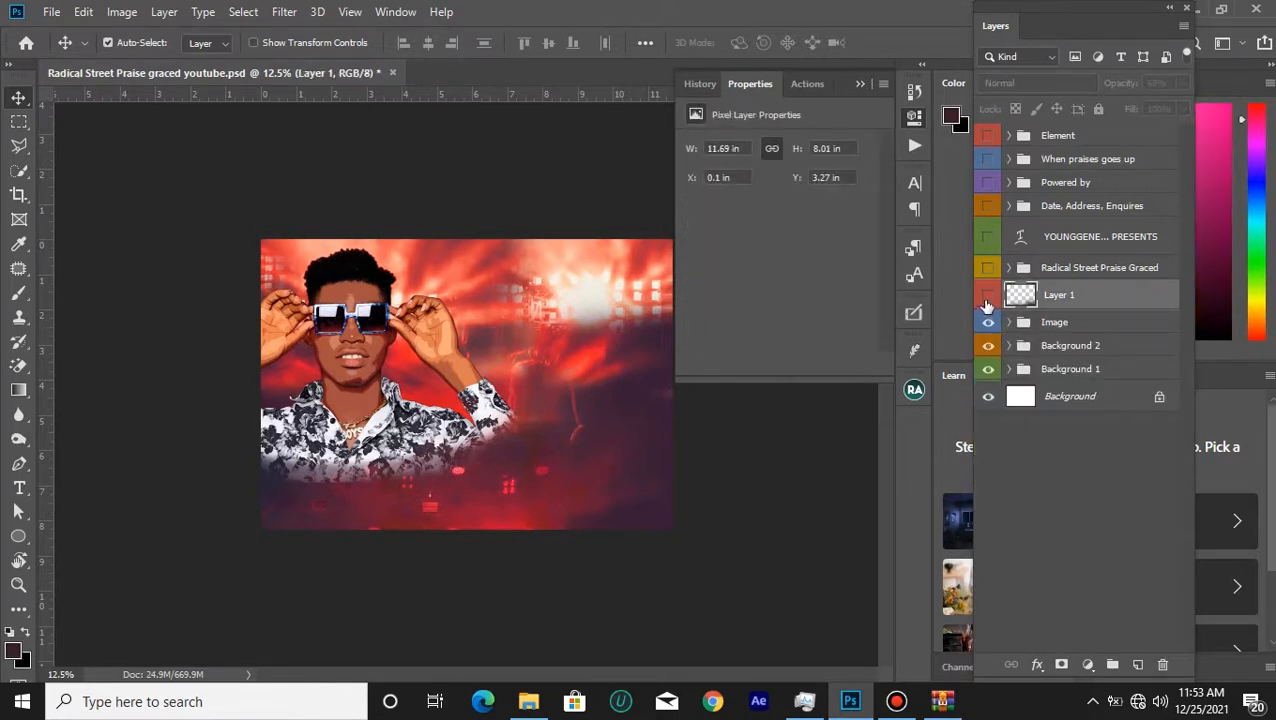
{"action": "left_click", "coordinate": [988, 297]}
{"action": "left_click", "coordinate": [988, 297]}
{"action": "left_click", "coordinate": [988, 297]}
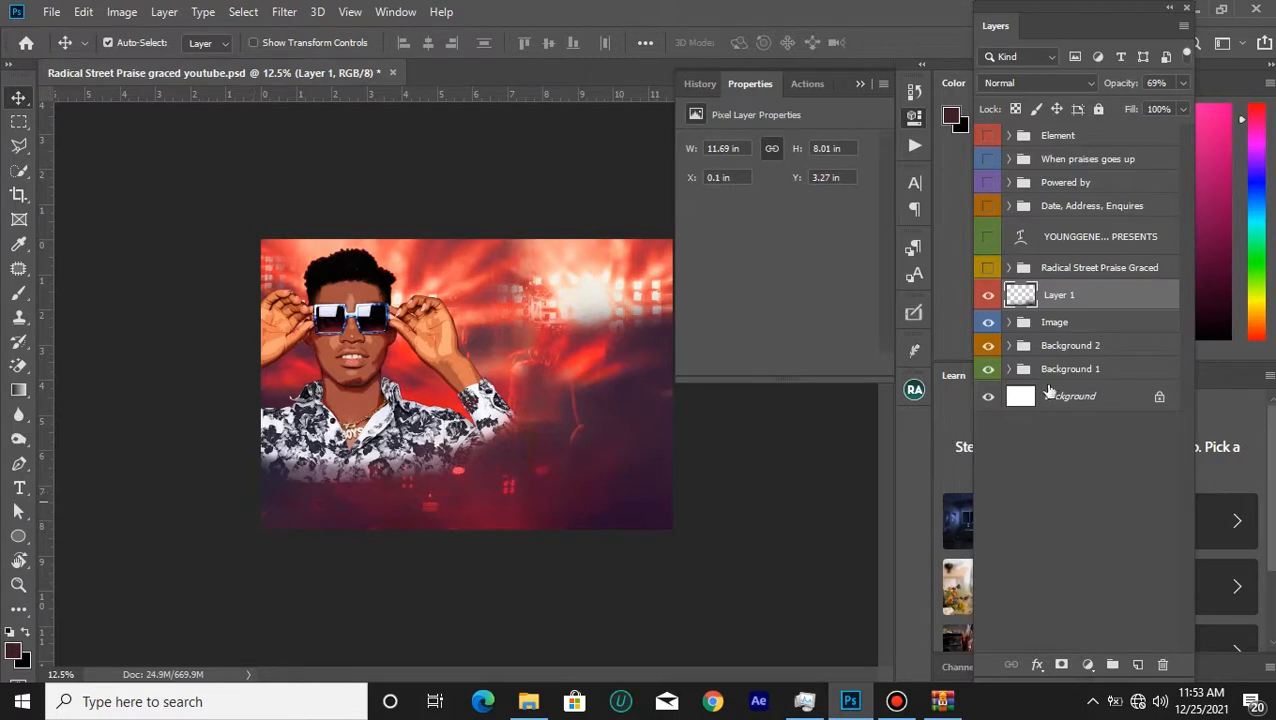
{"action": "left_click", "coordinate": [988, 297]}
{"action": "left_click", "coordinate": [988, 297]}
Paint dark maroon shading along the flyer's lower edge on a new layer with a soft 1200 brush, and compare it with Layer 1 hidden.
{"action": "left_click", "coordinate": [1134, 664]}
{"action": "left_click", "coordinate": [18, 243]}
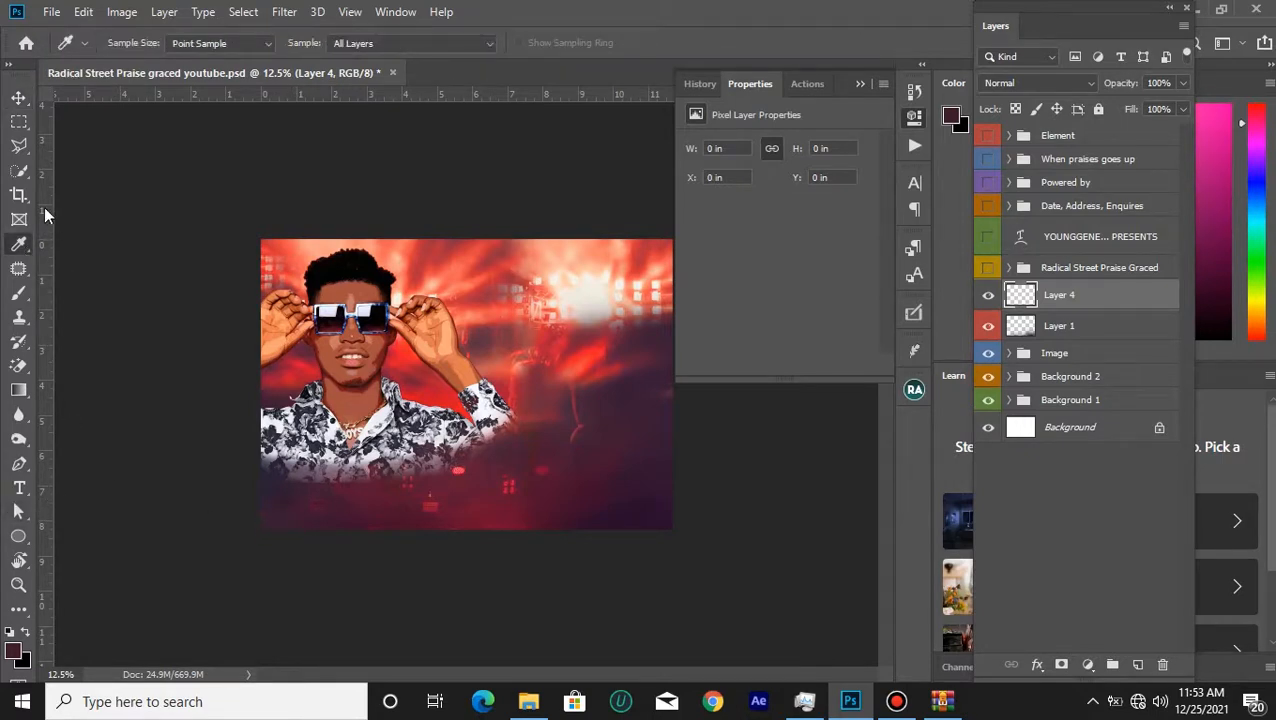
{"action": "left_click", "coordinate": [18, 292]}
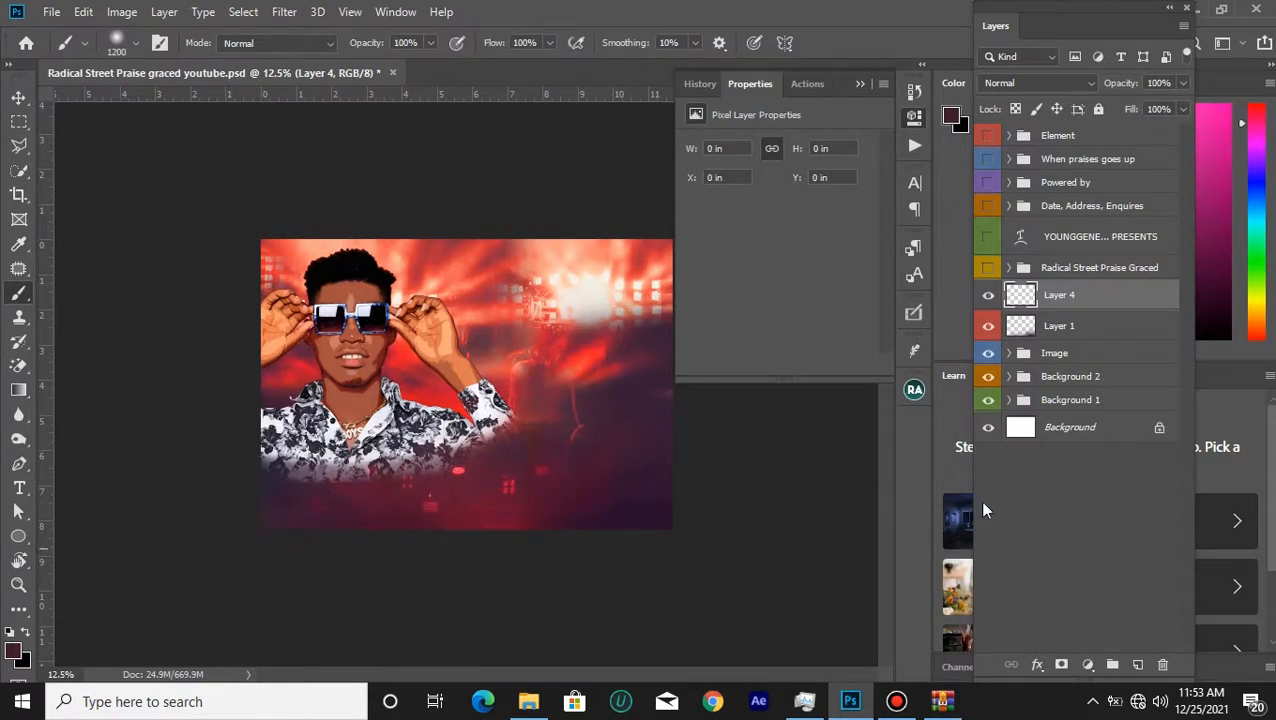
{"action": "mouse_move", "coordinate": [257, 526]}
{"action": "left_mouse_down"}
{"action": "mouse_move", "coordinate": [437, 569]}
{"action": "mouse_move", "coordinate": [421, 563]}
{"action": "mouse_move", "coordinate": [783, 563]}
{"action": "mouse_move", "coordinate": [578, 526]}
{"action": "mouse_move", "coordinate": [711, 494]}
{"action": "mouse_move", "coordinate": [408, 527]}
{"action": "mouse_move", "coordinate": [632, 538]}
{"action": "left_mouse_up"}
{"action": "left_click", "coordinate": [988, 326]}
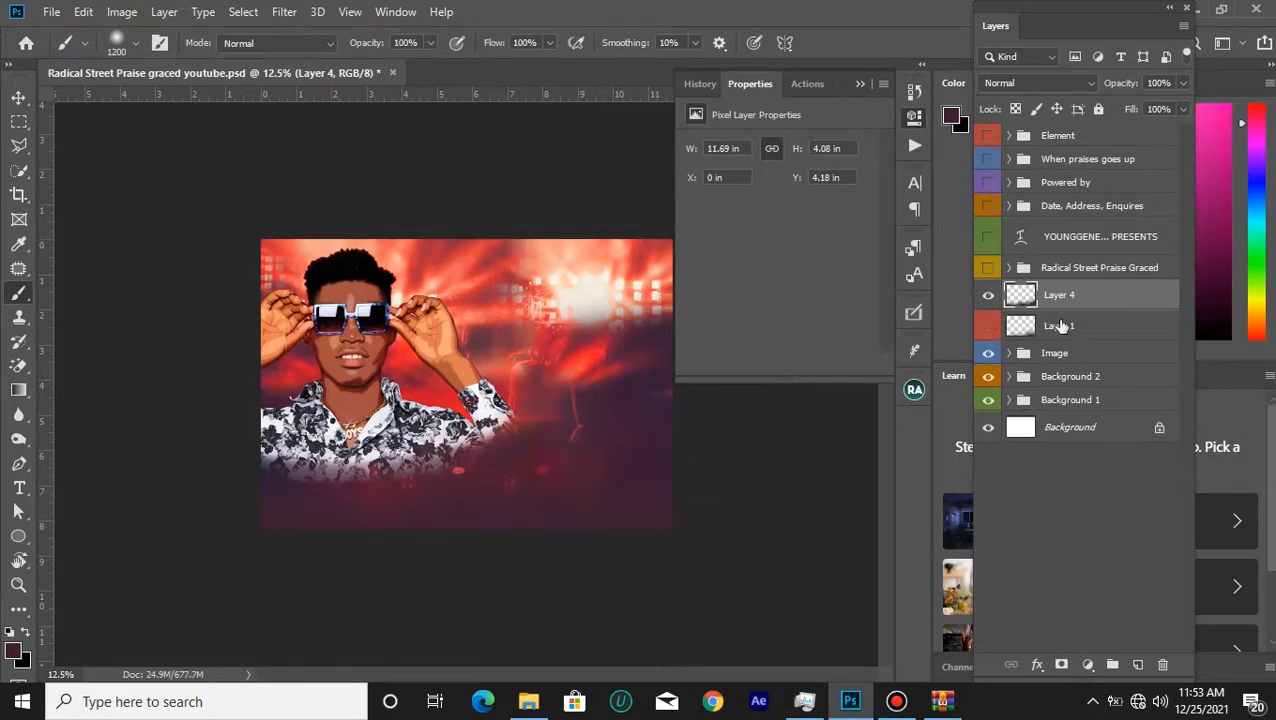
{"action": "left_click", "coordinate": [988, 295]}
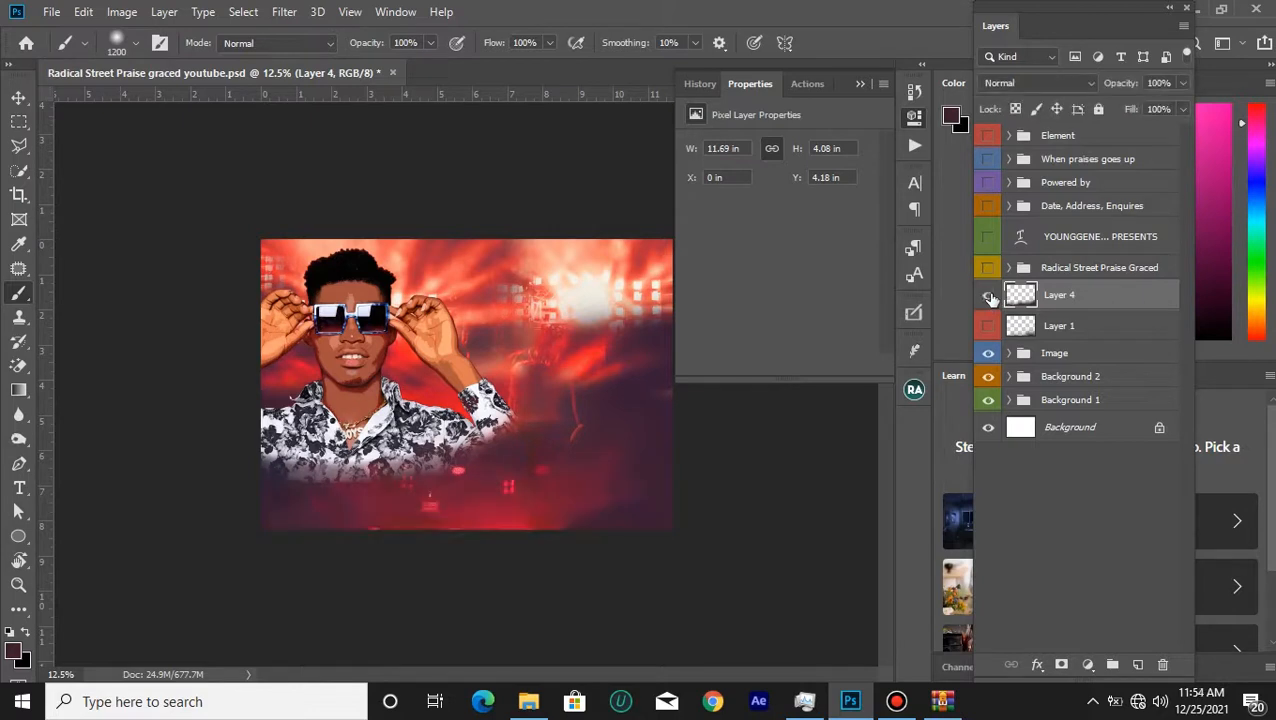
{"action": "left_click", "coordinate": [988, 295]}
Lower the new shading layer's opacity to 85%, compare it off and on, and delete the layer.
{"action": "left_click_drag", "start_coordinate": [1121, 88], "coordinate": [1106, 90]}
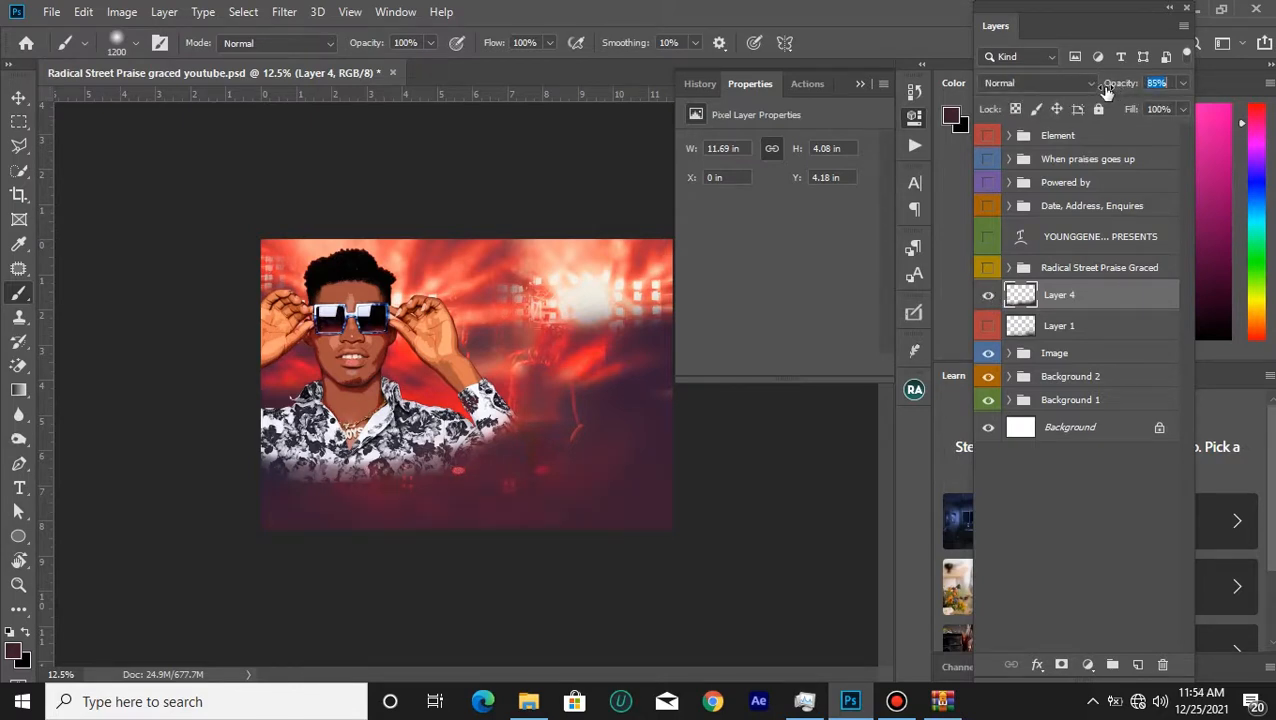
{"action": "left_click", "coordinate": [985, 298]}
{"action": "left_click", "coordinate": [985, 298]}
{"action": "left_click", "coordinate": [986, 298]}
{"action": "left_click", "coordinate": [986, 298]}
{"action": "key", "text": "Delete"}
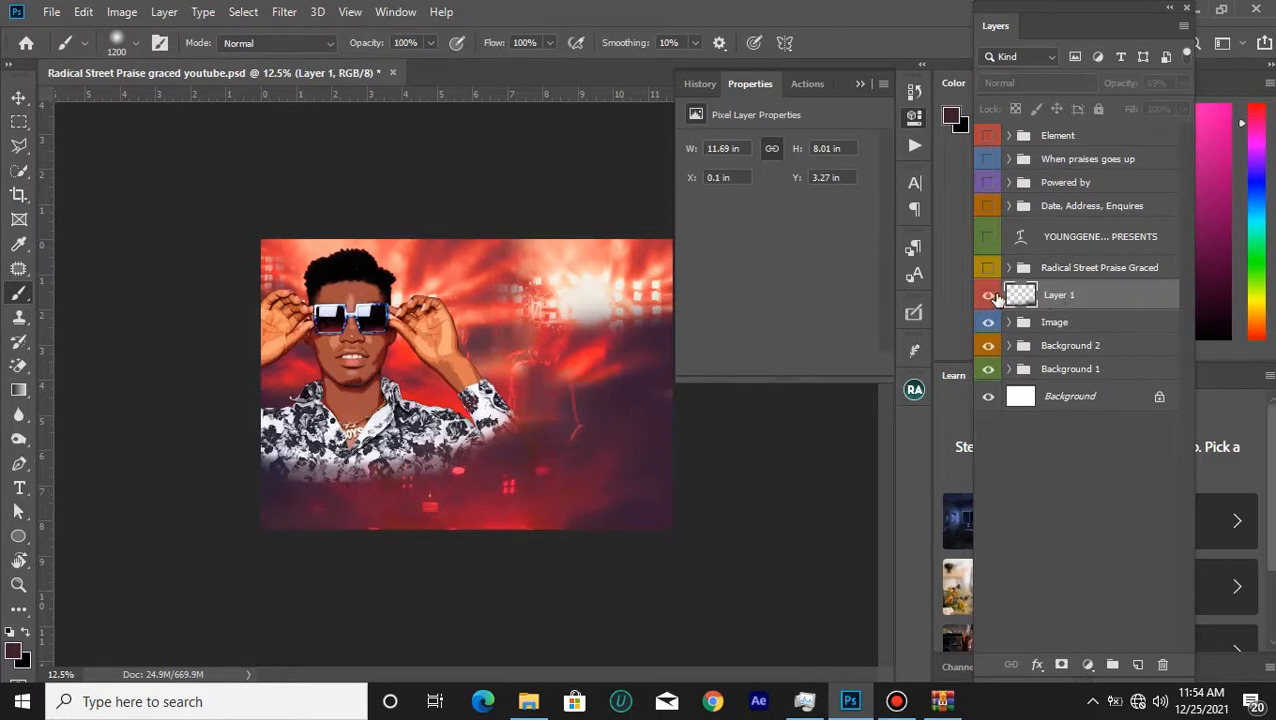
Show Layer 1 and the Radical Street Praise Graced group in the flyer, and switch to the Move tool.
{"action": "left_click", "coordinate": [988, 295]}
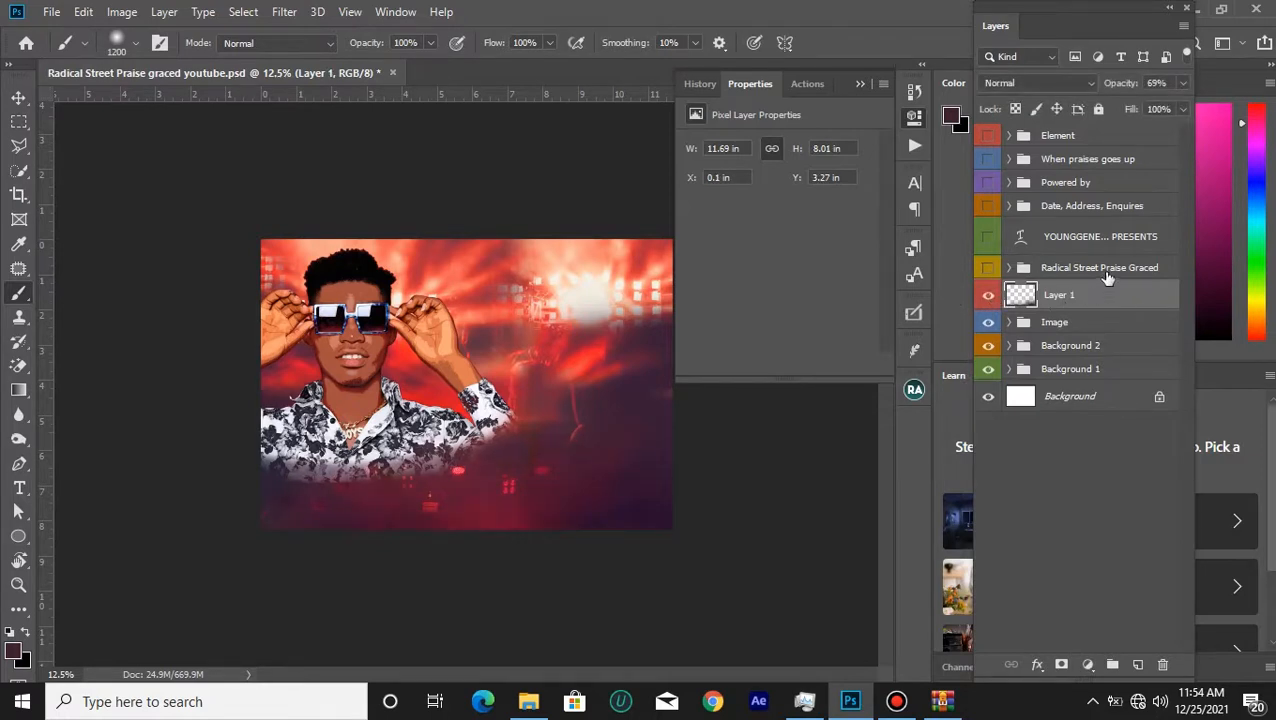
{"action": "left_click", "coordinate": [1106, 272]}
{"action": "left_click", "coordinate": [988, 270]}
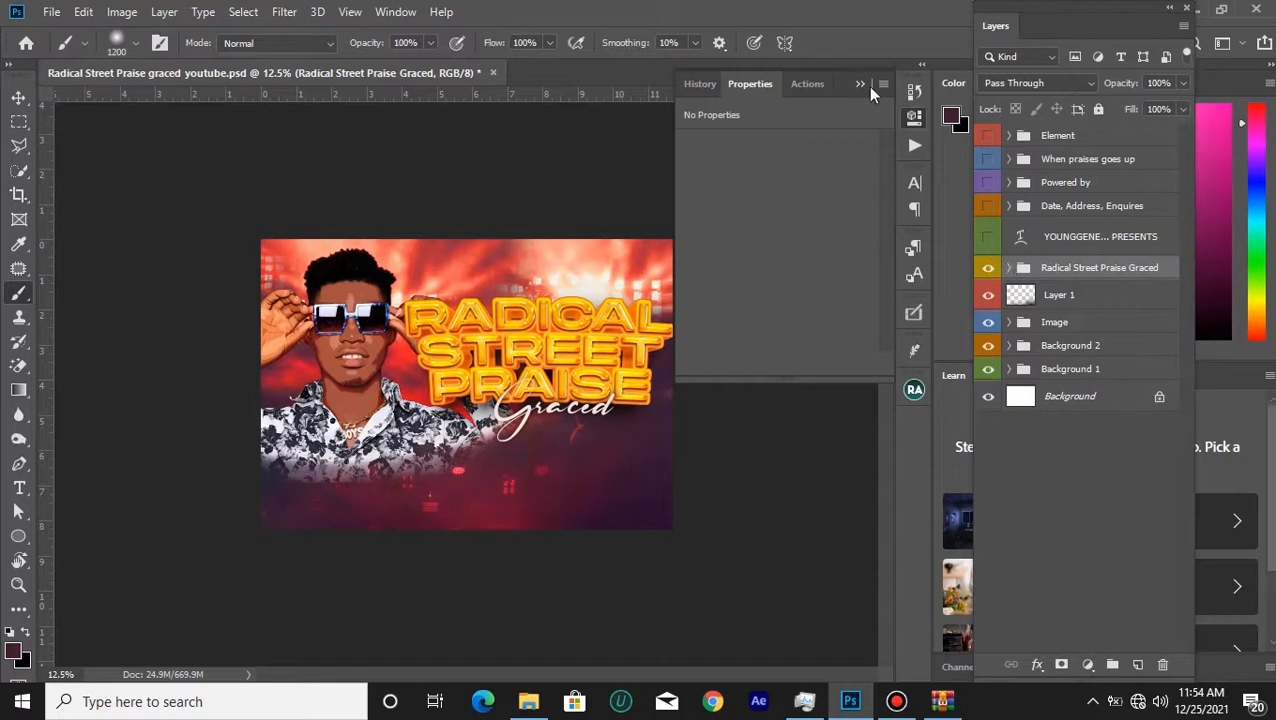
{"action": "left_click", "coordinate": [859, 83]}
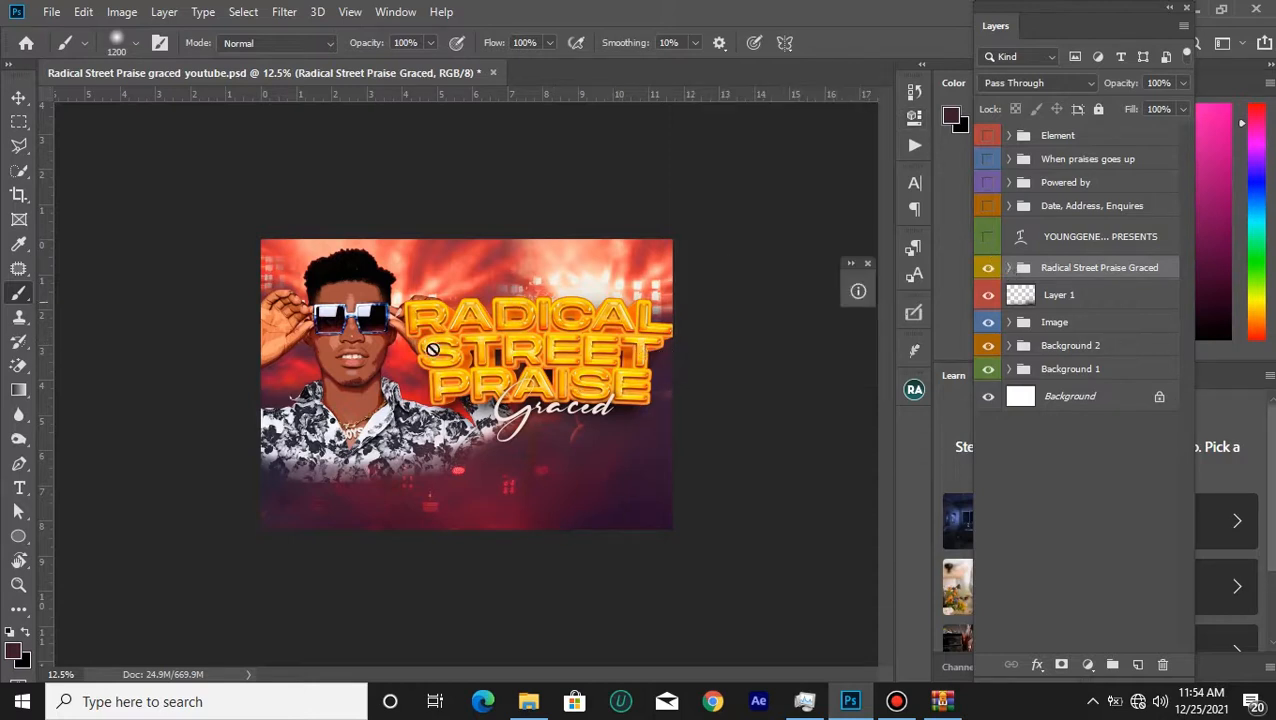
{"action": "left_click", "coordinate": [18, 99]}
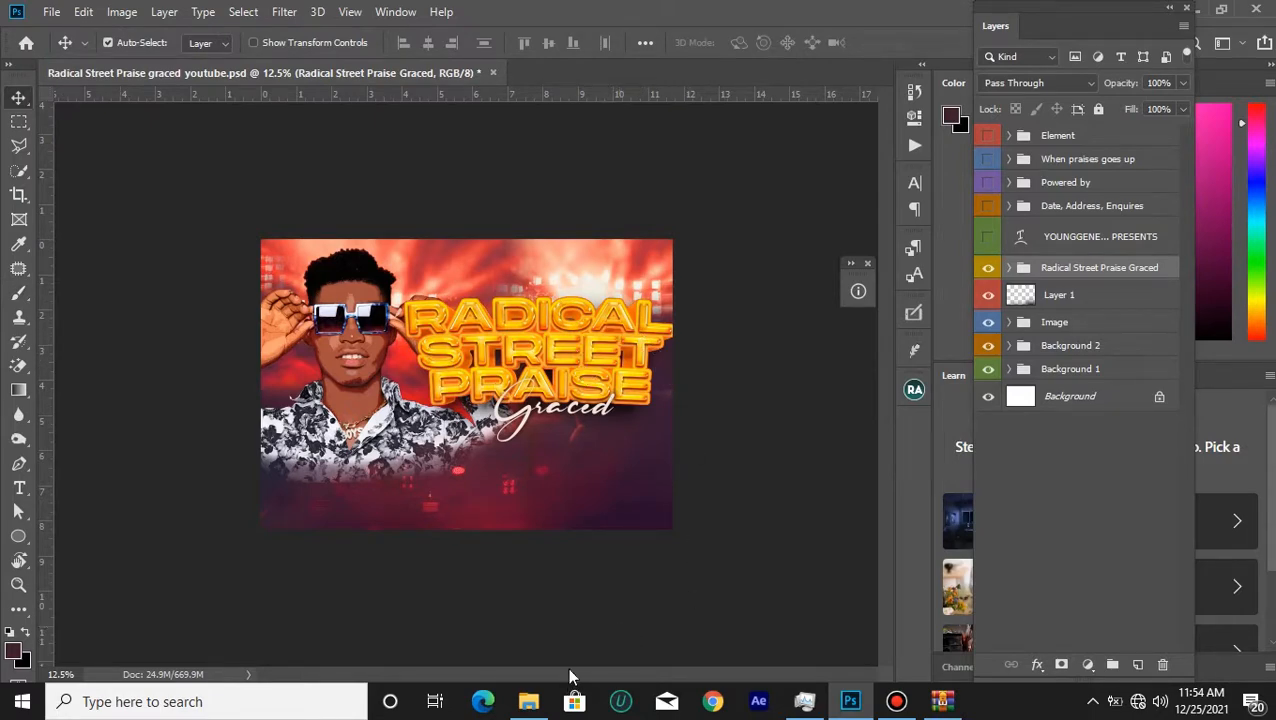
Switch to File Explorer and open 358.psd from the hyper-active-text-style-effect archive in Photoshop, leaving its missing fonts unresolved.
{"action": "left_click", "coordinate": [541, 703]}
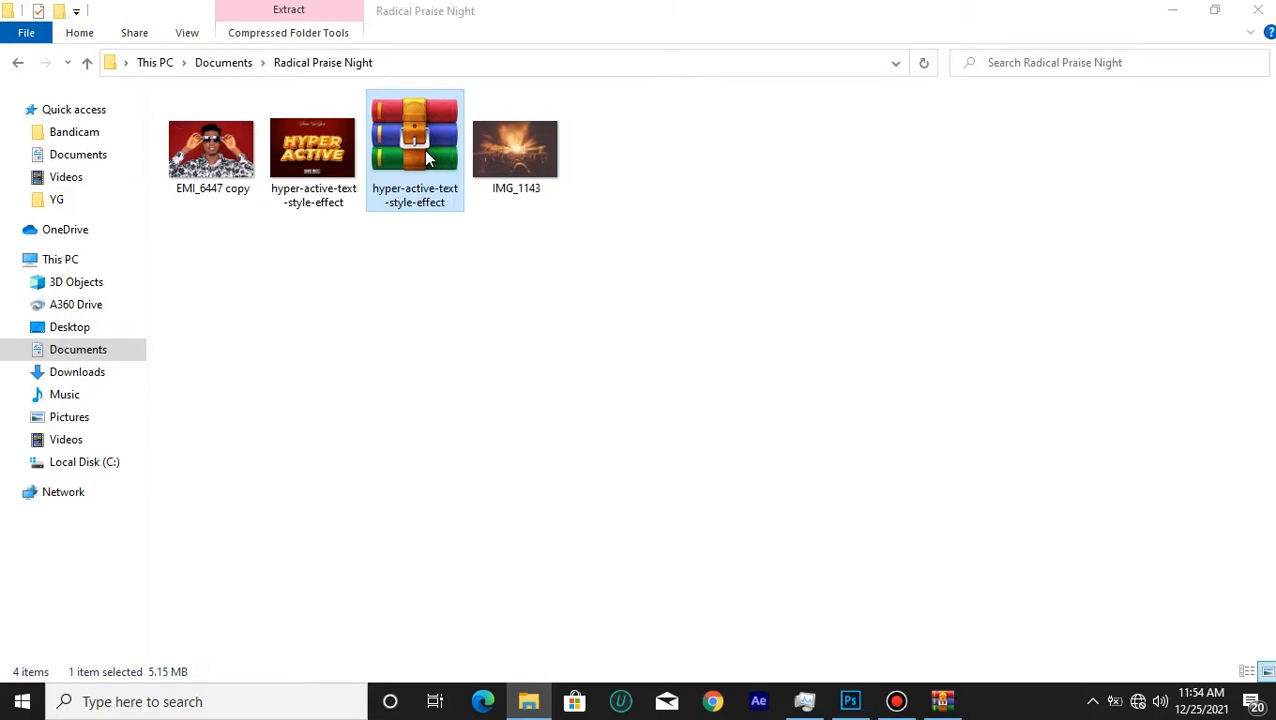
{"action": "double_click", "coordinate": [426, 158]}
{"action": "left_click", "coordinate": [133, 279]}
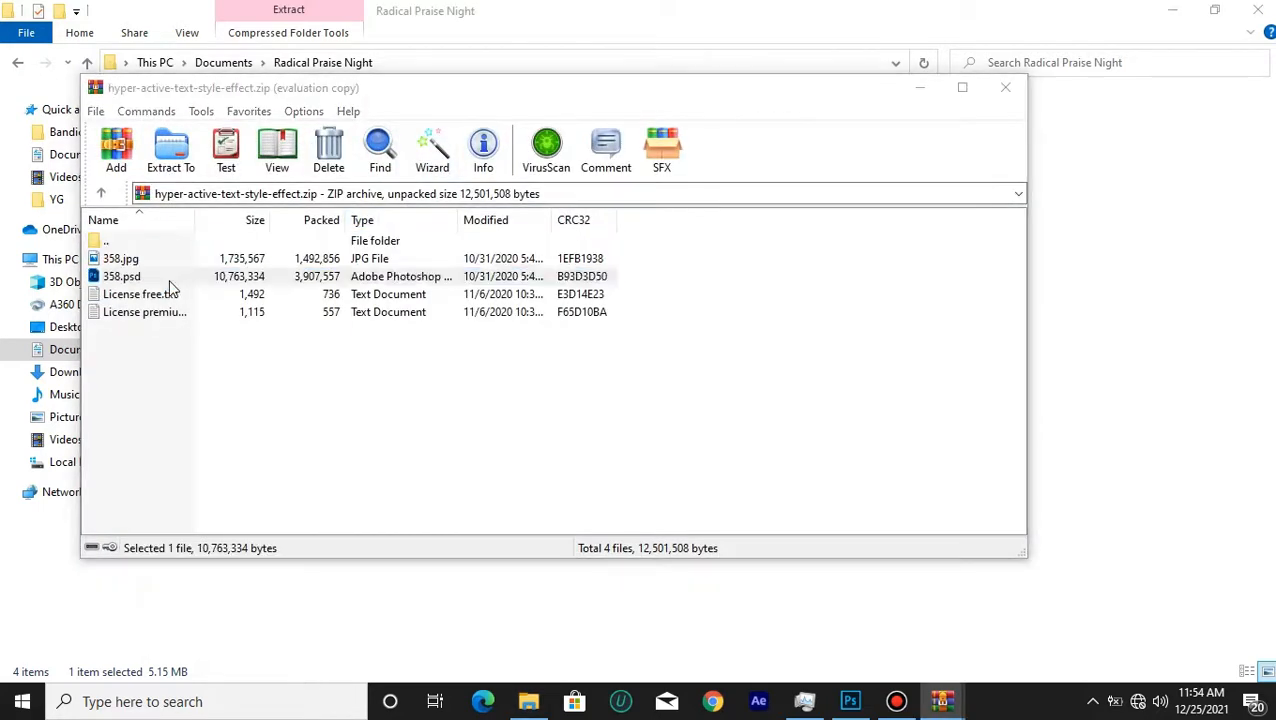
{"action": "left_click", "coordinate": [698, 250]}
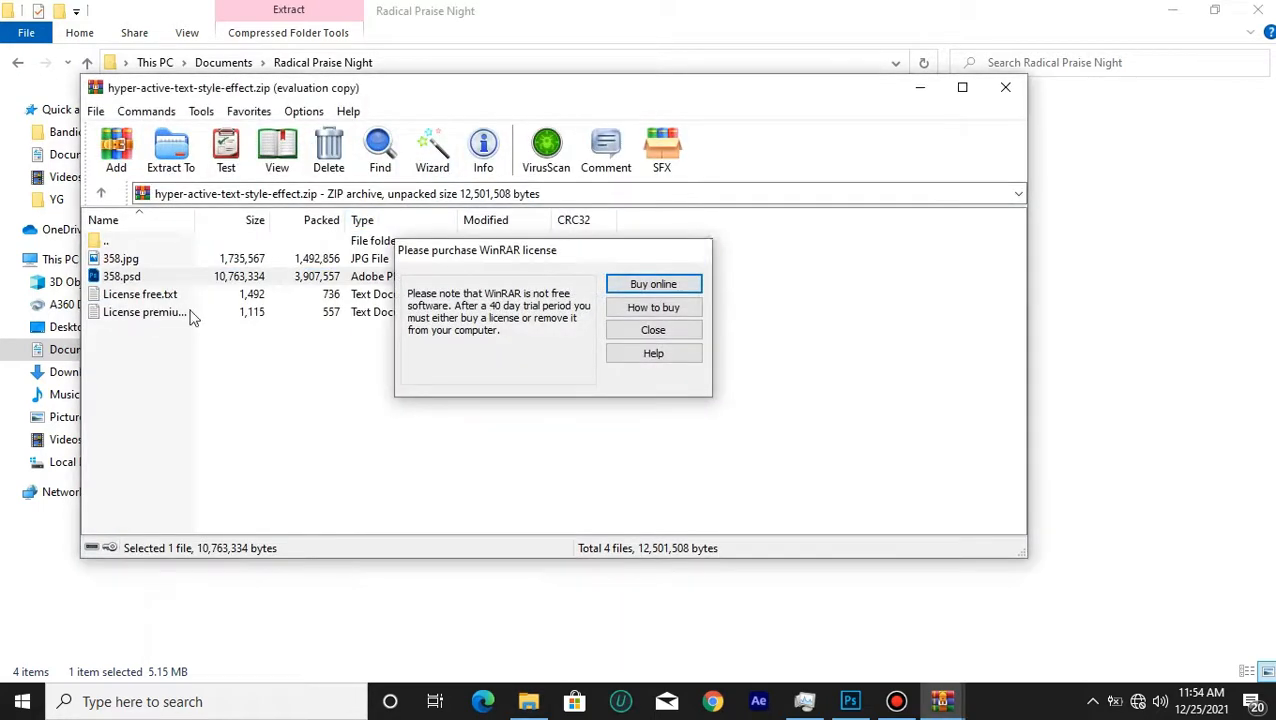
{"action": "double_click", "coordinate": [166, 279]}
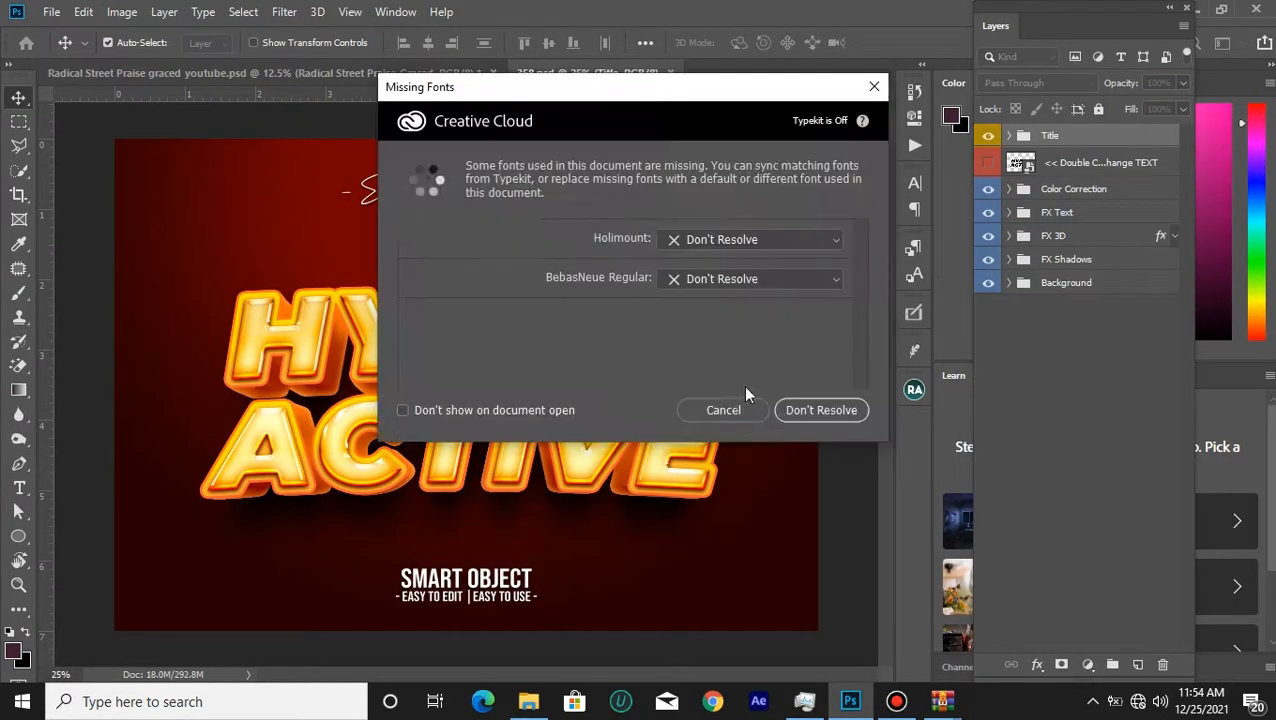
{"action": "left_click", "coordinate": [737, 409]}
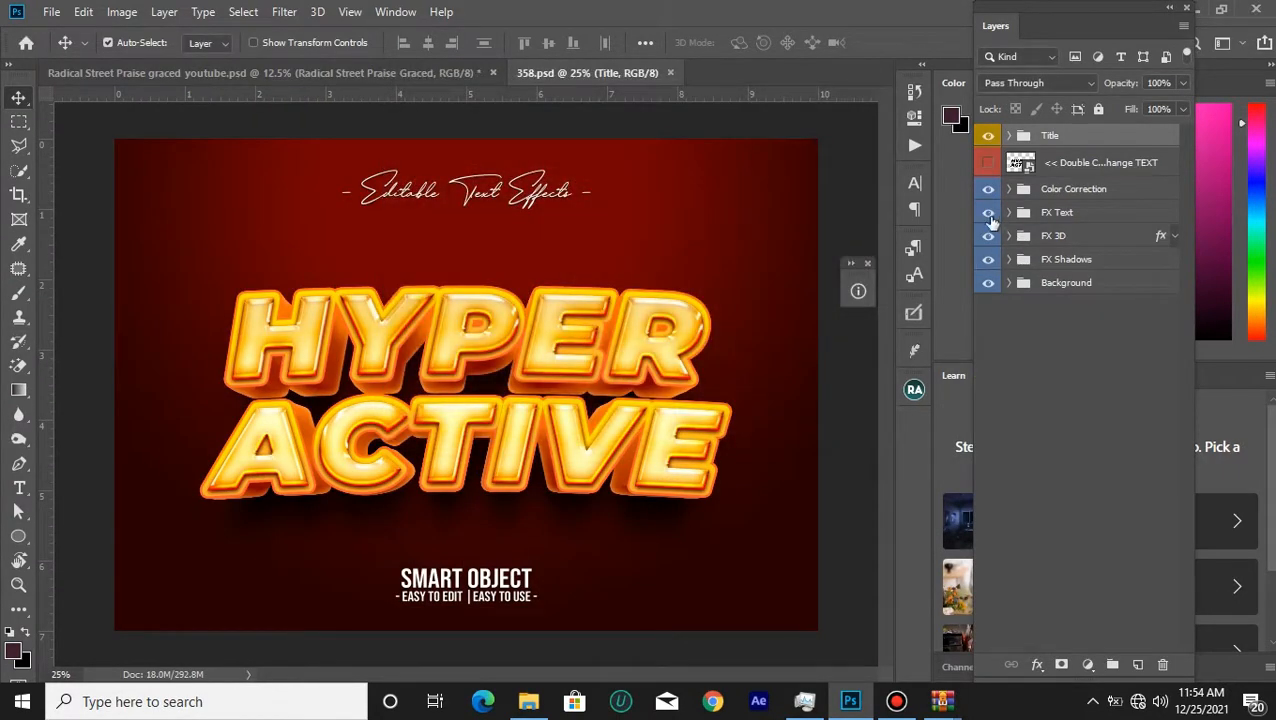
Open the contents of the "Double Click to Change TEXT" smart object, leaving its missing font unresolved.
{"action": "left_click", "coordinate": [1090, 170]}
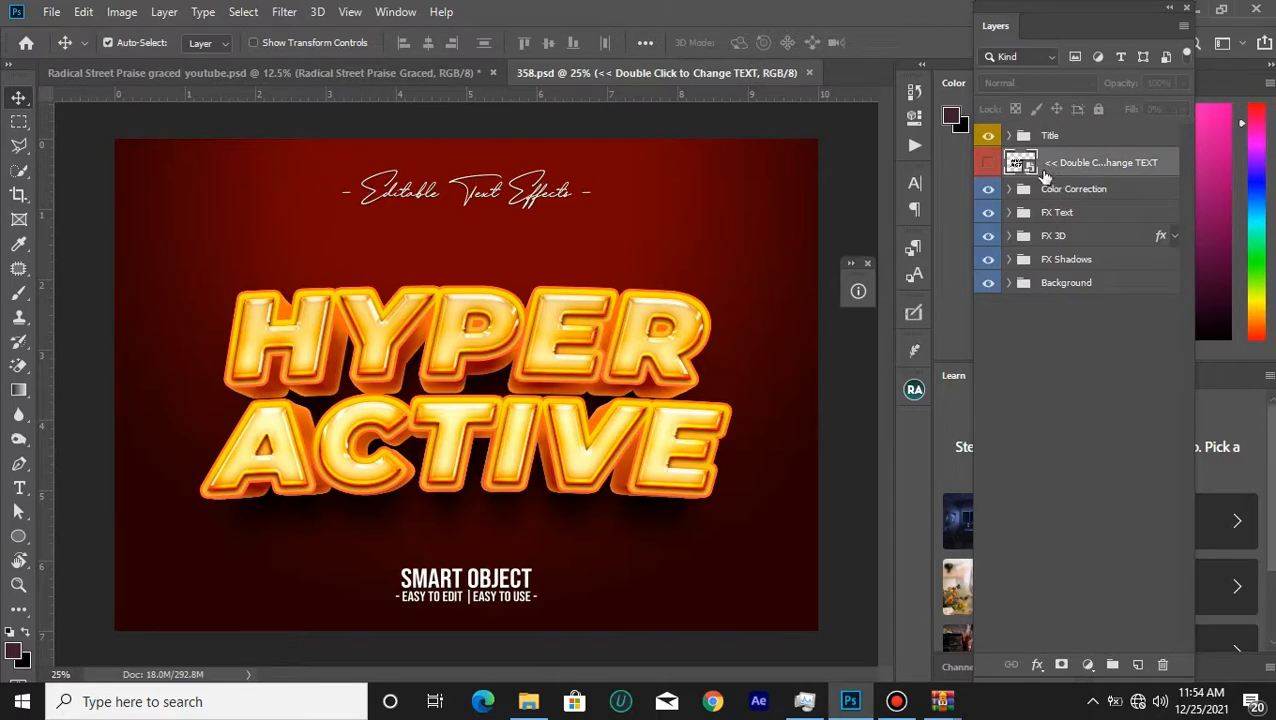
{"action": "double_click", "coordinate": [1028, 168]}
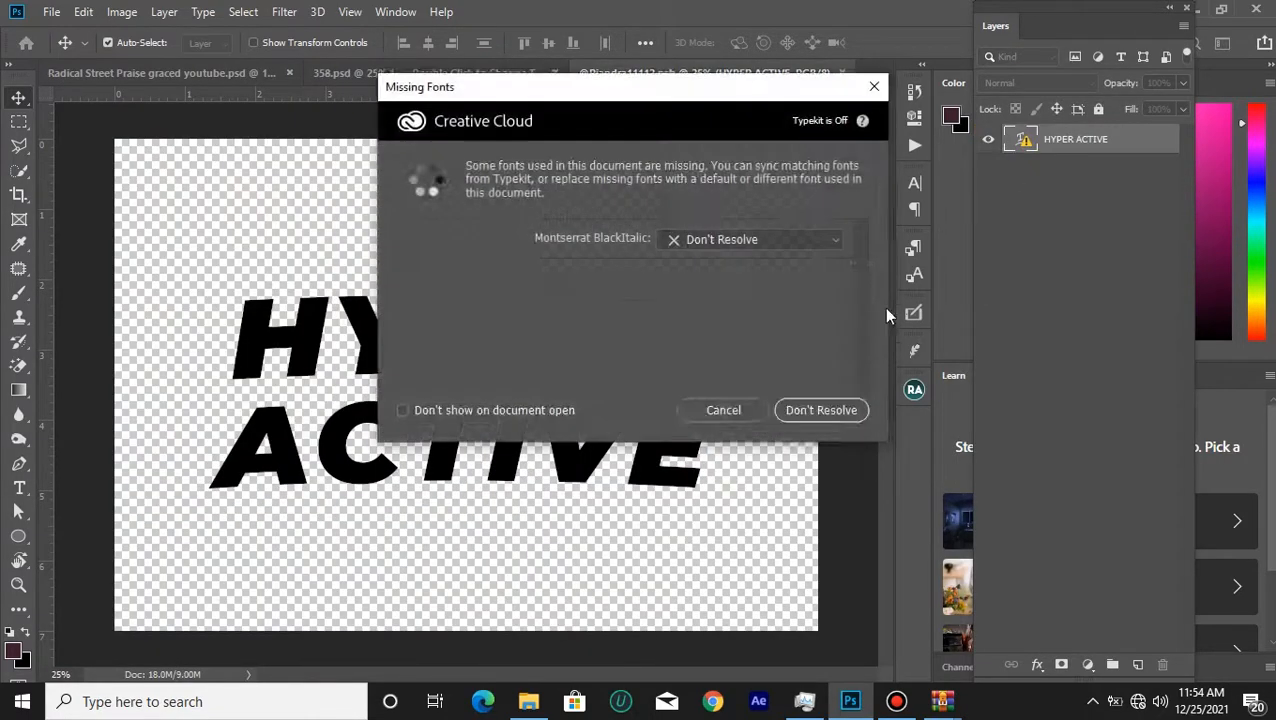
{"action": "left_click", "coordinate": [738, 417]}
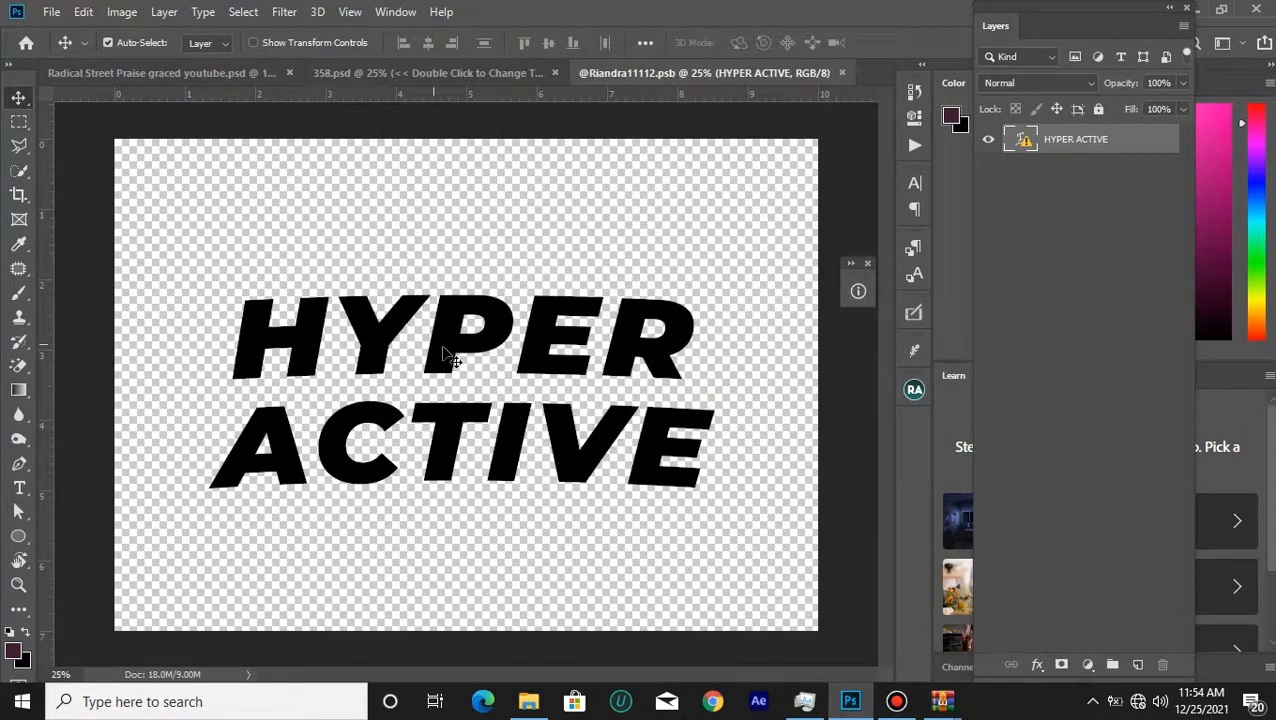
Open the HYPER ACTIVE text layer for editing with font substitution accepted, and clear its wording.
{"action": "left_click", "coordinate": [915, 184]}
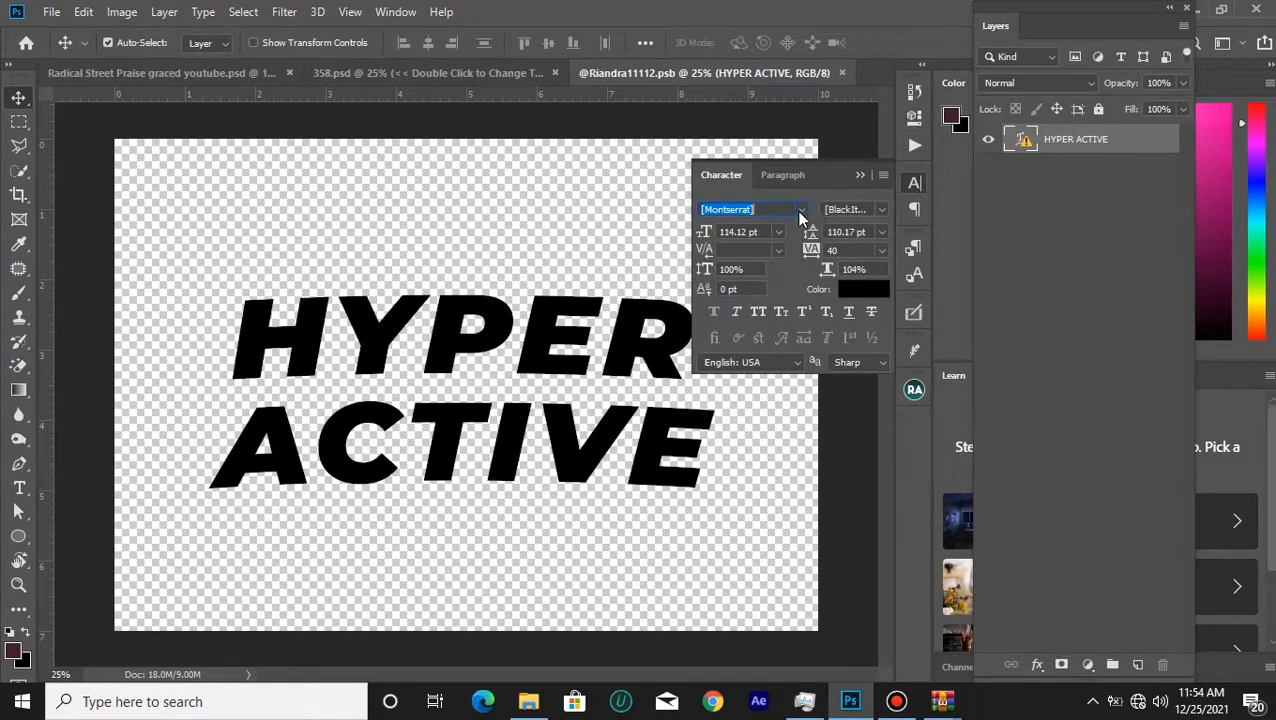
{"action": "left_click", "coordinate": [801, 211]}
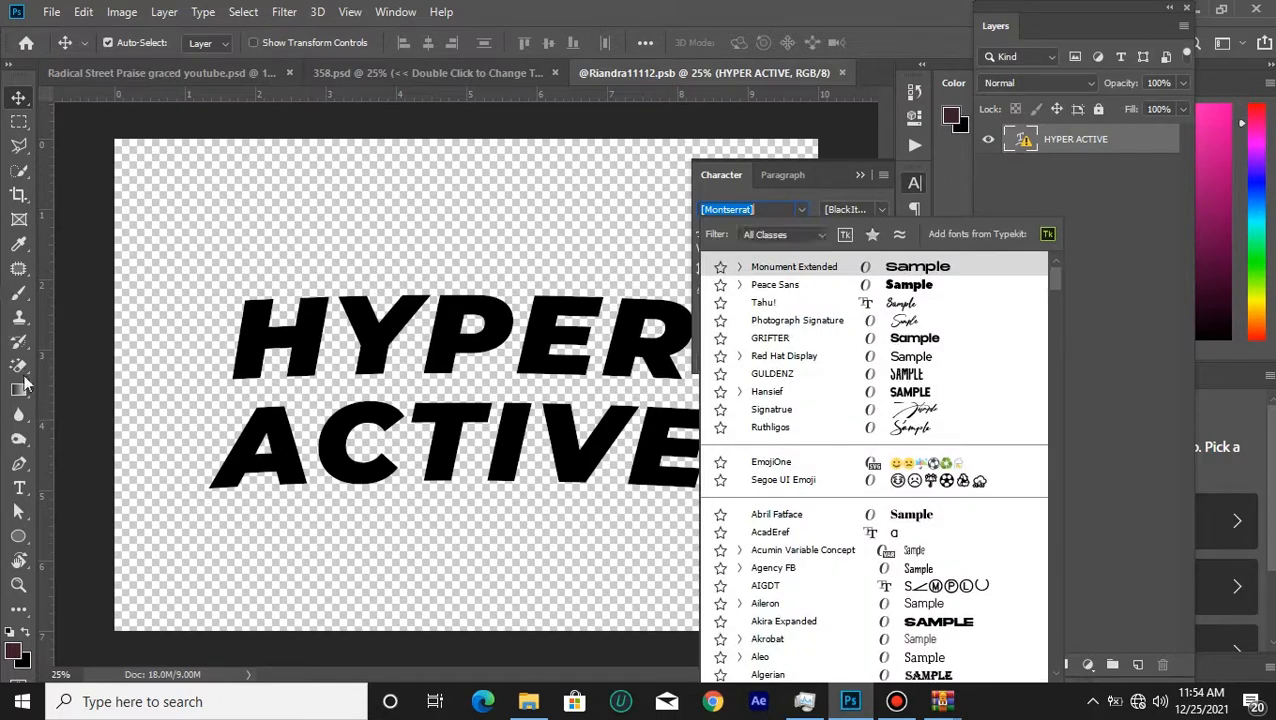
{"action": "left_click", "coordinate": [24, 491]}
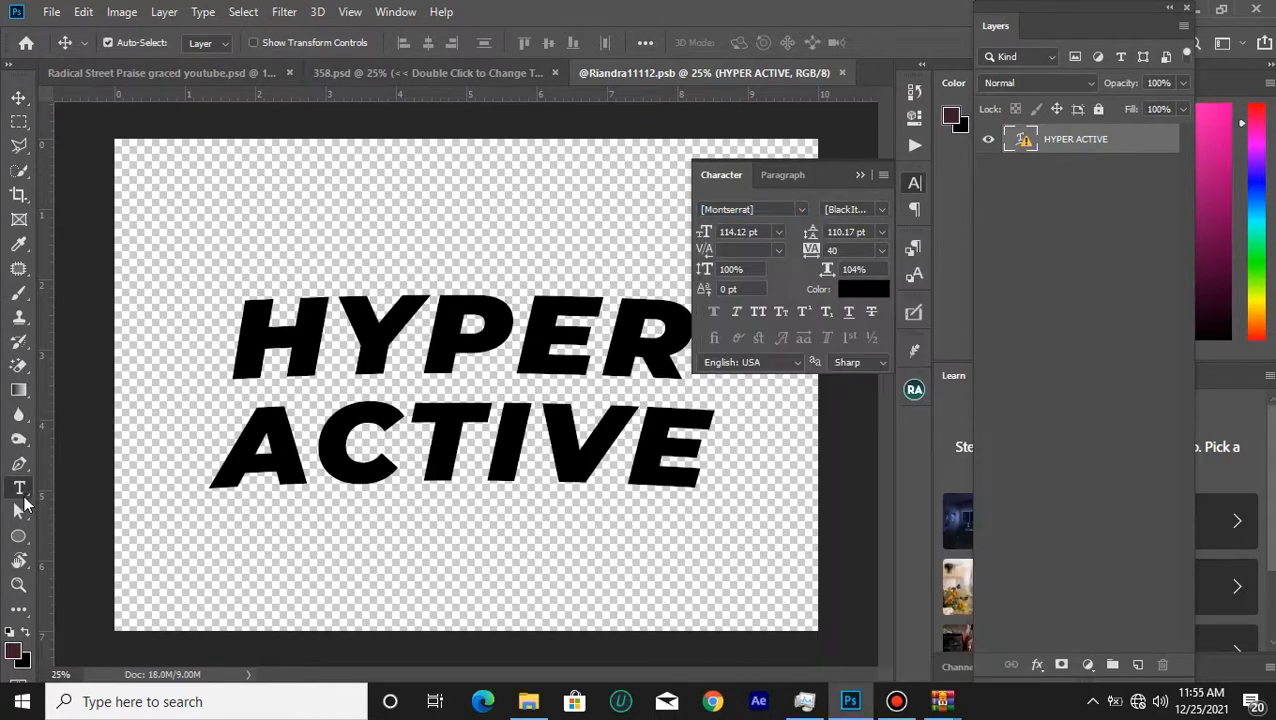
{"action": "left_click", "coordinate": [26, 490]}
{"action": "left_click", "coordinate": [395, 382]}
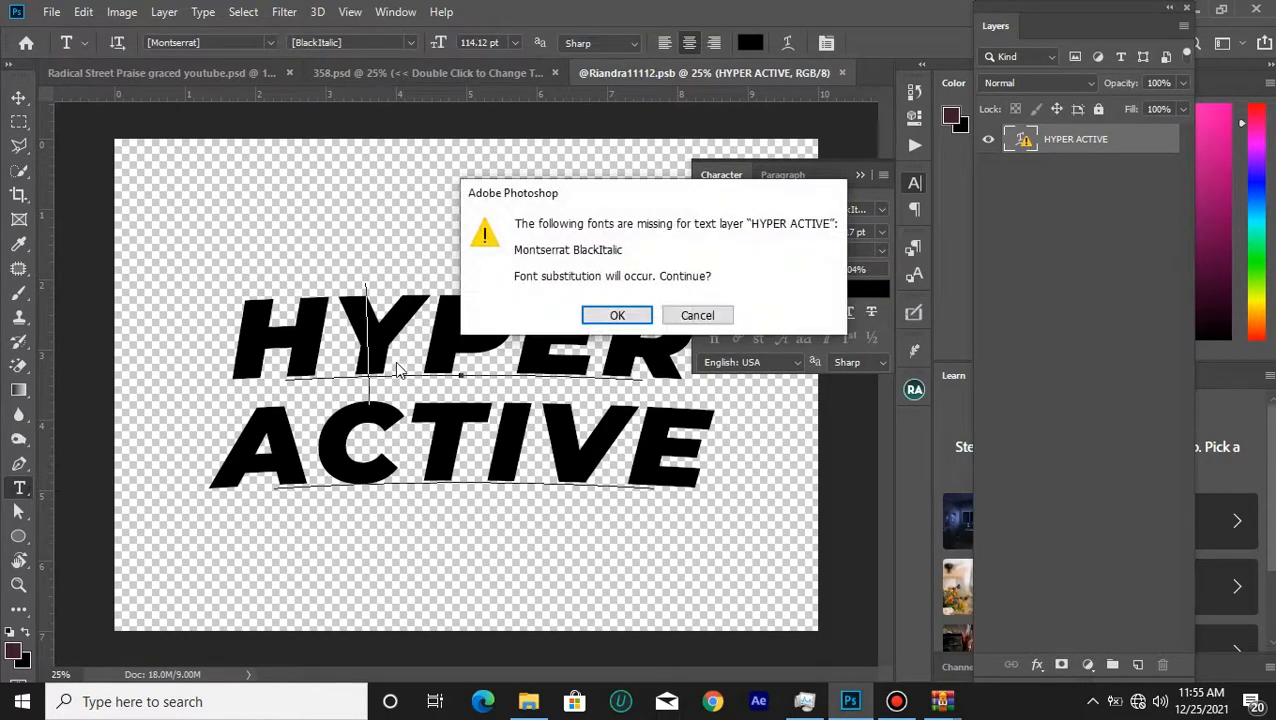
{"action": "left_click", "coordinate": [620, 313]}
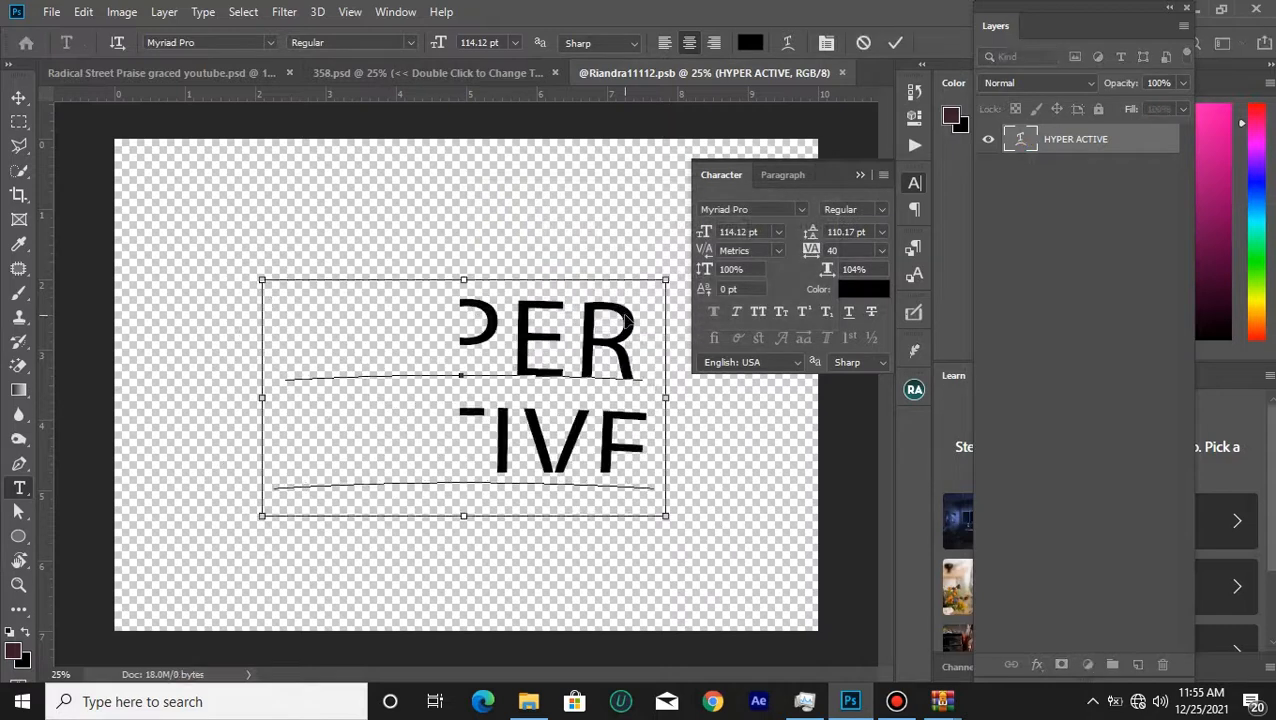
{"action": "key", "text": "ctrl+a"}
{"action": "key", "text": "BackSpace"}
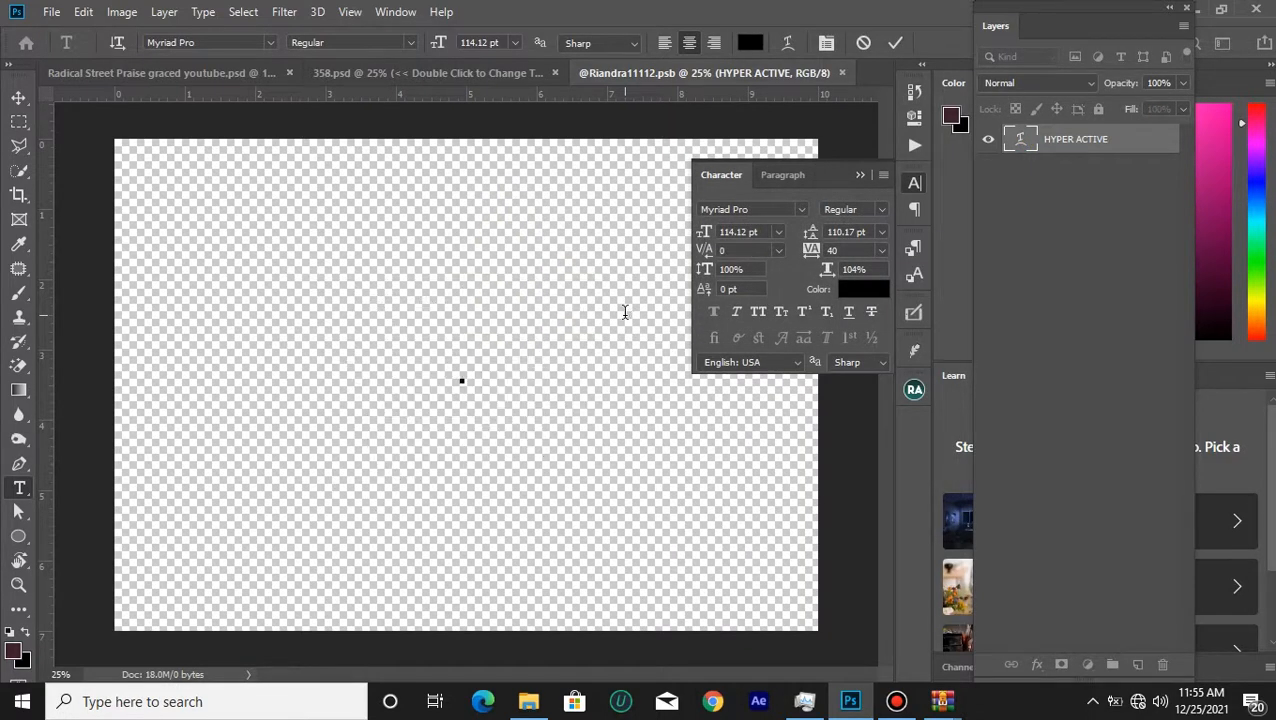
Enter RADICAL, STREET and PRAISE on three separate lines as the new title text and commit it.
{"action": "type", "text": "ra"}
{"action": "key", "text": "BackSpace"}
{"action": "key", "text": "BackSpace"}
{"action": "type", "text": "RADU"}
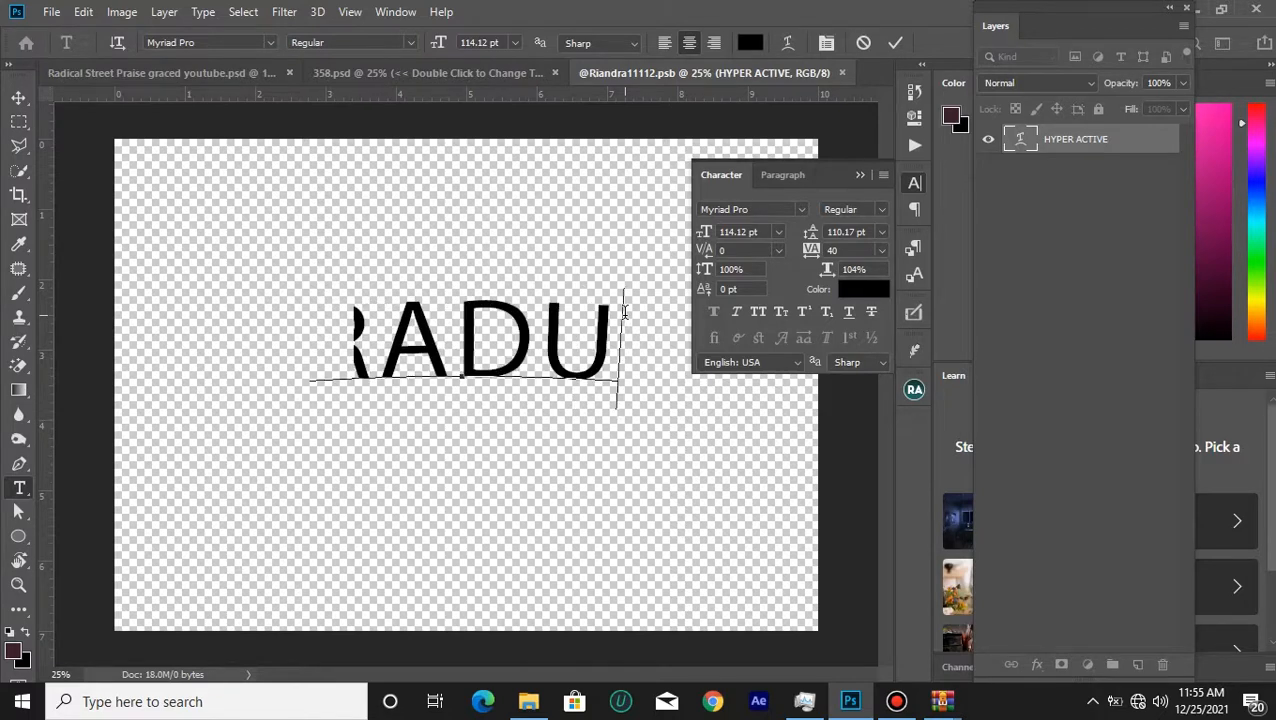
{"action": "key", "text": "BackSpace"}
{"action": "type", "text": "ICAL"}
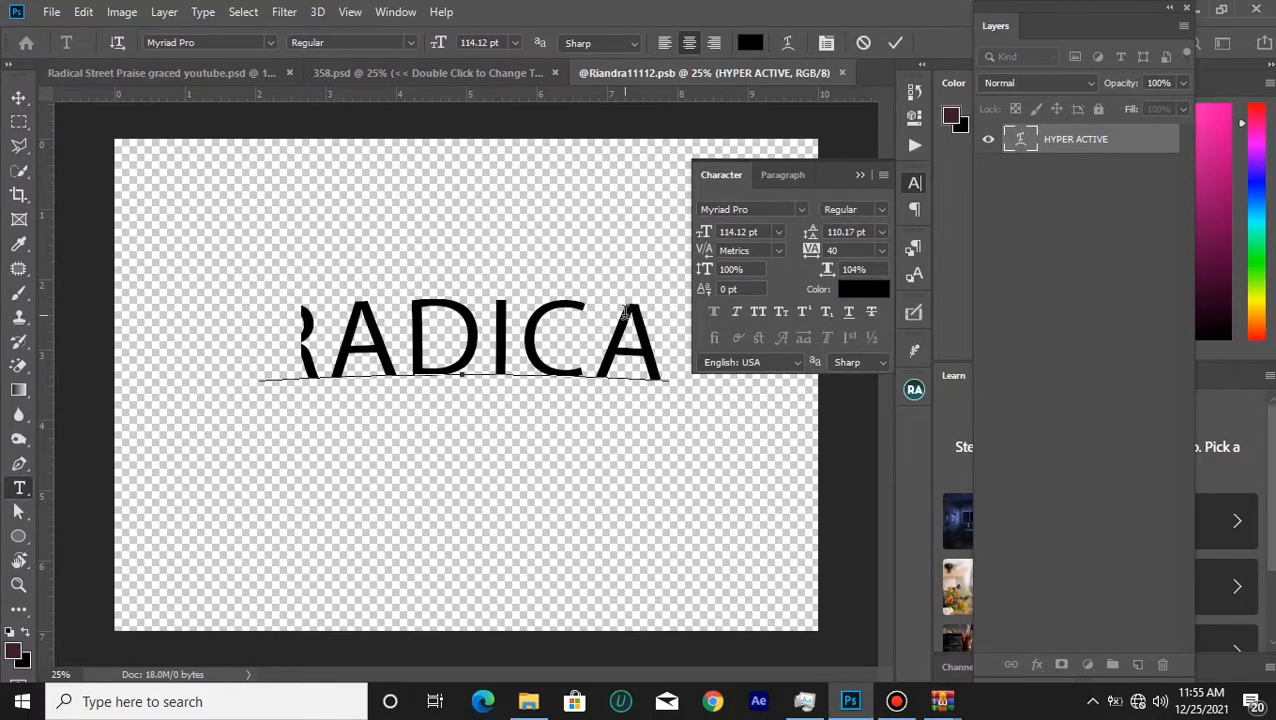
{"action": "key", "text": "Return"}
{"action": "type", "text": "STREET"}
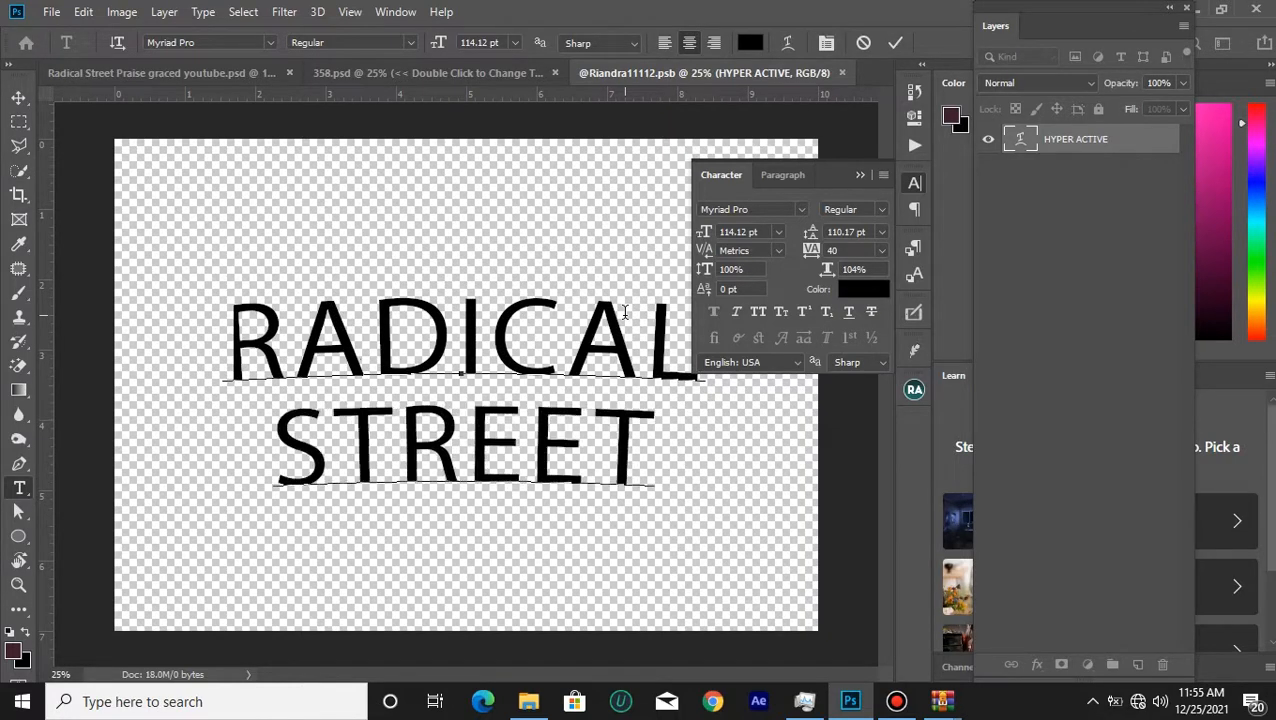
{"action": "key", "text": "Return"}
{"action": "type", "text": "PRAISE"}
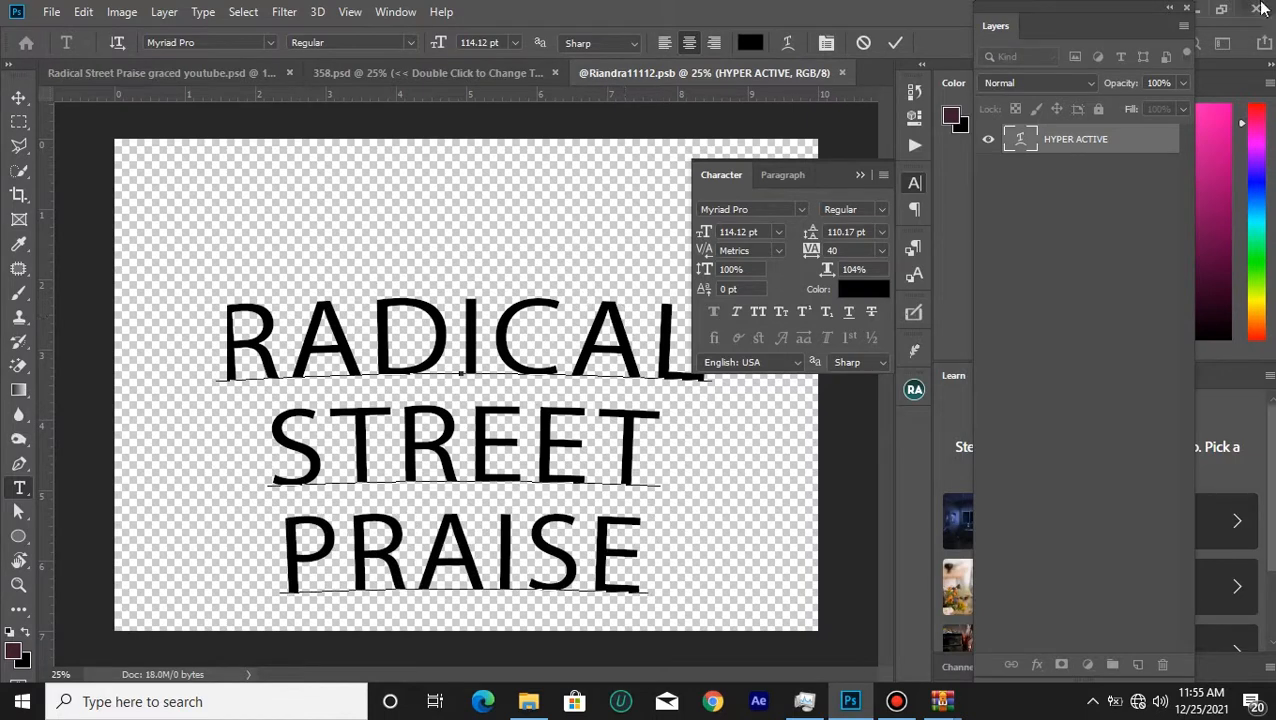
{"action": "left_click", "coordinate": [896, 42]}
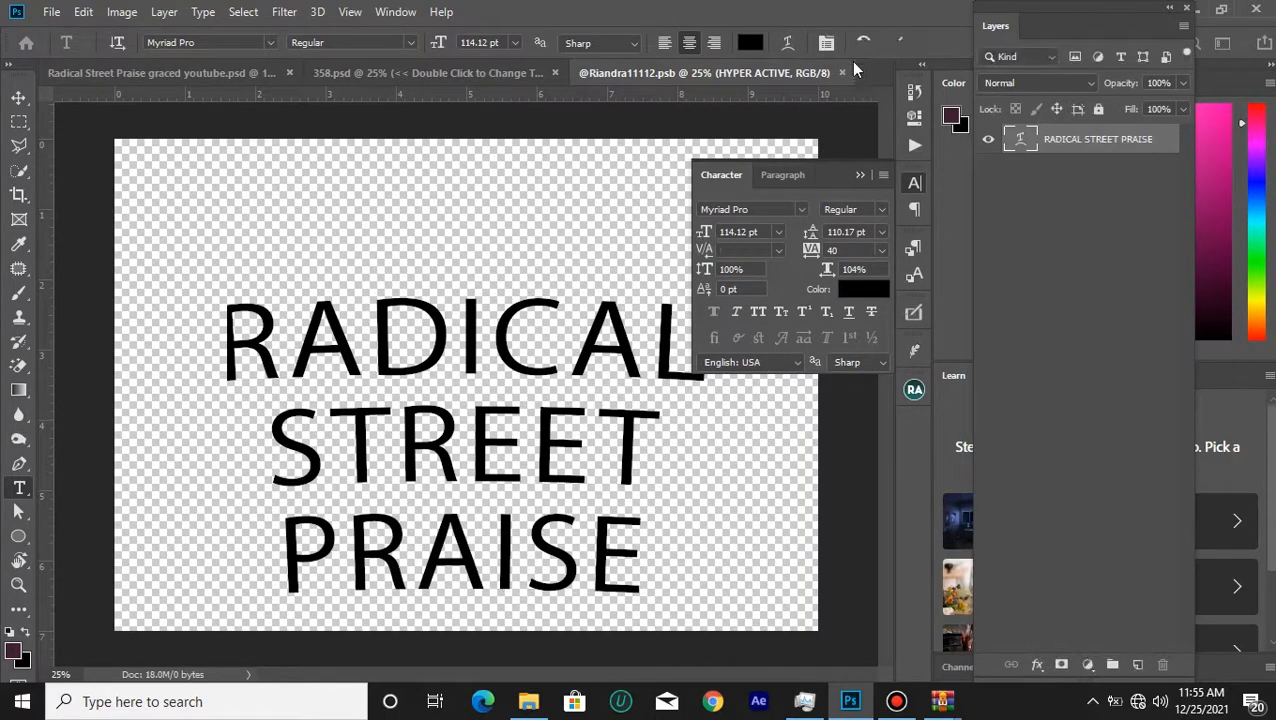
{"action": "left_click", "coordinate": [18, 97]}
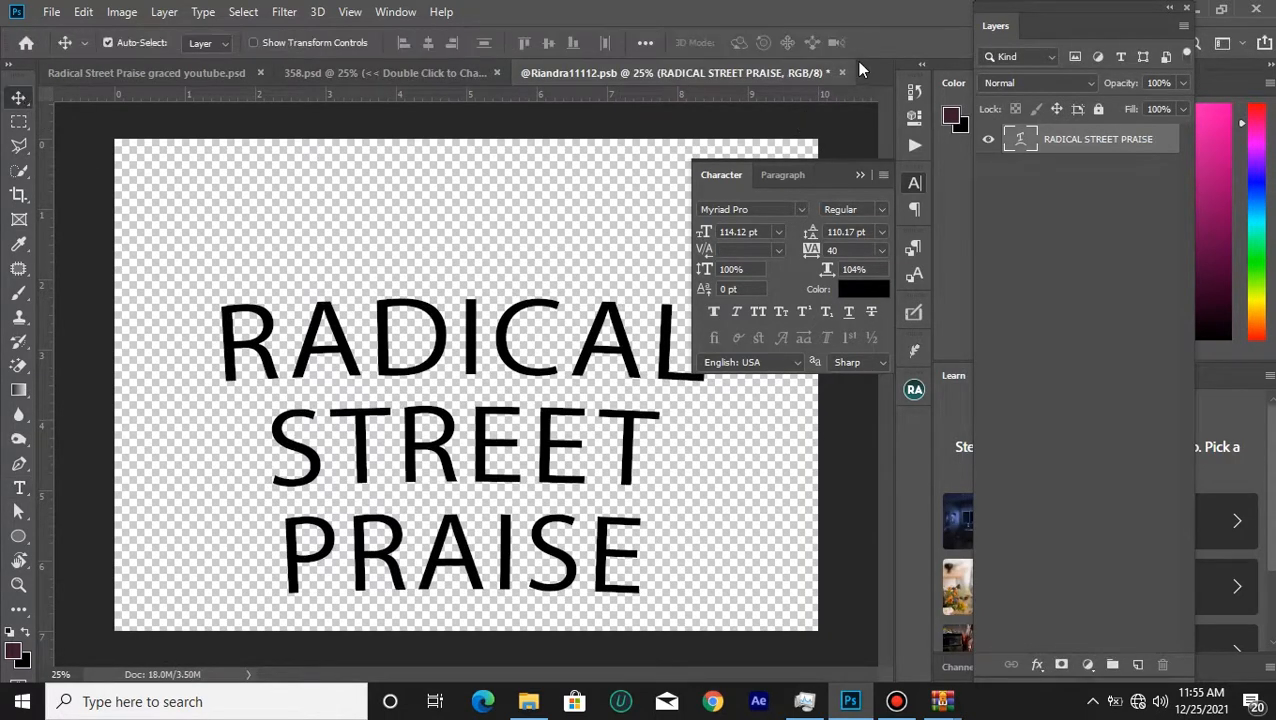
Set the title text's font to Monument Extended and move the text slightly up and to the right.
{"action": "left_click", "coordinate": [802, 210]}
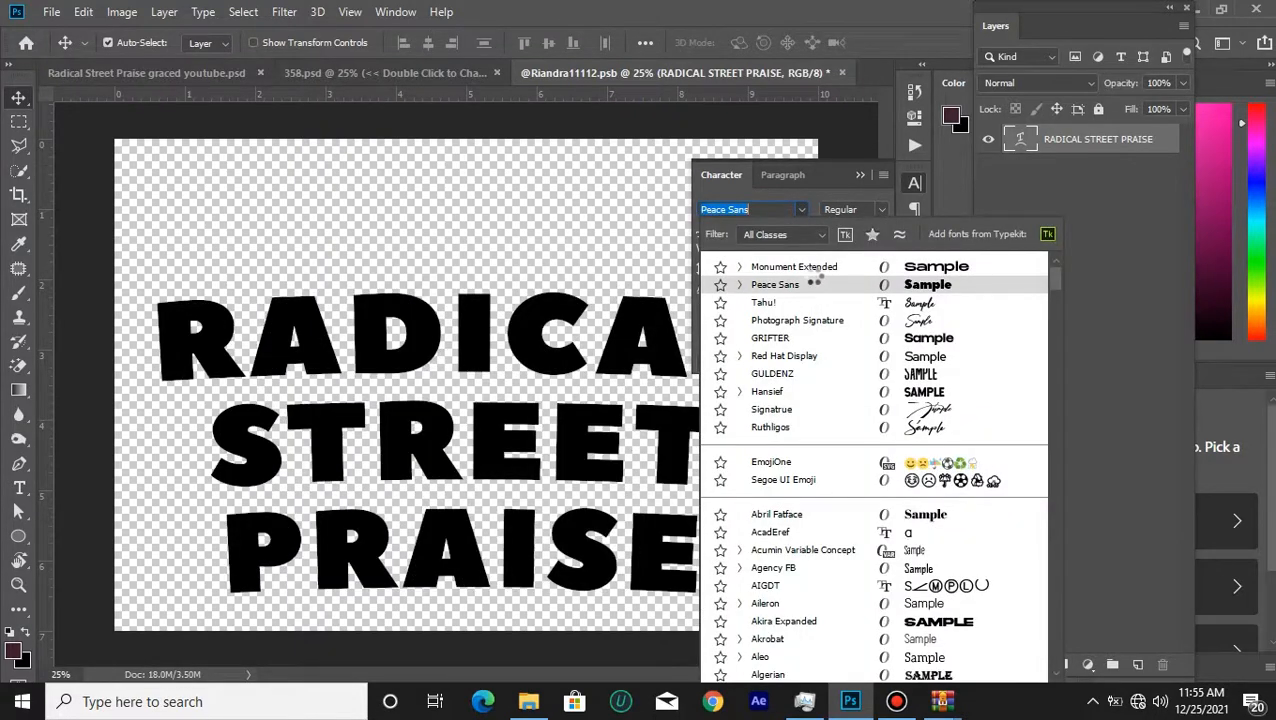
{"action": "left_click", "coordinate": [810, 267]}
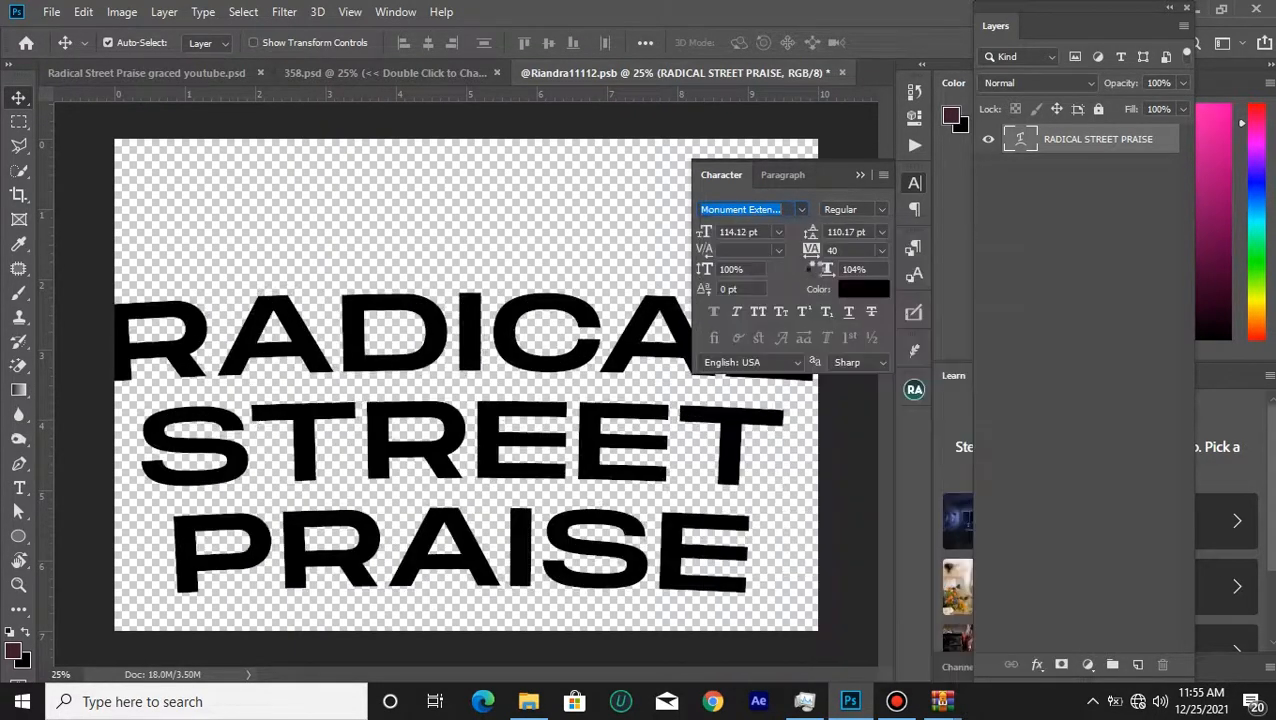
{"action": "left_click_drag", "start_coordinate": [565, 358], "coordinate": [592, 323]}
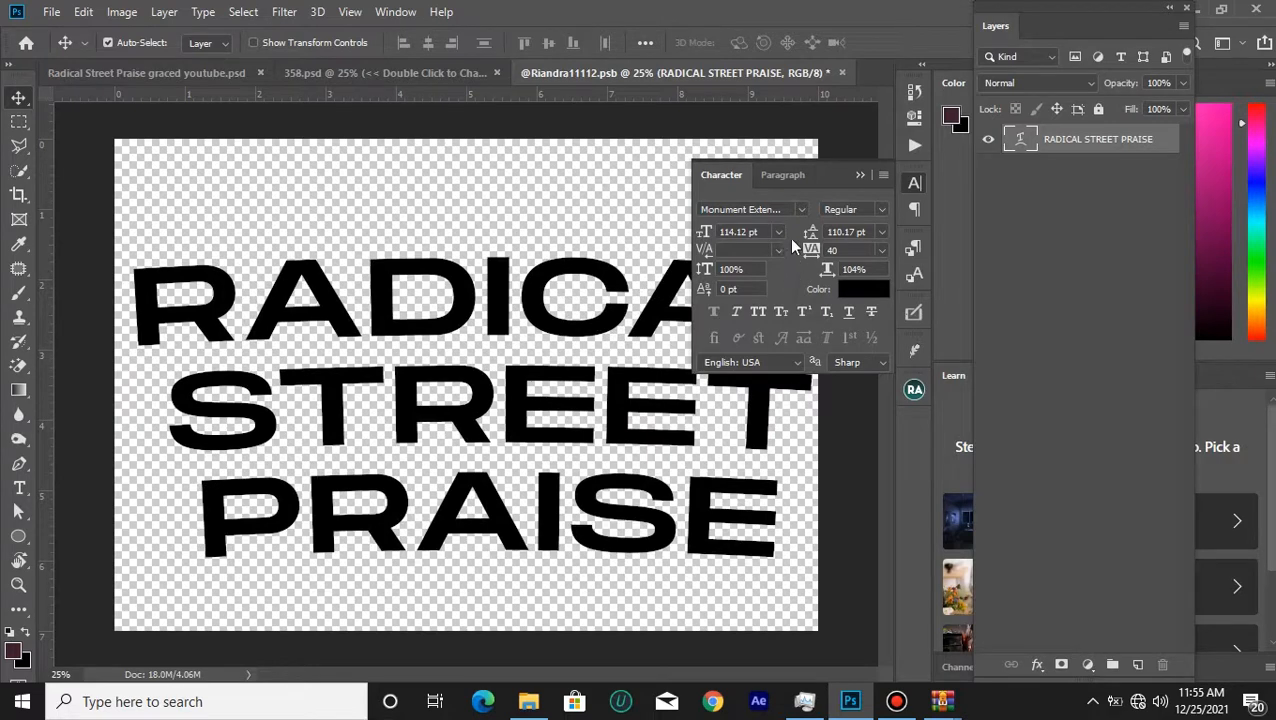
Set the title's font size to 111.12 pt, tighten its leading, and save the smart object with the text shifted slightly up and left.
{"action": "left_click_drag", "start_coordinate": [706, 236], "coordinate": [700, 236]}
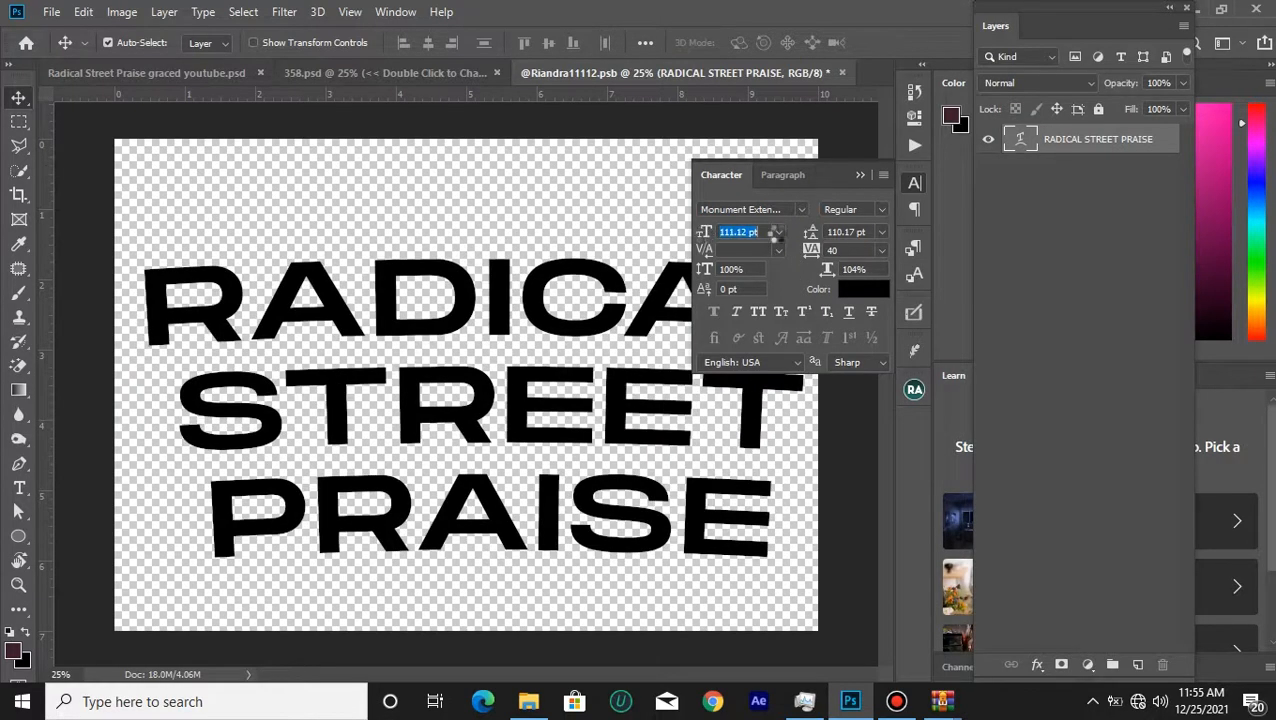
{"action": "left_click_drag", "start_coordinate": [810, 232], "coordinate": [803, 232]}
{"action": "left_click", "coordinate": [862, 177]}
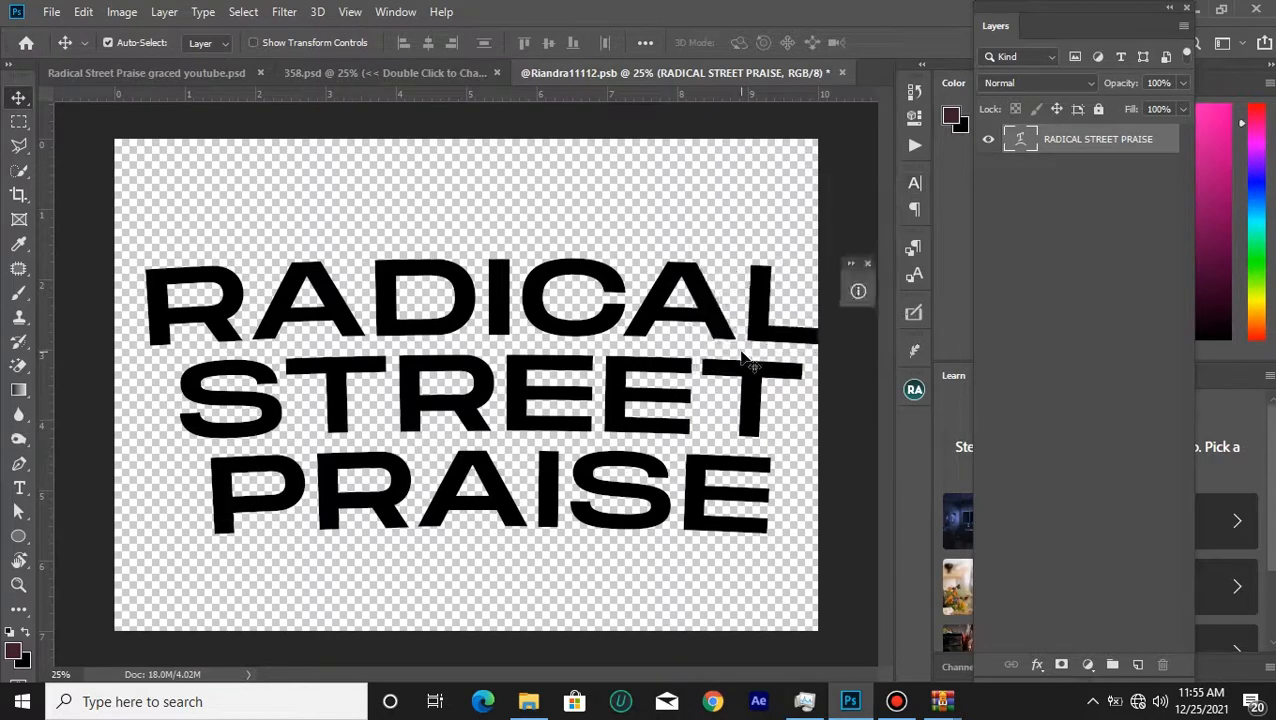
{"action": "left_click_drag", "start_coordinate": [626, 419], "coordinate": [612, 408]}
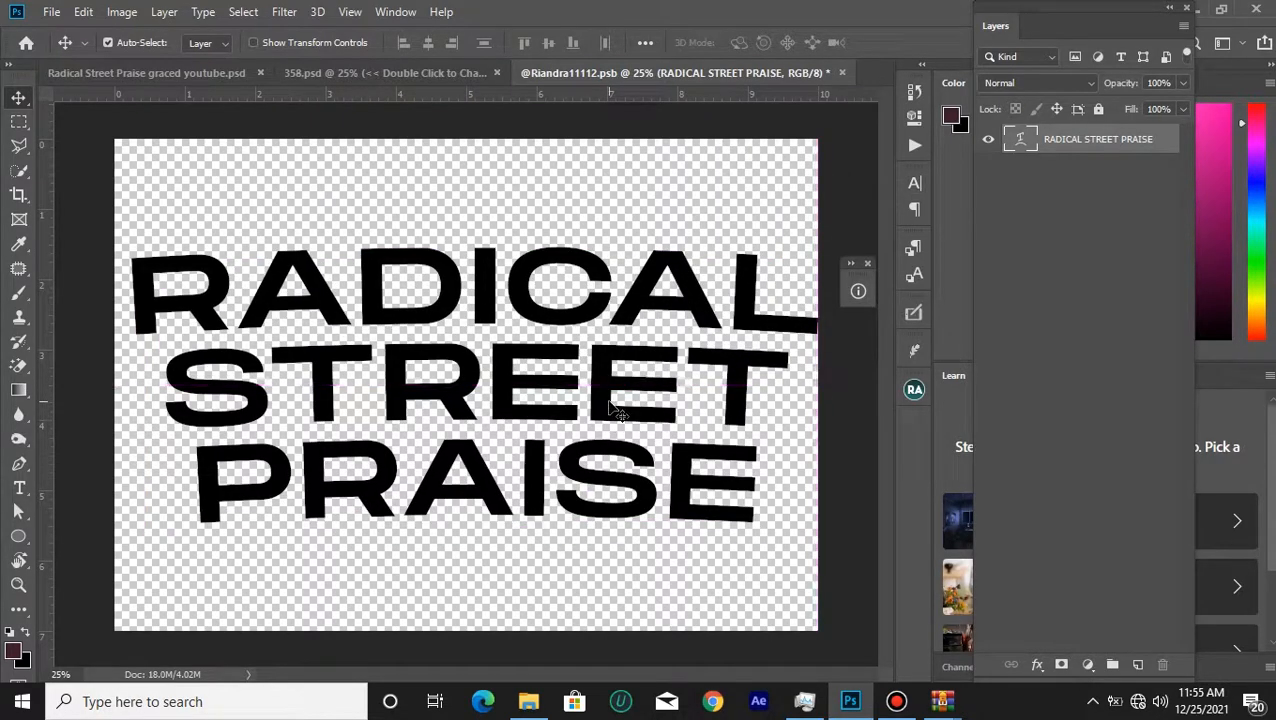
{"action": "key", "text": "ctrl+s"}
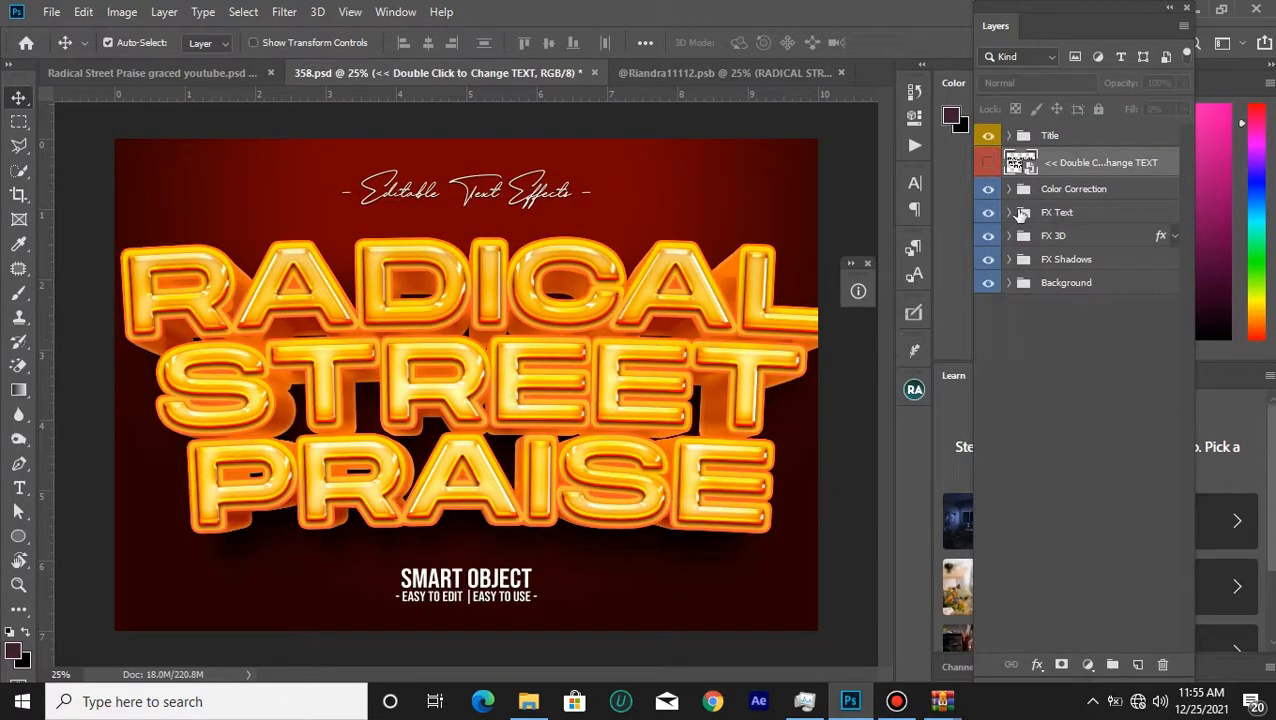
Hide the Title and Background groups in 358.psd and stamp the visible text effect onto a new layer.
{"action": "left_click", "coordinate": [987, 136]}
{"action": "left_click_drag", "start_coordinate": [988, 190], "coordinate": [990, 237]}
{"action": "left_click_drag", "start_coordinate": [988, 283], "coordinate": [987, 240]}
{"action": "left_click_drag", "start_coordinate": [988, 189], "coordinate": [988, 277]}
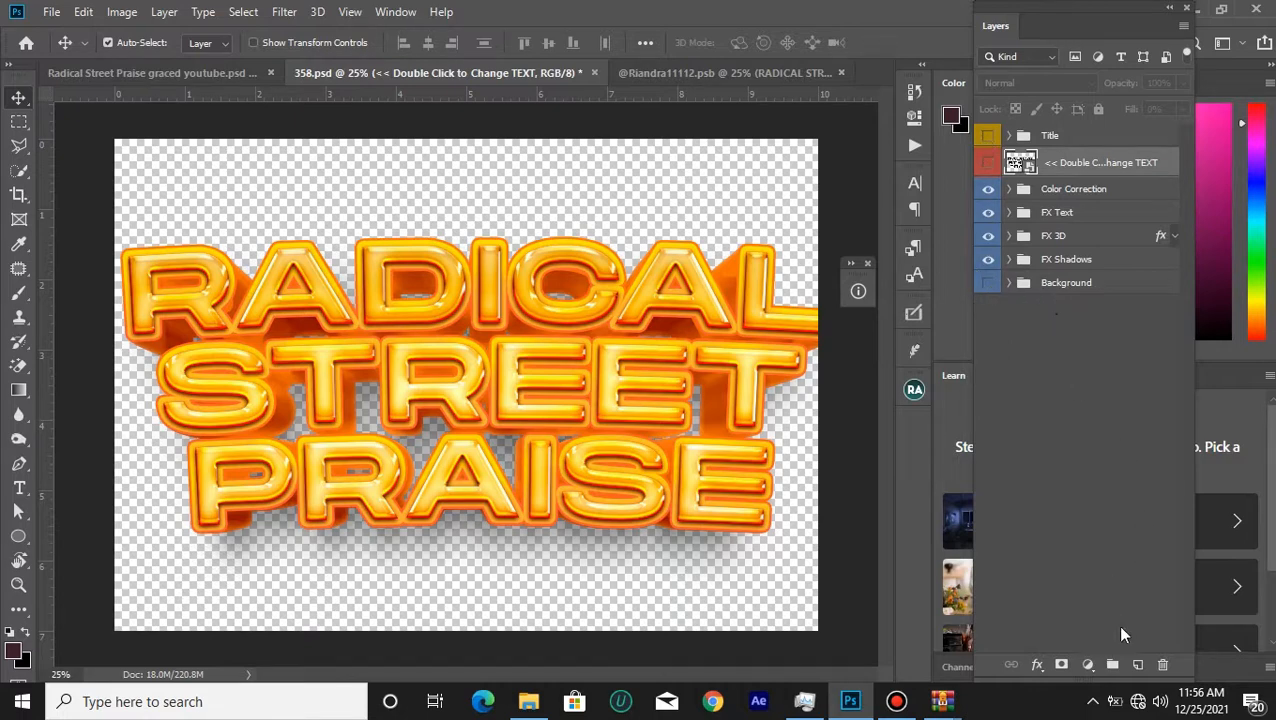
{"action": "left_click", "coordinate": [1139, 665]}
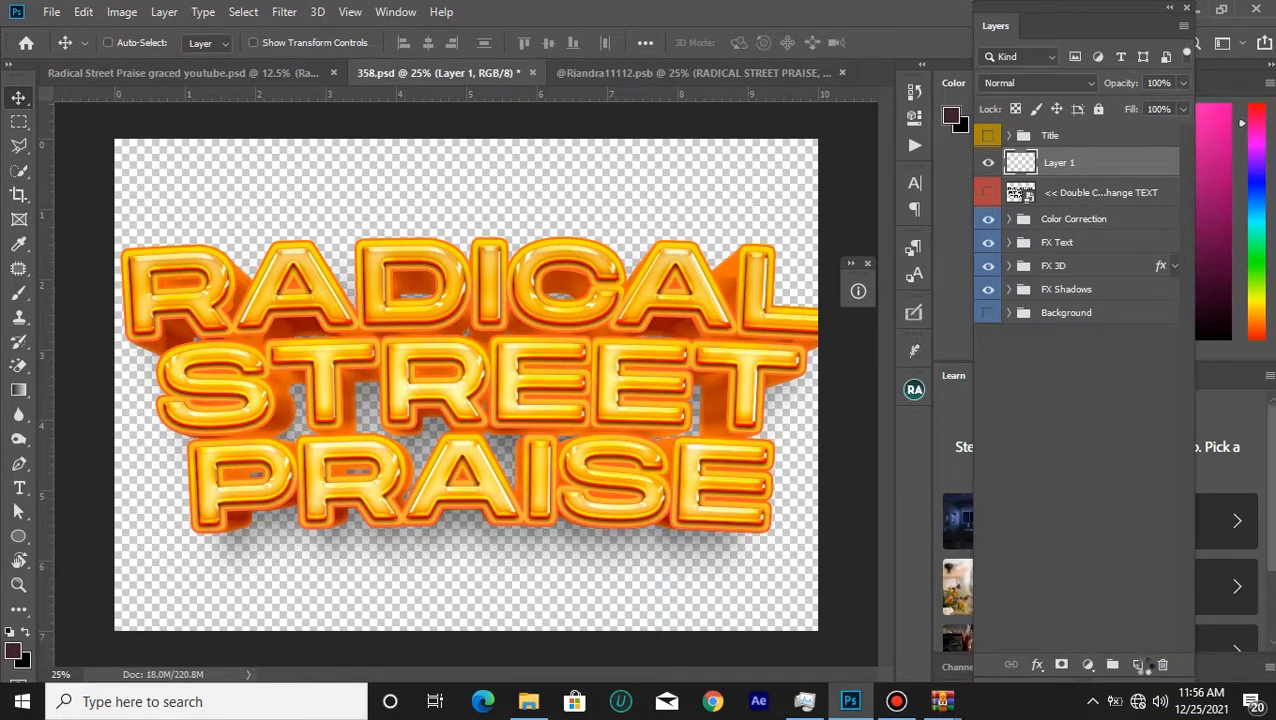
{"action": "key", "text": "ctrl+shift+alt+e"}
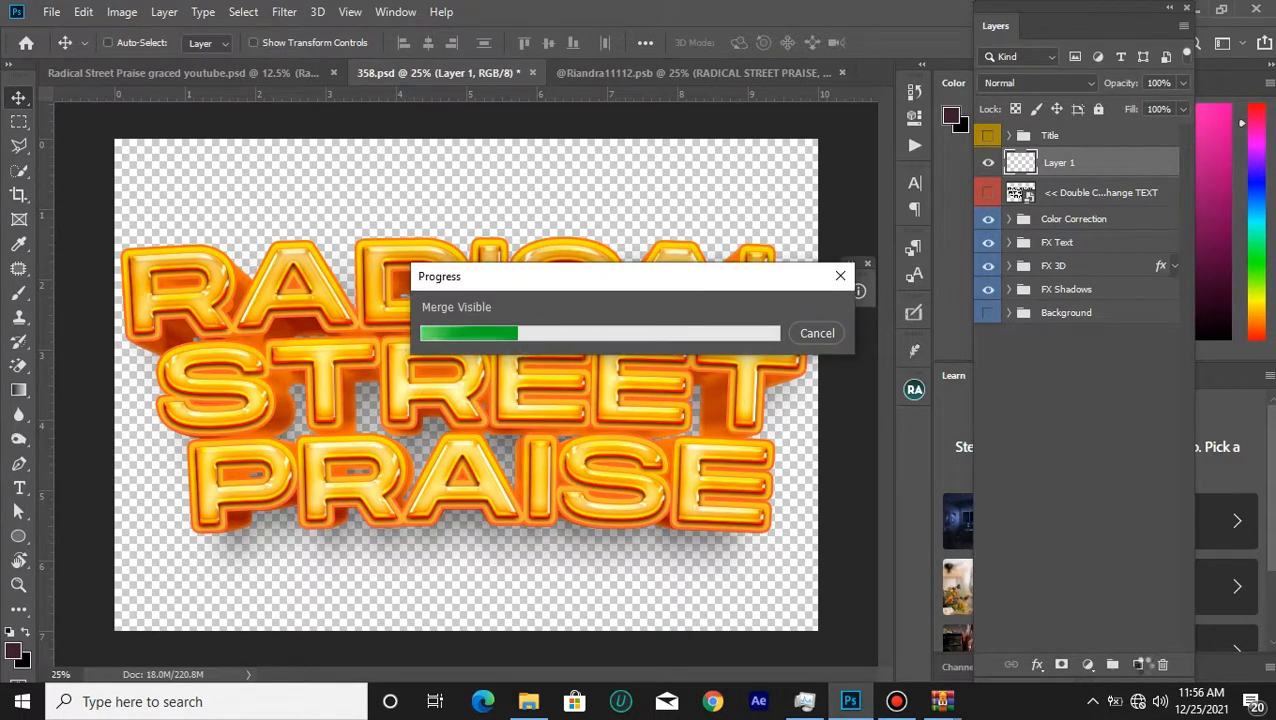
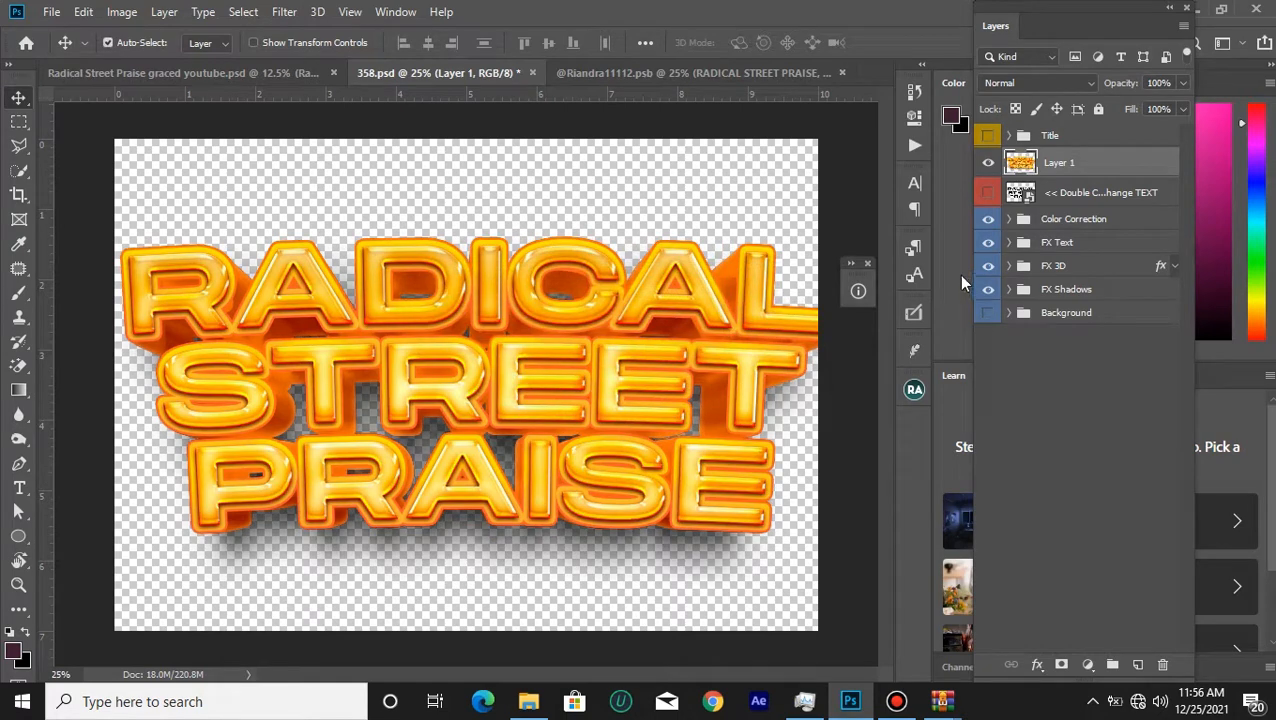
Hide the Color Correction, FX Text, FX 3D and FX Shadows groups and toggle Layer 1 to check the stamped title.
{"action": "left_click_drag", "start_coordinate": [987, 228], "coordinate": [988, 290]}
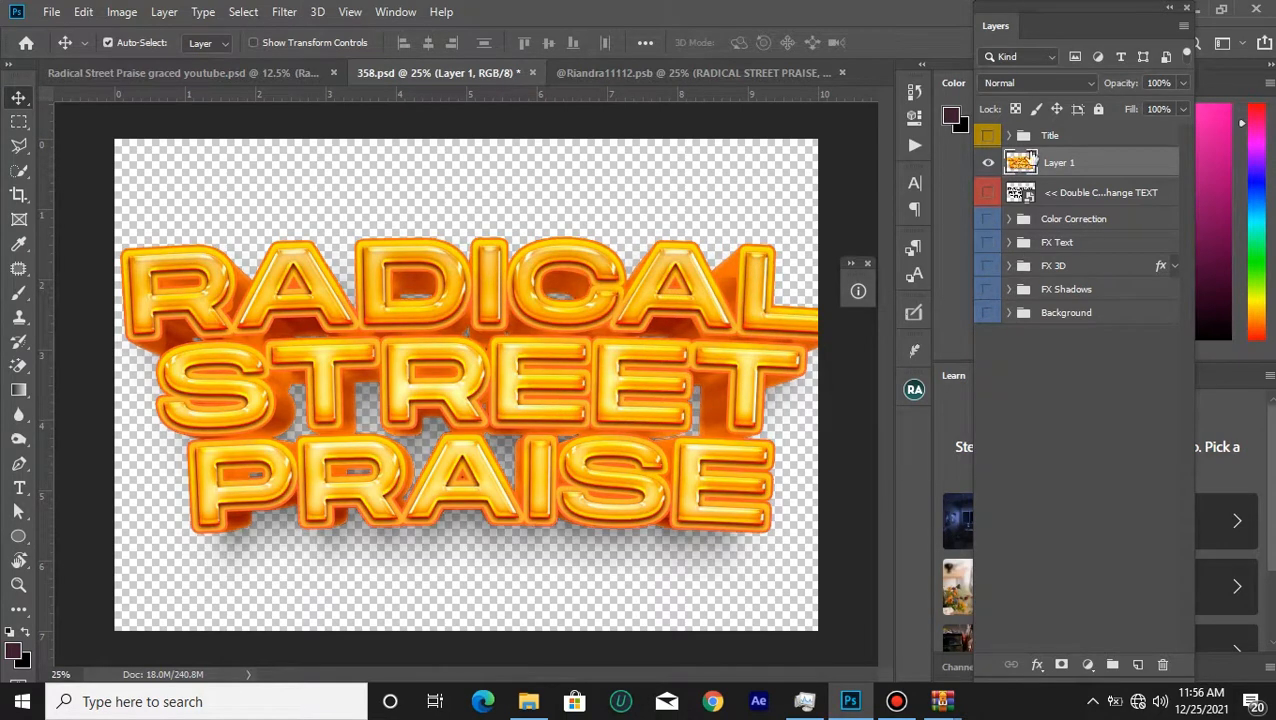
{"action": "left_click", "coordinate": [988, 163]}
{"action": "left_click", "coordinate": [988, 163]}
{"action": "left_click", "coordinate": [988, 163]}
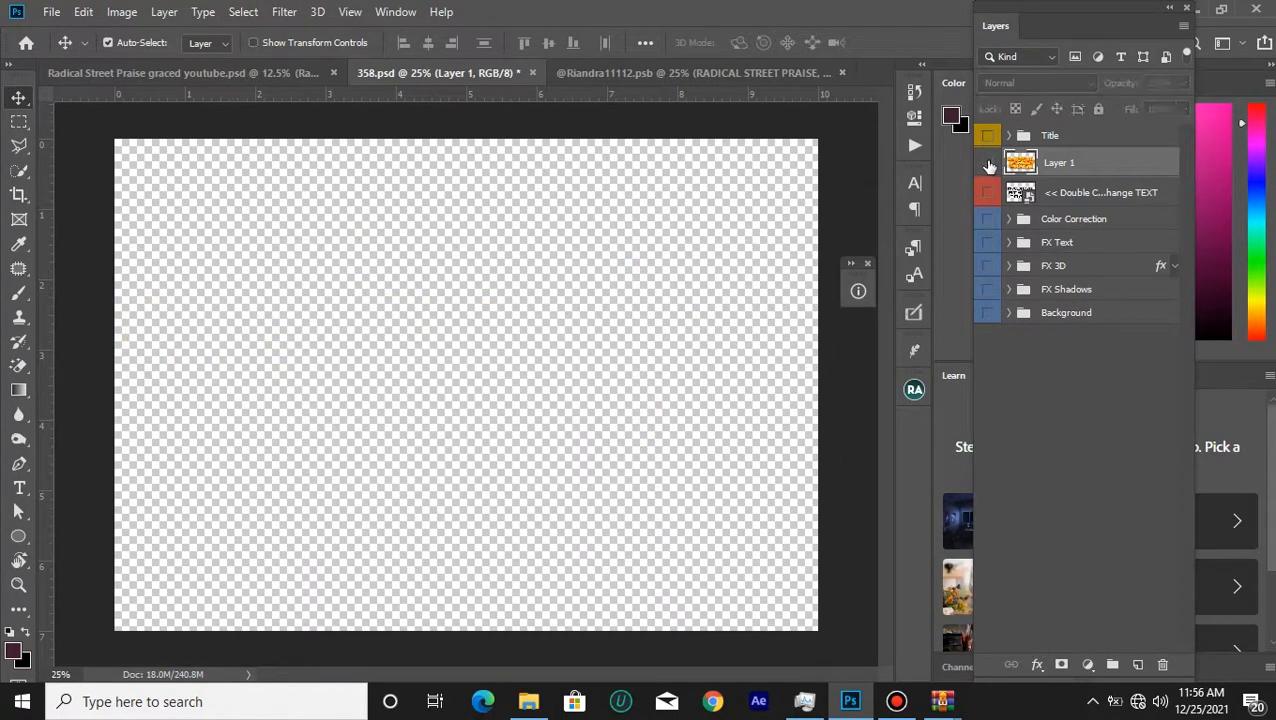
{"action": "left_click", "coordinate": [988, 163]}
Copy the stamped title into the Radical Street Praise flyer, scale it down in the flyer's lower-left corner, and delete that copy.
{"action": "left_click_drag", "start_coordinate": [641, 421], "coordinate": [348, 235]}
{"action": "left_click_drag", "start_coordinate": [477, 500], "coordinate": [447, 473]}
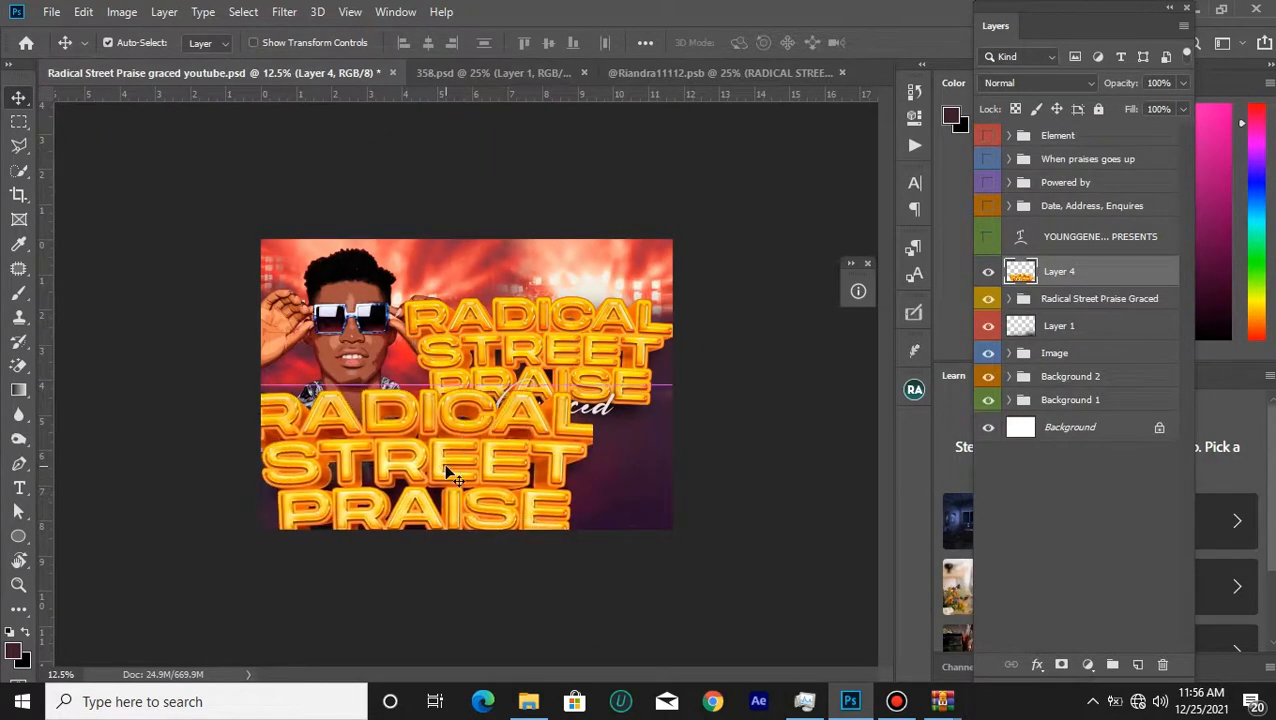
{"action": "key", "text": "ctrl+t"}
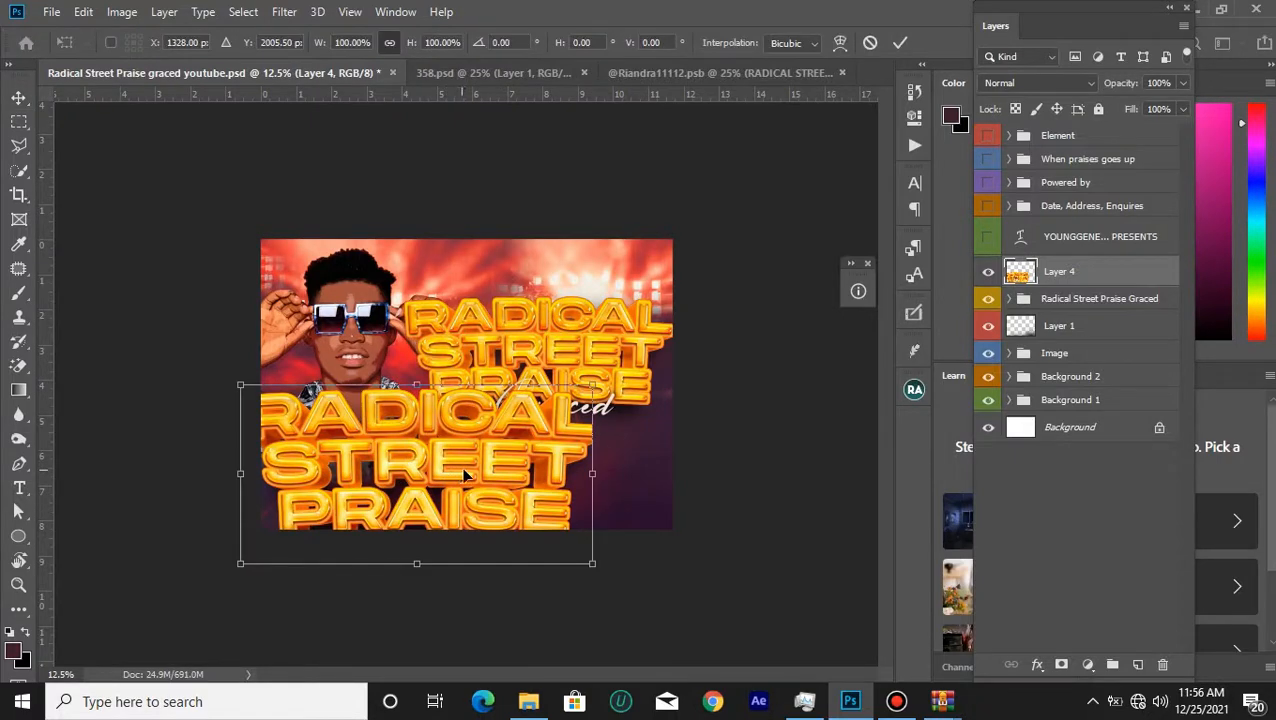
{"action": "left_click_drag", "start_coordinate": [592, 387], "coordinate": [500, 432]}
{"action": "left_click_drag", "start_coordinate": [436, 526], "coordinate": [459, 472]}
{"action": "key", "text": "Return"}
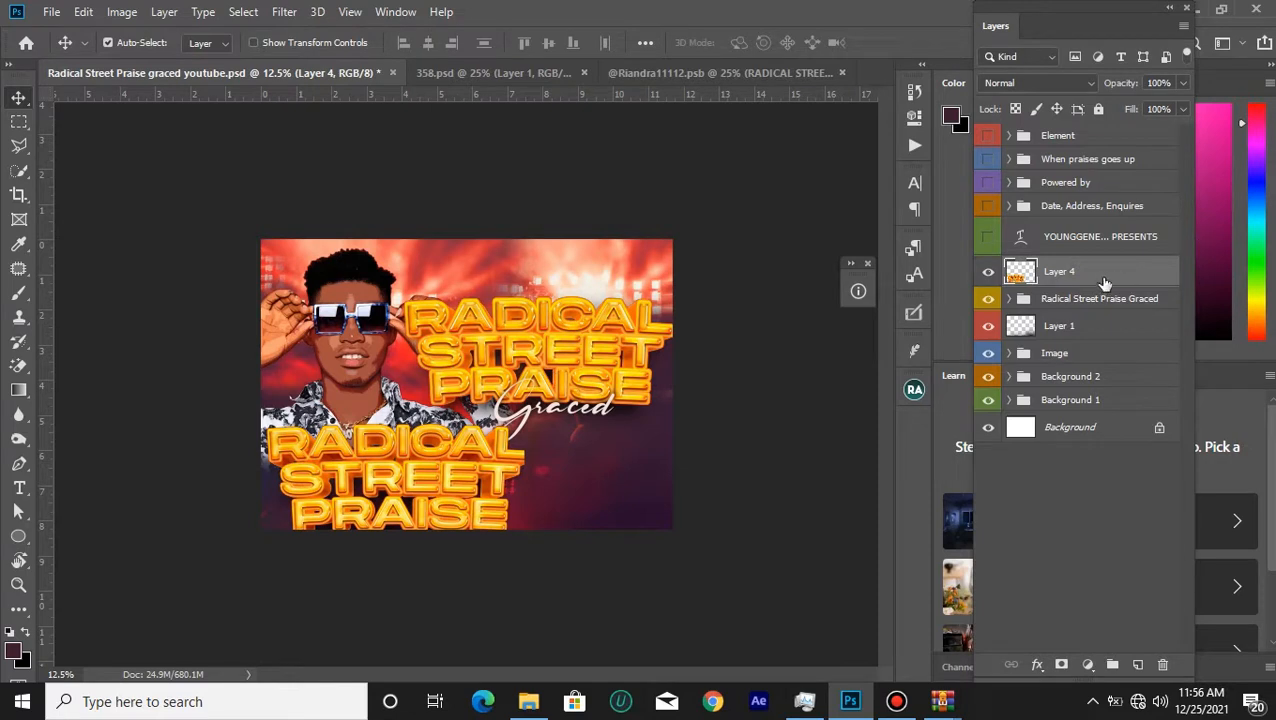
{"action": "key", "text": "Delete"}
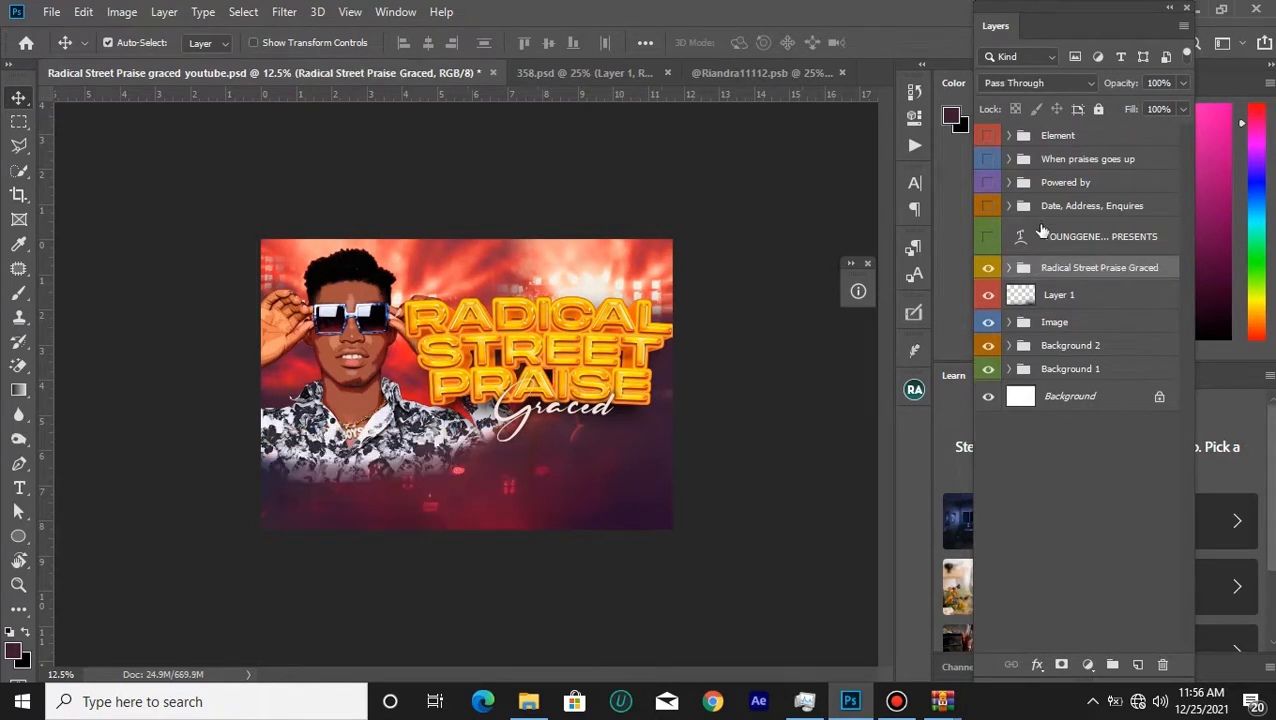
Expand the Radical Street Praise Graced group and toggle the Group 1 copy layer off and on to inspect the existing title.
{"action": "left_click", "coordinate": [1009, 268]}
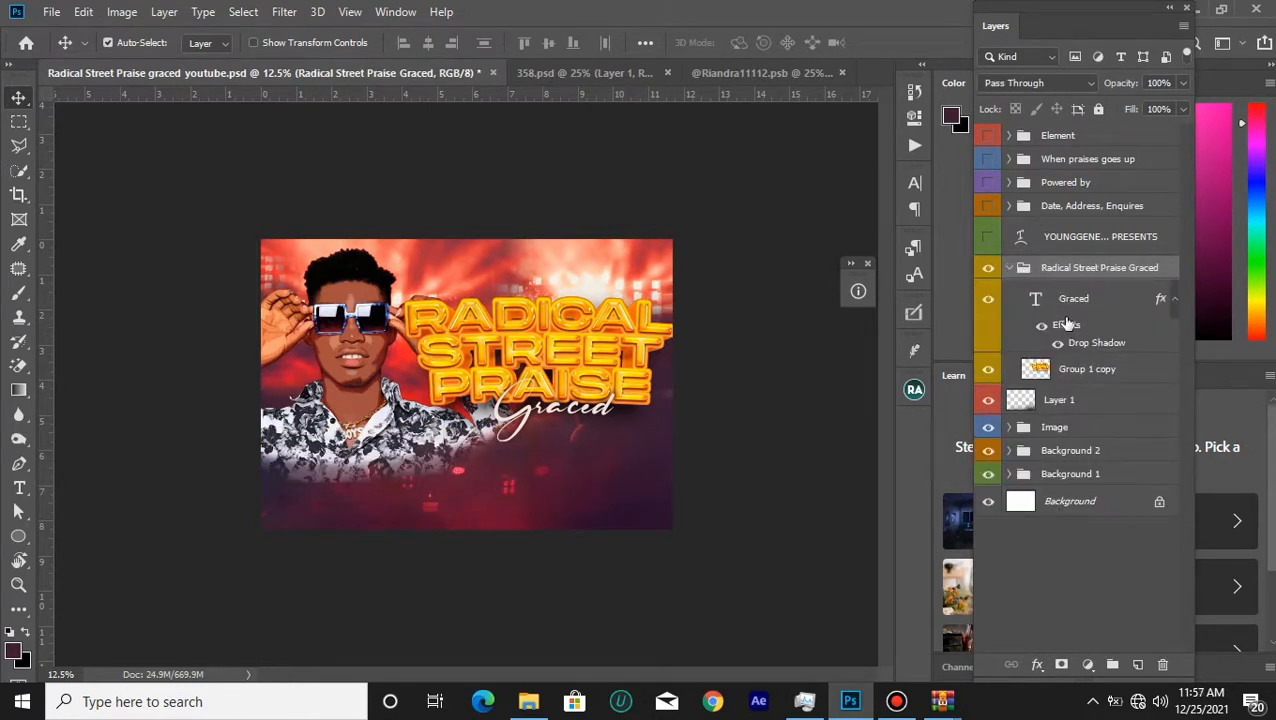
{"action": "left_click", "coordinate": [1083, 293]}
{"action": "left_click", "coordinate": [1076, 372]}
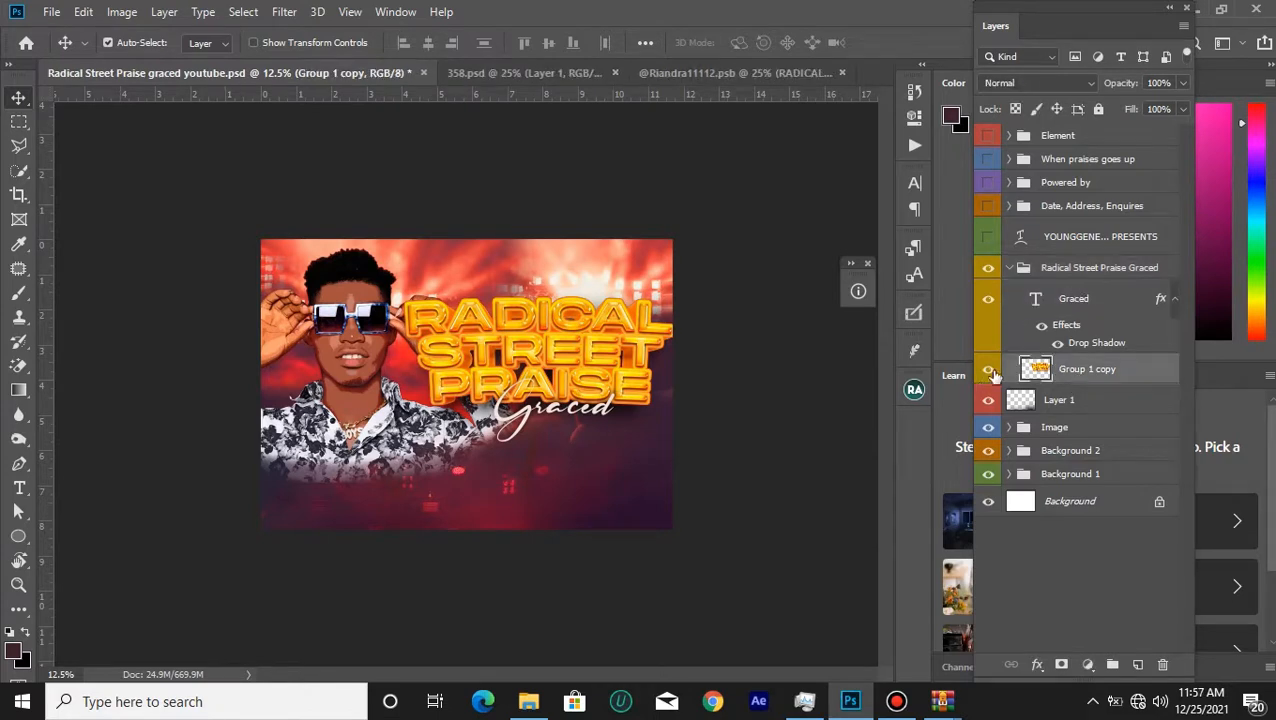
{"action": "left_click", "coordinate": [989, 370]}
{"action": "left_click", "coordinate": [989, 370]}
Select the Graced text layer and examine its font in the character settings.
{"action": "left_click", "coordinate": [1066, 299]}
{"action": "left_click", "coordinate": [916, 182]}
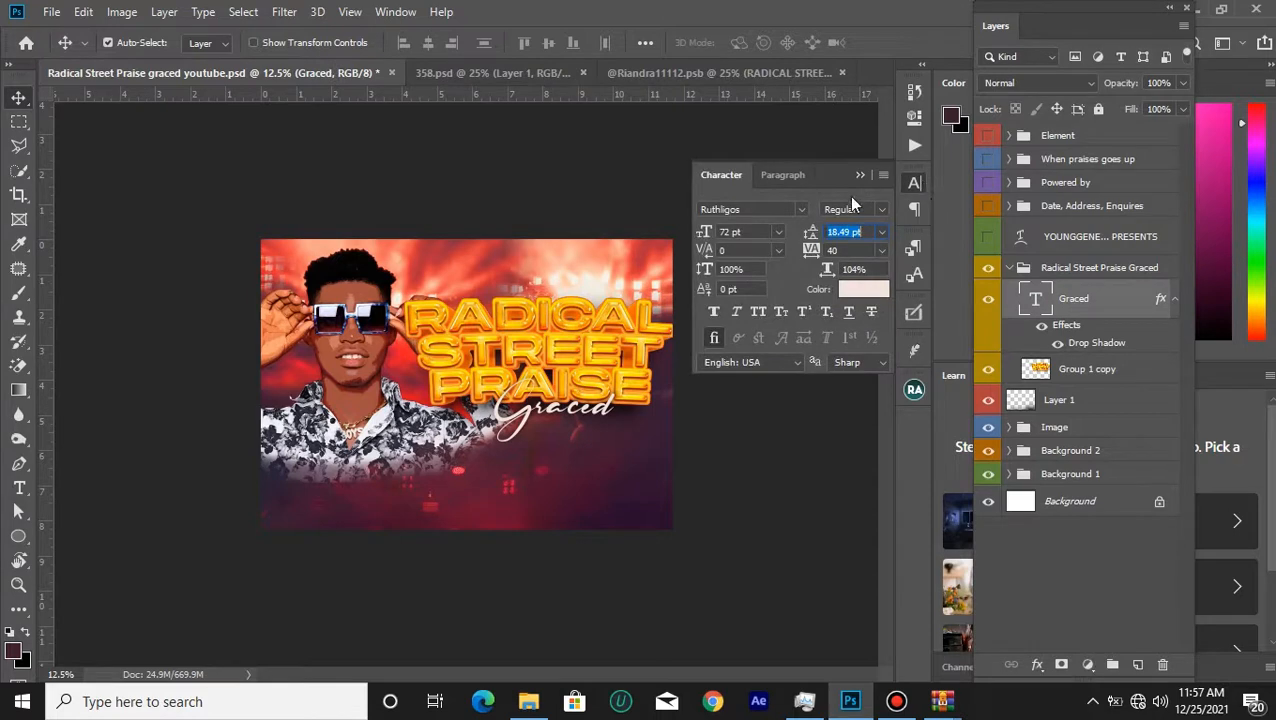
{"action": "left_click", "coordinate": [789, 210]}
Toggle the Graced text's drop shadow and effects off and on to compare the look.
{"action": "left_click", "coordinate": [1058, 344]}
{"action": "left_click", "coordinate": [1058, 344]}
{"action": "left_click", "coordinate": [1058, 344]}
{"action": "left_click", "coordinate": [1044, 328]}
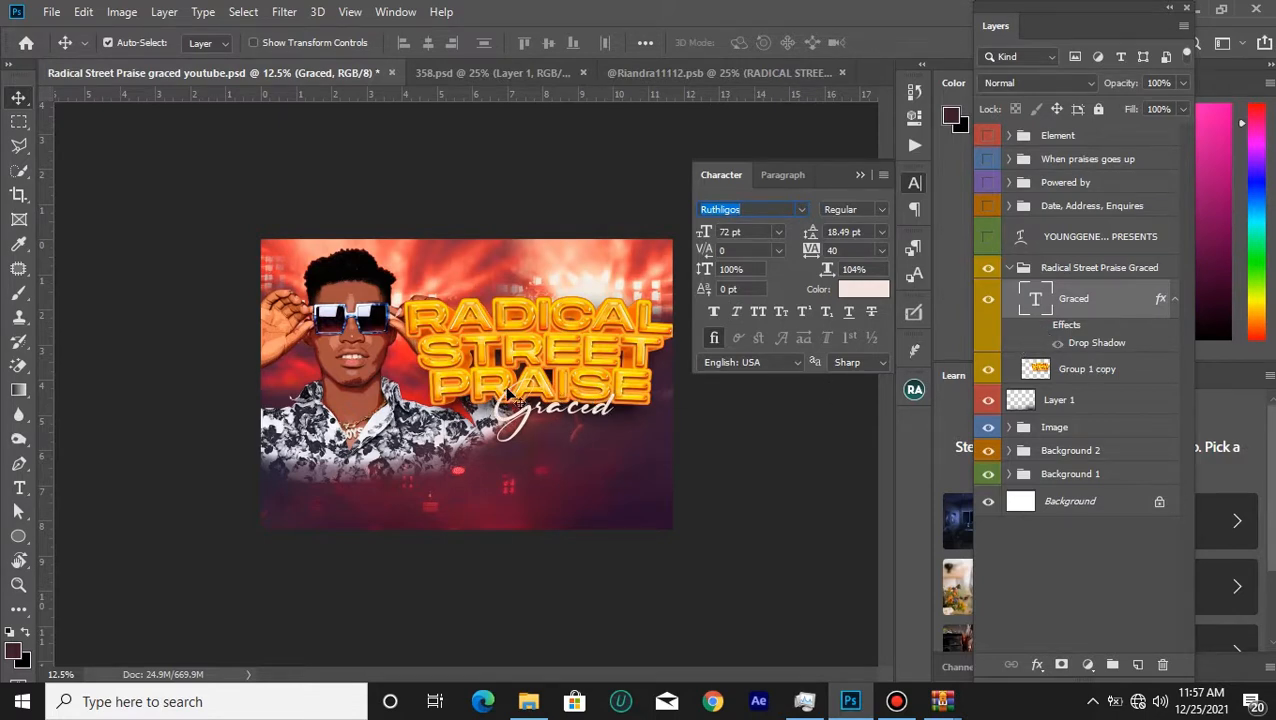
{"action": "left_click", "coordinate": [1041, 325]}
Examine the Graced layer's Drop Shadow settings in Layer Style and close the dialog without changes.
{"action": "double_click", "coordinate": [1105, 310]}
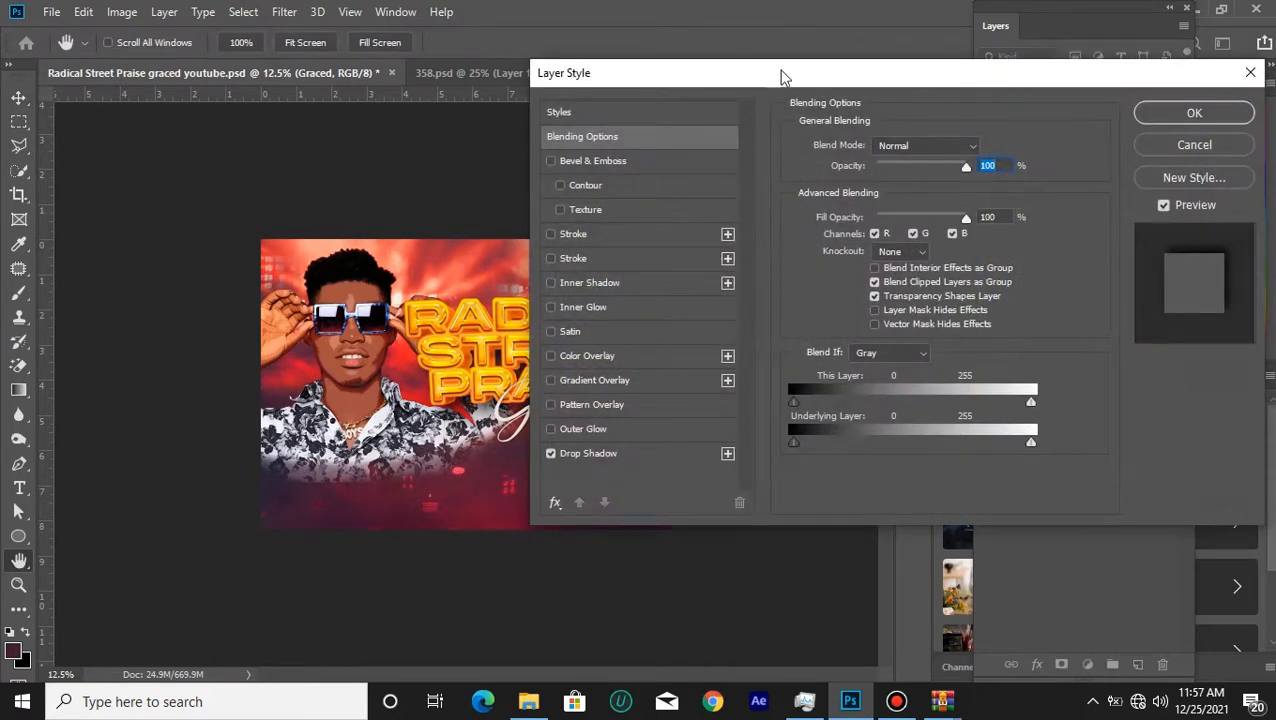
{"action": "left_click_drag", "start_coordinate": [775, 77], "coordinate": [883, 58]}
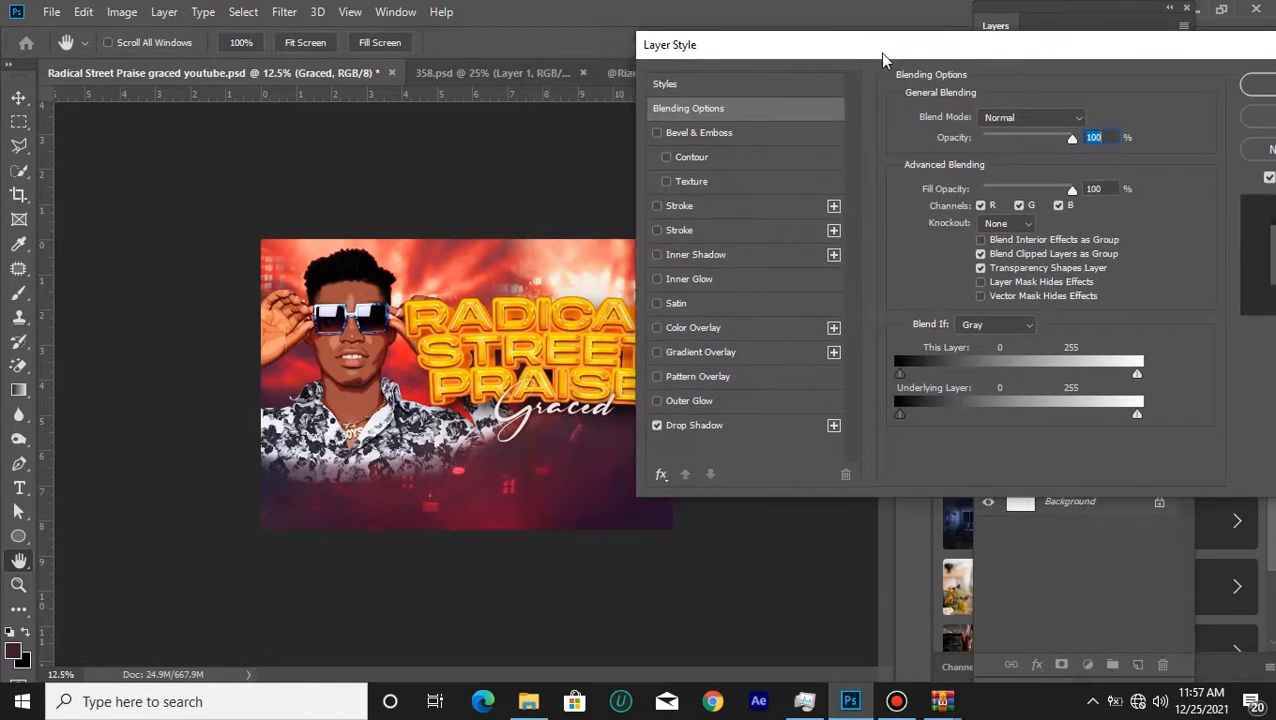
{"action": "left_click", "coordinate": [760, 426]}
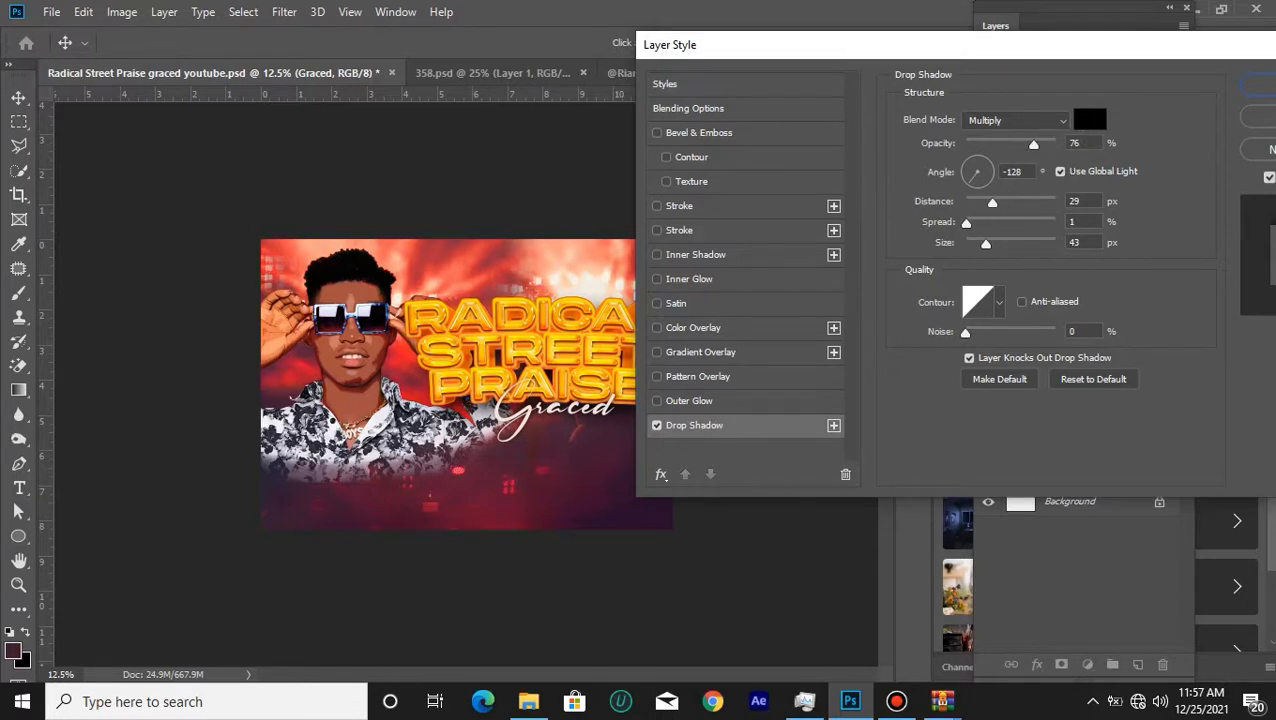
{"action": "left_click", "coordinate": [1082, 221]}
{"action": "left_click", "coordinate": [1089, 237]}
{"action": "left_click_drag", "start_coordinate": [1196, 52], "coordinate": [1100, 46]}
{"action": "left_click", "coordinate": [1184, 114]}
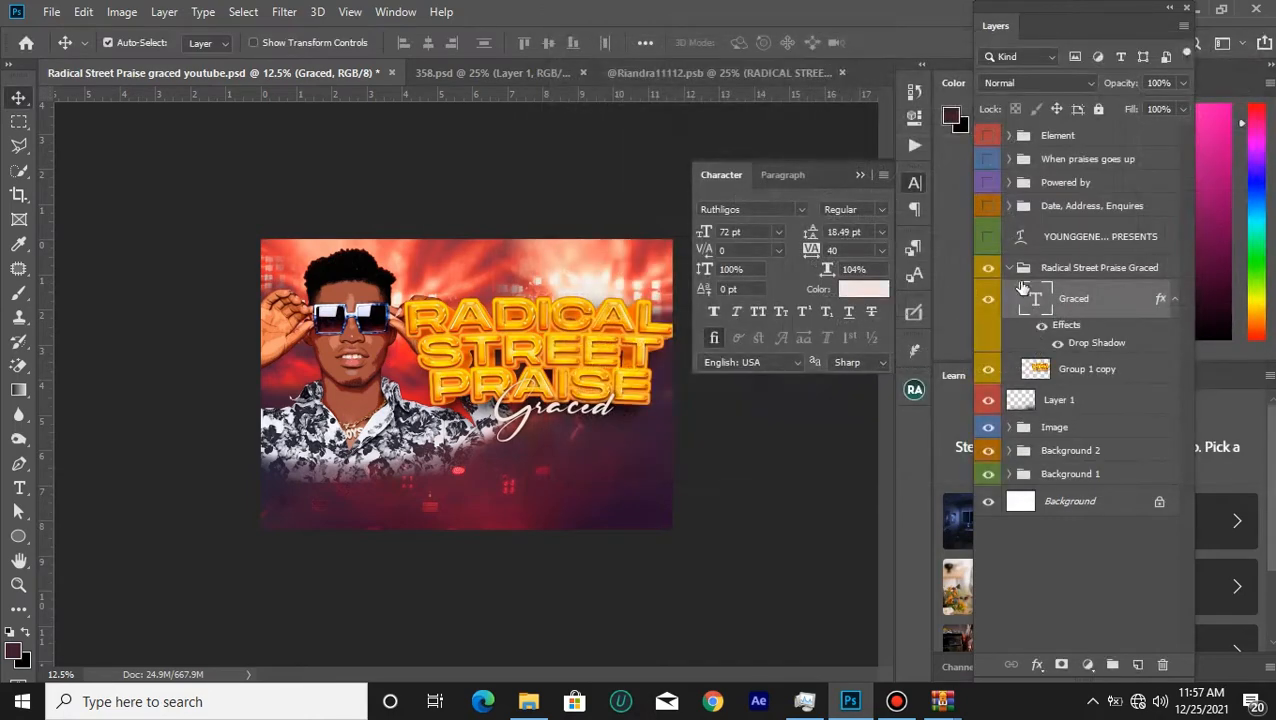
Collapse the Radical Street Praise Graced group and make the YOUNGGENERAL EMPIRE PRESENTS text layer visible.
{"action": "left_click", "coordinate": [1010, 268]}
{"action": "left_click", "coordinate": [1020, 240]}
{"action": "left_click", "coordinate": [989, 238]}
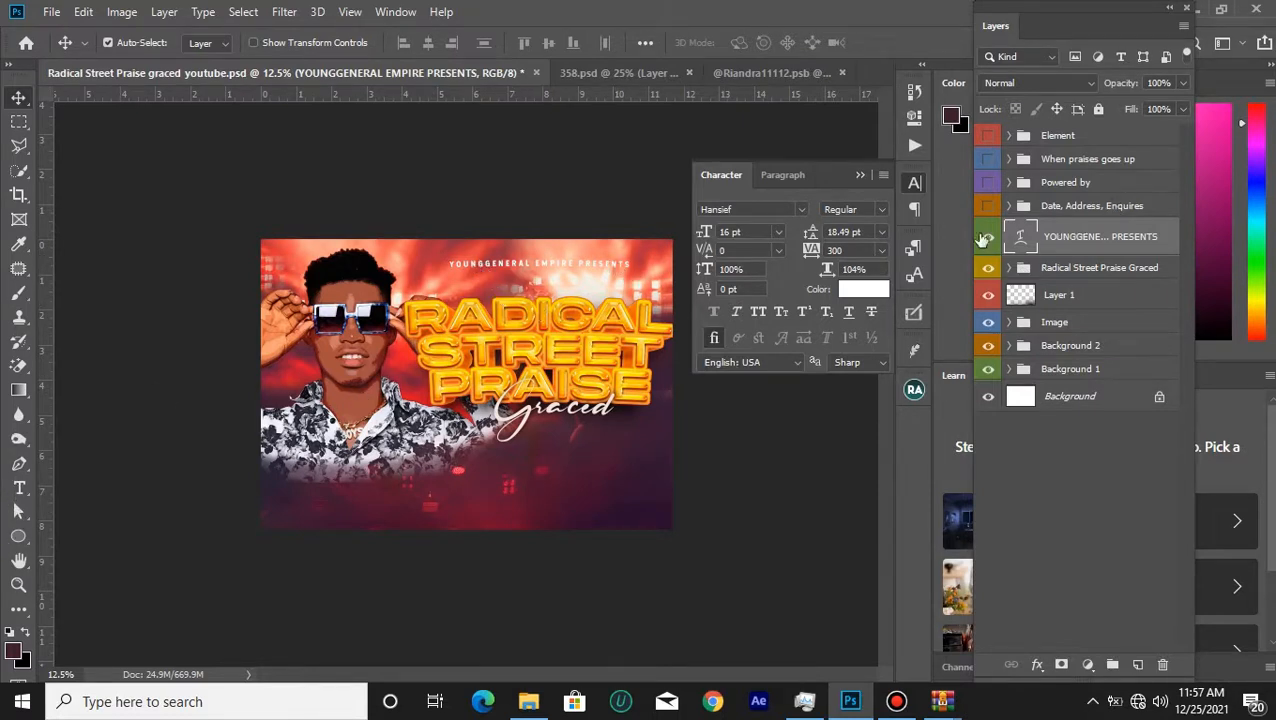
Try an Arc text warp on the YOUNGGENERAL EMPIRE PRESENTS line with bends of 9, 8 and 7%, and cancel it.
{"action": "left_click", "coordinate": [19, 487]}
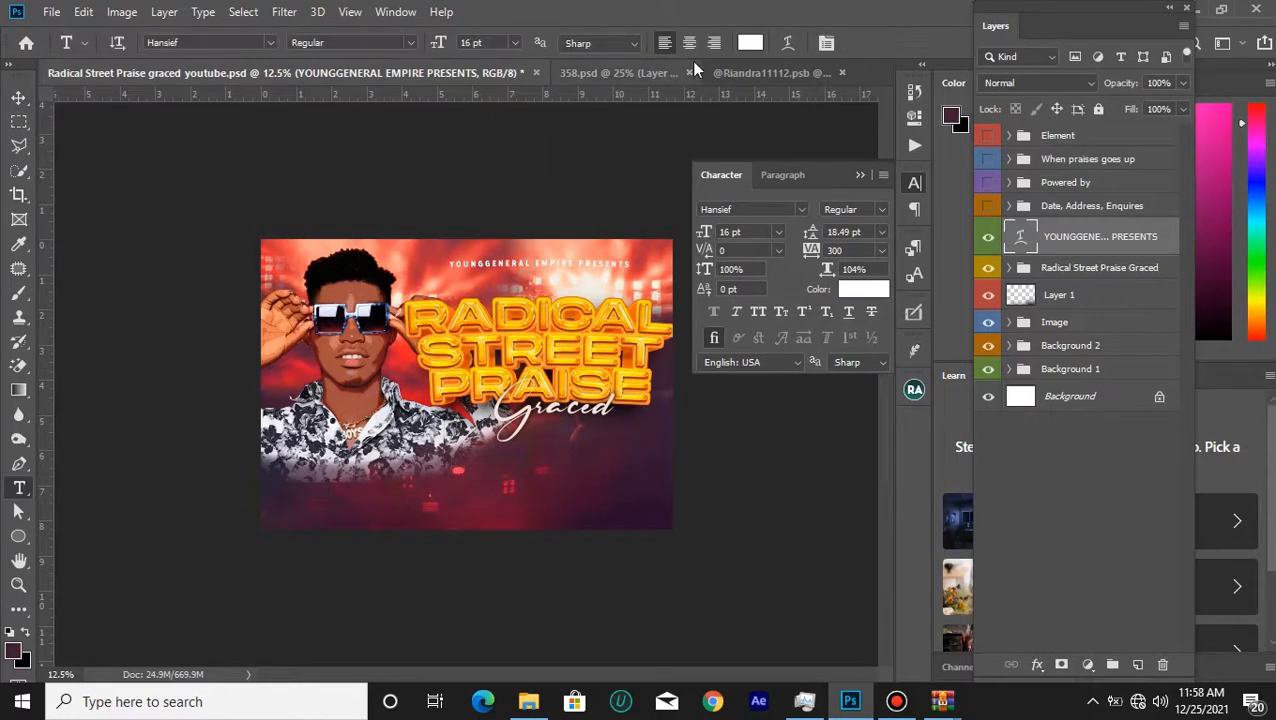
{"action": "left_click", "coordinate": [786, 45]}
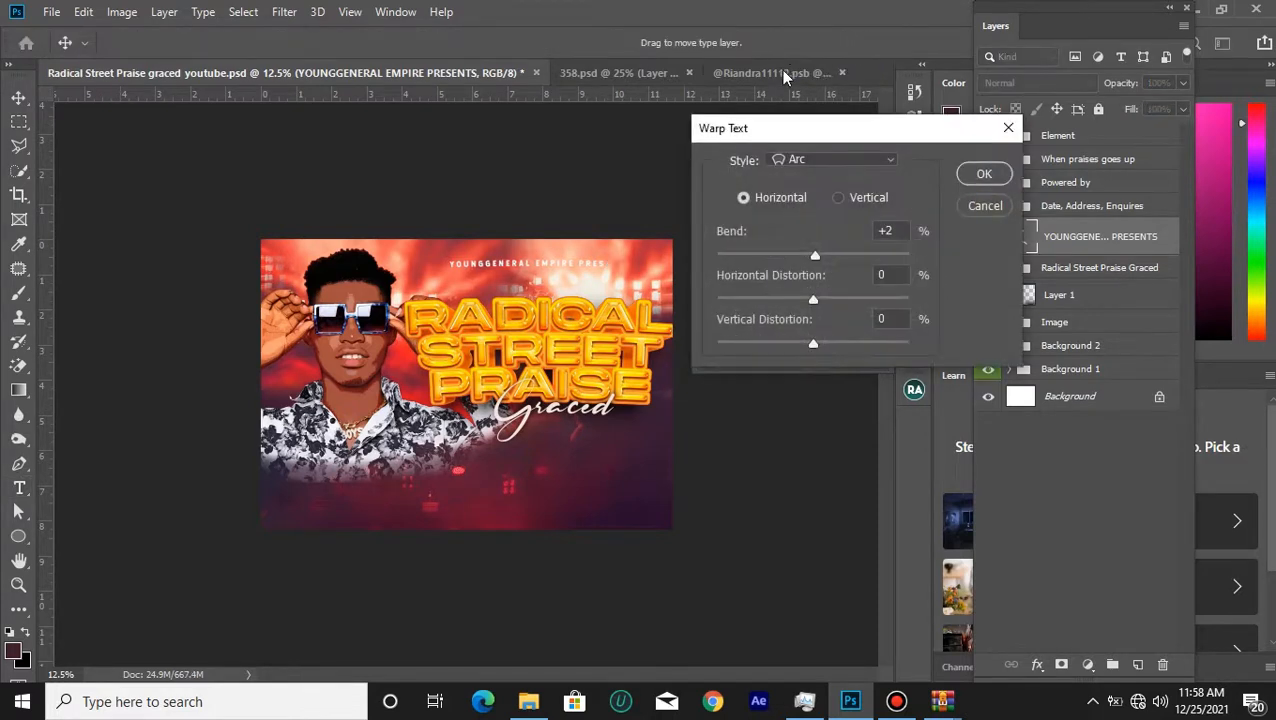
{"action": "left_click", "coordinate": [872, 166]}
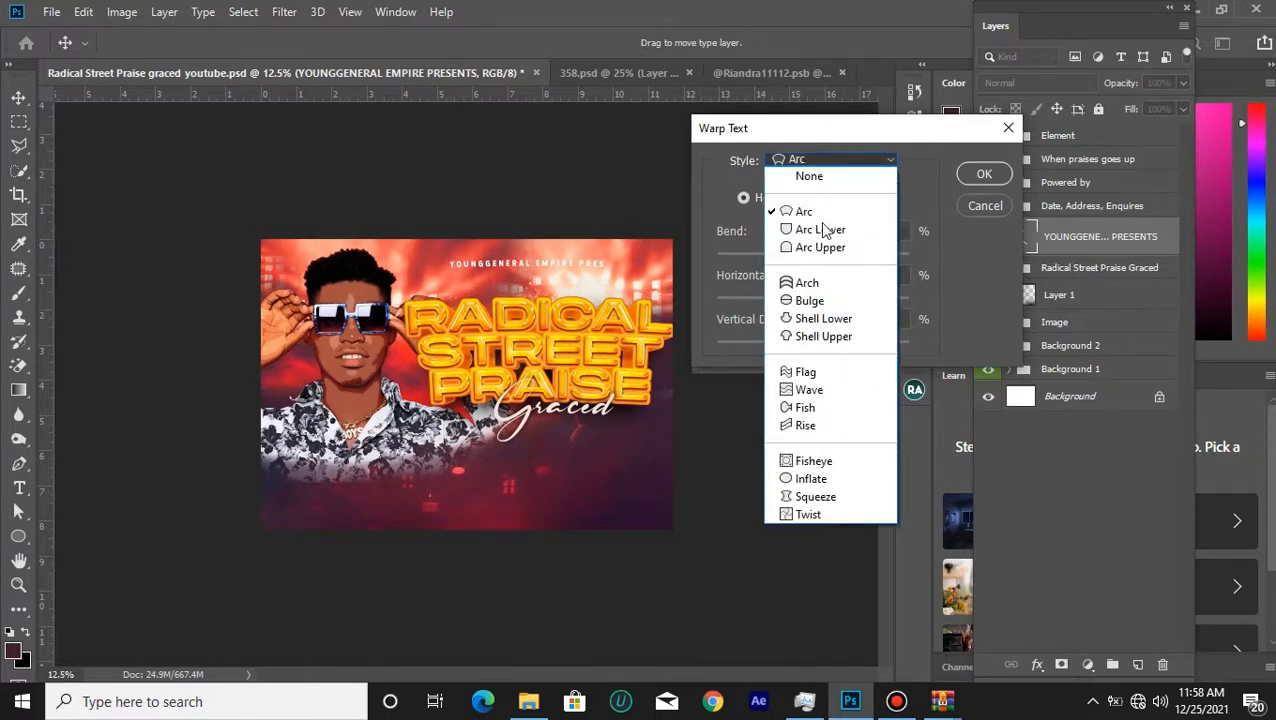
{"action": "left_click", "coordinate": [812, 211]}
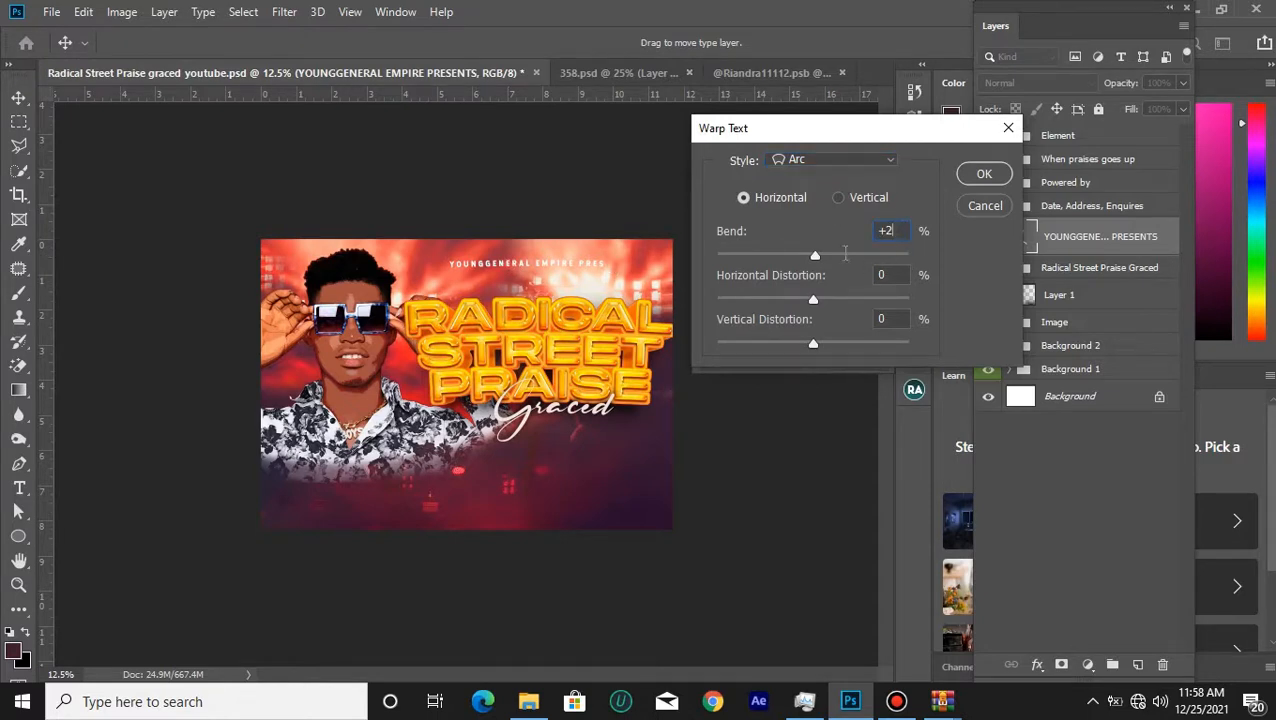
{"action": "double_click", "coordinate": [893, 228]}
{"action": "type", "text": "9"}
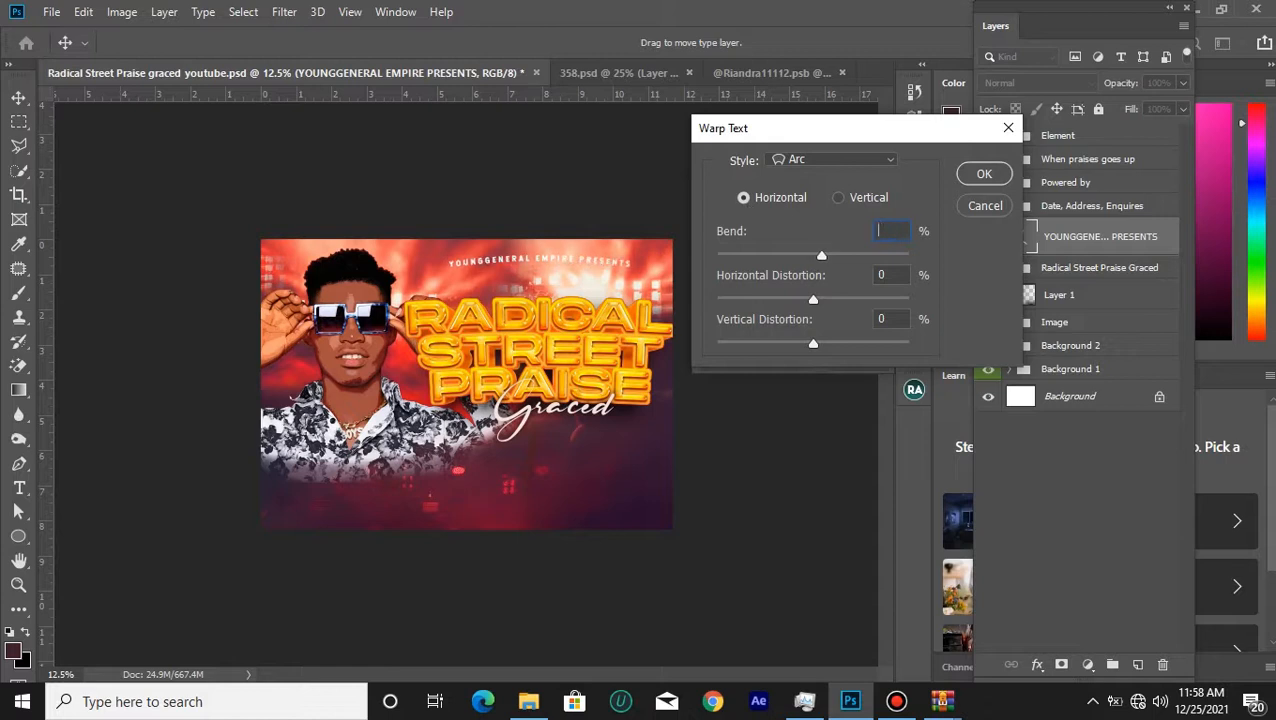
{"action": "type", "text": "08"}
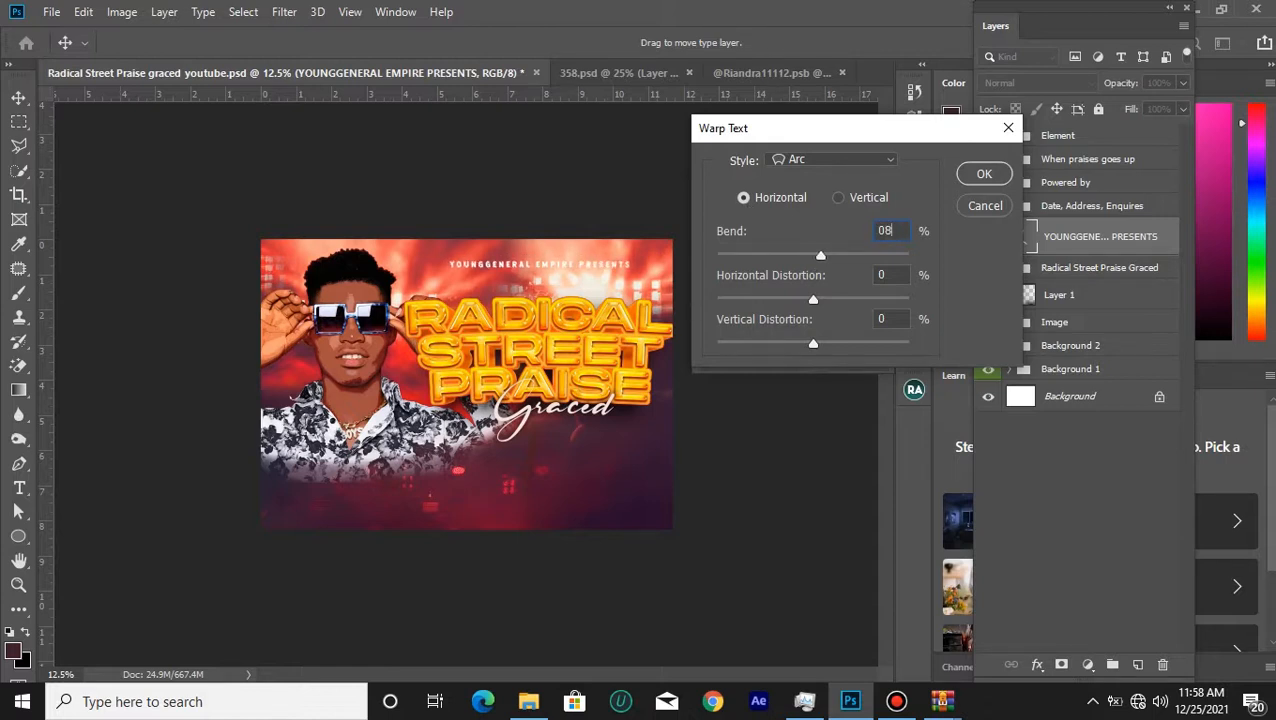
{"action": "key", "text": "BackSpace"}
{"action": "type", "text": "7"}
{"action": "left_click", "coordinate": [986, 205]}
Show and expand the Date, Address, Enquires group, and select its For Enquires and Address and time subgroups in turn.
{"action": "left_click", "coordinate": [1002, 207]}
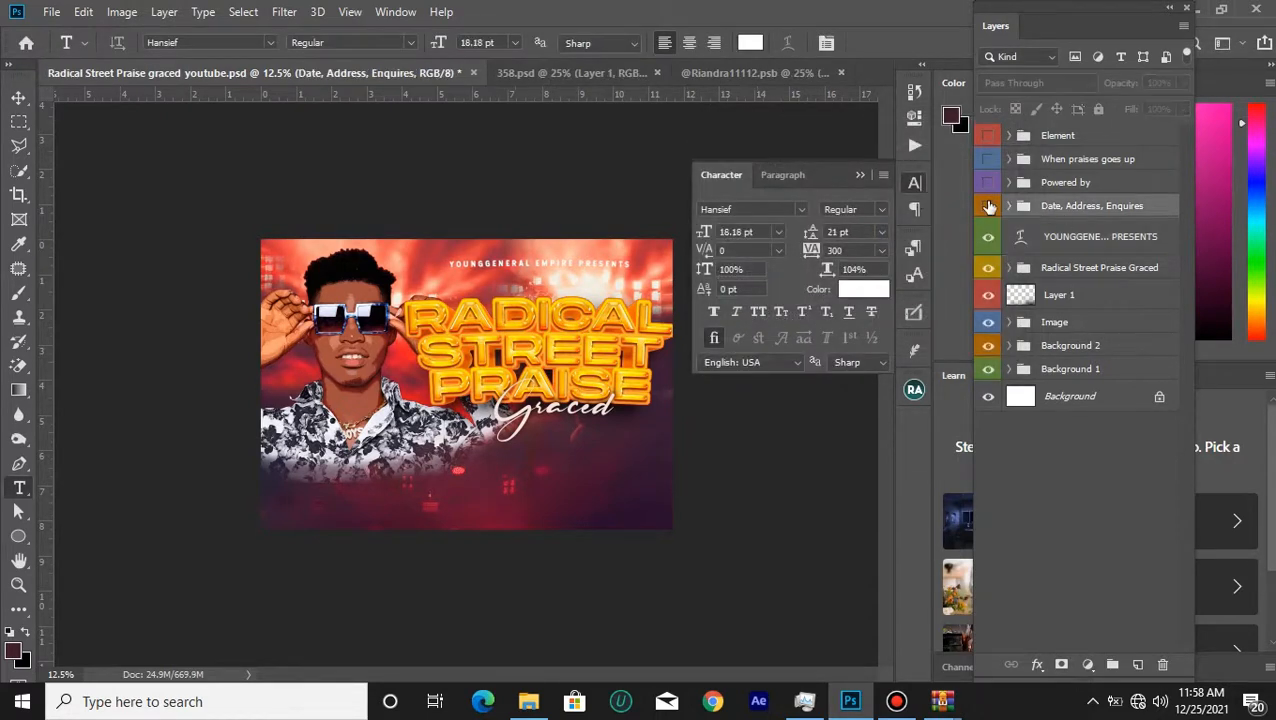
{"action": "left_click", "coordinate": [989, 206]}
{"action": "left_click", "coordinate": [1011, 206]}
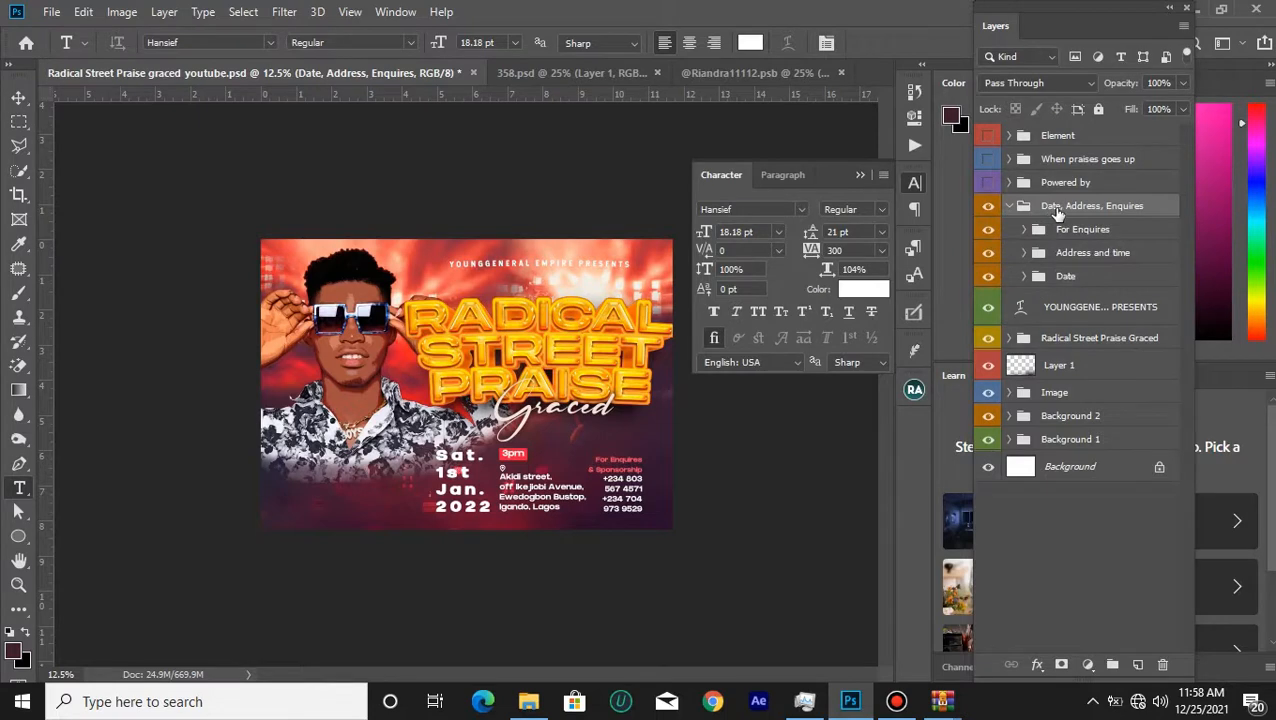
{"action": "left_click", "coordinate": [1060, 232]}
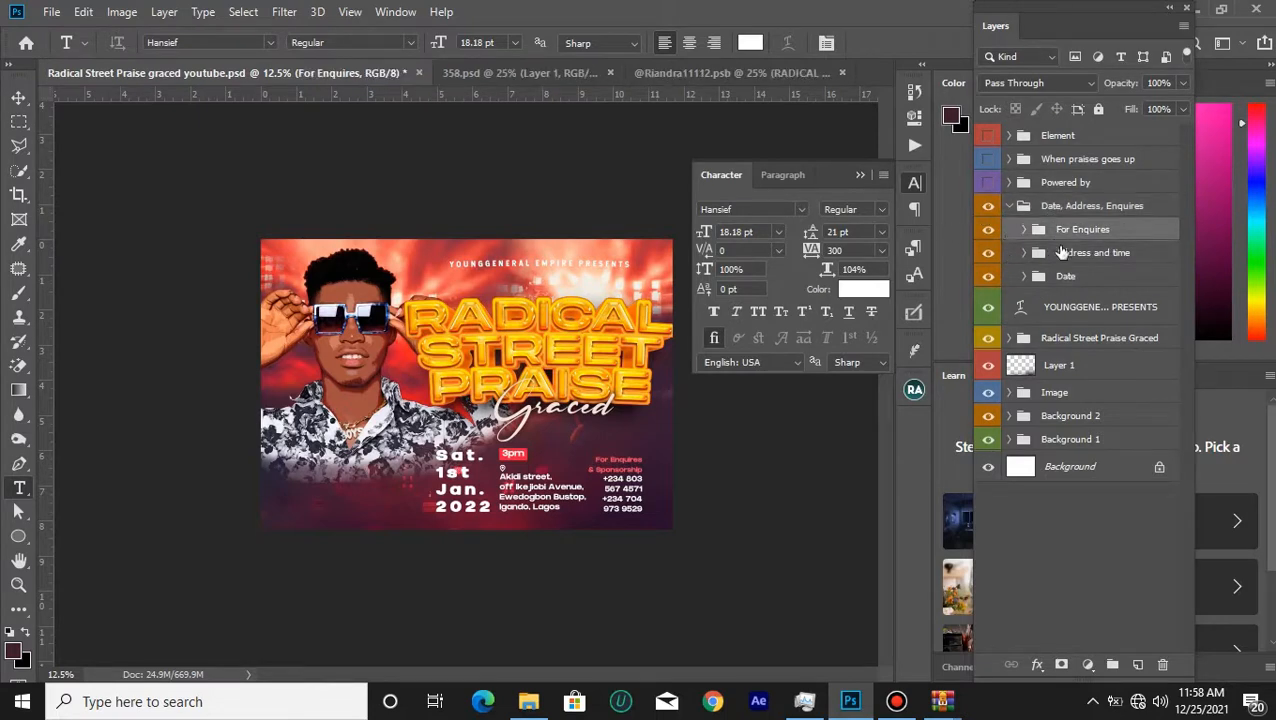
{"action": "left_click", "coordinate": [1066, 253]}
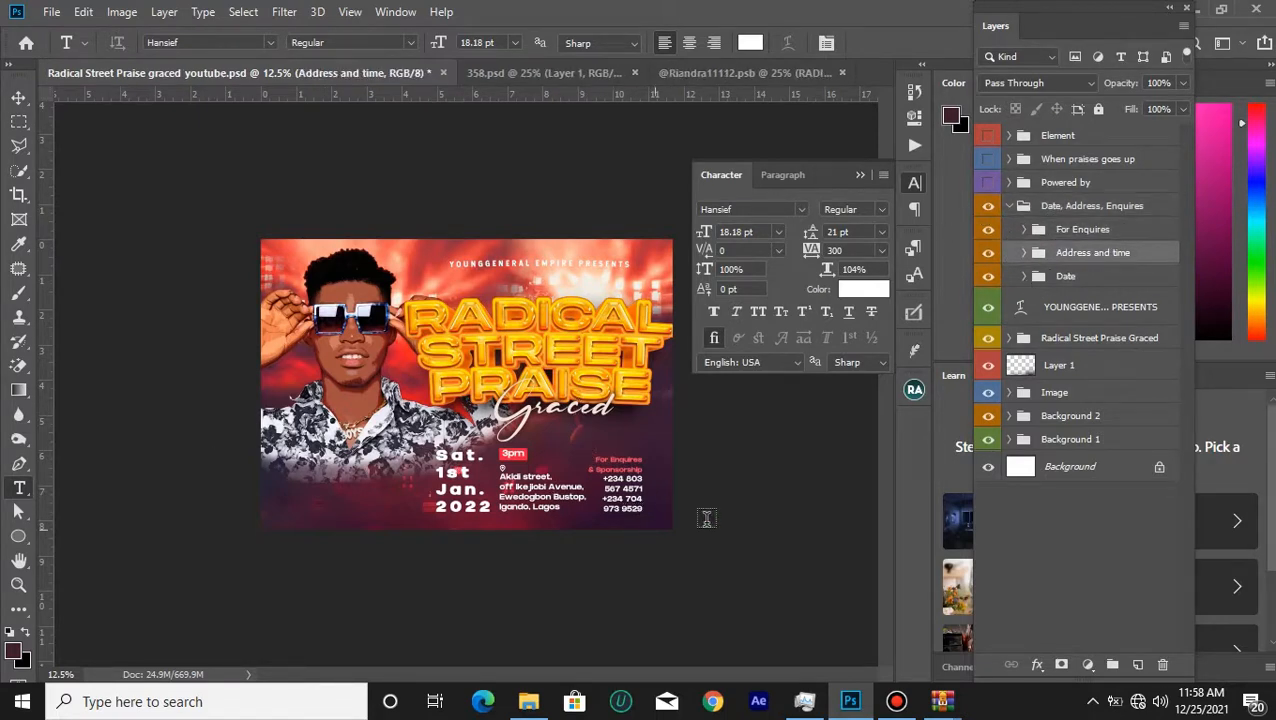
Left-align the contact phone numbers text and move it back under the For Enquires & Sponsorship heading.
{"action": "left_click", "coordinate": [628, 497]}
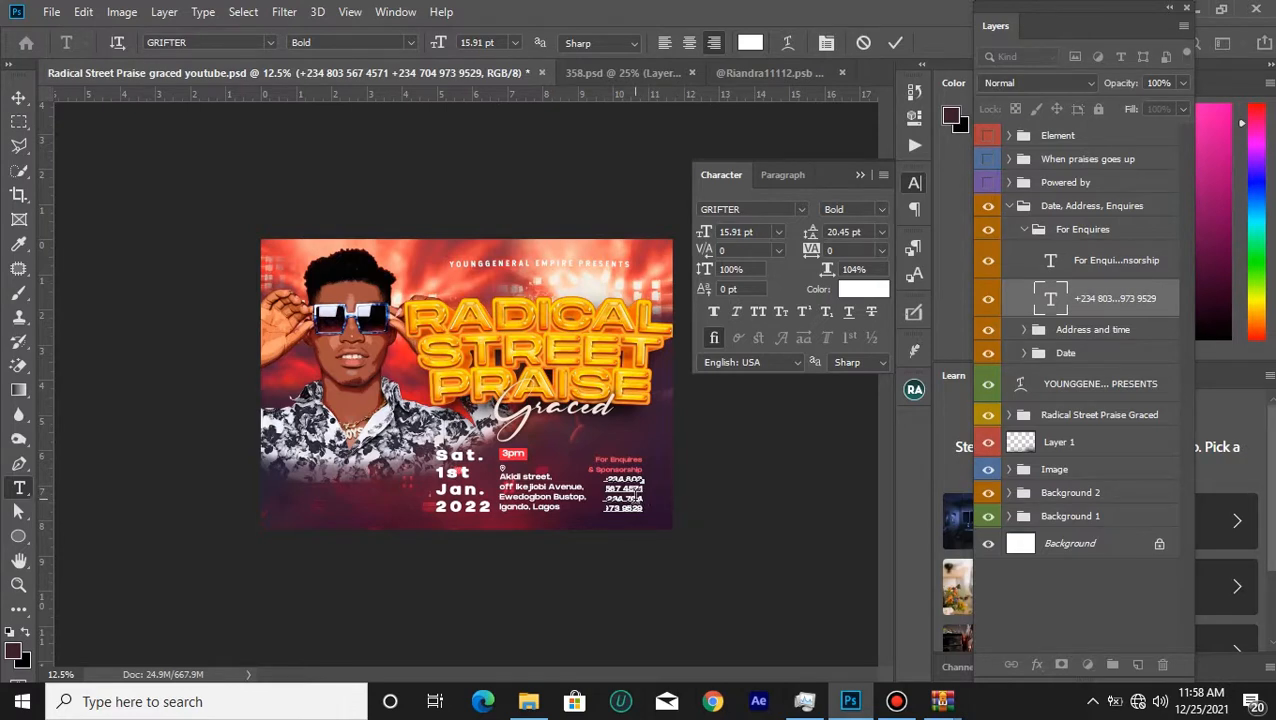
{"action": "key", "text": "ctrl+a"}
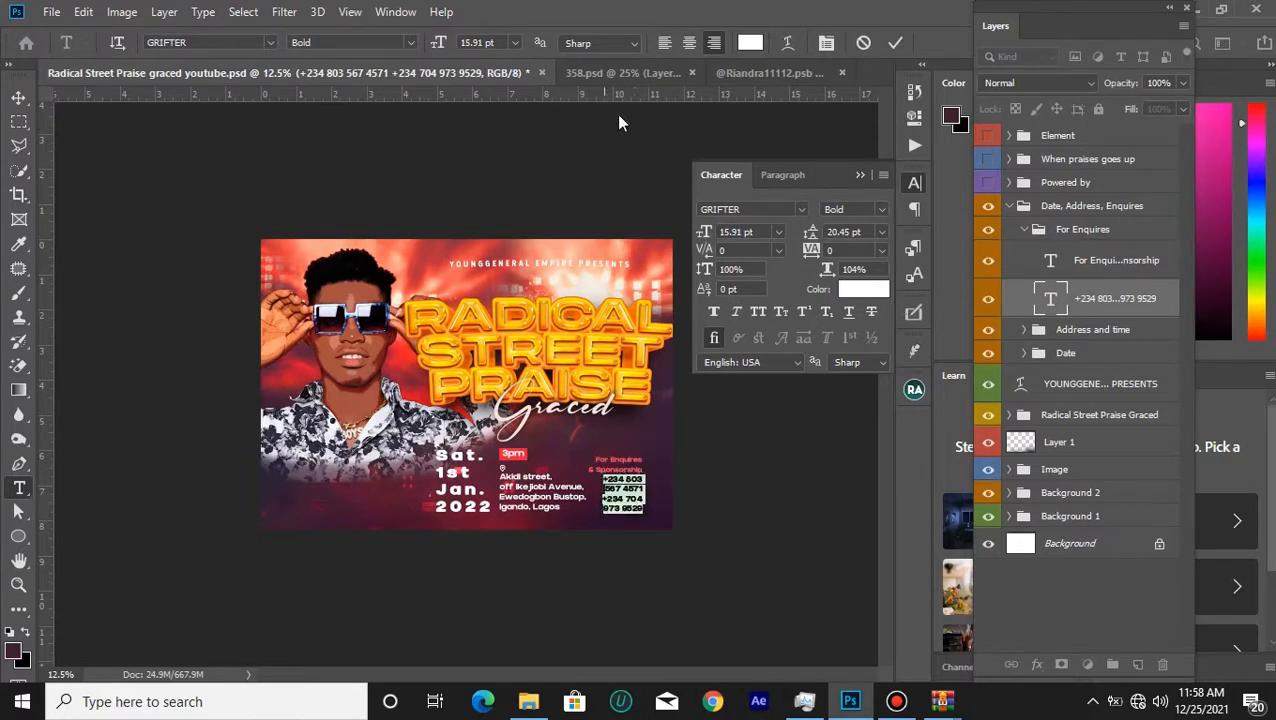
{"action": "left_click", "coordinate": [663, 41]}
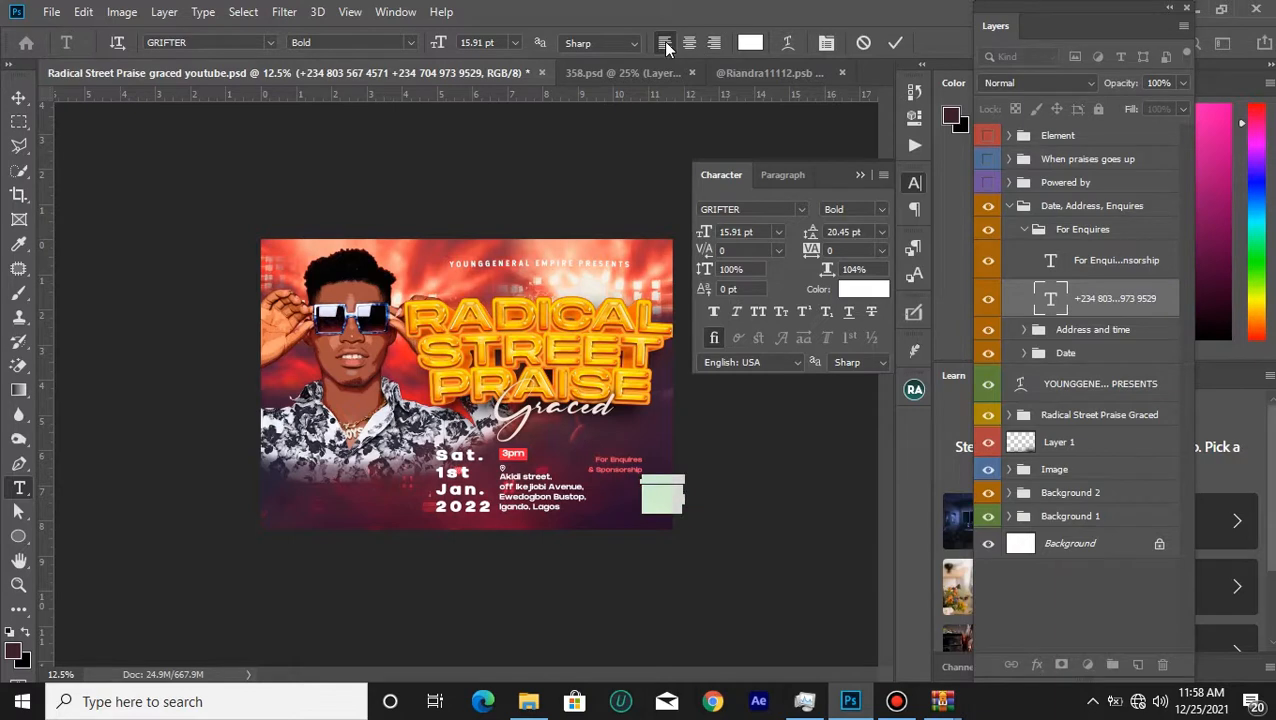
{"action": "left_click", "coordinate": [897, 45]}
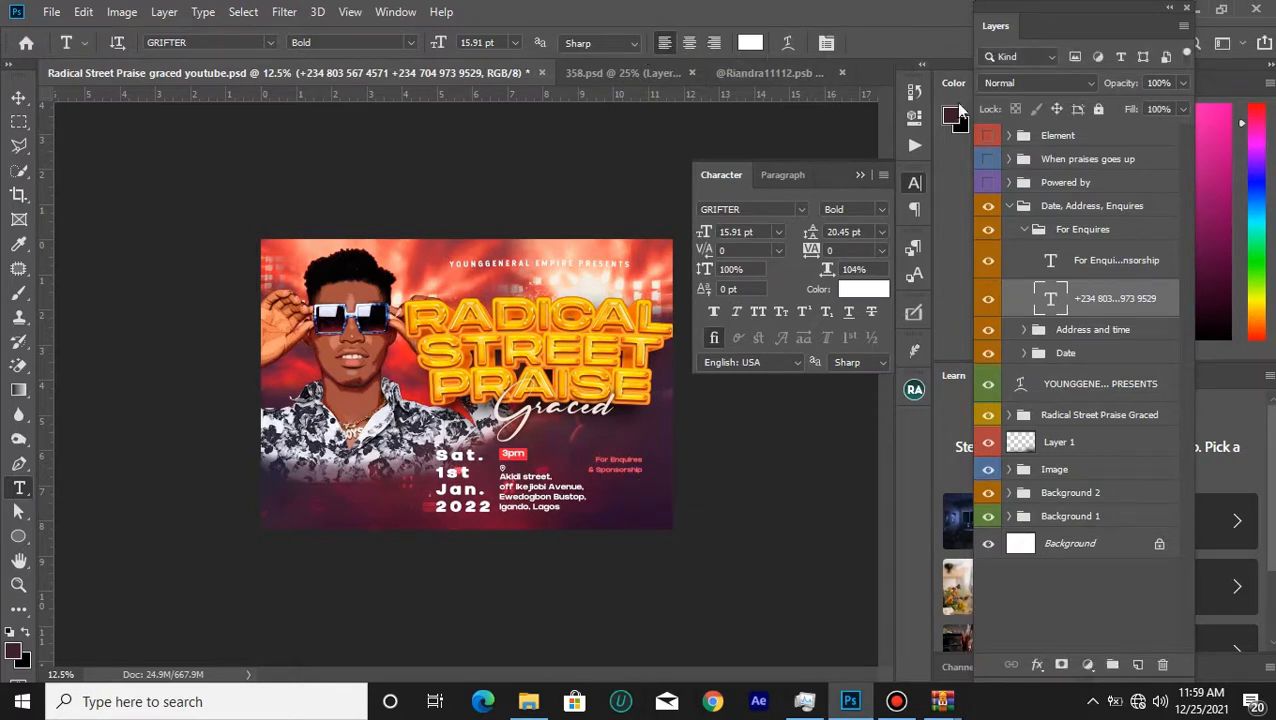
{"action": "left_click", "coordinate": [17, 100]}
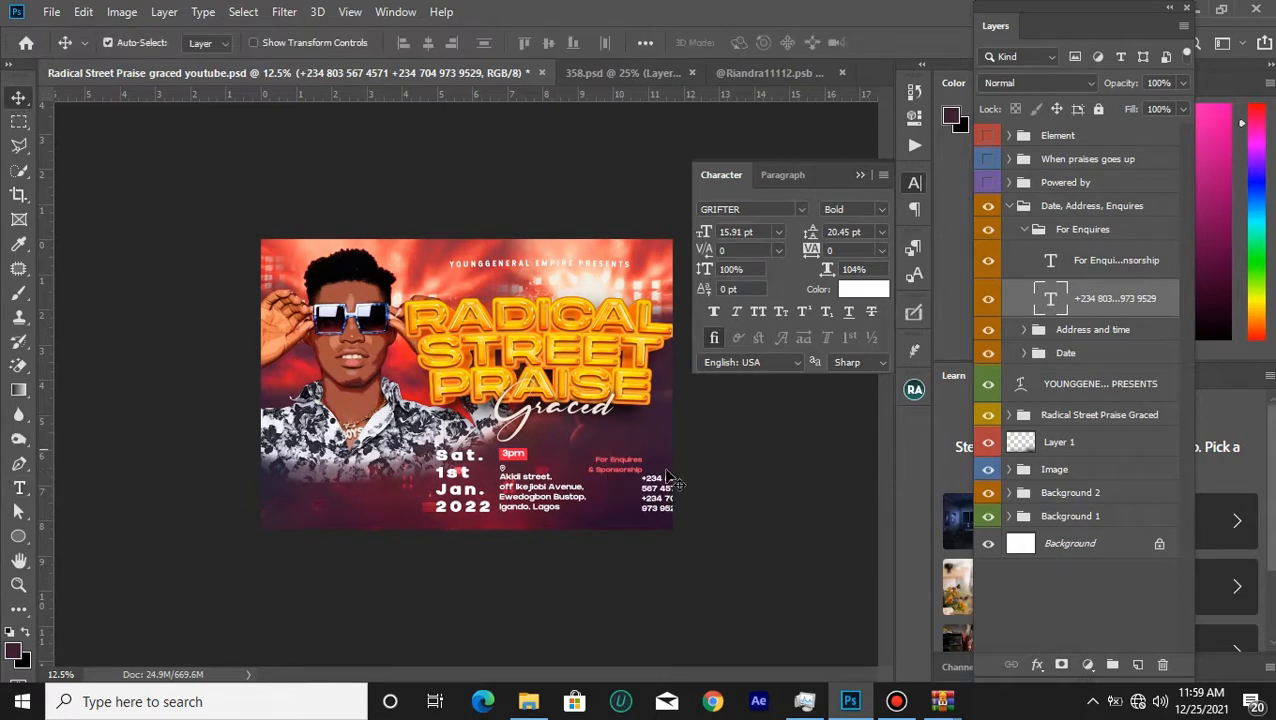
{"action": "left_click_drag", "start_coordinate": [668, 478], "coordinate": [615, 486]}
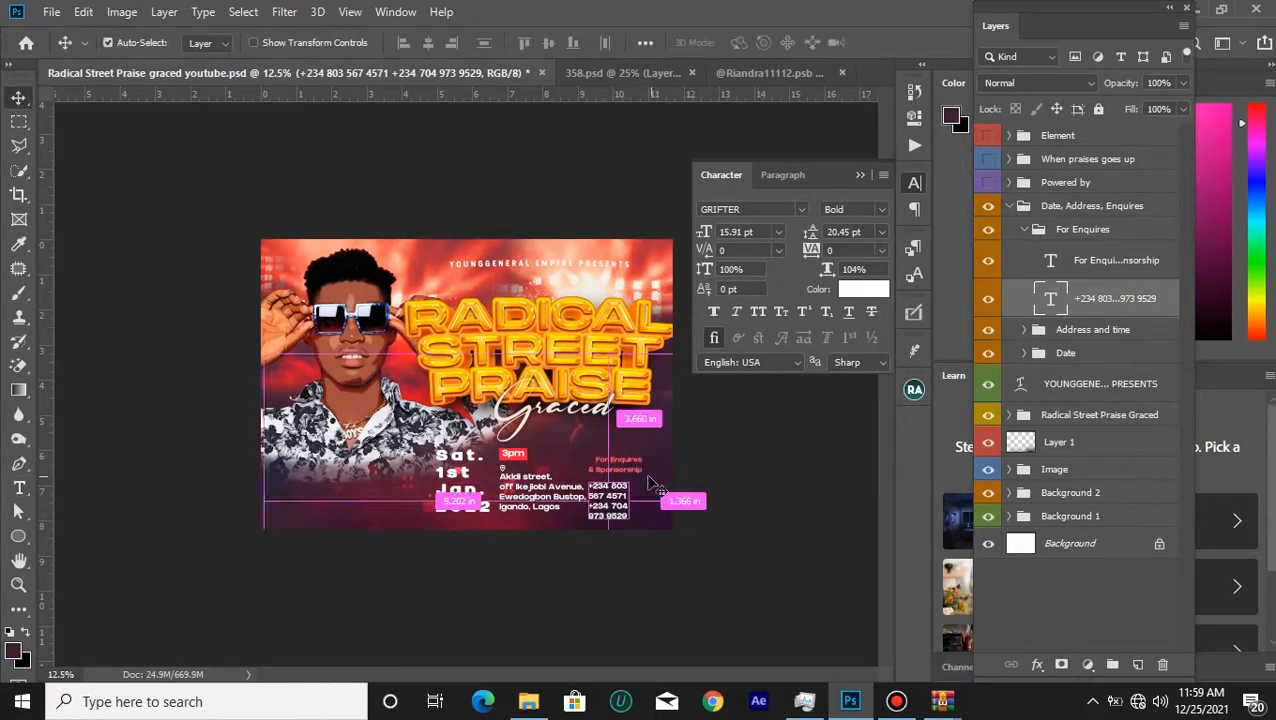
Try centre alignment on the contact phone numbers, set them to right alignment, and commit the text.
{"action": "double_click", "coordinate": [608, 497]}
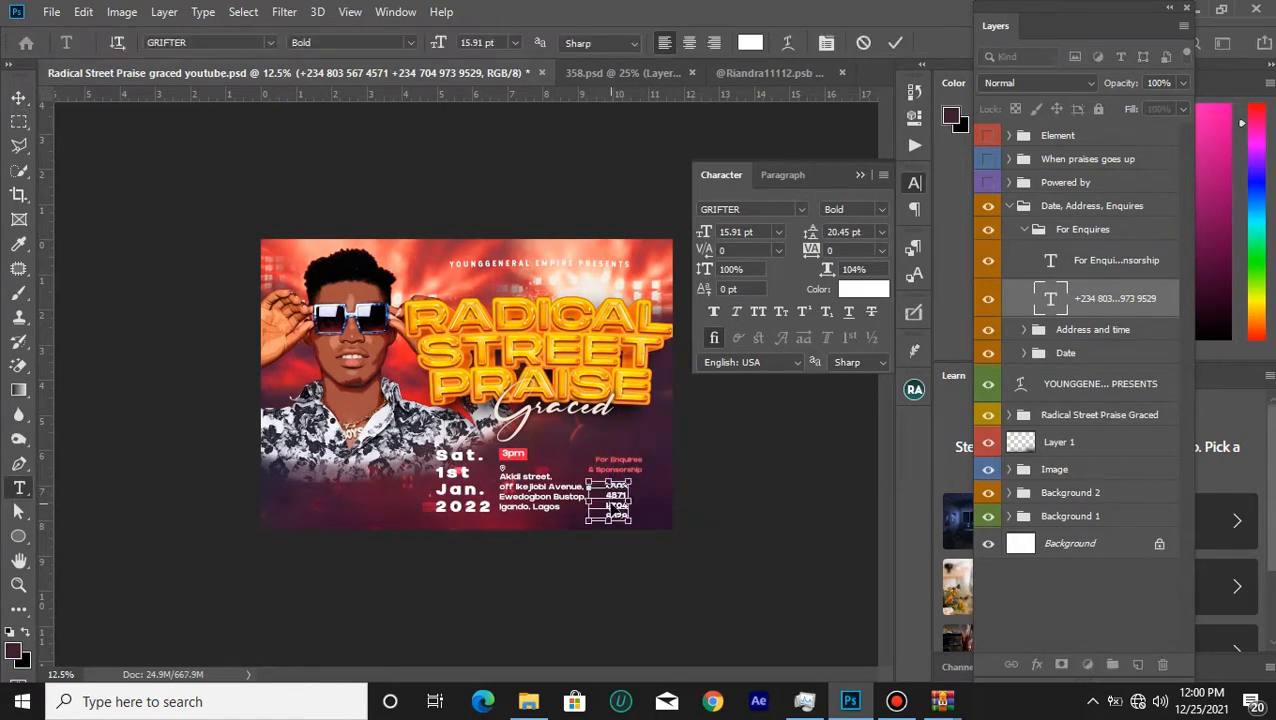
{"action": "key", "text": "ctrl+a"}
{"action": "left_click", "coordinate": [688, 45]}
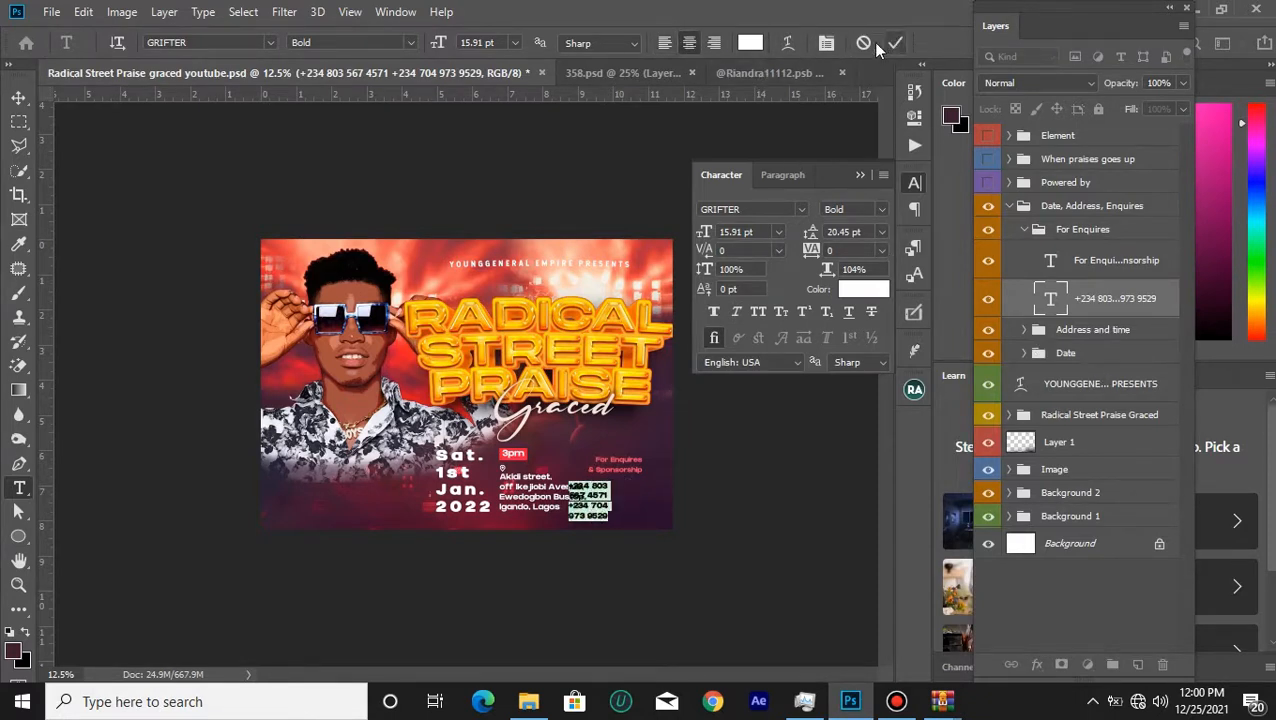
{"action": "left_click", "coordinate": [720, 47]}
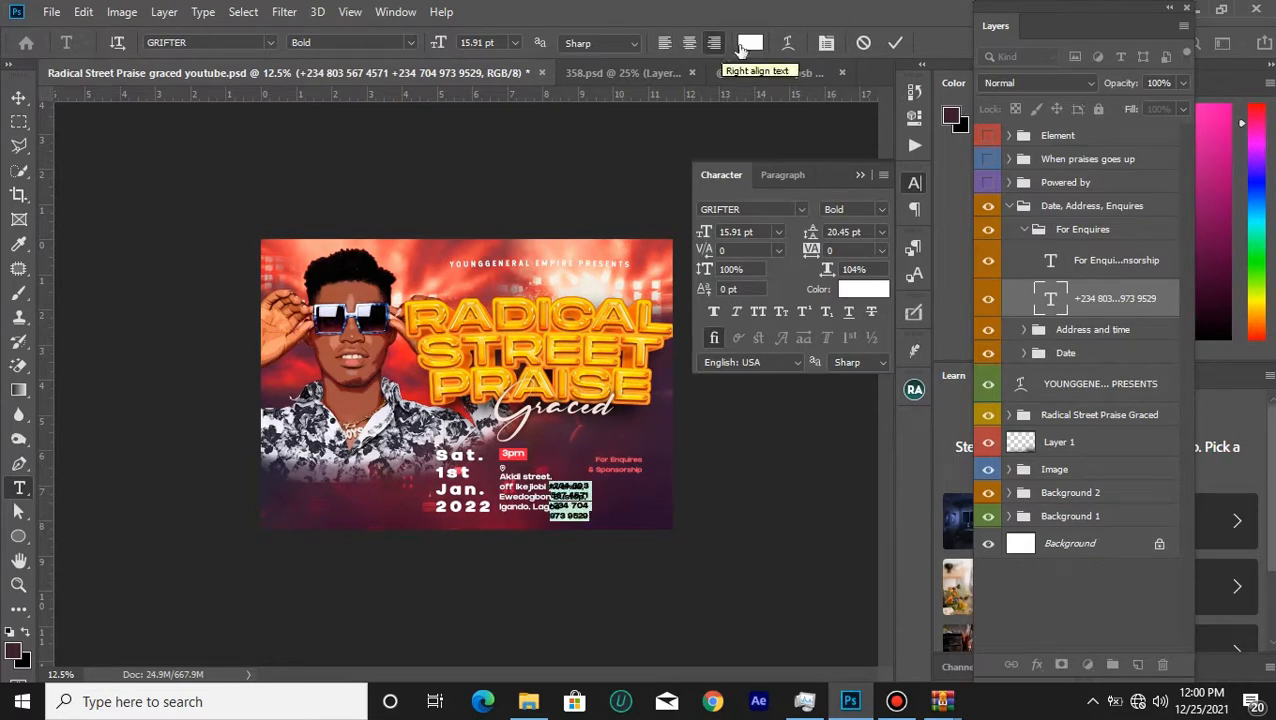
{"action": "left_click", "coordinate": [895, 42]}
{"action": "left_click", "coordinate": [18, 97]}
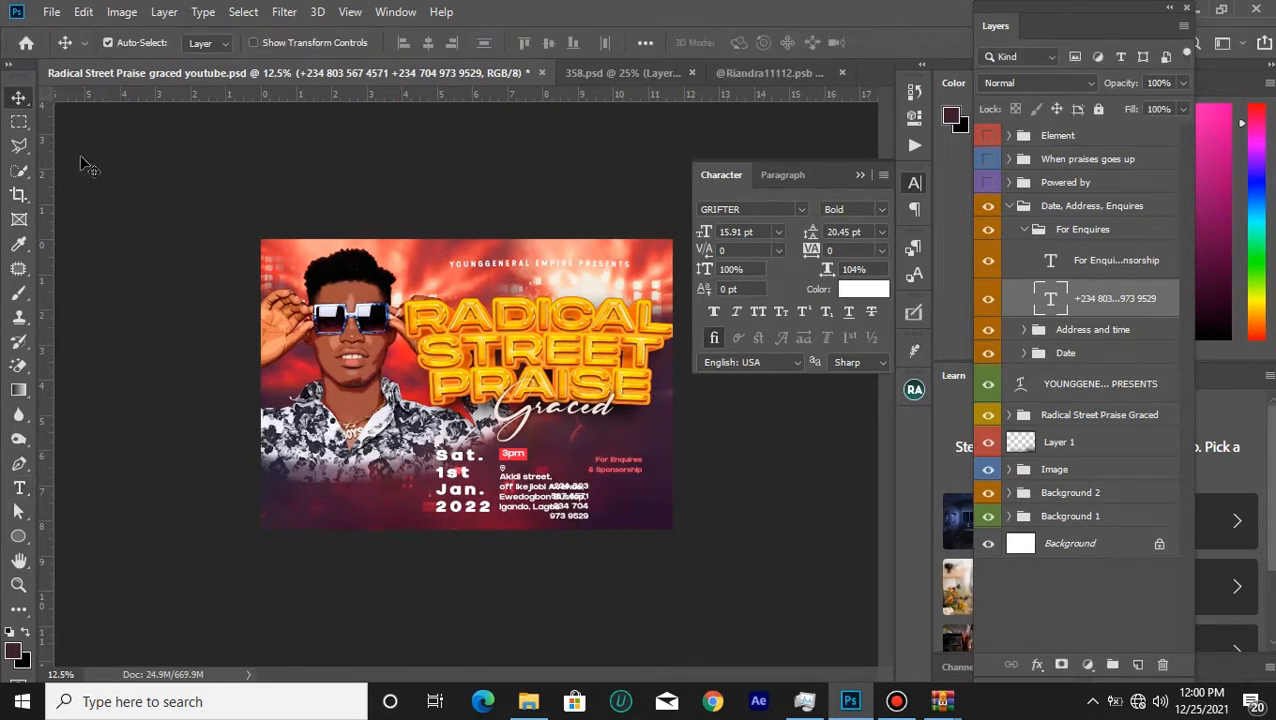
Try moving the contact phone numbers under the For Enquires & Sponsorship heading, and undo the recent position and alignment changes.
{"action": "left_click_drag", "start_coordinate": [565, 496], "coordinate": [615, 491]}
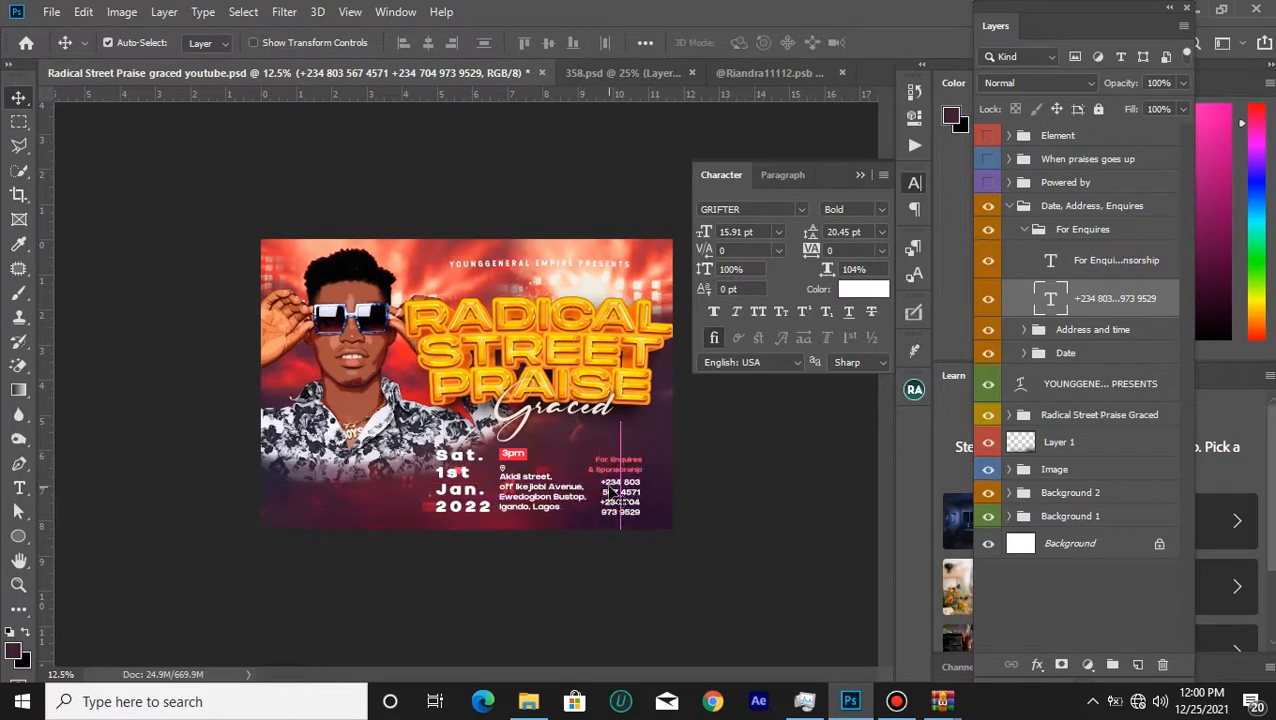
{"action": "key", "text": "ctrl+z"}
{"action": "key", "text": "ctrl+z"}
{"action": "key", "text": "ctrl+z"}
{"action": "key", "text": "ctrl+z"}
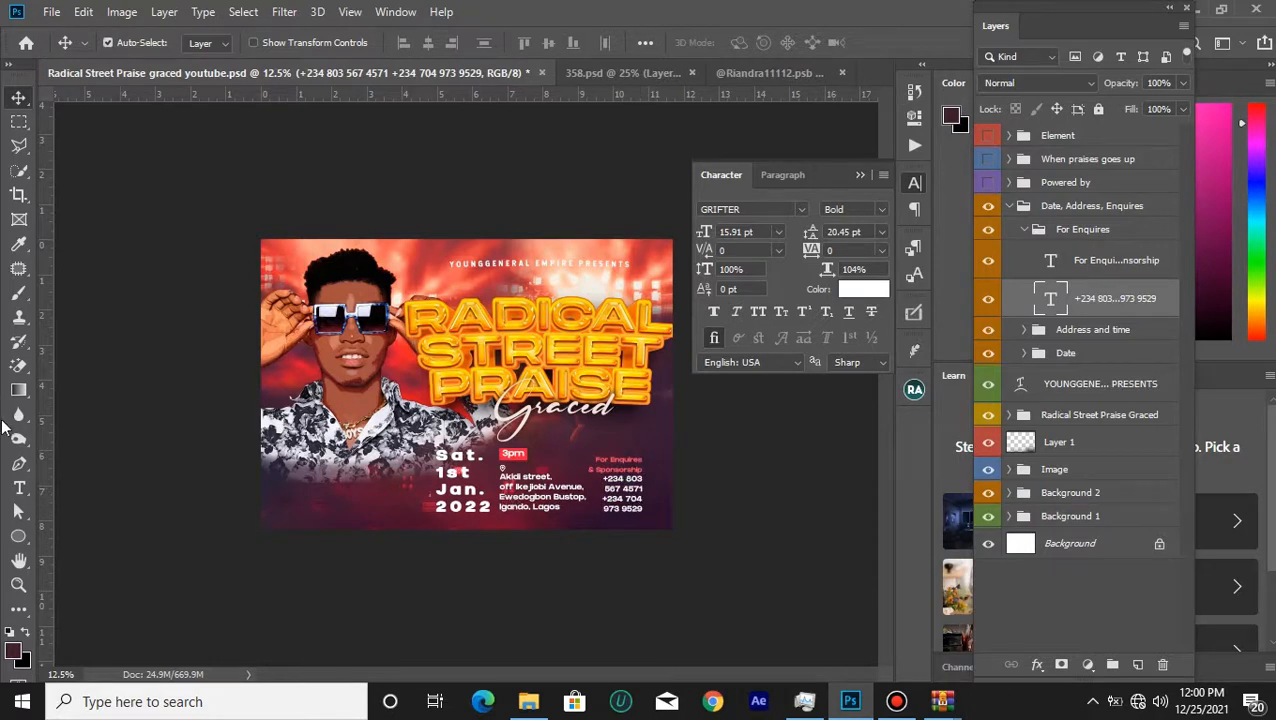
Open the address text and the Sat. 1st Jan. 2022 date text in turn to examine their font settings.
{"action": "left_click", "coordinate": [19, 488]}
{"action": "left_click", "coordinate": [522, 493]}
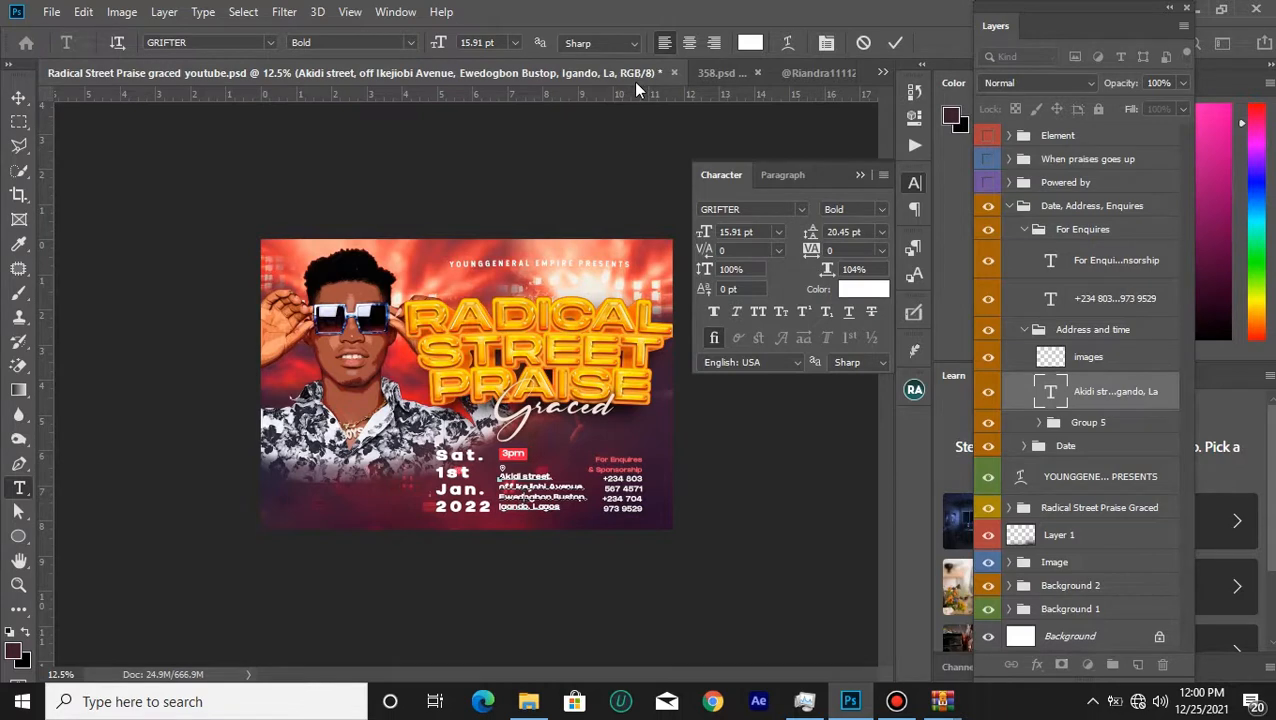
{"action": "key", "text": "ctrl+a"}
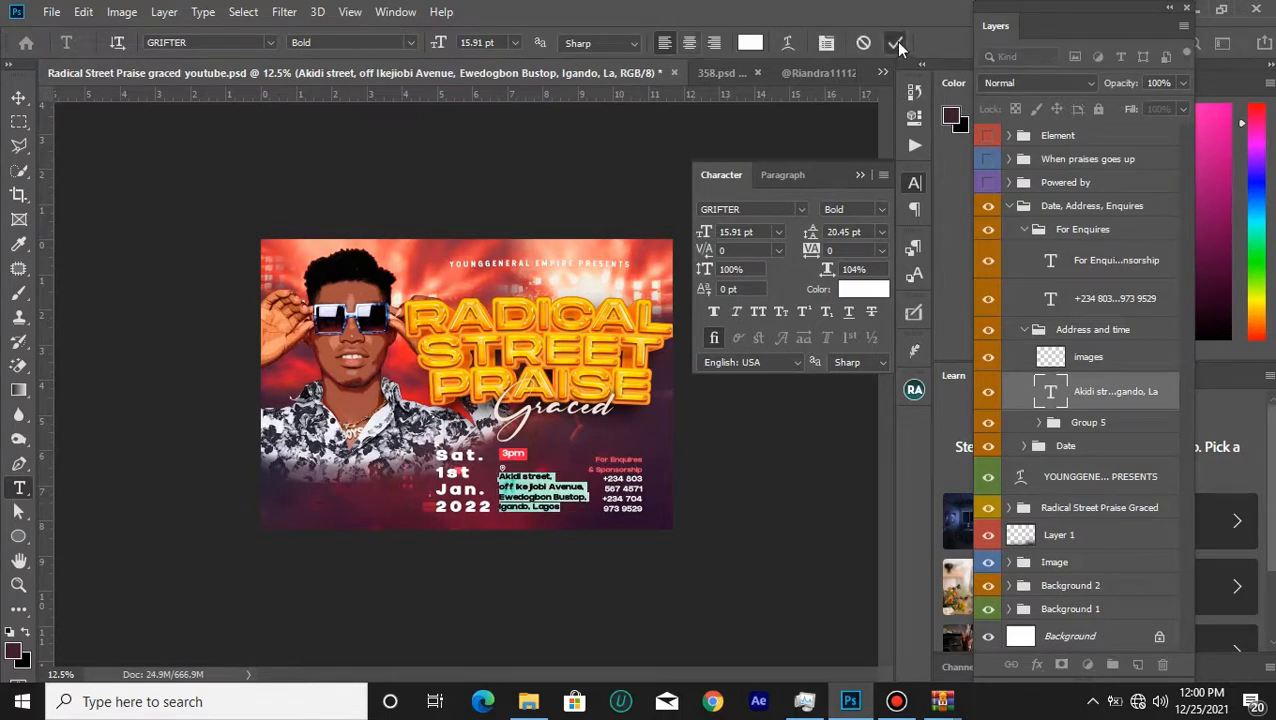
{"action": "left_click", "coordinate": [897, 45]}
{"action": "left_click", "coordinate": [456, 489]}
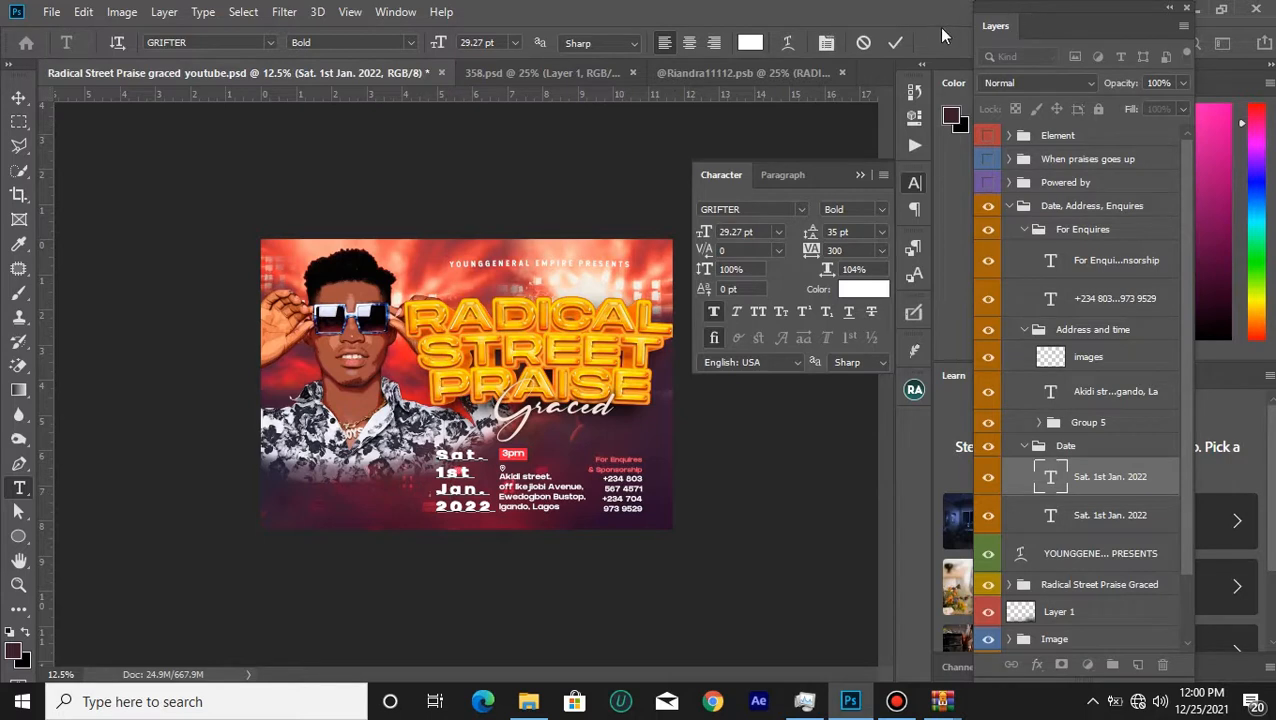
{"action": "left_click", "coordinate": [897, 43]}
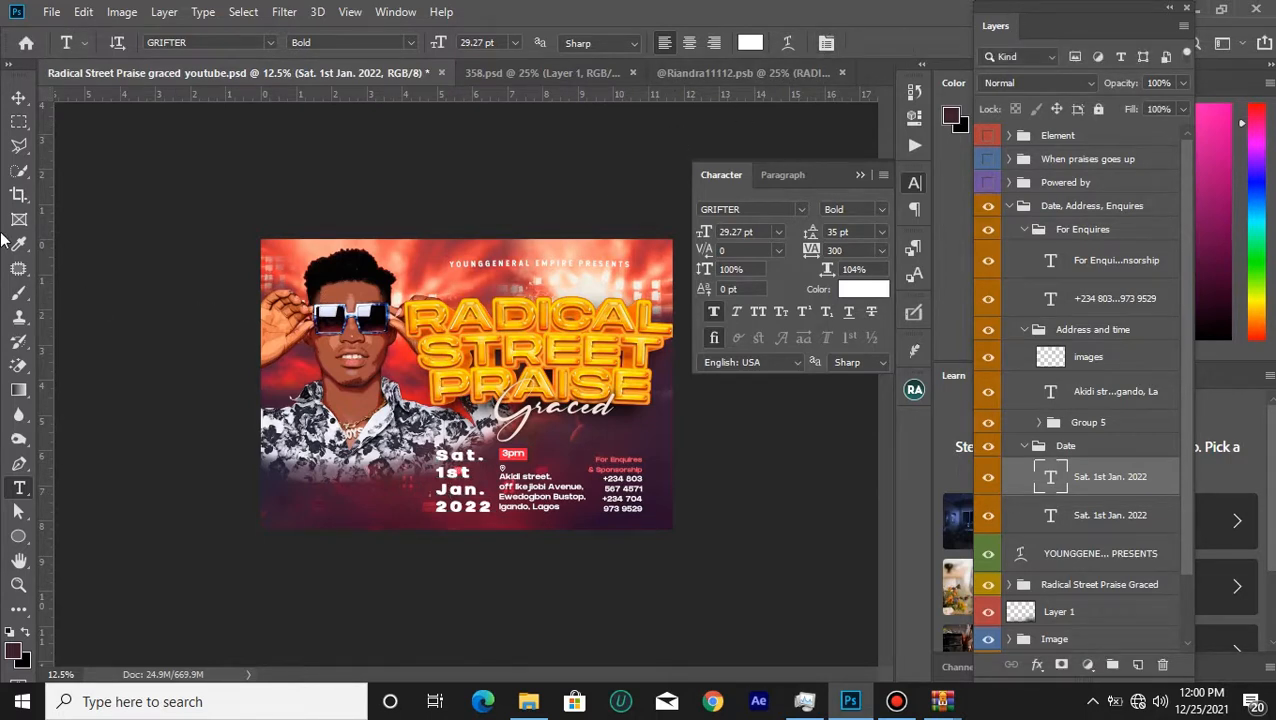
{"action": "left_click", "coordinate": [18, 97]}
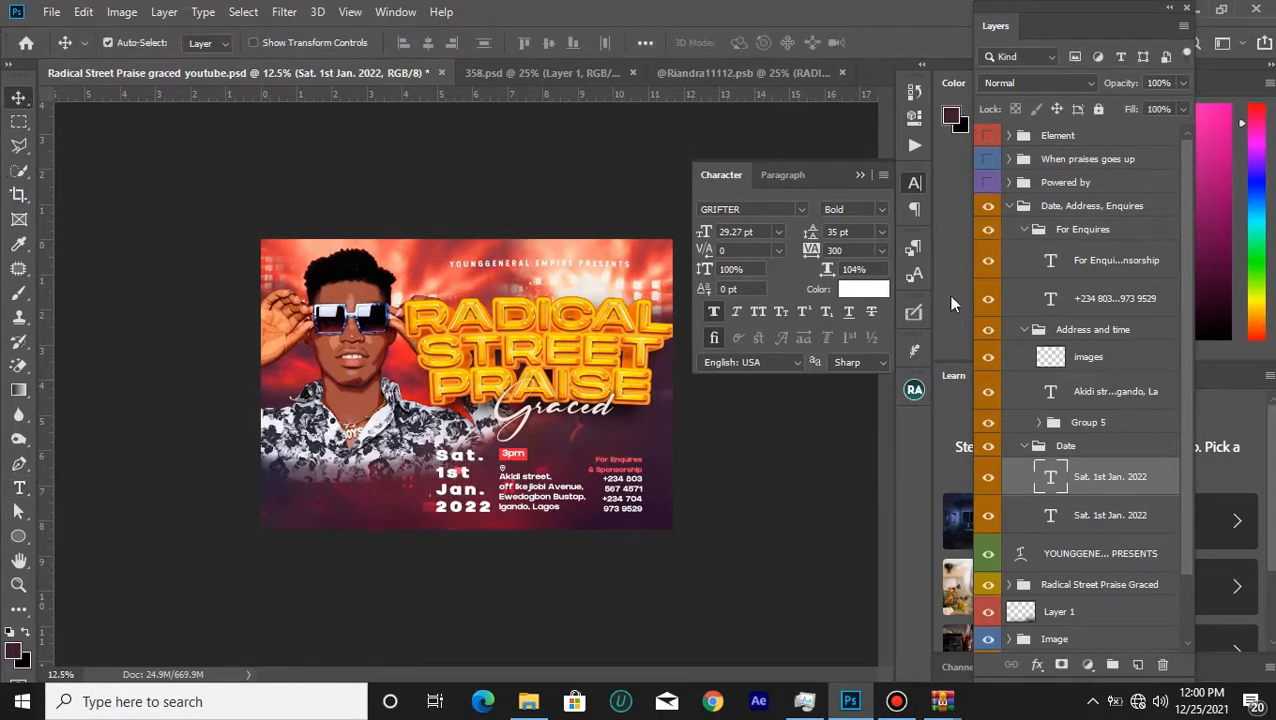
Collapse the Date group, hide and show it, and collapse the Address and time and For Enquires groups.
{"action": "left_click", "coordinate": [1024, 447]}
{"action": "left_click", "coordinate": [987, 446]}
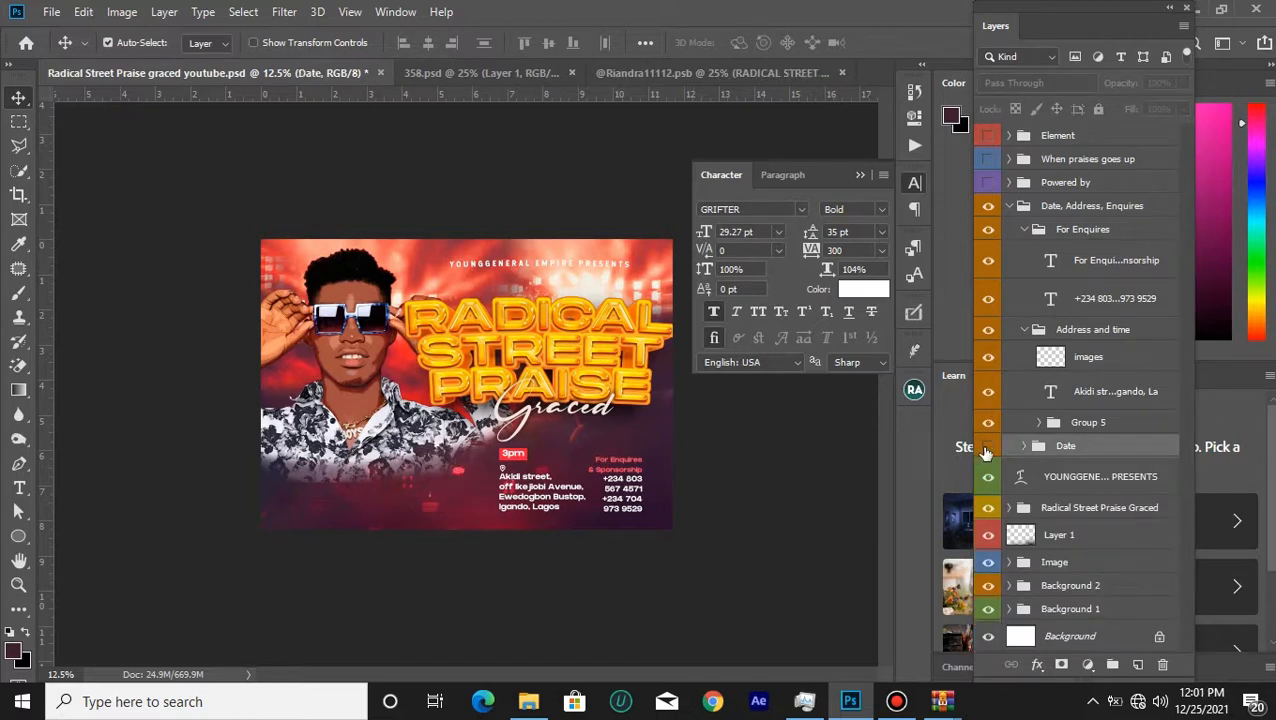
{"action": "left_click", "coordinate": [987, 446]}
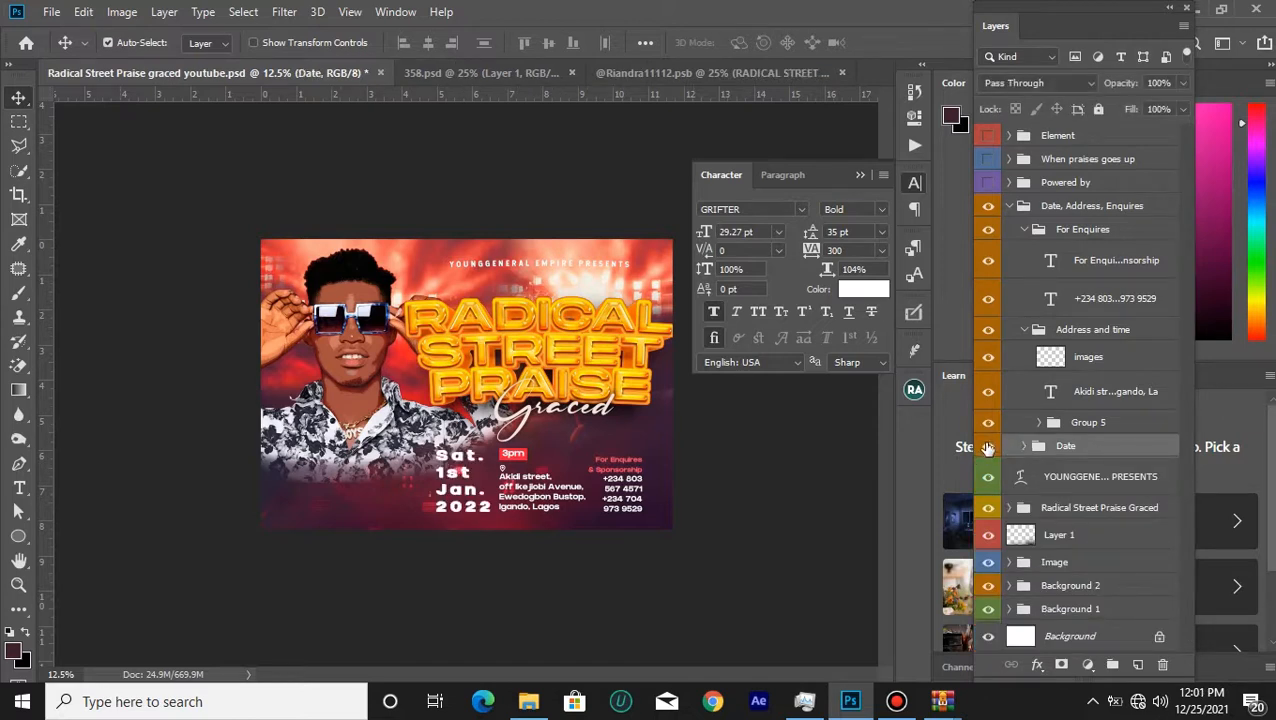
{"action": "left_click", "coordinate": [1025, 331]}
{"action": "left_click", "coordinate": [1024, 229]}
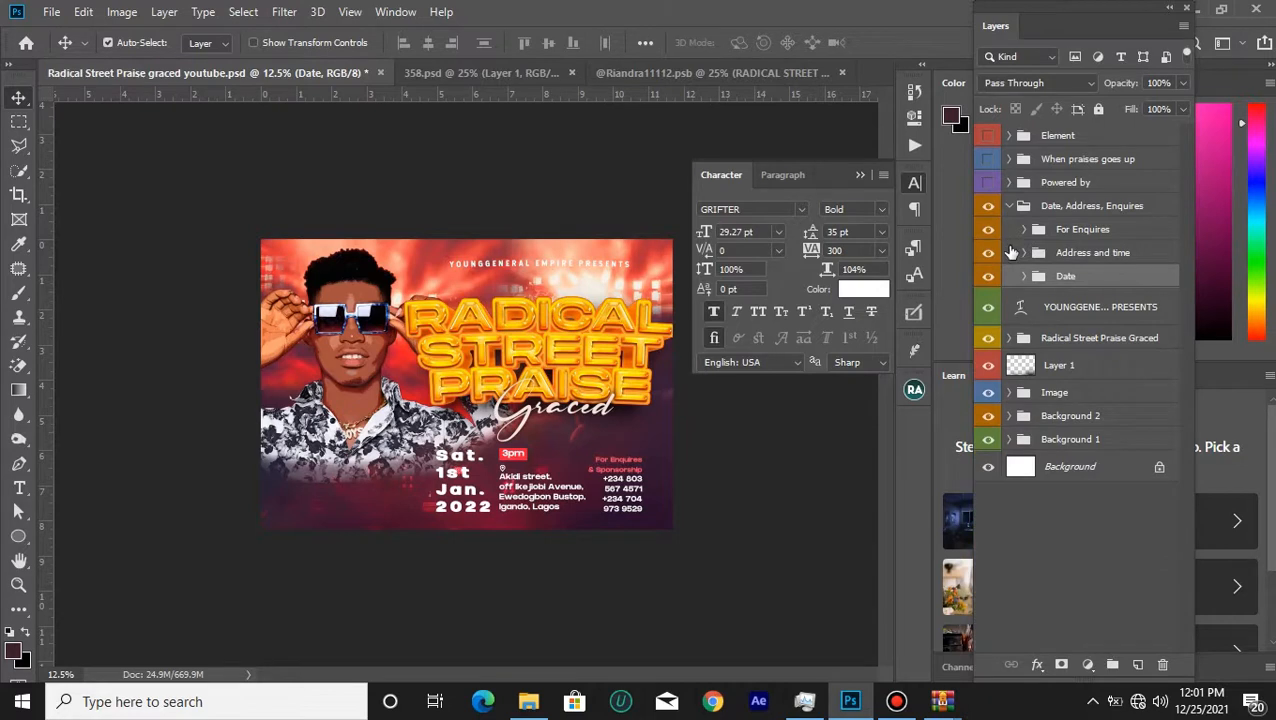
Place a horizontal guide along the bottom of the event details and select the For Enquires, Address and time, and Date groups.
{"action": "left_click_drag", "start_coordinate": [532, 93], "coordinate": [573, 512]}
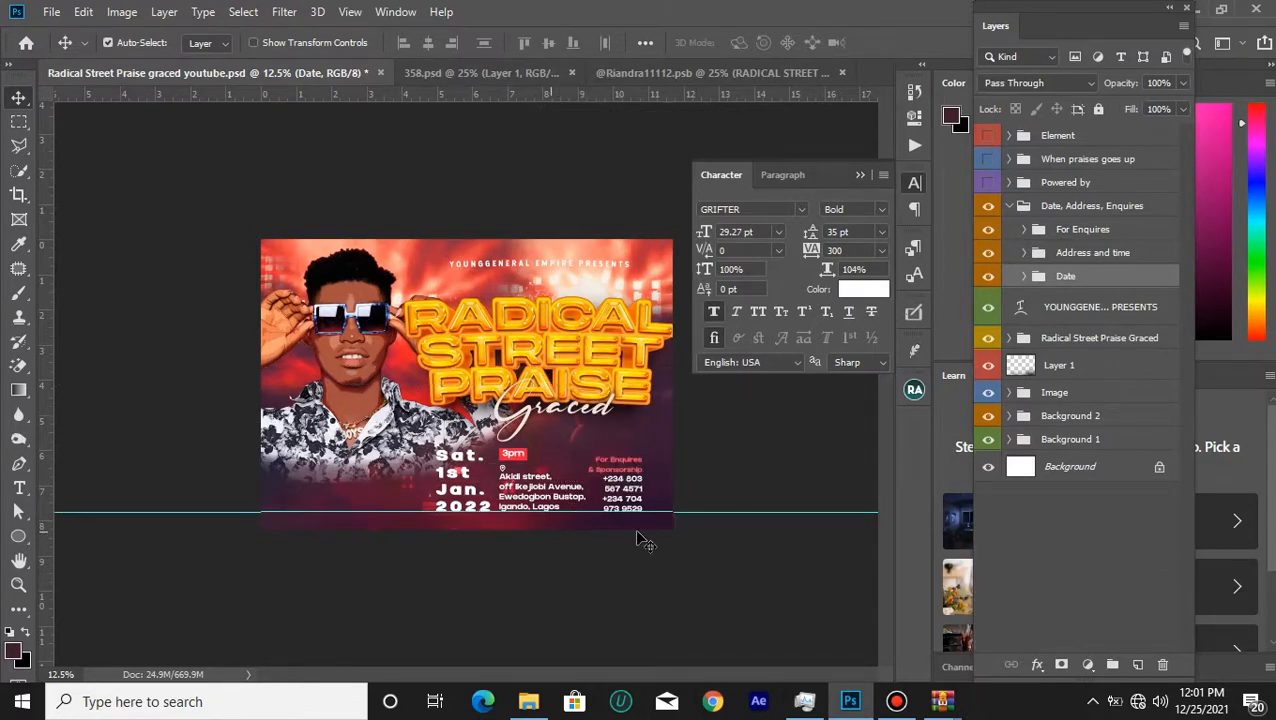
{"action": "left_click", "coordinate": [1108, 230], "text": "shift"}
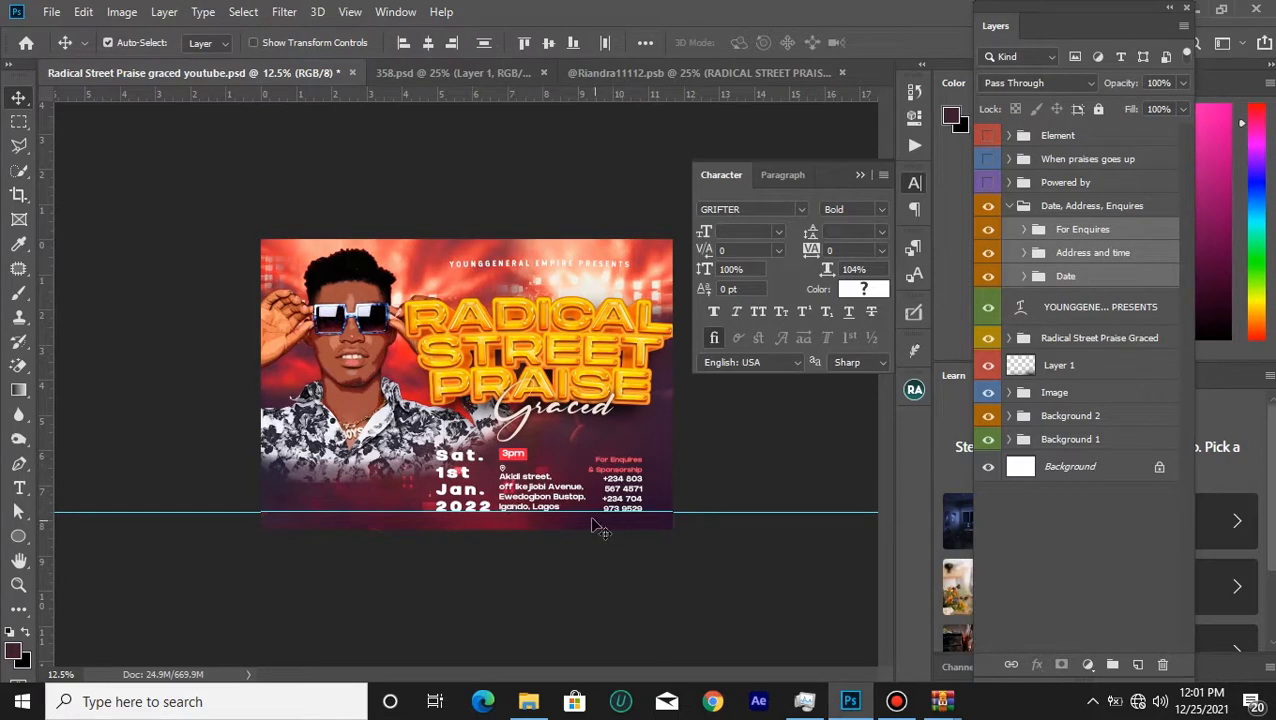
{"action": "mouse_move", "coordinate": [987, 272]}
{"action": "left_mouse_down"}
{"action": "mouse_move", "coordinate": [987, 237]}
{"action": "mouse_move", "coordinate": [991, 277]}
{"action": "left_mouse_up"}
Select and expand the Address and time group to examine its layers.
{"action": "key", "text": "ctrl+plus"}
{"action": "key", "text": "ctrl+plus"}
{"action": "key", "text": "ctrl+plus"}
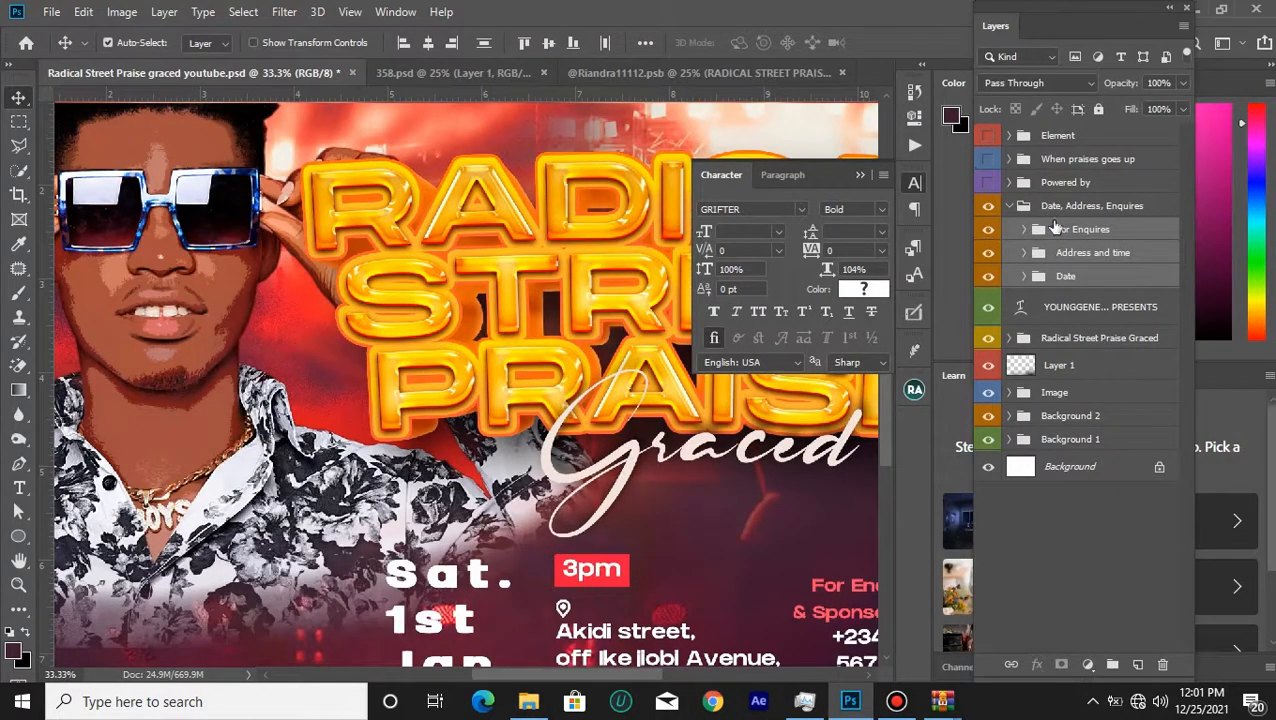
{"action": "left_click", "coordinate": [1067, 238]}
{"action": "left_click", "coordinate": [1072, 252]}
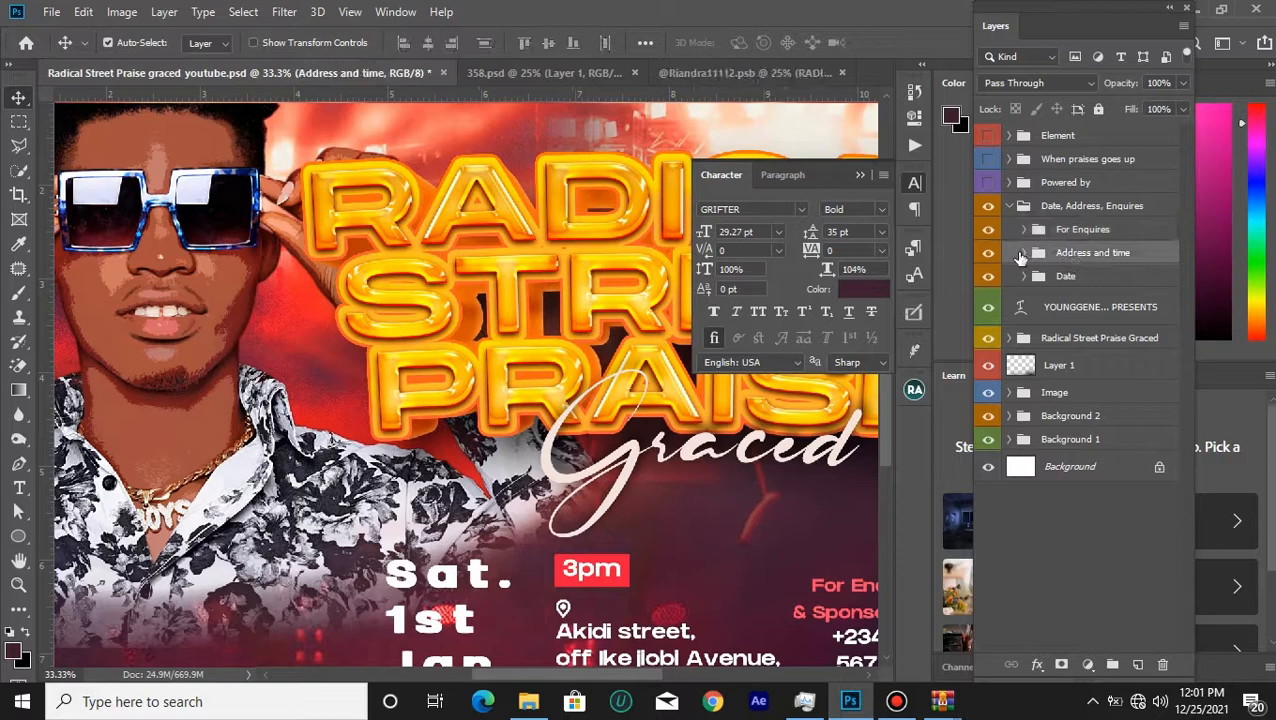
{"action": "left_click", "coordinate": [1024, 256]}
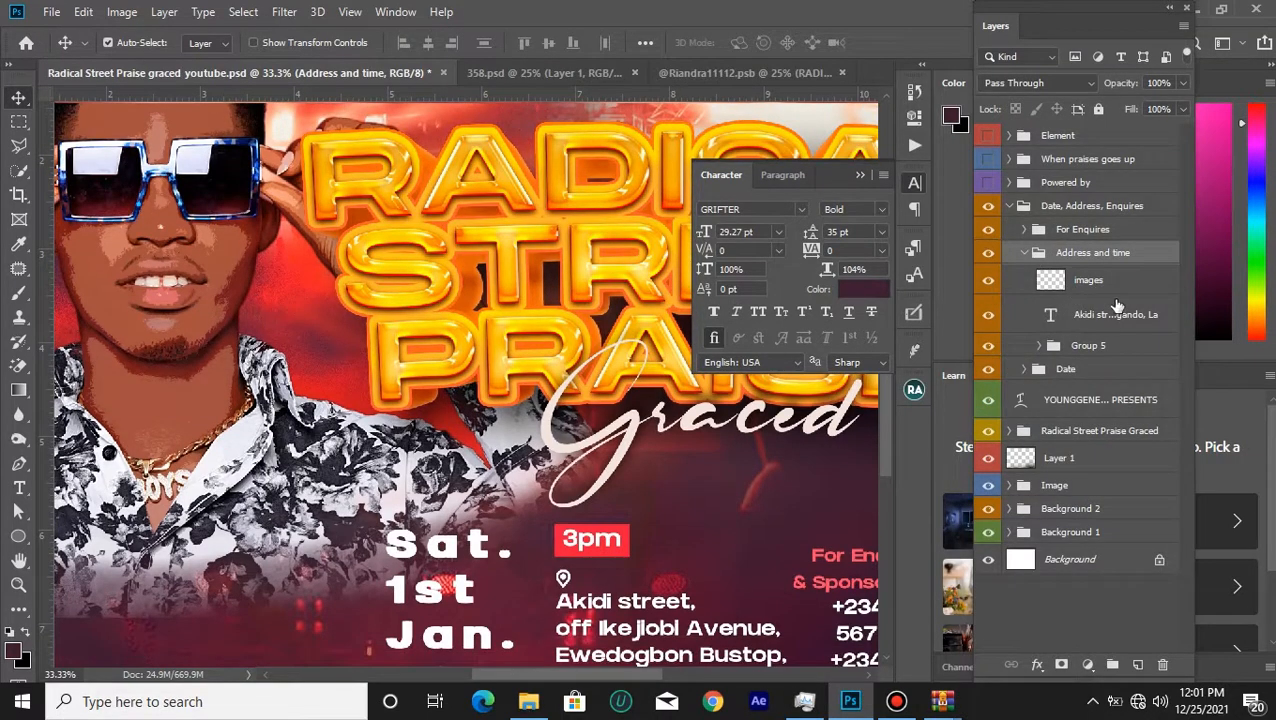
Hide and show Group 5, expand it, and examine its Rectangle 1 and 3pm layers.
{"action": "left_click", "coordinate": [1062, 348]}
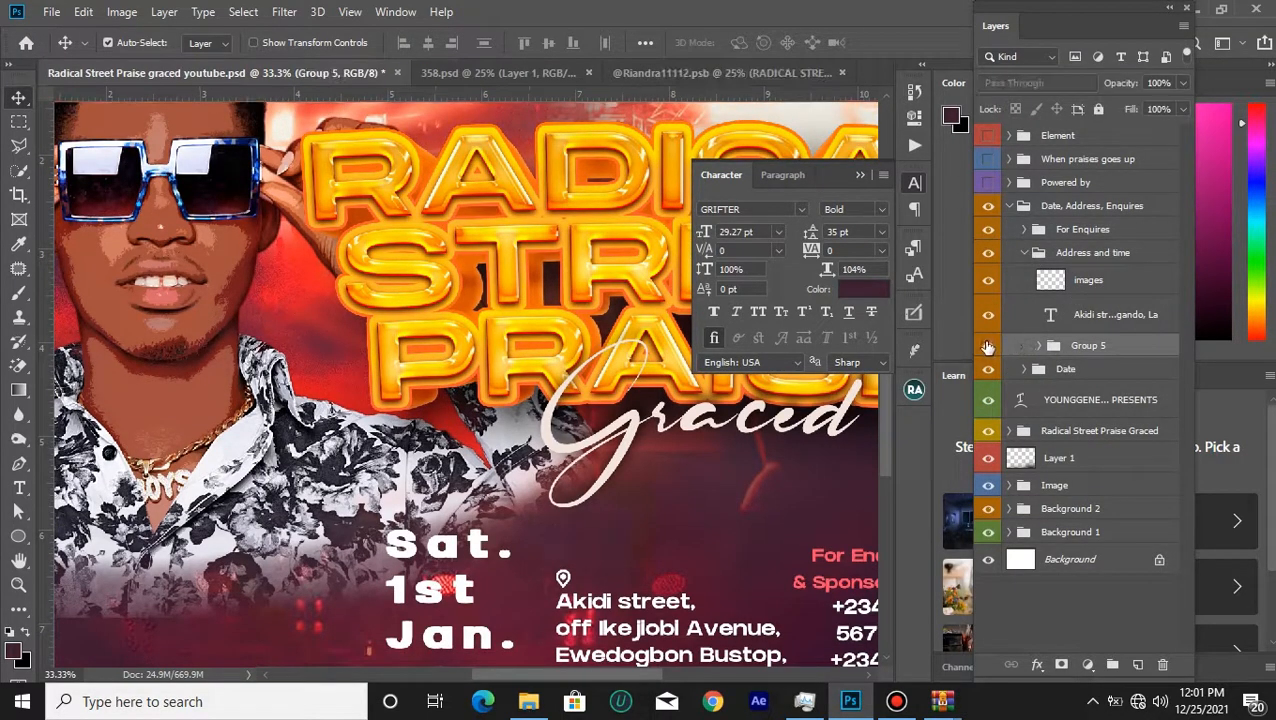
{"action": "left_click", "coordinate": [1030, 347]}
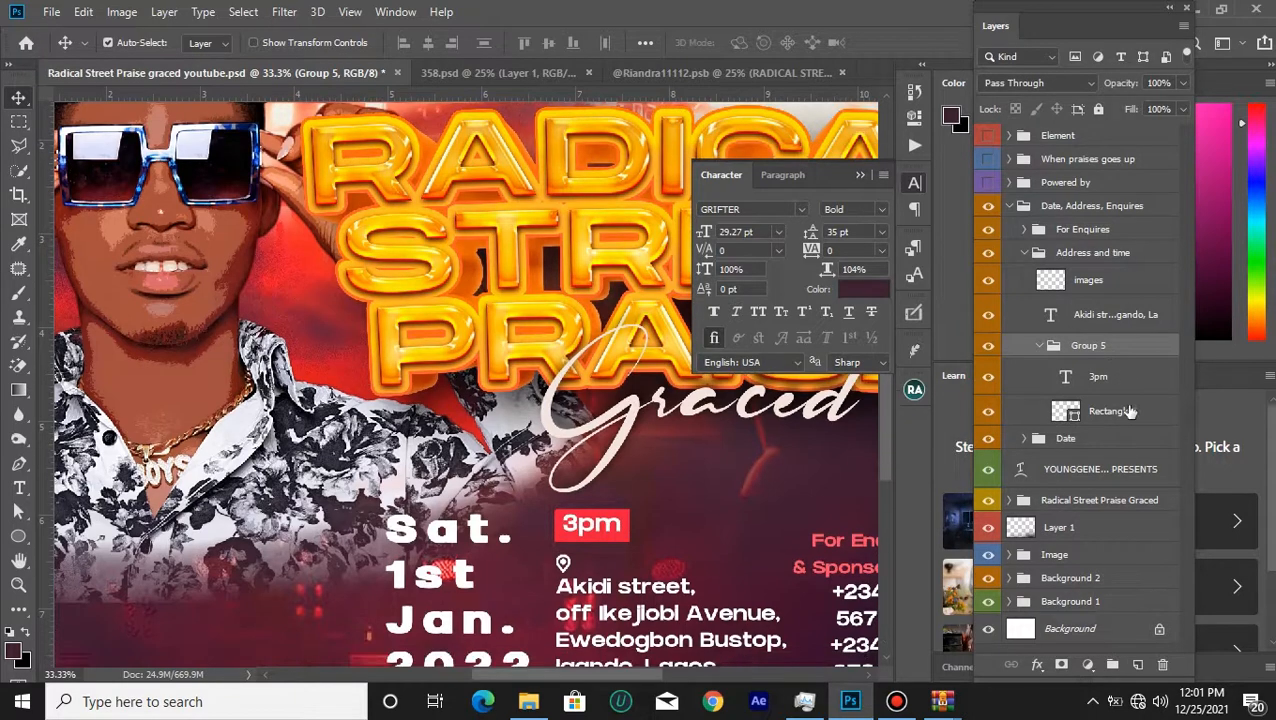
{"action": "left_click", "coordinate": [1080, 412]}
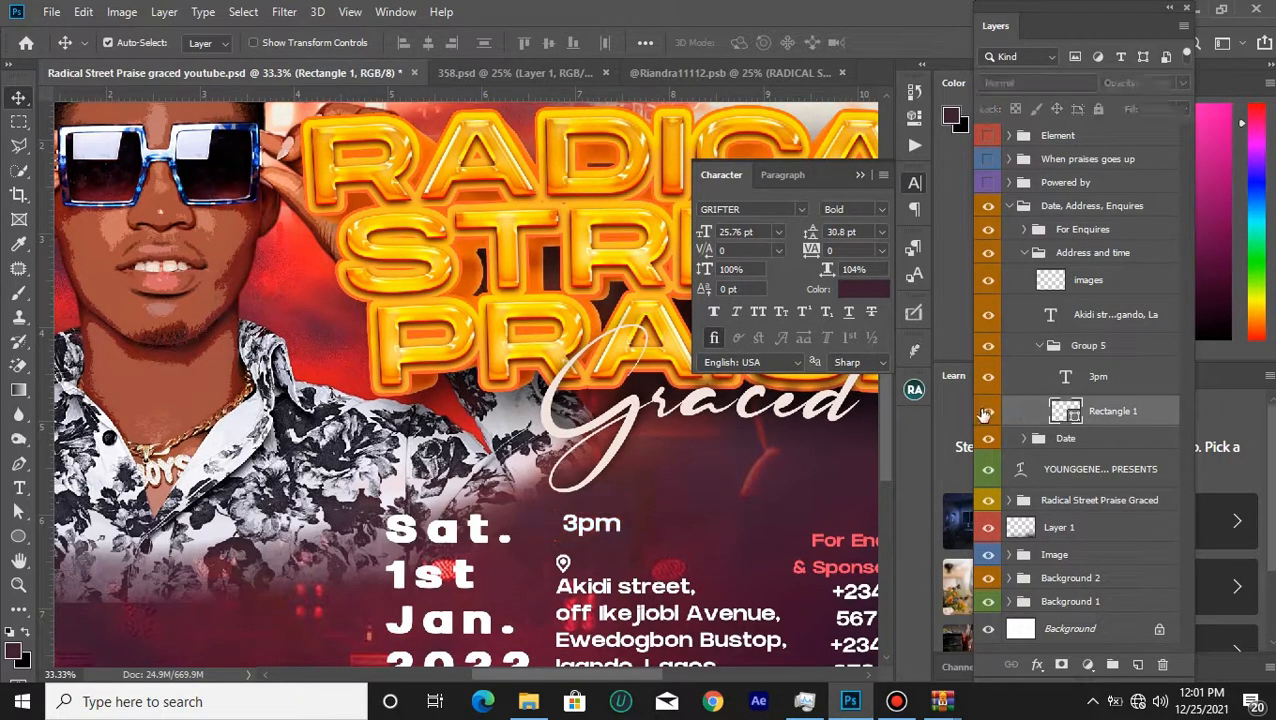
{"action": "left_click", "coordinate": [1110, 377]}
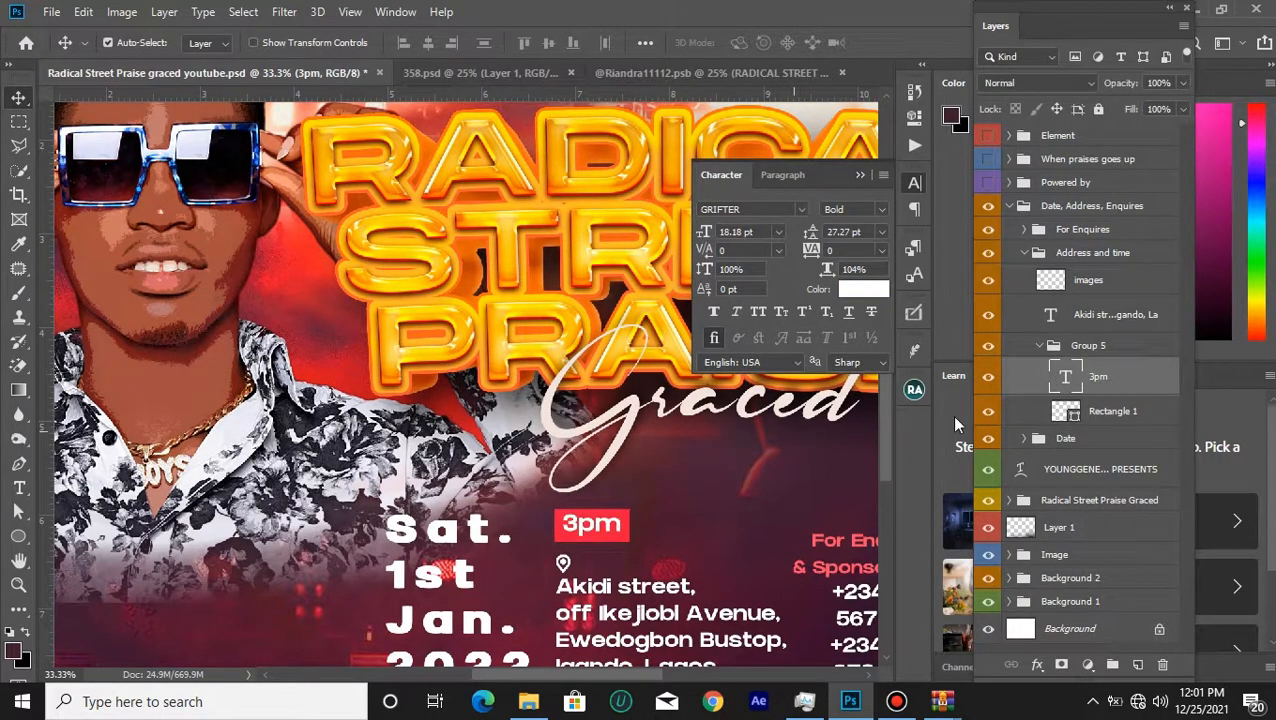
Draw a rectangle shape of about 184 × 87 px over the shirt with the Rectangle Tool.
{"action": "left_click", "coordinate": [24, 537]}
{"action": "right_click", "coordinate": [24, 537]}
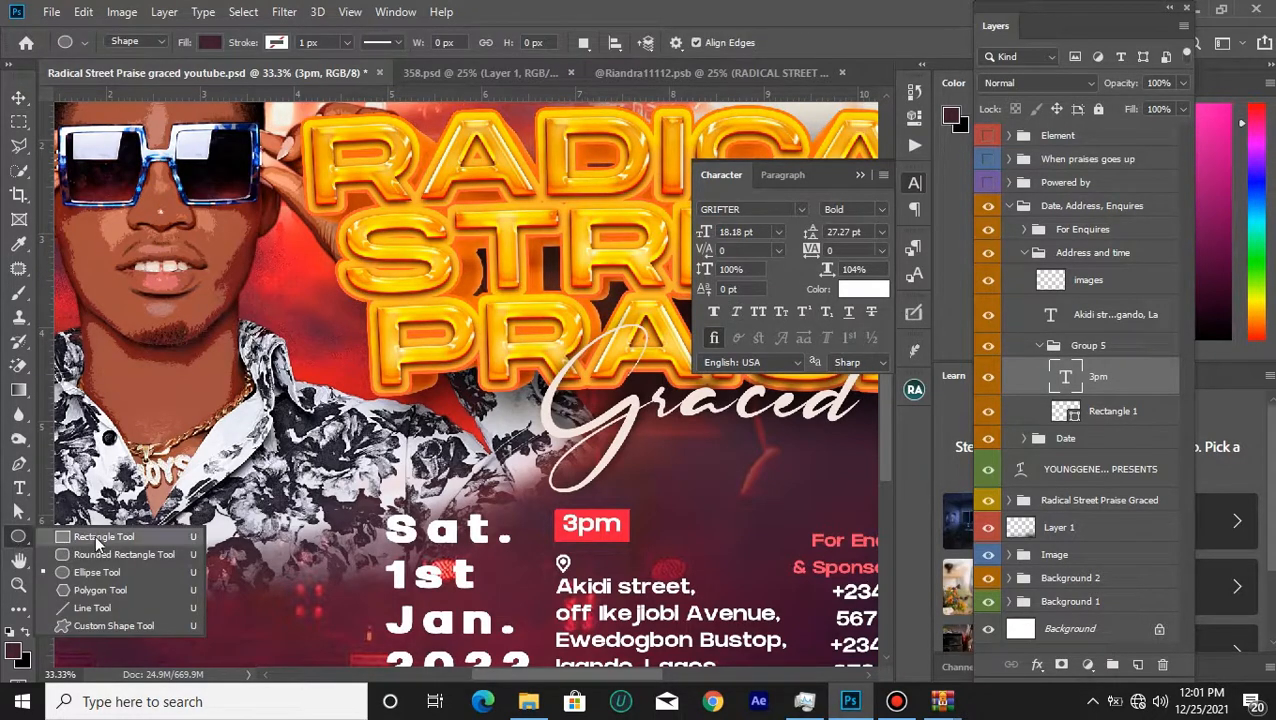
{"action": "left_click", "coordinate": [120, 534]}
{"action": "left_click_drag", "start_coordinate": [297, 476], "coordinate": [356, 503]}
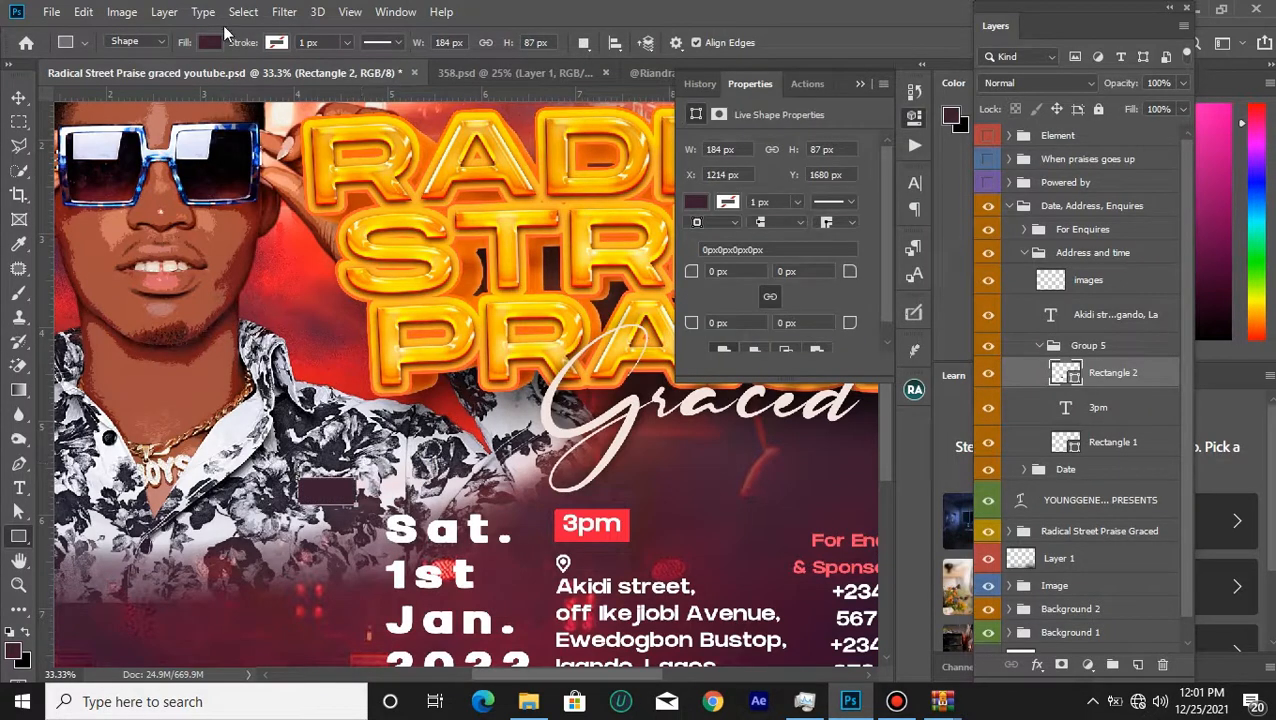
Fill the new rectangle with the red sampled from the 3pm box, and delete the rectangle.
{"action": "left_click", "coordinate": [18, 243]}
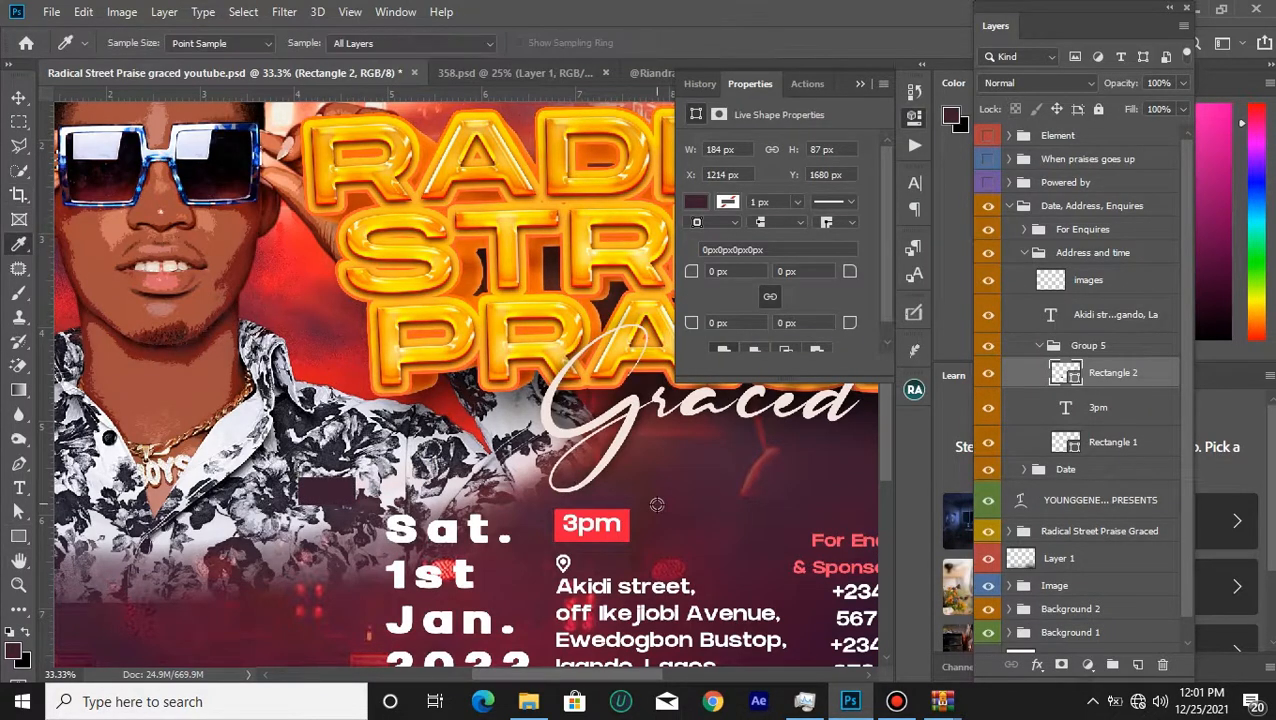
{"action": "left_click", "coordinate": [624, 517]}
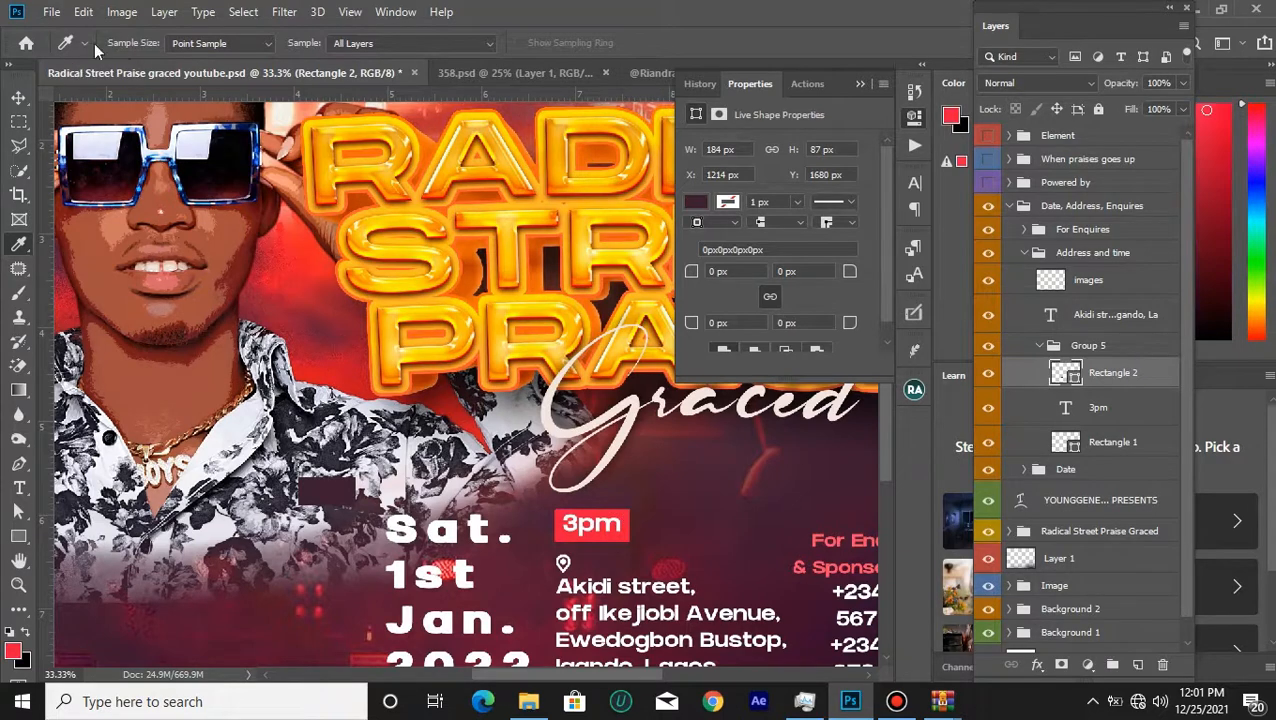
{"action": "left_click", "coordinate": [18, 537]}
{"action": "left_click", "coordinate": [209, 42]}
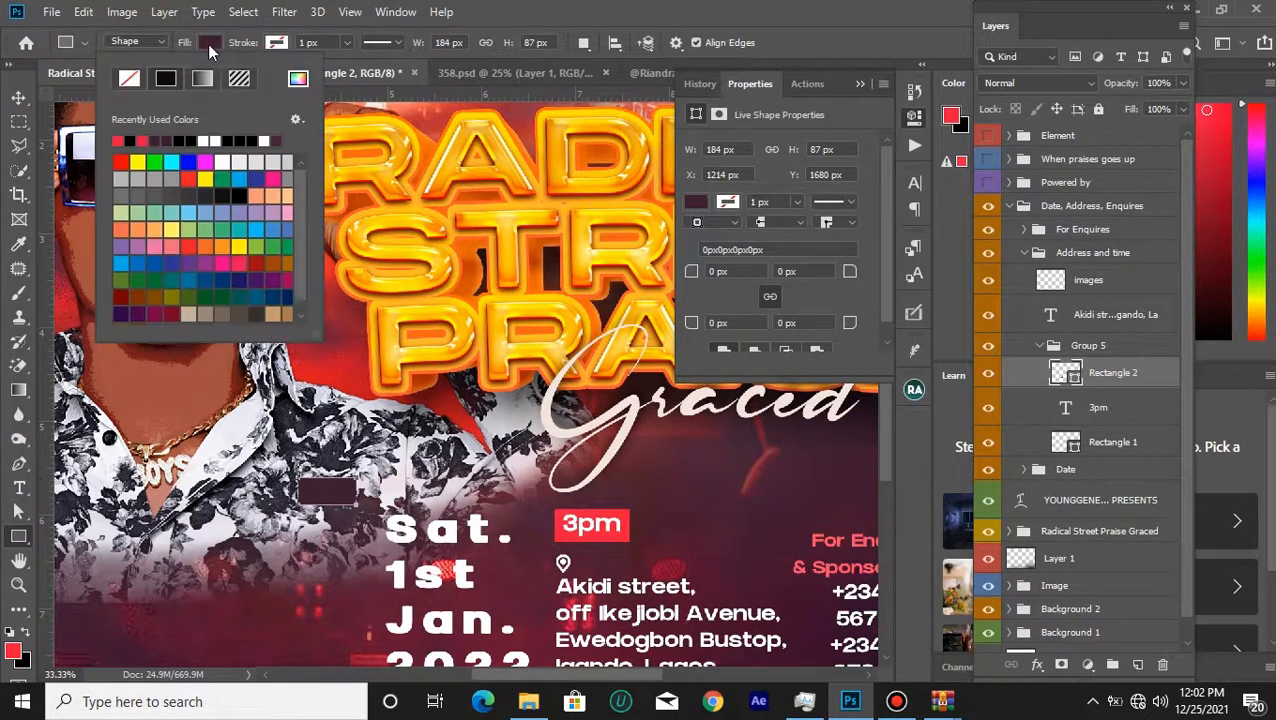
{"action": "left_click", "coordinate": [126, 139]}
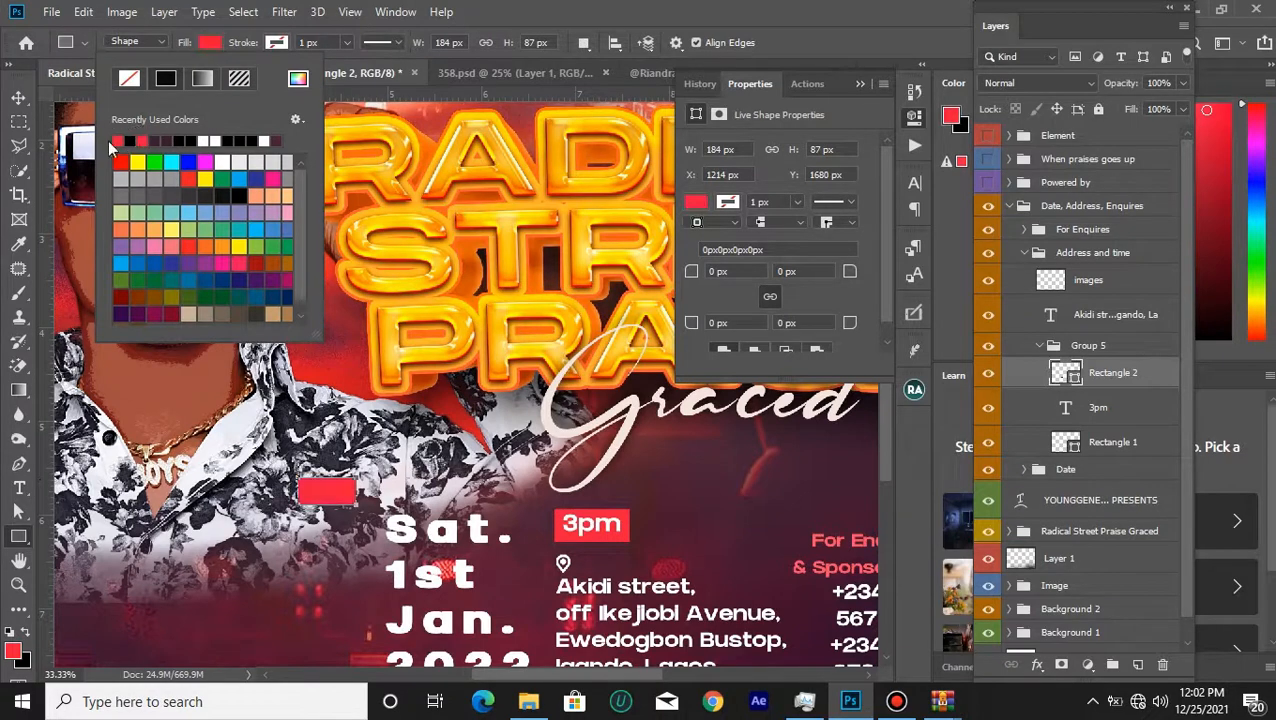
{"action": "left_click", "coordinate": [20, 98]}
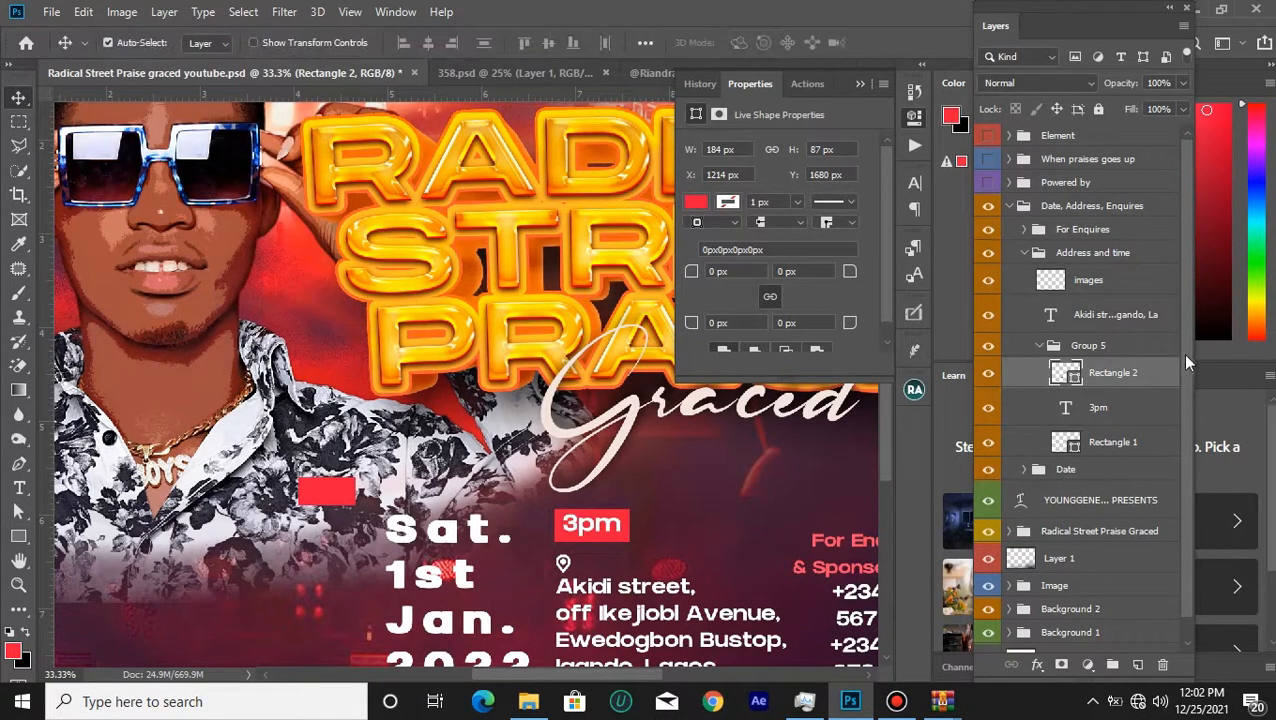
{"action": "key", "text": "Delete"}
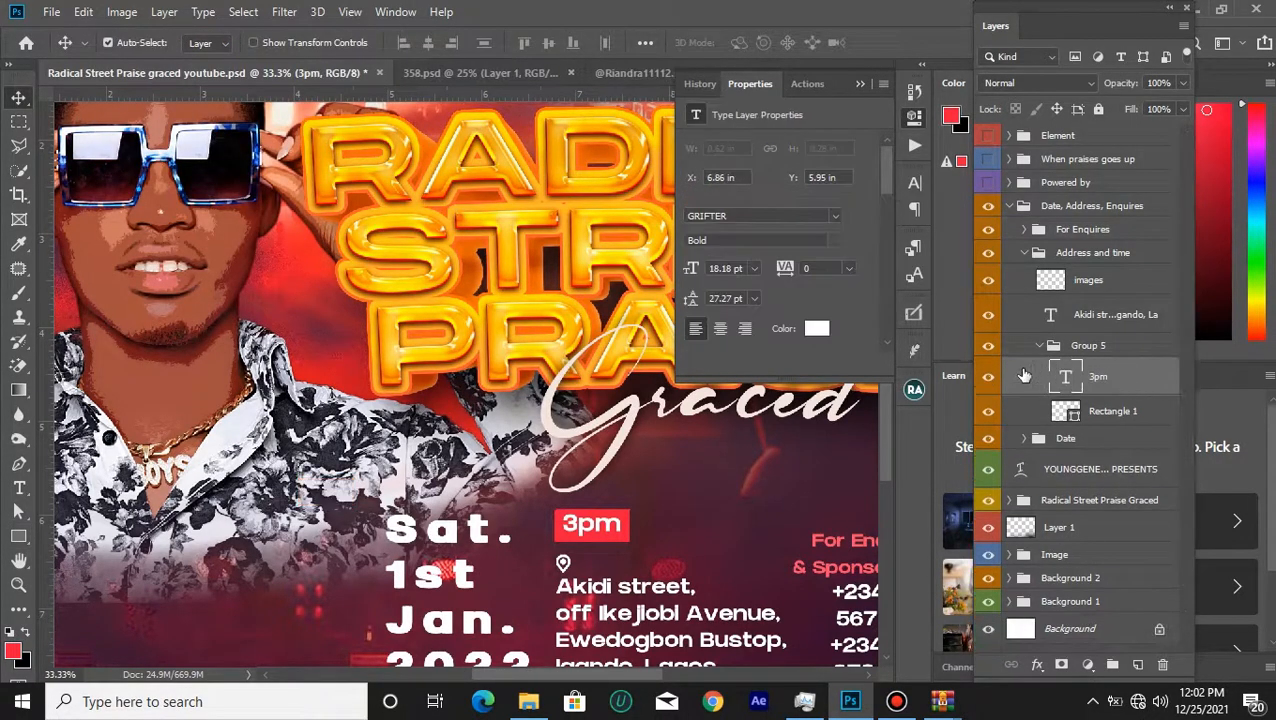
Hide and show the 3pm text, select it together with Rectangle 1, and align their horizontal centres.
{"action": "left_click", "coordinate": [988, 378]}
{"action": "left_click", "coordinate": [988, 378]}
{"action": "left_click", "coordinate": [1143, 417], "text": "ctrl"}
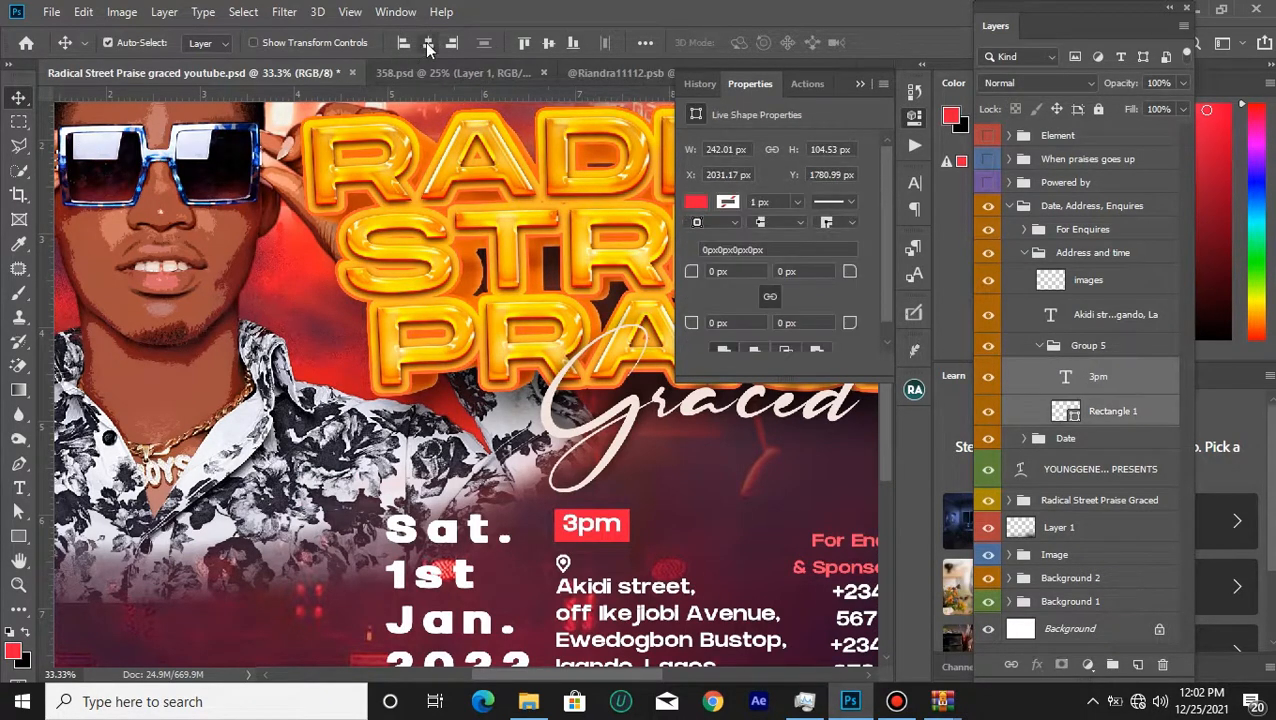
{"action": "left_click", "coordinate": [1143, 387]}
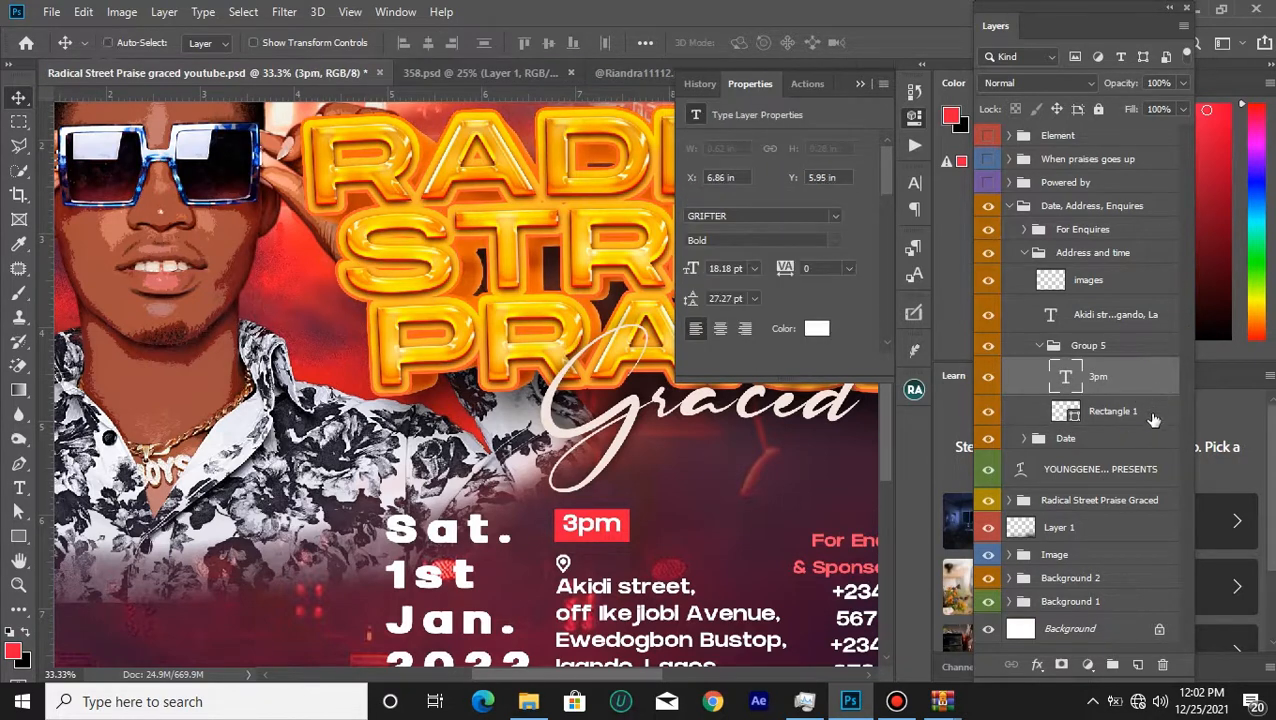
{"action": "left_click", "coordinate": [1153, 418], "text": "ctrl"}
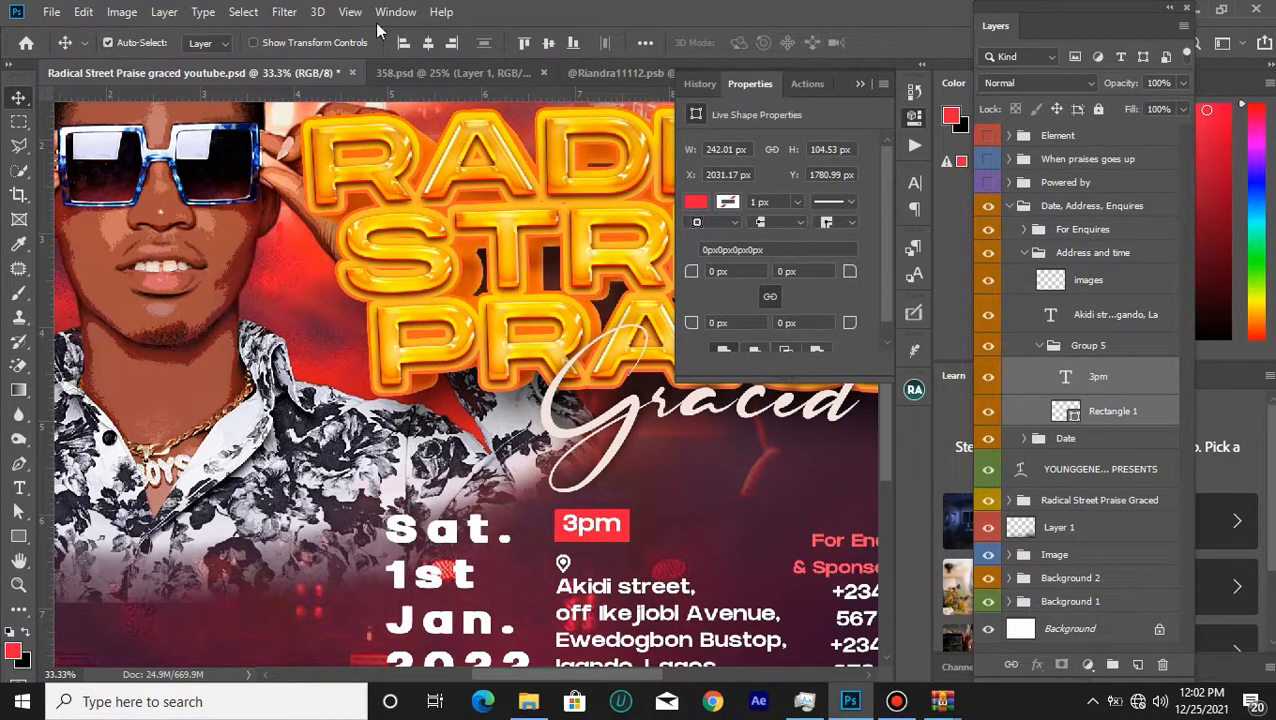
{"action": "left_click", "coordinate": [431, 46]}
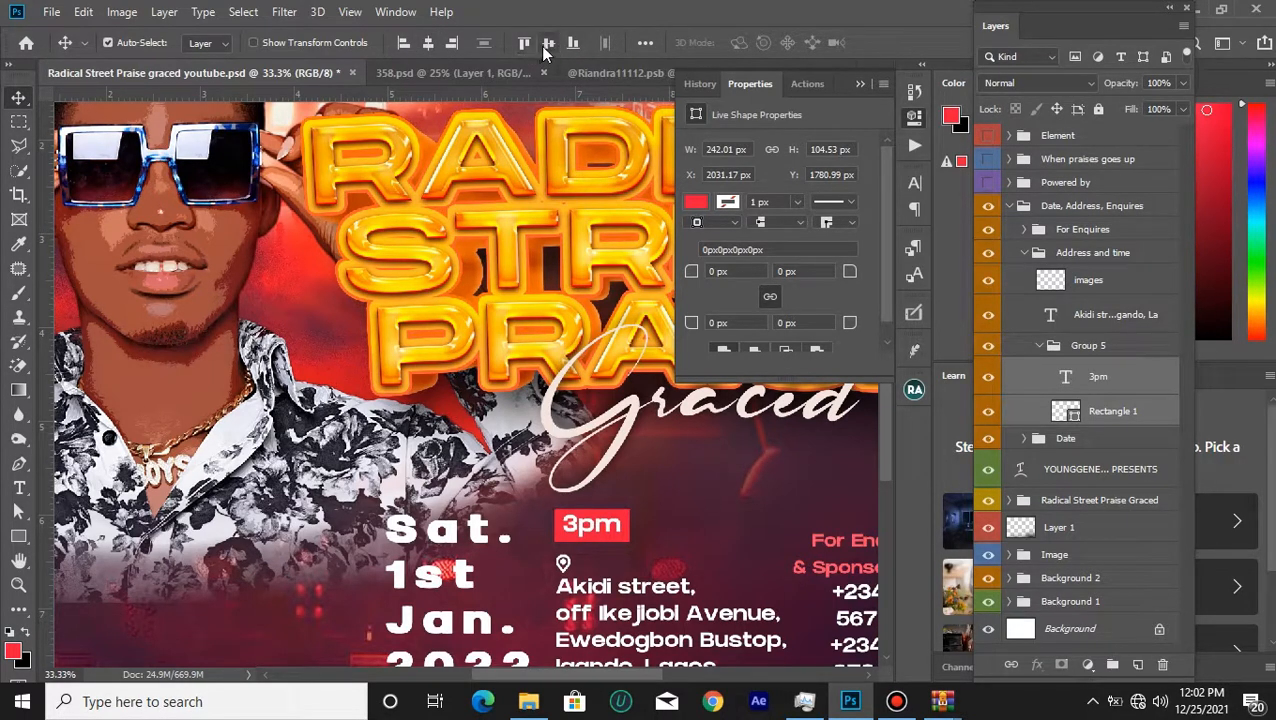
Collapse the Properties panel, then Group 5, Address and time, and the parent Date, Address, Enquires group.
{"action": "left_click", "coordinate": [862, 84]}
{"action": "left_click", "coordinate": [1086, 346]}
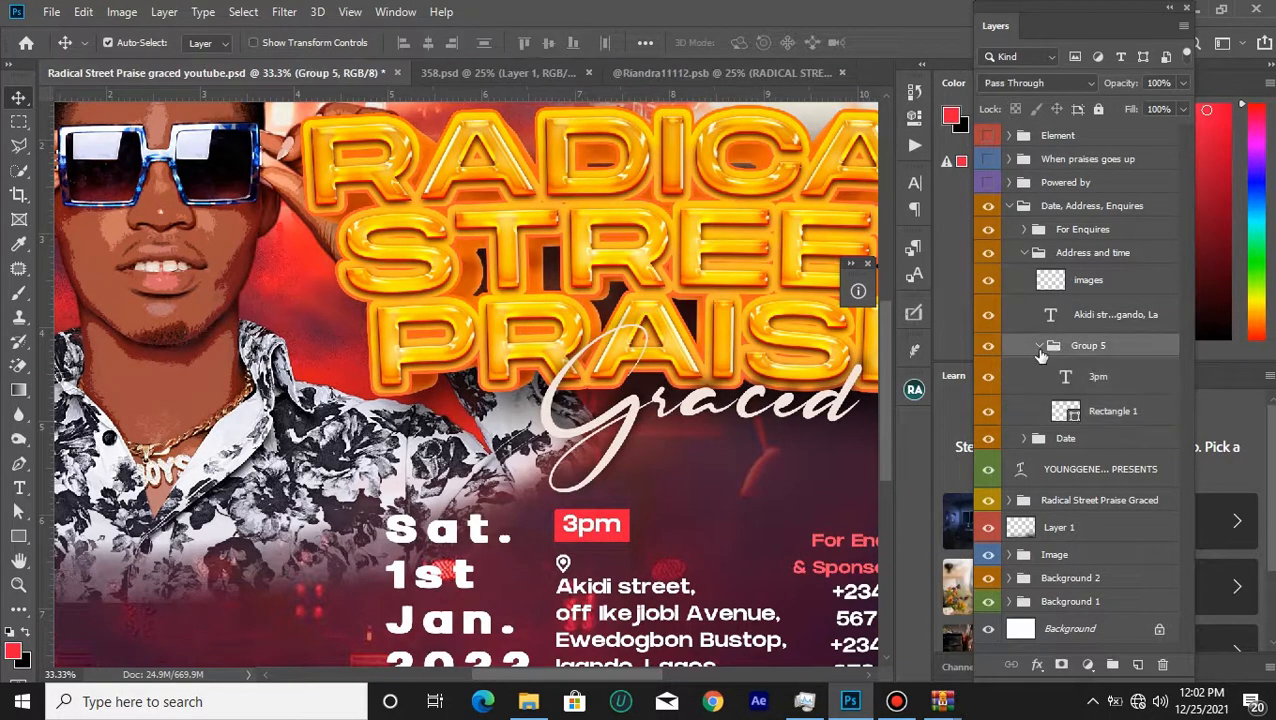
{"action": "left_click", "coordinate": [1040, 347]}
{"action": "left_click", "coordinate": [1025, 253]}
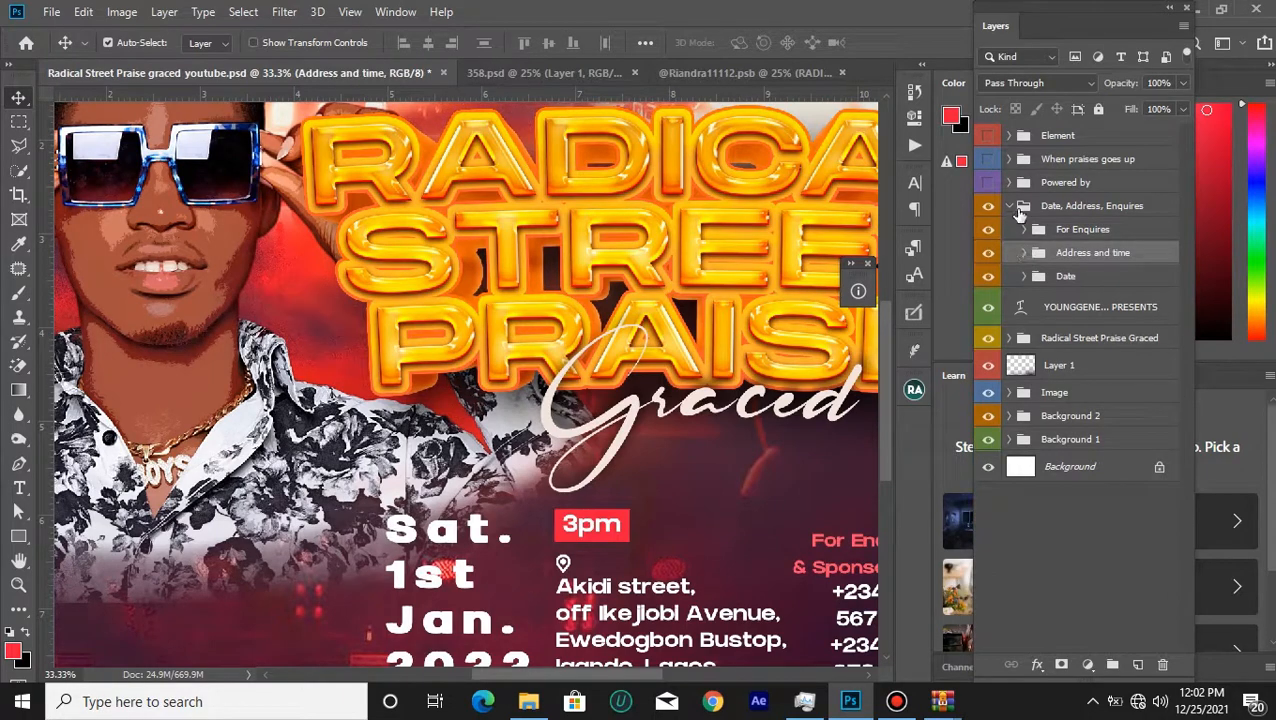
{"action": "left_click", "coordinate": [1010, 207]}
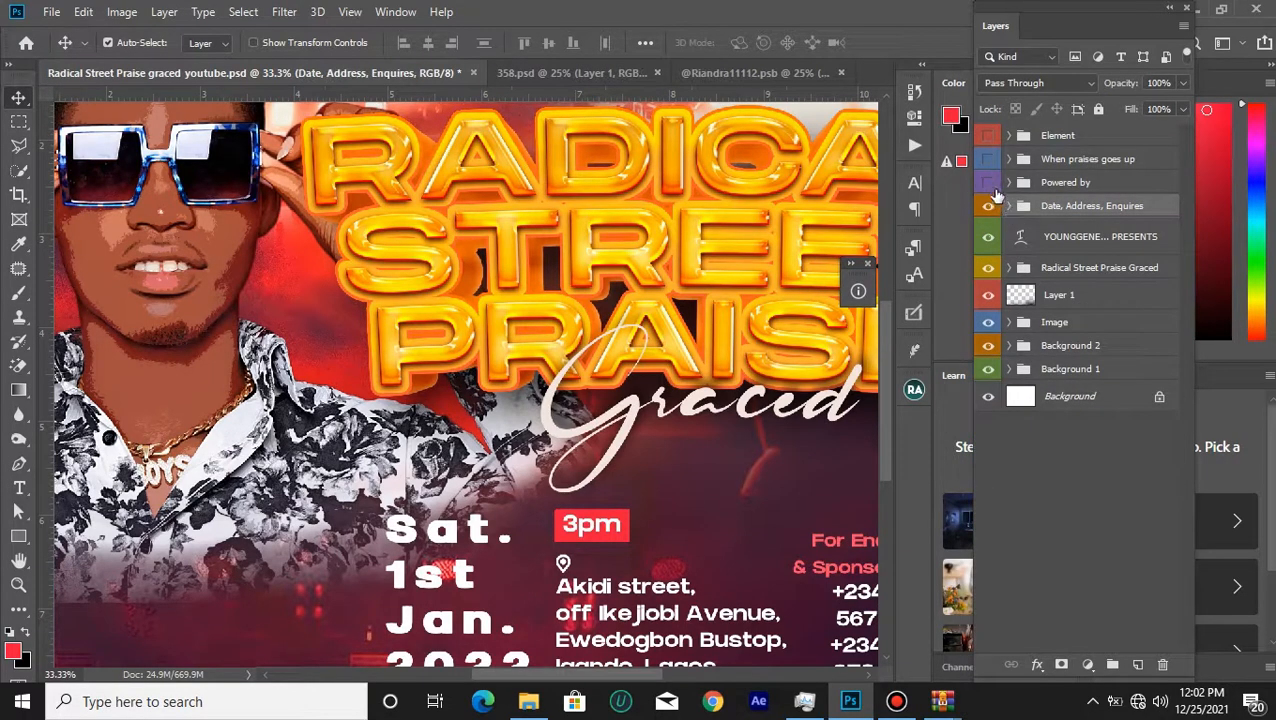
{"action": "key", "text": "ctrl+minus"}
{"action": "key", "text": "ctrl+minus"}
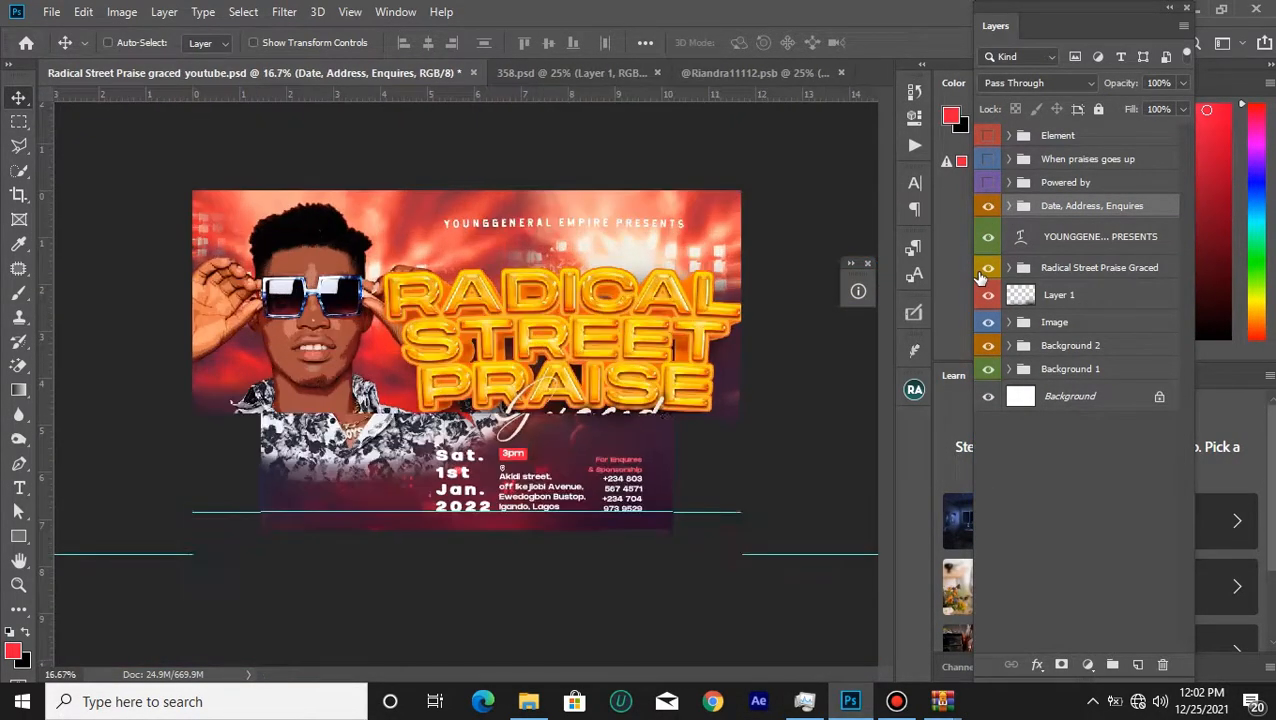
Show the Powered by group.
{"action": "left_click_drag", "start_coordinate": [708, 556], "coordinate": [714, 70]}
{"action": "left_click", "coordinate": [990, 182]}
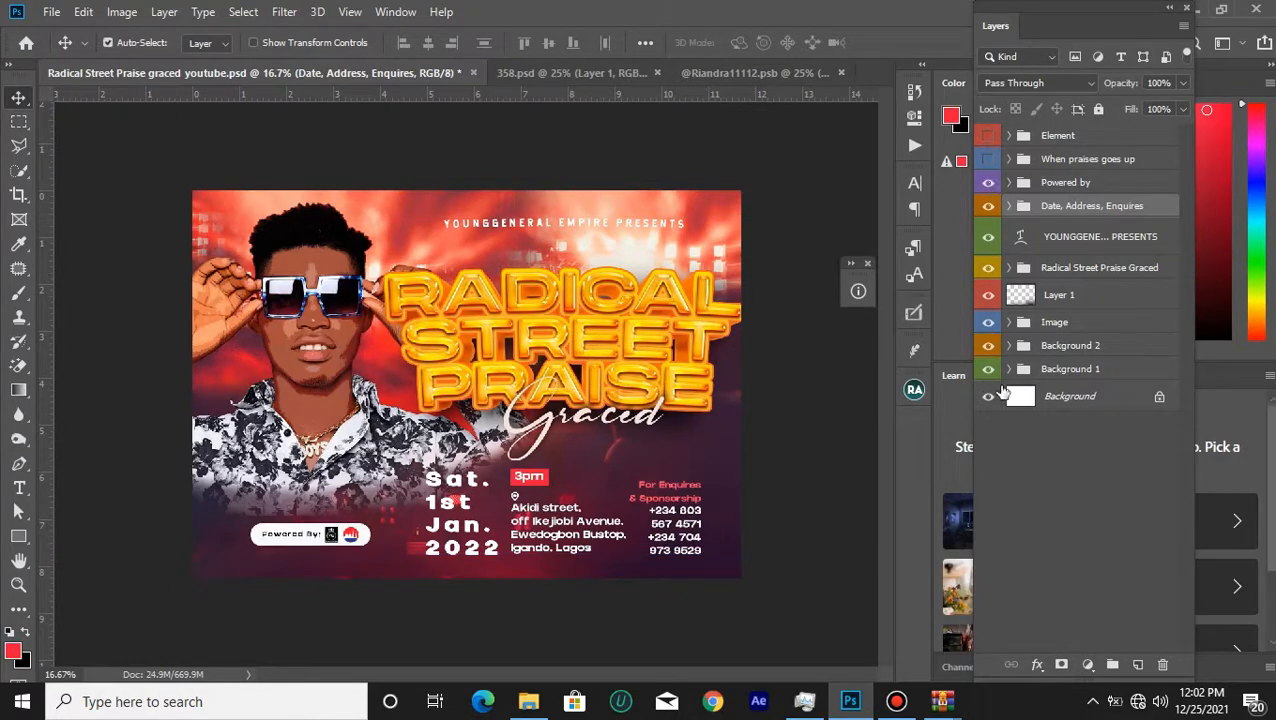
{"action": "key", "text": "ctrl+plus"}
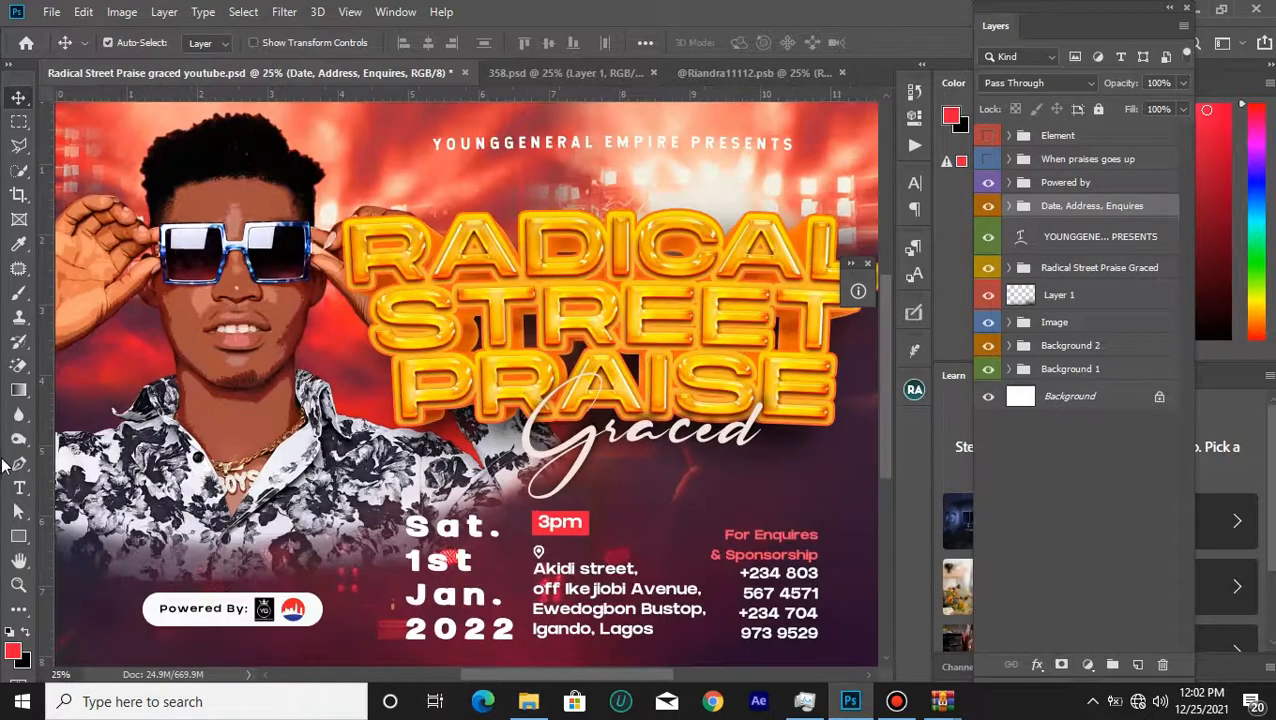
Draw a rounded rectangle of about 661 × 152 px with 76 px corners over the shirt, and delete it.
{"action": "left_click", "coordinate": [20, 537]}
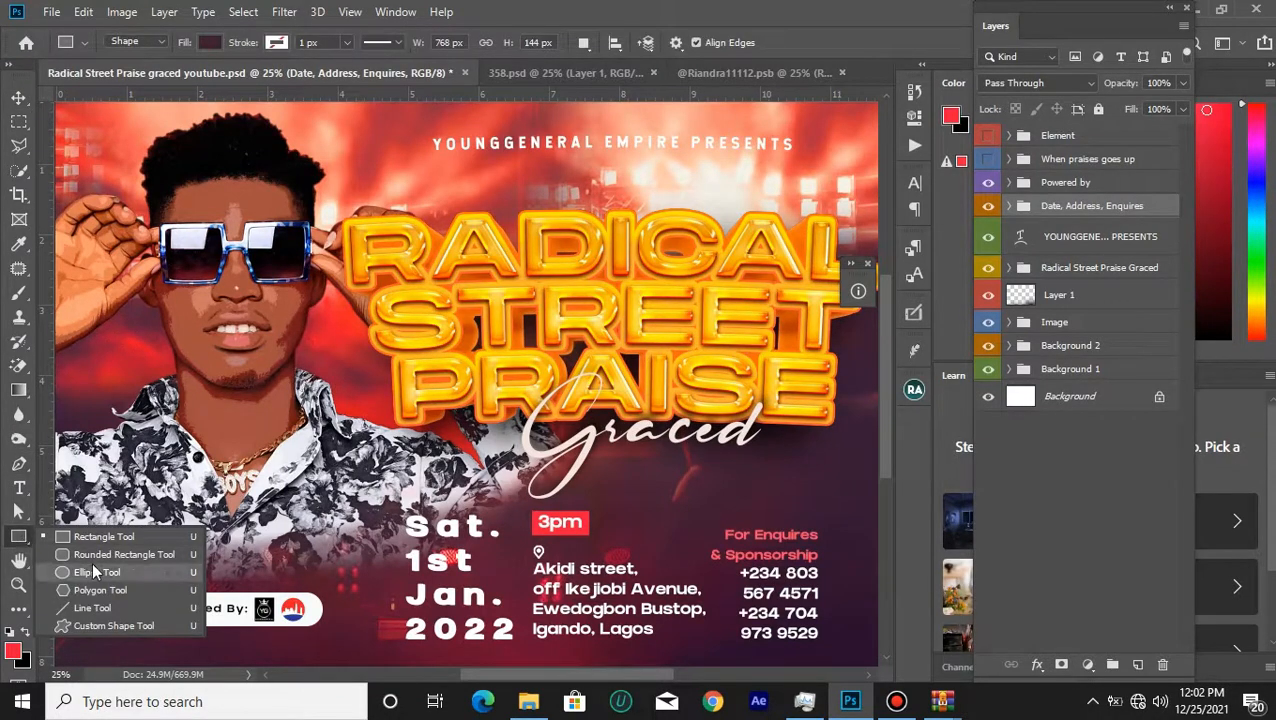
{"action": "left_click", "coordinate": [94, 554]}
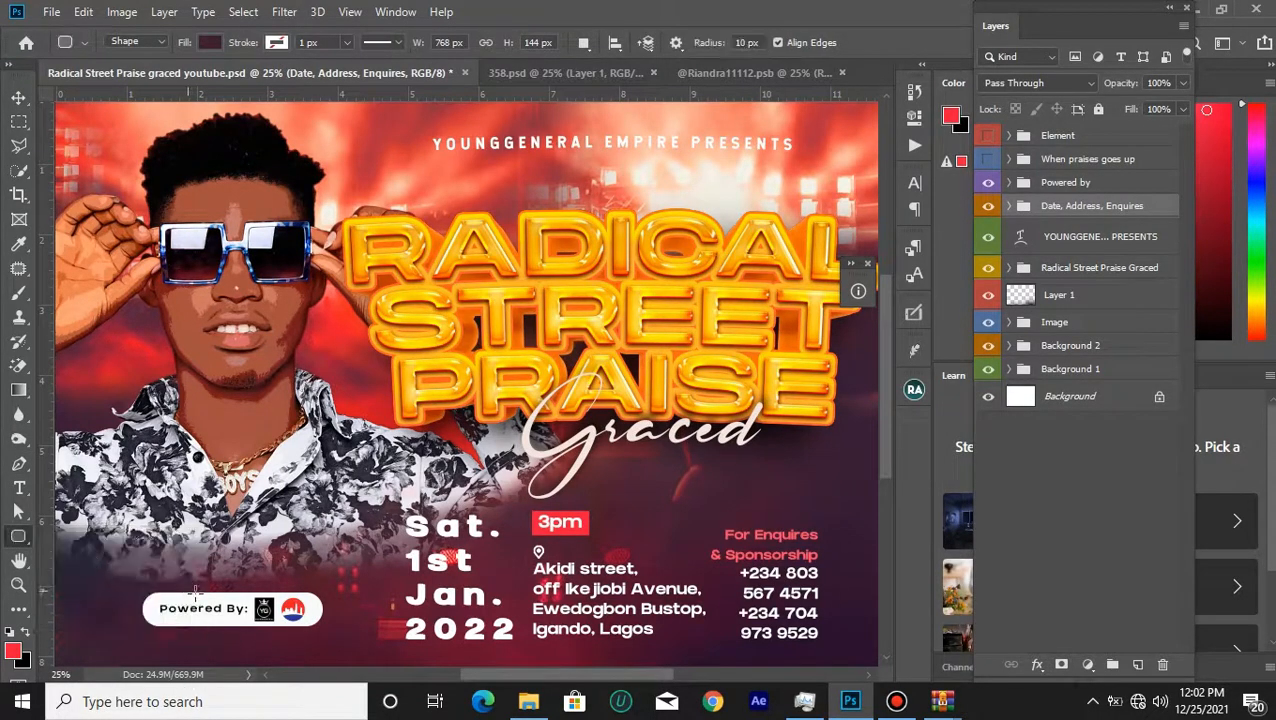
{"action": "left_click_drag", "start_coordinate": [160, 521], "coordinate": [320, 557]}
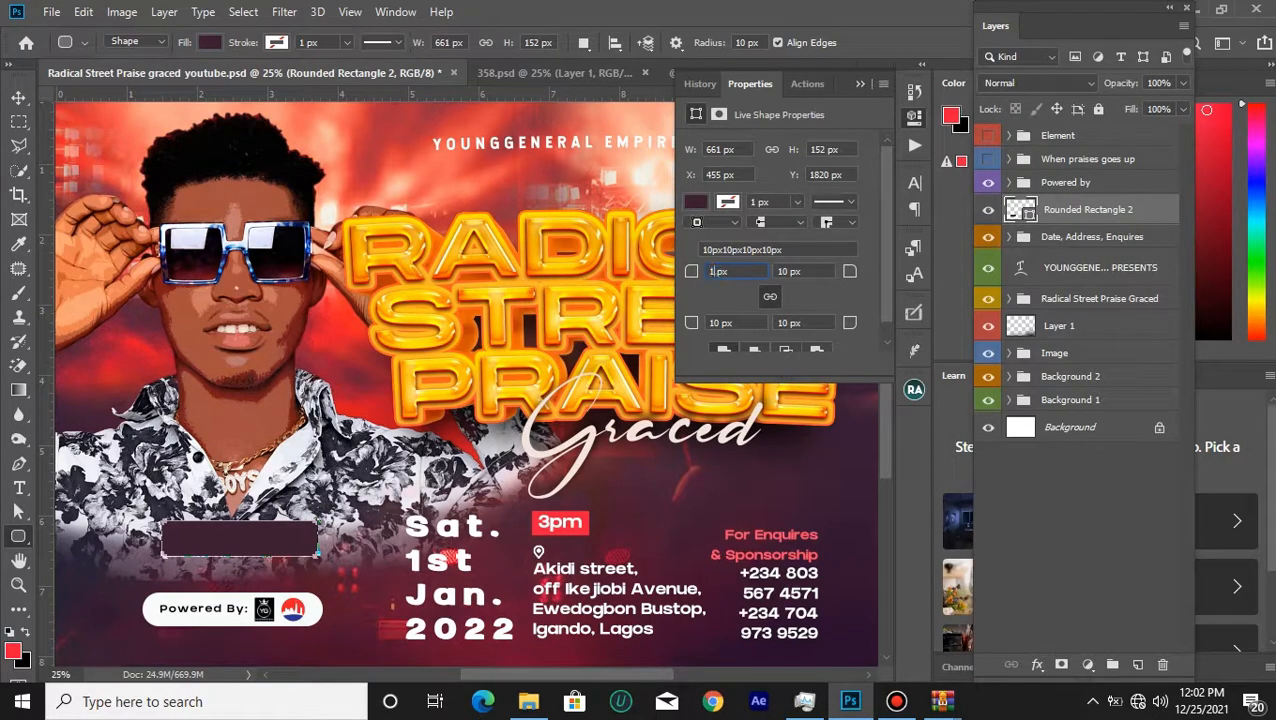
{"action": "key", "text": "Return"}
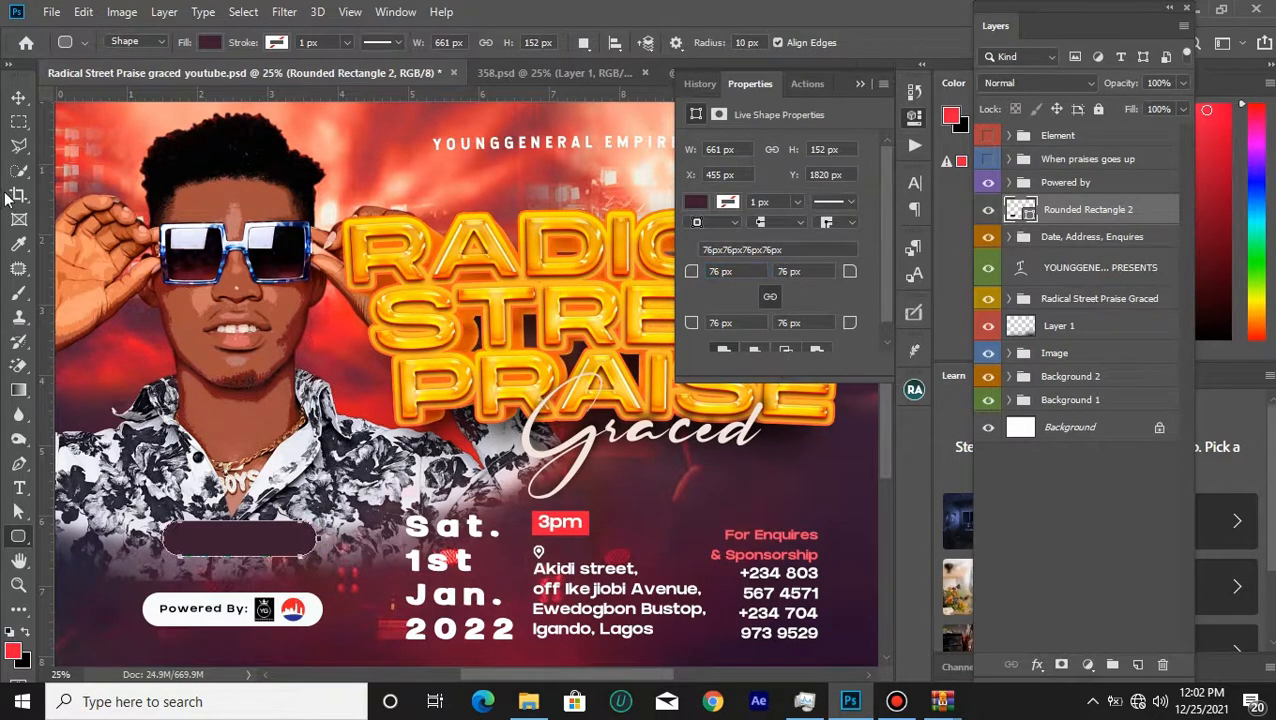
{"action": "left_click", "coordinate": [18, 97]}
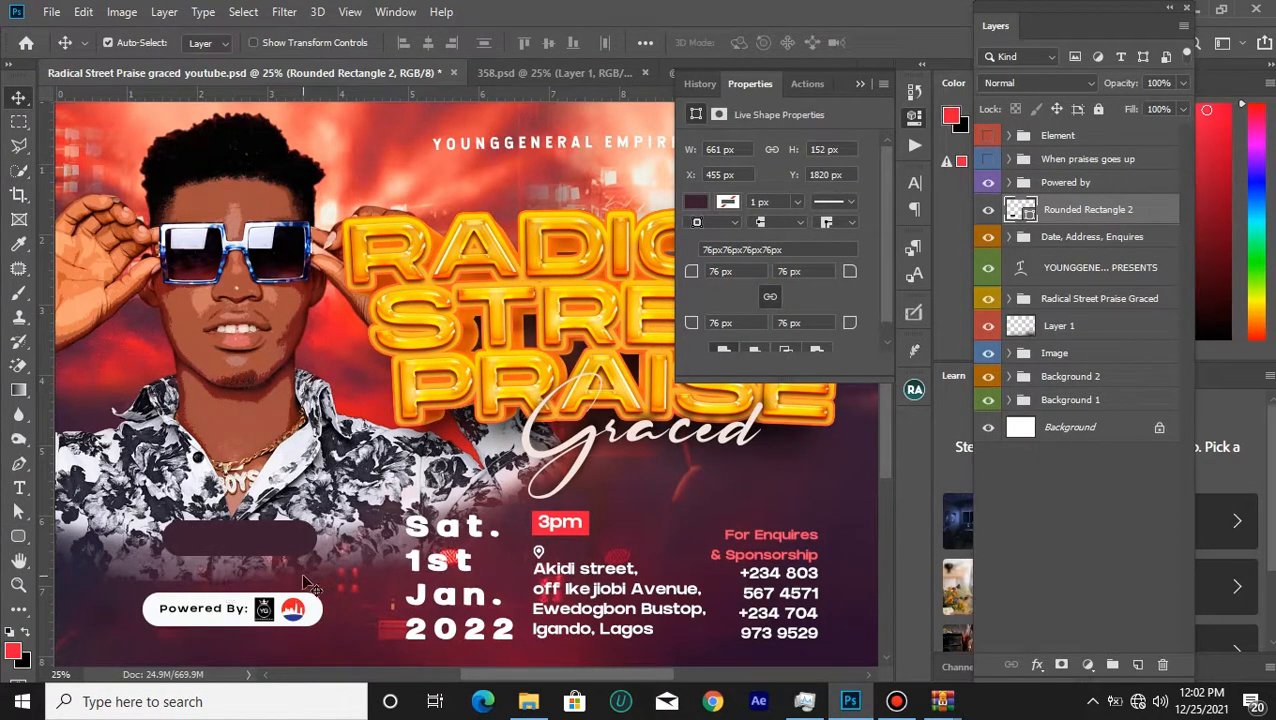
{"action": "key", "text": "Delete"}
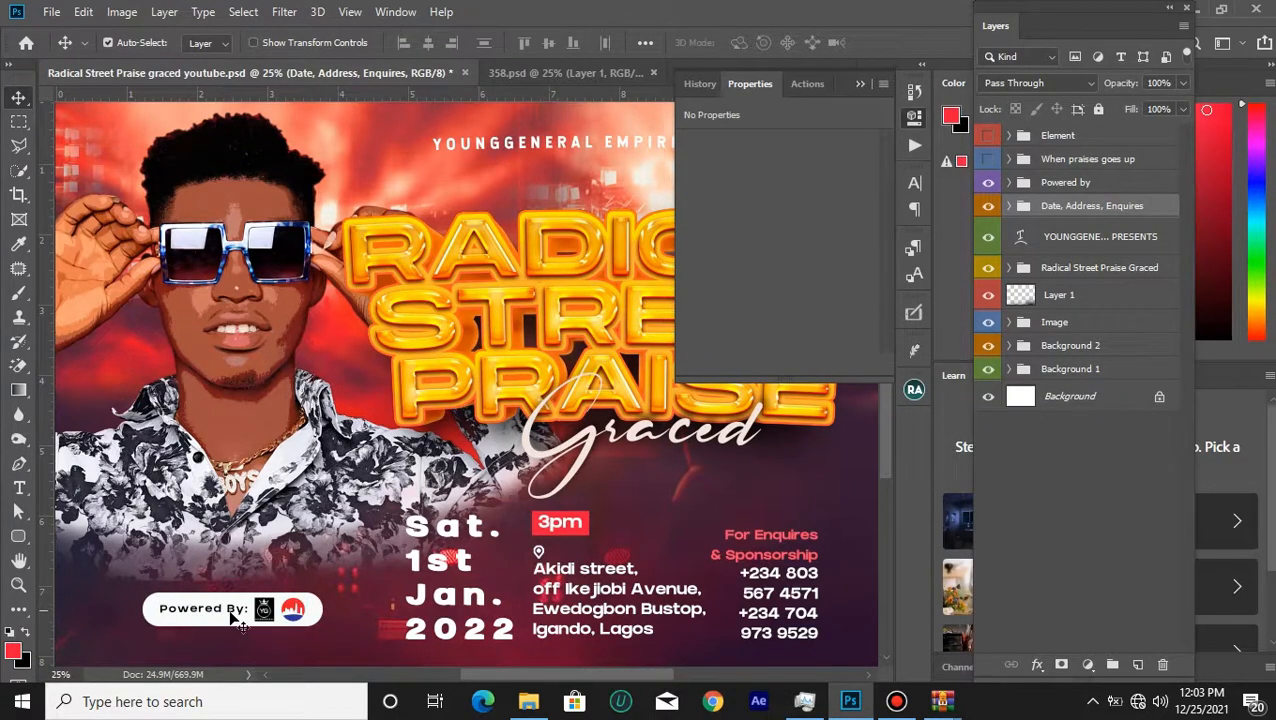
Show the When praises goes up and Element groups.
{"action": "left_click", "coordinate": [1077, 185]}
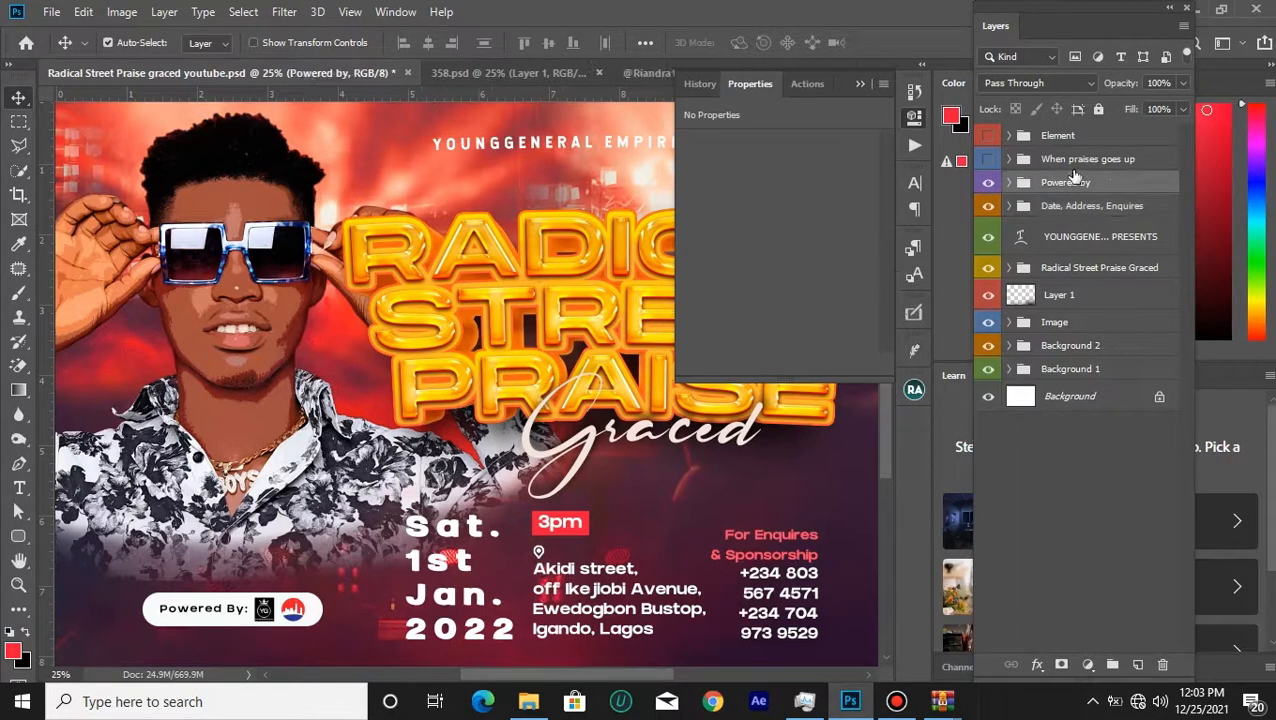
{"action": "left_click", "coordinate": [1040, 160]}
{"action": "left_click", "coordinate": [989, 160]}
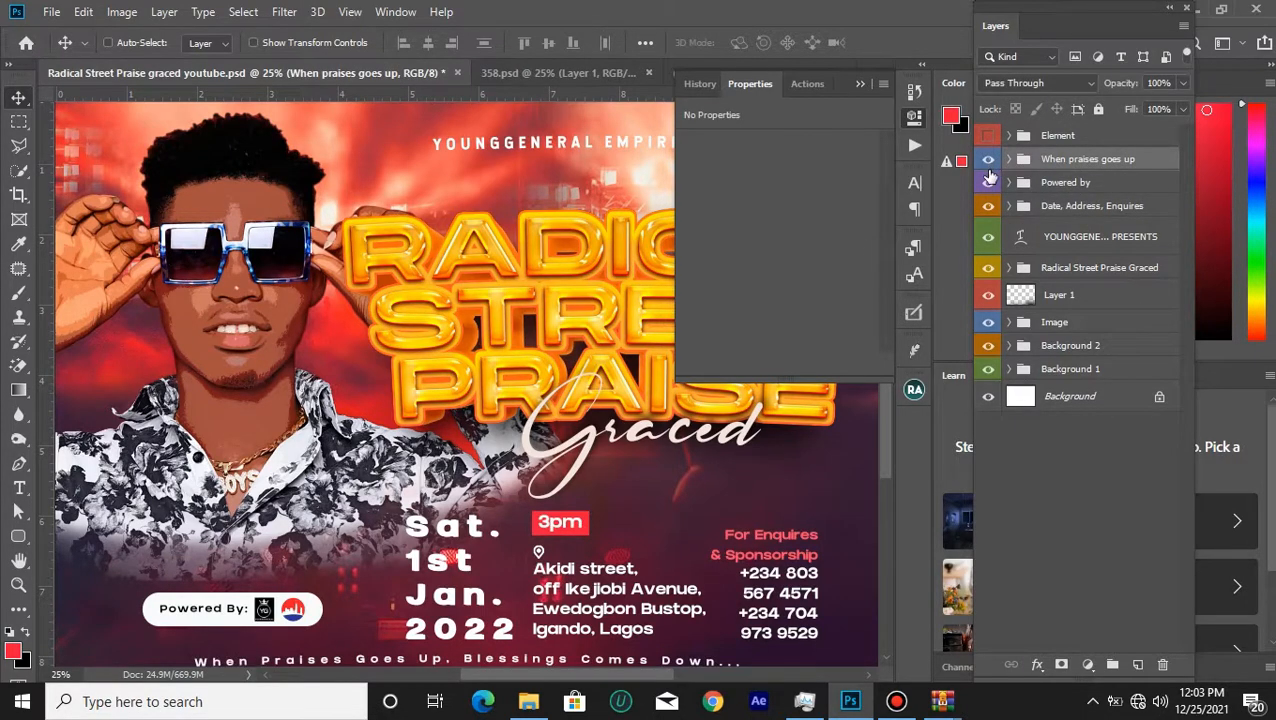
{"action": "key", "text": "ctrl+minus"}
{"action": "left_click", "coordinate": [1068, 137]}
{"action": "left_click", "coordinate": [988, 136]}
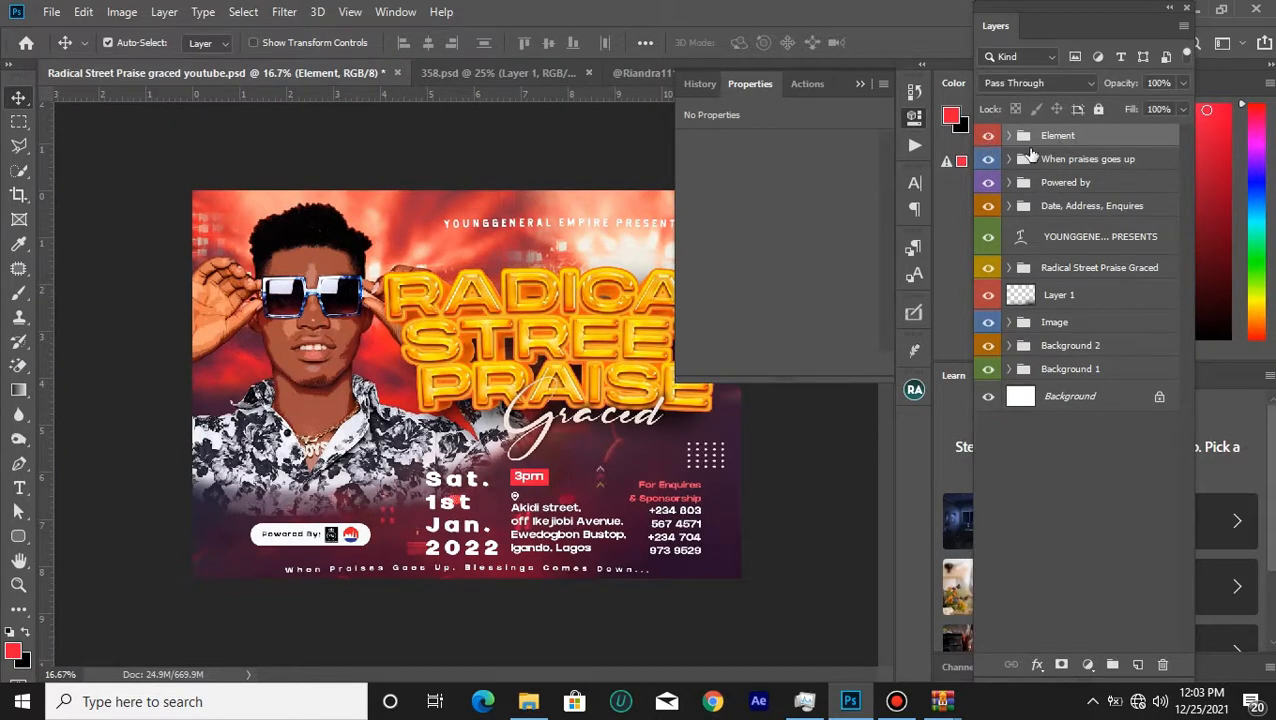
Expand the Element group and select the > copy 5 layer to examine the arrows beside the event details.
{"action": "left_click", "coordinate": [1010, 136]}
{"action": "left_click", "coordinate": [1078, 168]}
{"action": "key", "text": "ctrl+plus"}
{"action": "key", "text": "ctrl+plus"}
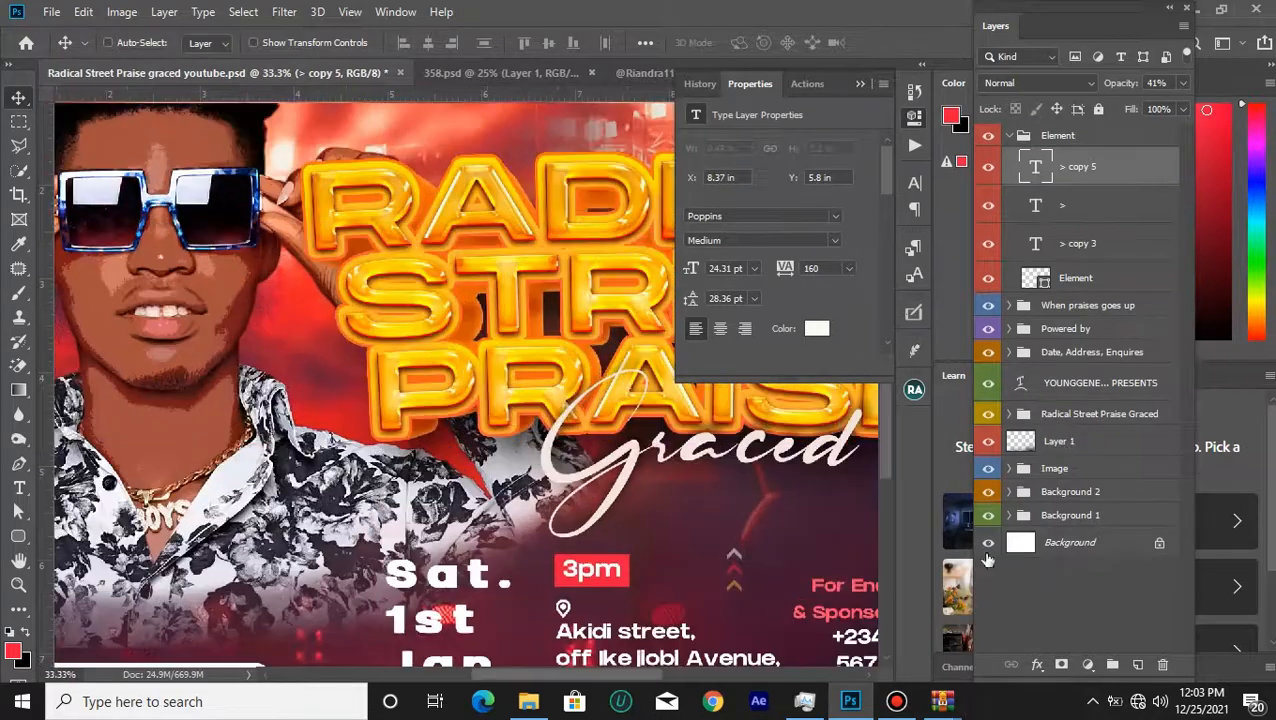
{"action": "left_click_drag", "start_coordinate": [614, 678], "coordinate": [698, 607]}
{"action": "scroll", "coordinate": [698, 584], "scroll_direction": "down", "scroll_amount": 3}
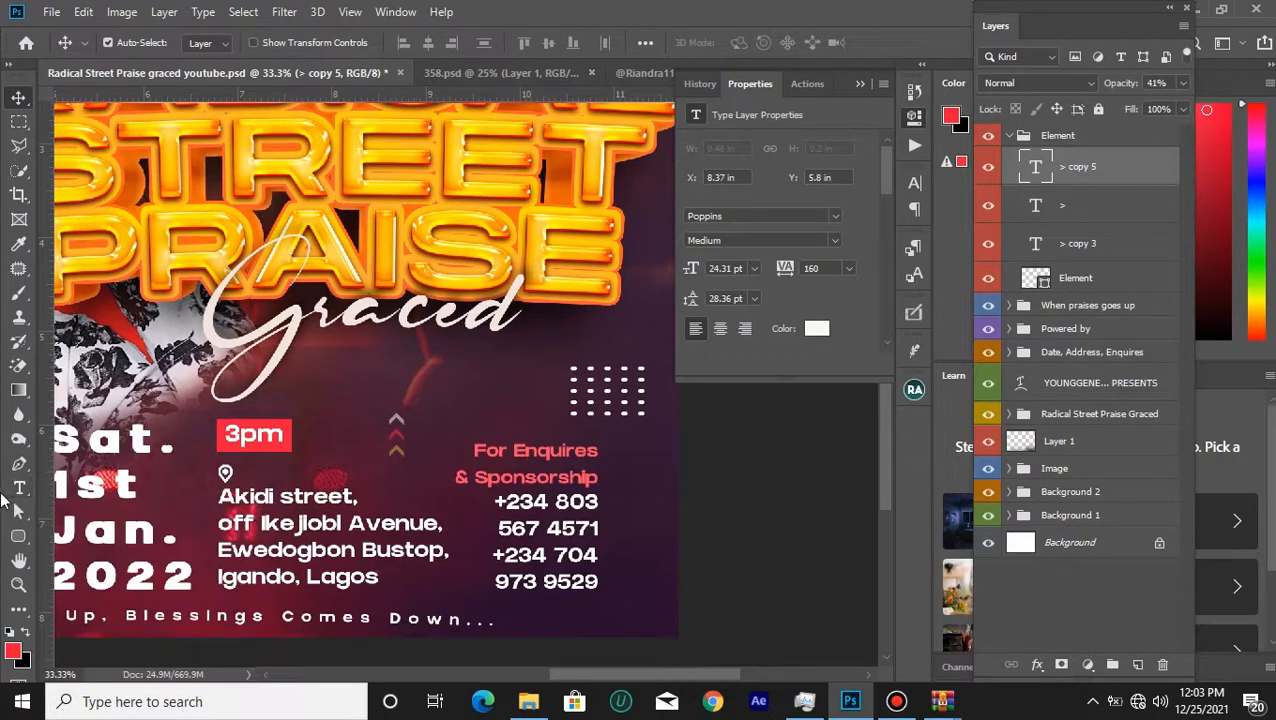
{"action": "left_click", "coordinate": [22, 487]}
{"action": "left_click", "coordinate": [449, 377]}
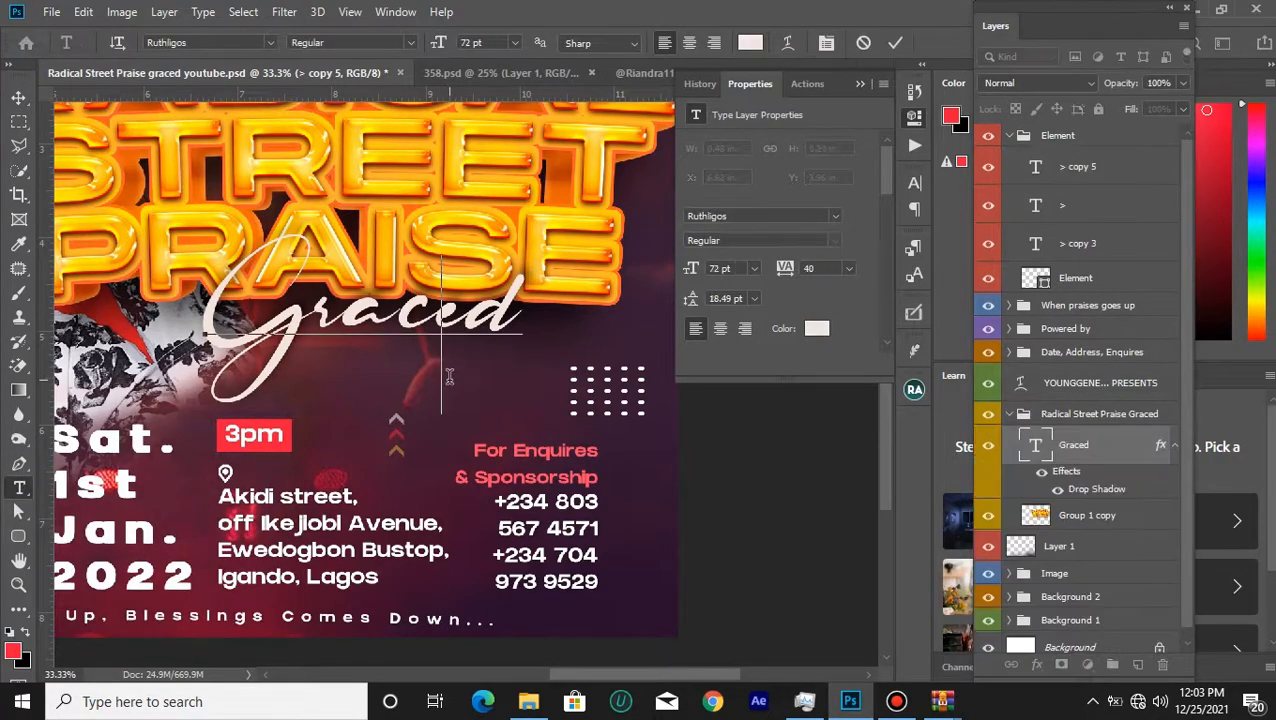
{"action": "left_click", "coordinate": [897, 43]}
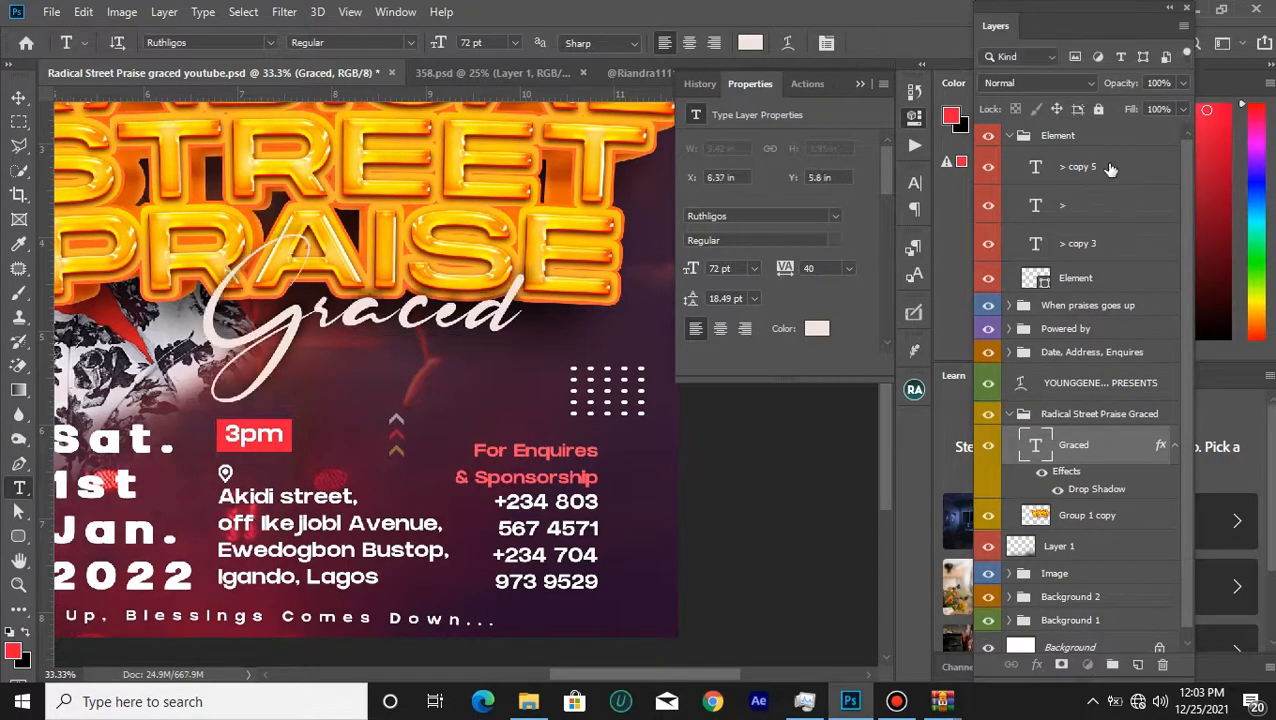
Review the three arrow text layers in the Element group and select the Element shape layer.
{"action": "left_click", "coordinate": [1030, 172]}
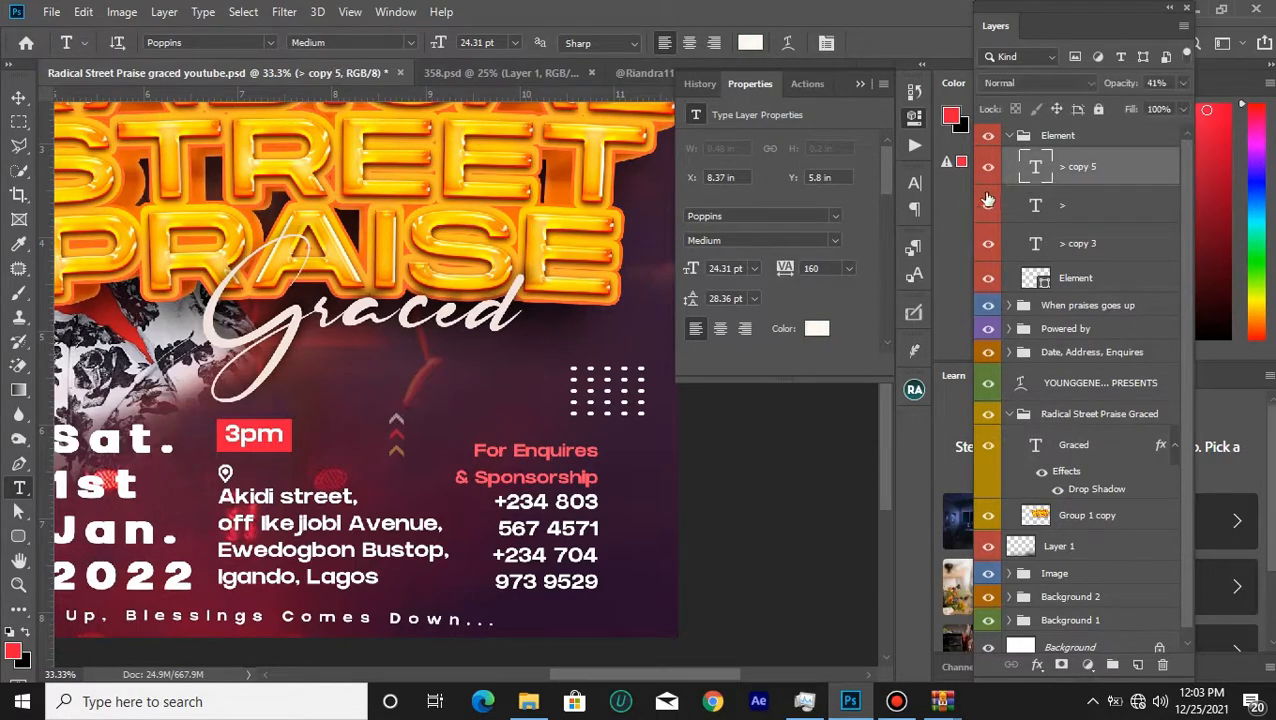
{"action": "left_click", "coordinate": [984, 207]}
{"action": "left_click", "coordinate": [989, 247]}
{"action": "left_click", "coordinate": [1031, 282]}
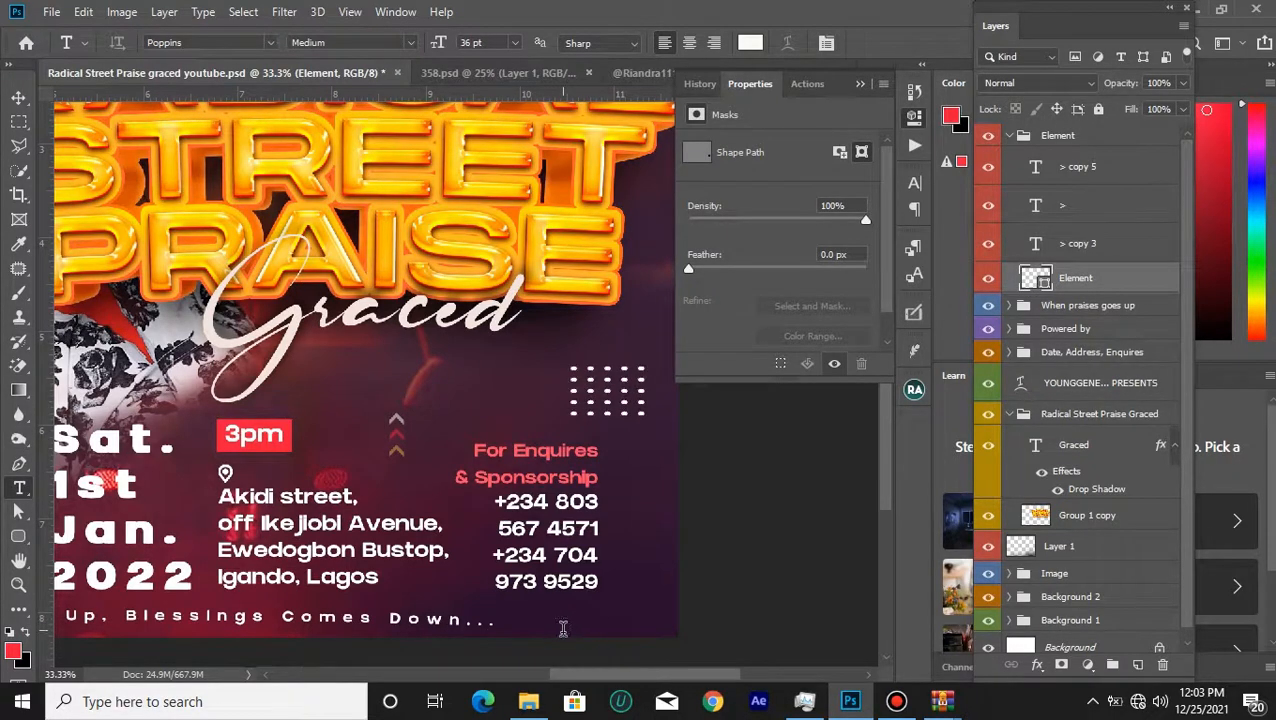
Add a text line of six dots at the flyer's lower edge, beneath the enquiry numbers.
{"action": "left_click", "coordinate": [563, 628]}
{"action": "key", "text": "BackSpace"}
{"action": "type", "text": "......"}
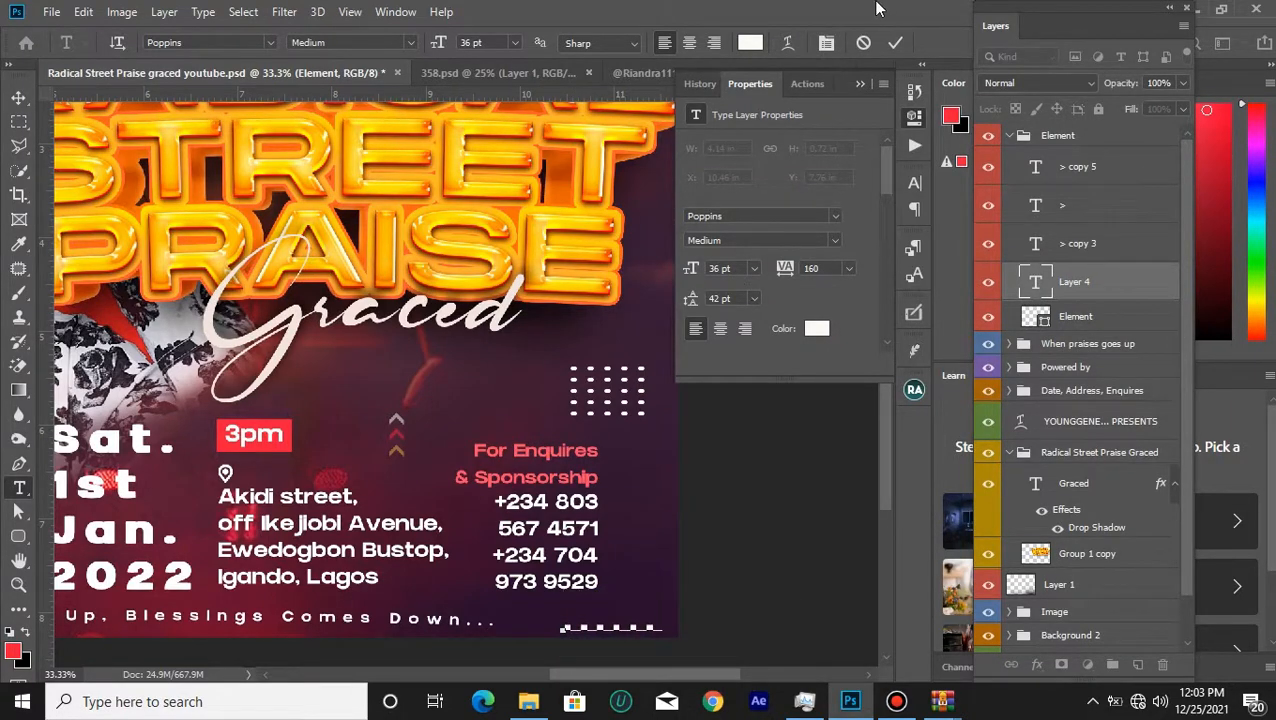
{"action": "left_click", "coordinate": [895, 45]}
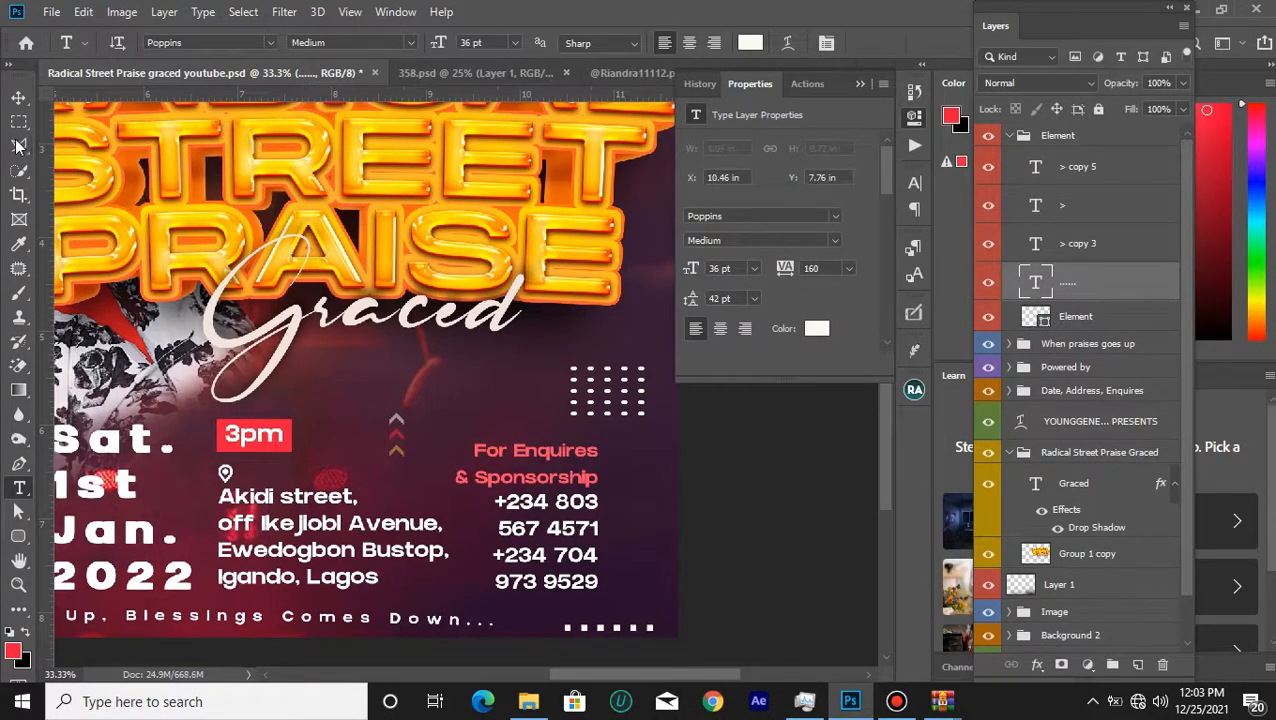
Set the dot text's tracking to 80 and its font size to 24 pt.
{"action": "left_click", "coordinate": [18, 97]}
{"action": "left_click", "coordinate": [914, 183]}
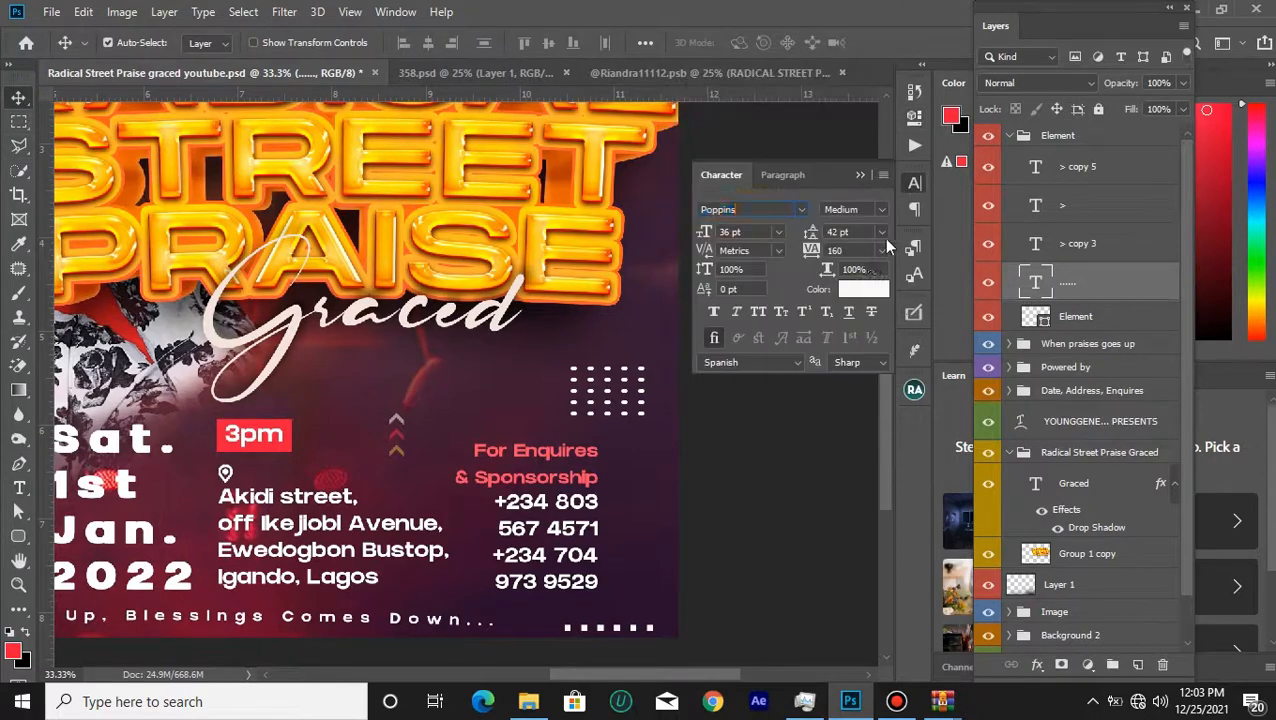
{"action": "left_click_drag", "start_coordinate": [815, 251], "coordinate": [809, 258]}
{"action": "left_click", "coordinate": [778, 232]}
{"action": "left_click", "coordinate": [766, 402]}
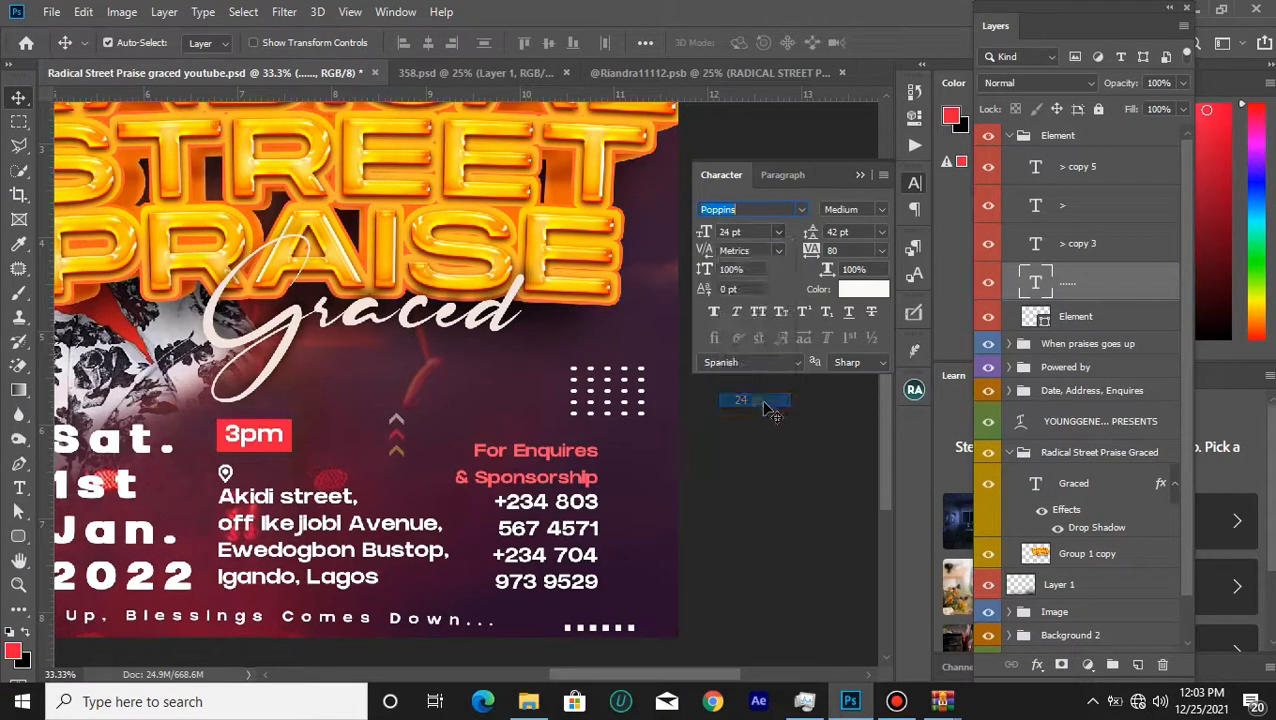
Duplicate the six-dot text layer and, with Auto-Select turned off, place the copy directly above the original row.
{"action": "left_click", "coordinate": [630, 640]}
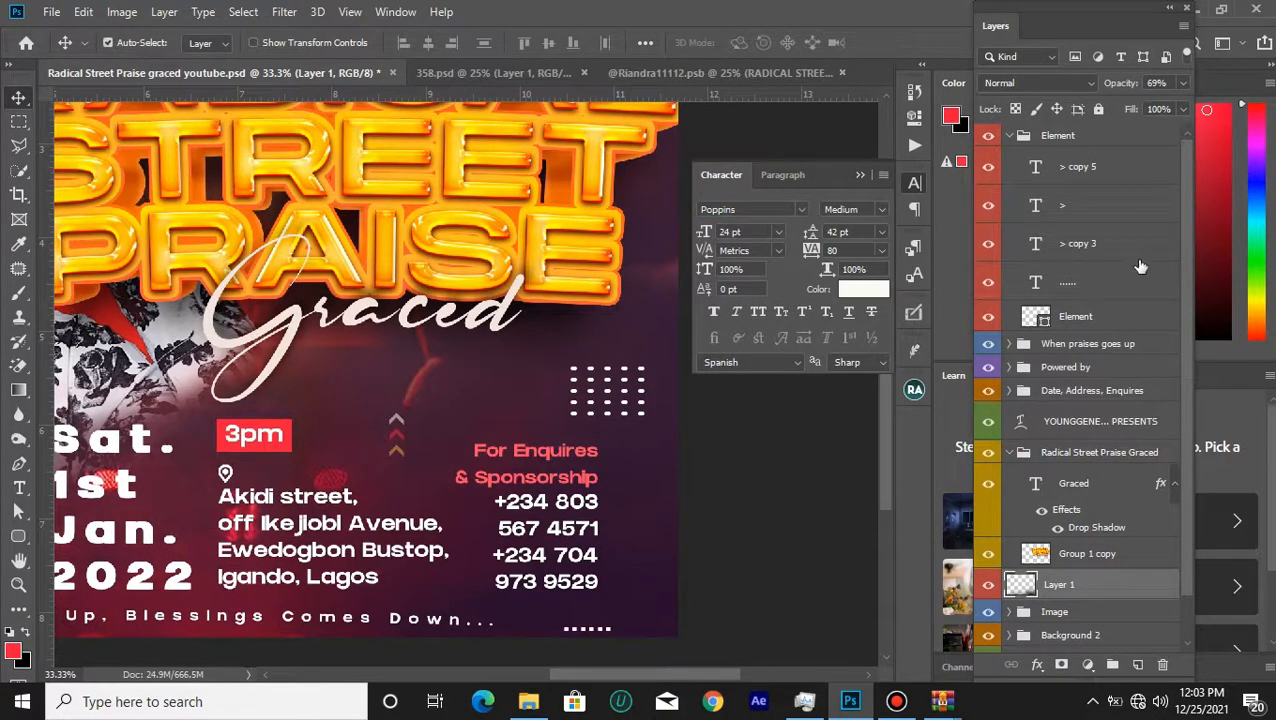
{"action": "left_click", "coordinate": [1113, 298]}
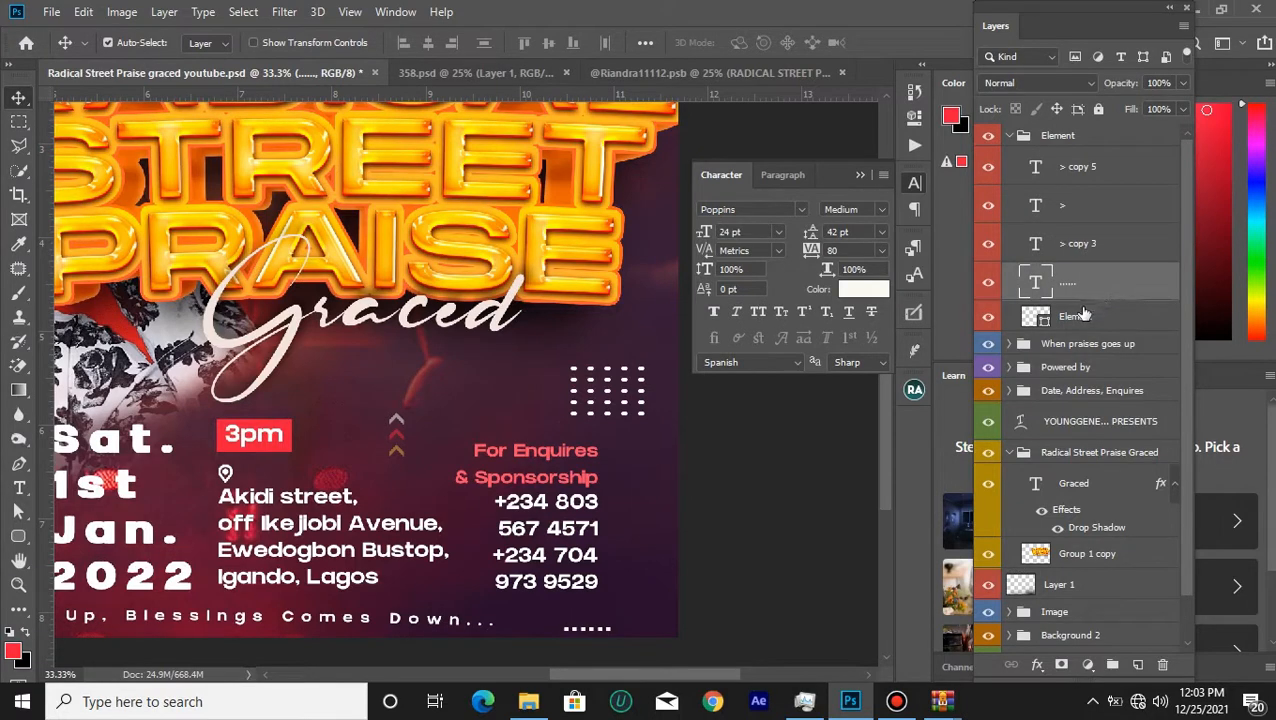
{"action": "key", "text": "ctrl+j"}
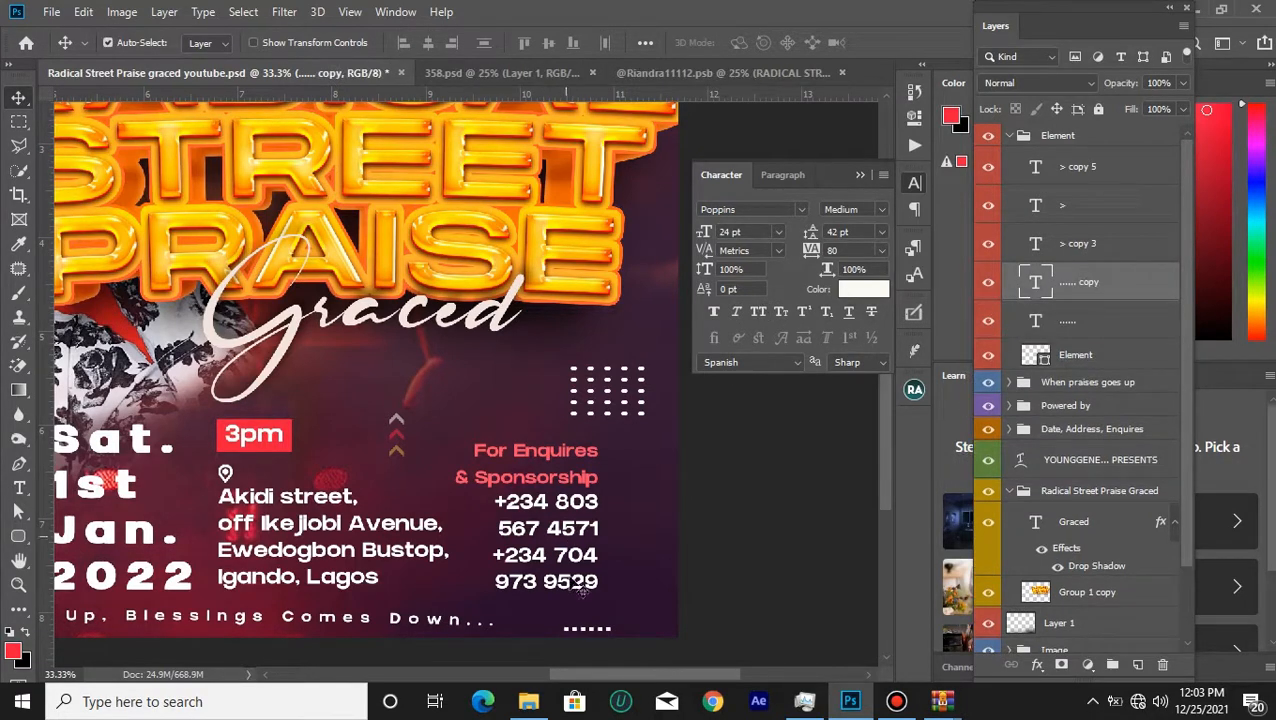
{"action": "left_click", "coordinate": [590, 628]}
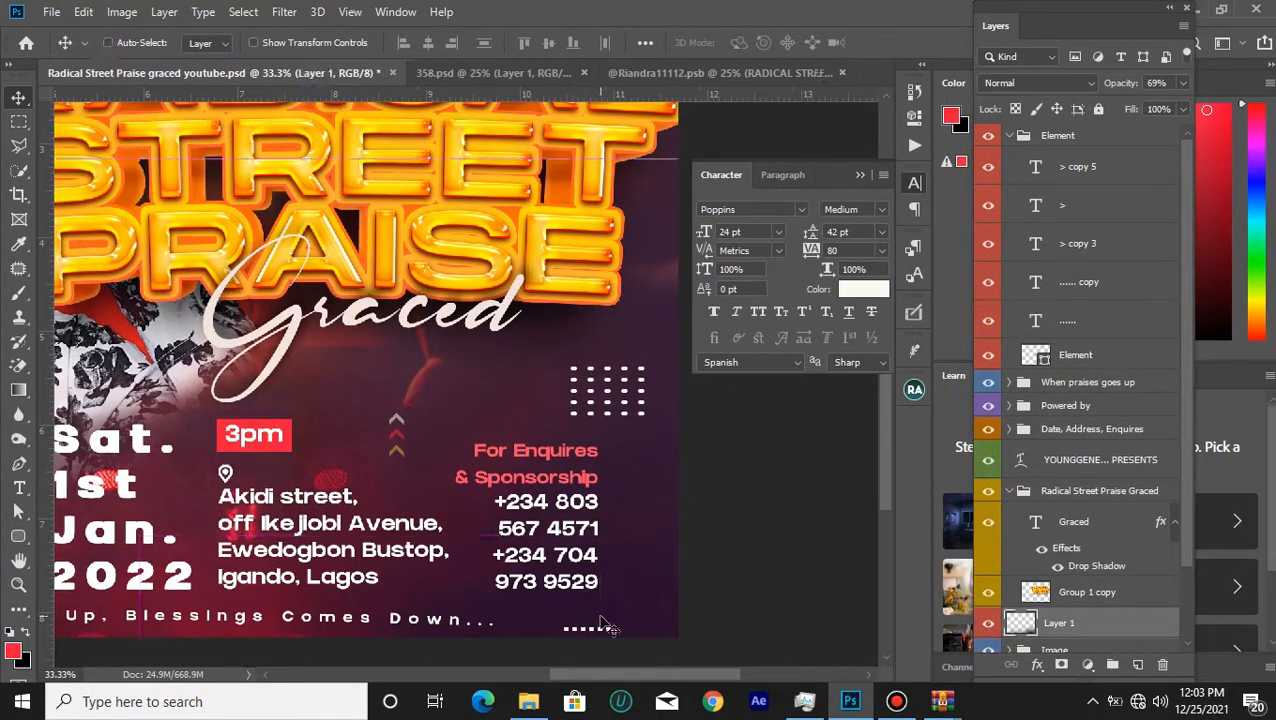
{"action": "key", "text": "ctrl+z"}
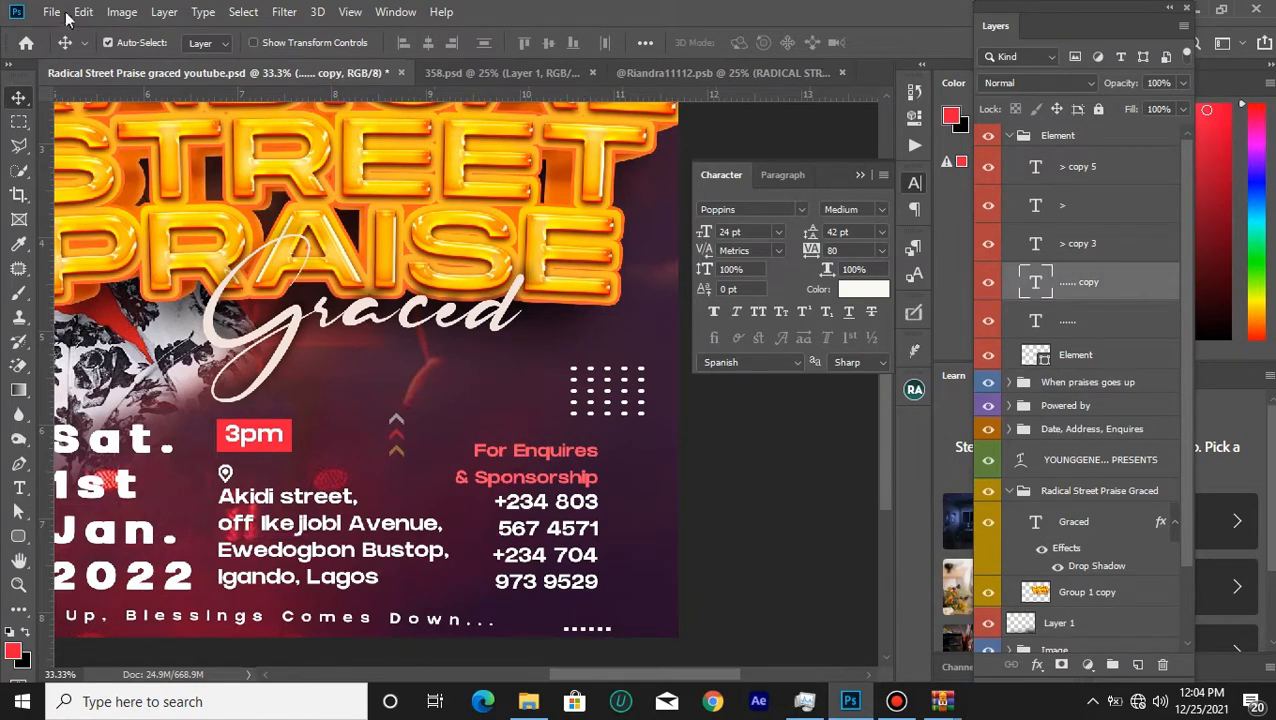
{"action": "left_click", "coordinate": [107, 43]}
{"action": "left_click_drag", "start_coordinate": [598, 643], "coordinate": [603, 632]}
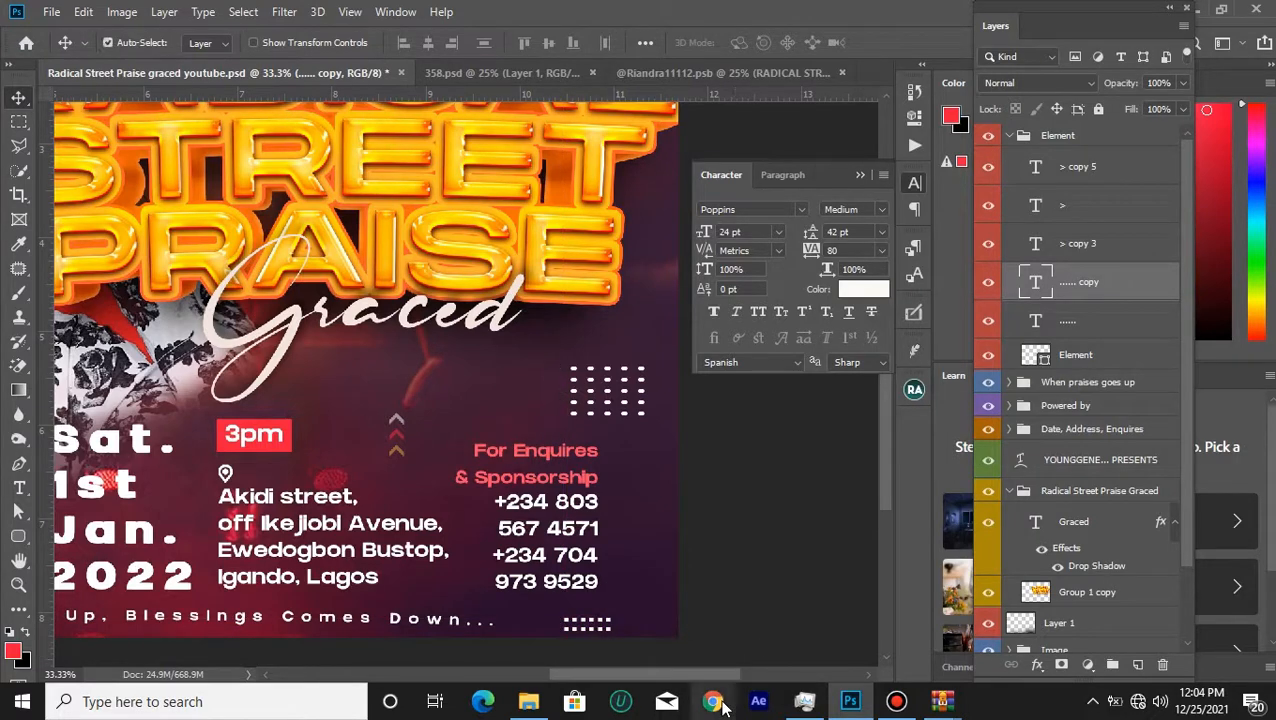
Duplicate the dot row into a third stacked row, and delete all three dot text layers.
{"action": "key", "text": "ctrl+j"}
{"action": "left_click_drag", "start_coordinate": [642, 650], "coordinate": [678, 452]}
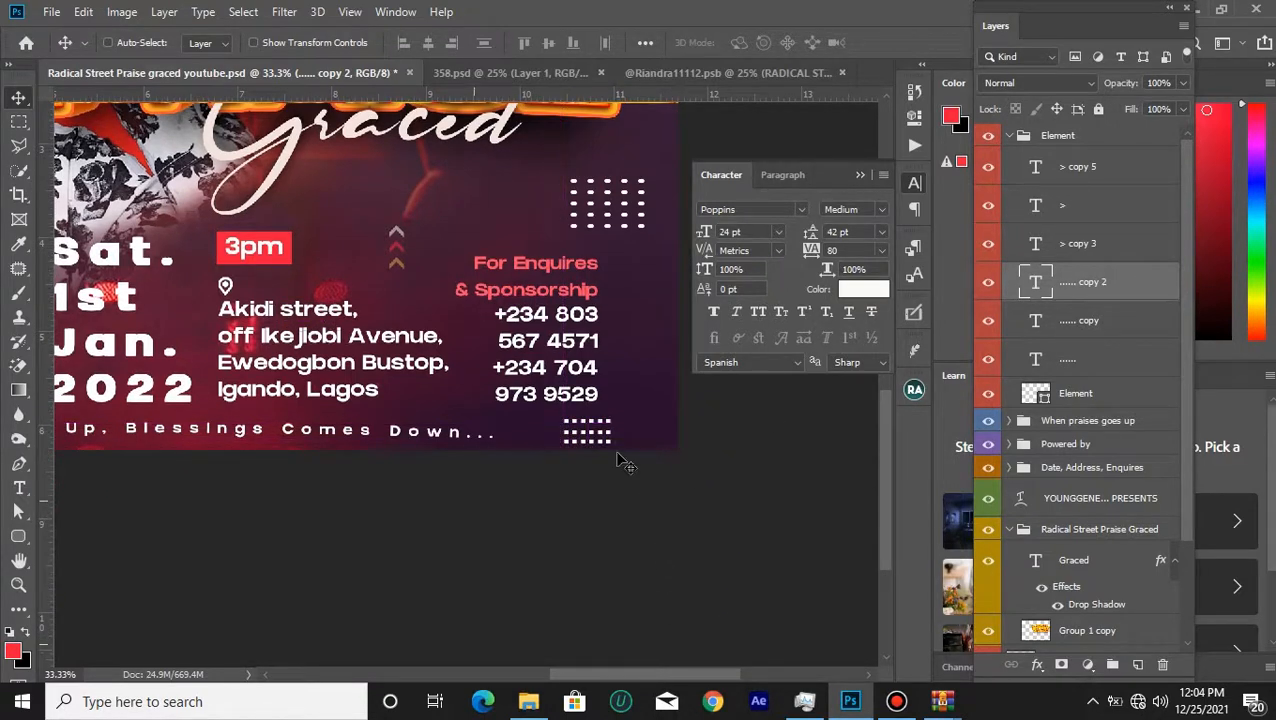
{"action": "left_click", "coordinate": [1145, 362], "text": "shift"}
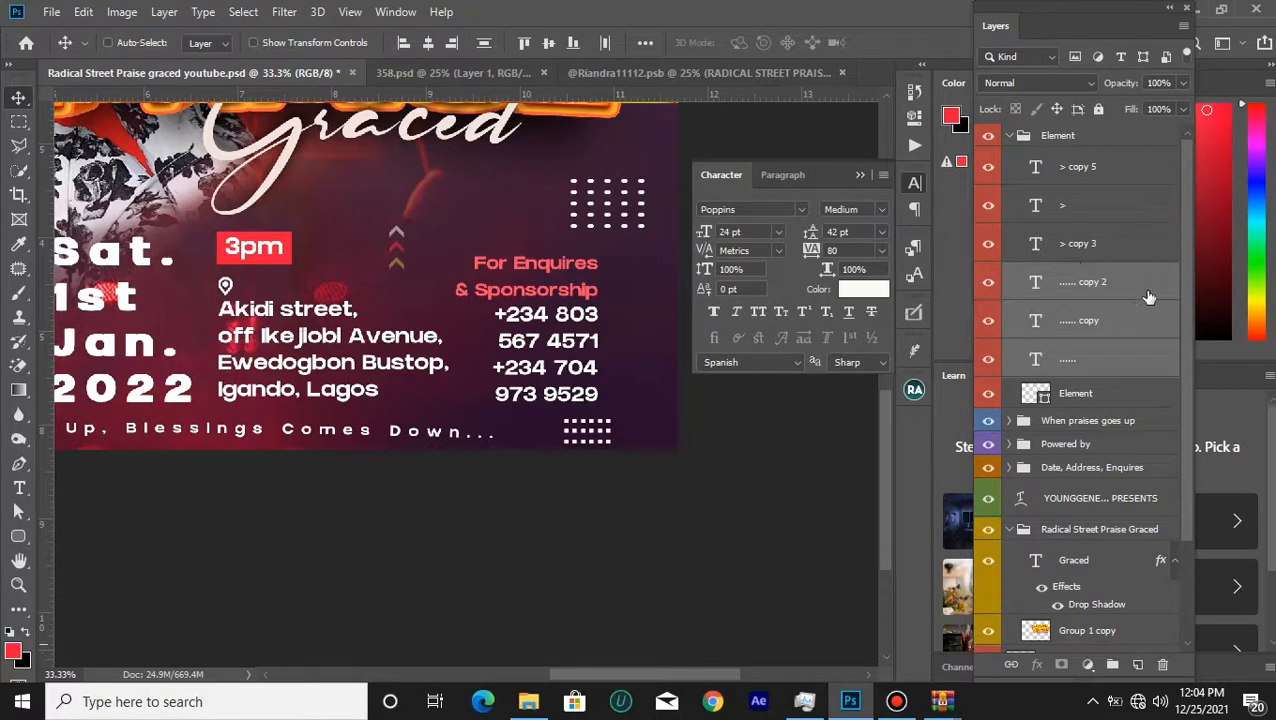
{"action": "key", "text": "Delete"}
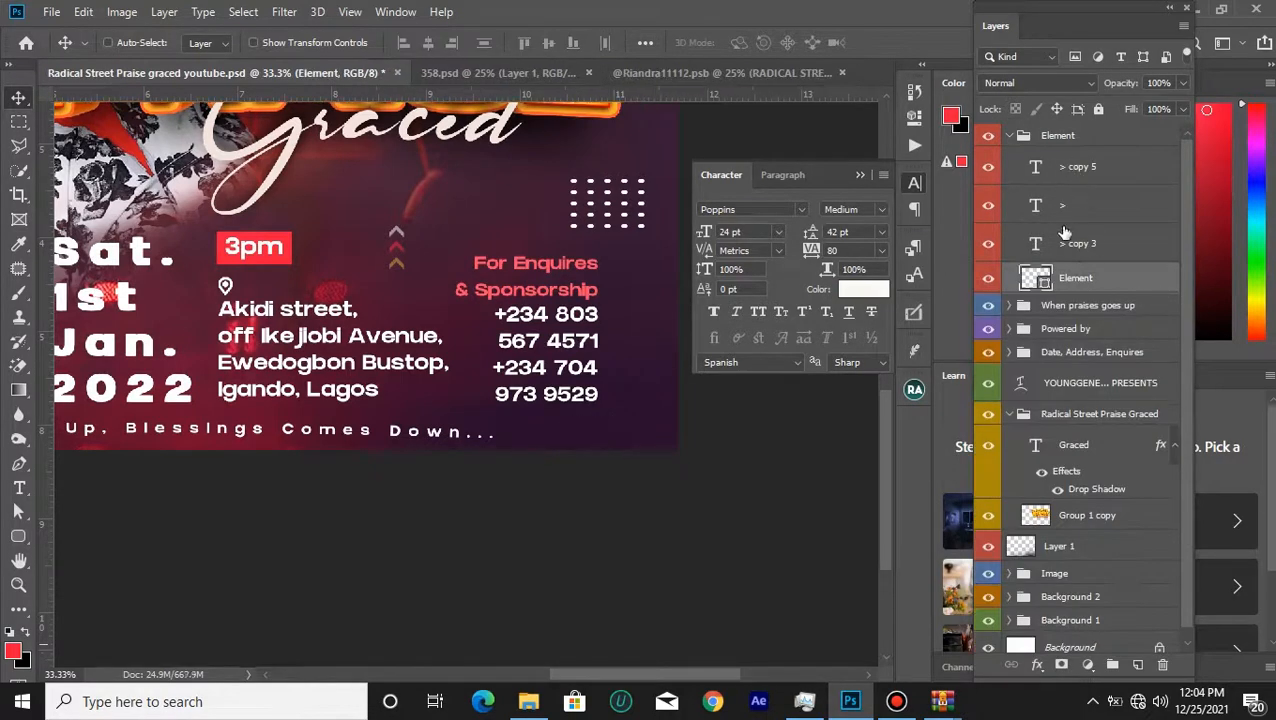
Collapse the Element group and the Character panel.
{"action": "left_click", "coordinate": [1005, 142]}
{"action": "left_click", "coordinate": [1009, 135]}
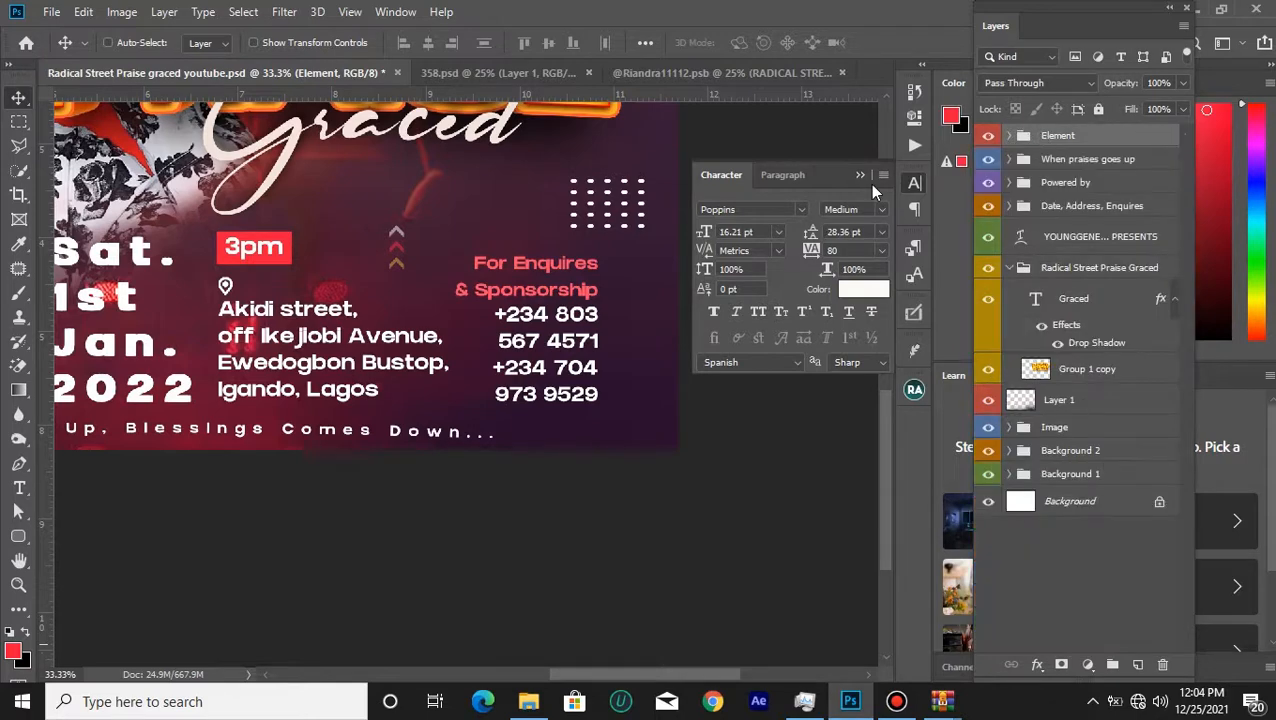
{"action": "left_click", "coordinate": [859, 175]}
Examine the complete flyer as a whole and at closer range.
{"action": "key", "text": "ctrl+minus"}
{"action": "key", "text": "ctrl+minus"}
{"action": "key", "text": "ctrl+minus"}
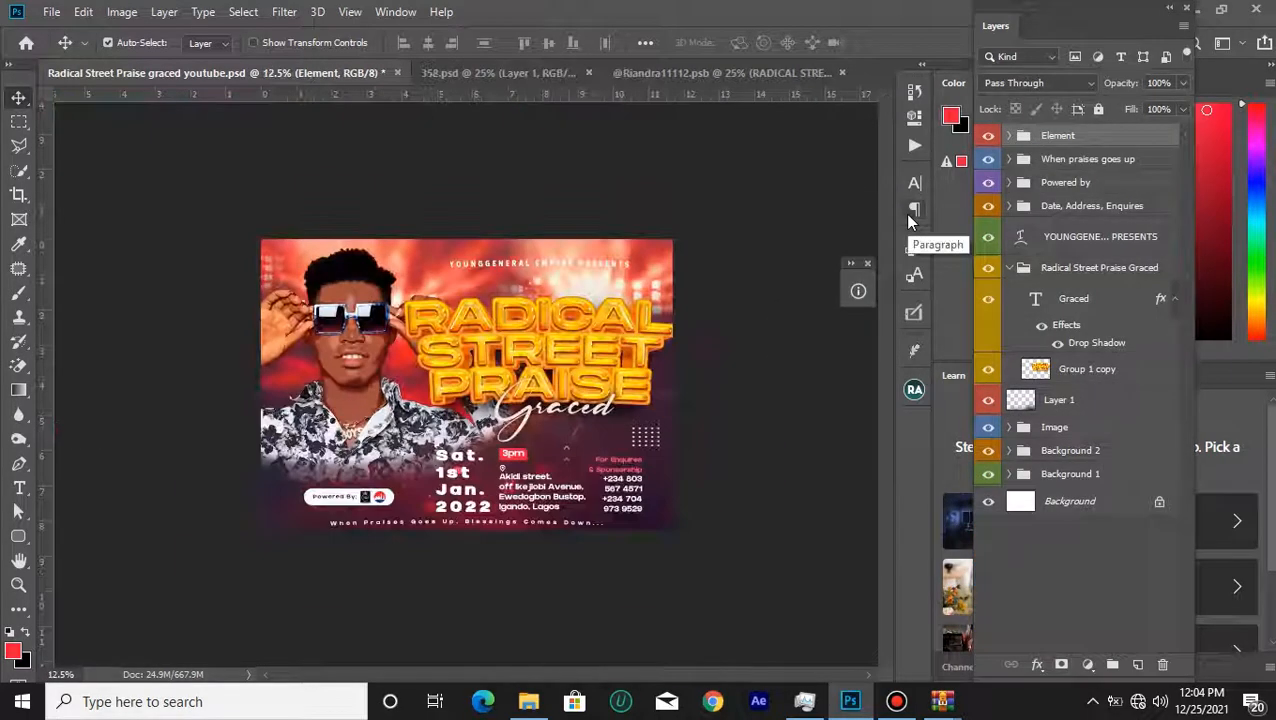
{"action": "key", "text": "ctrl+plus"}
{"action": "key", "text": "ctrl+plus"}
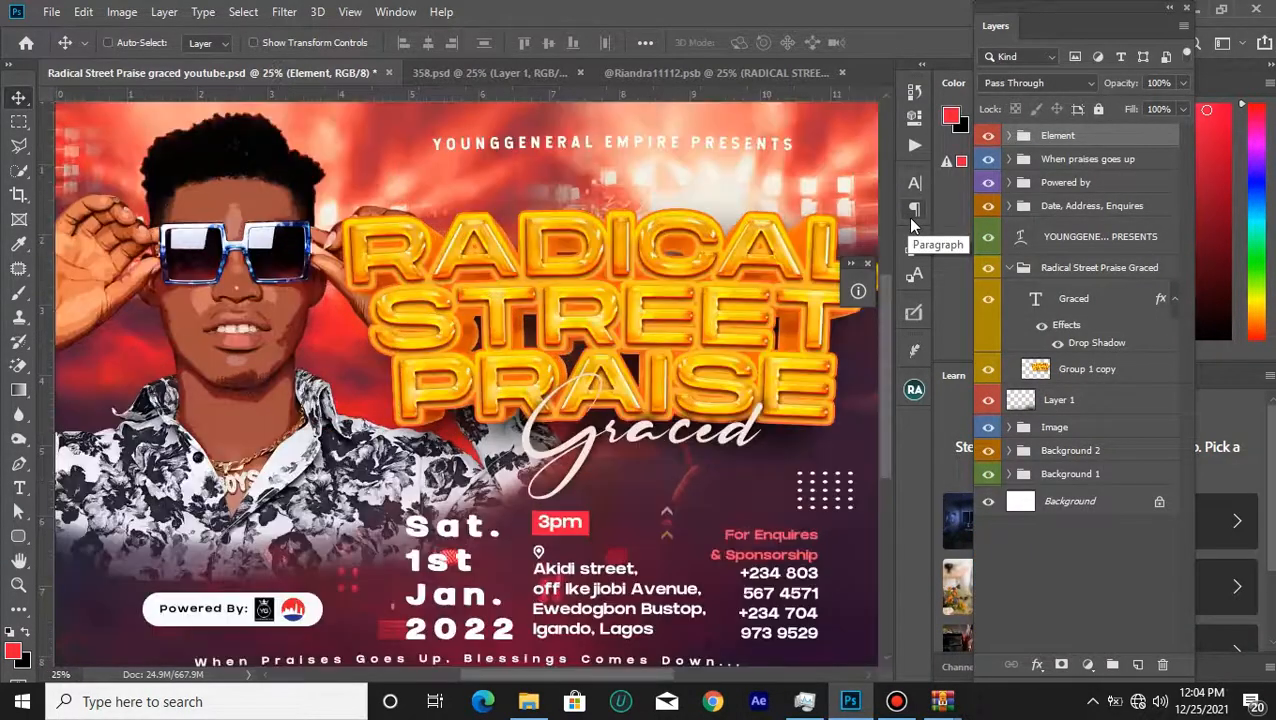
{"action": "key", "text": "ctrl+minus"}
{"action": "key", "text": "ctrl+minus"}
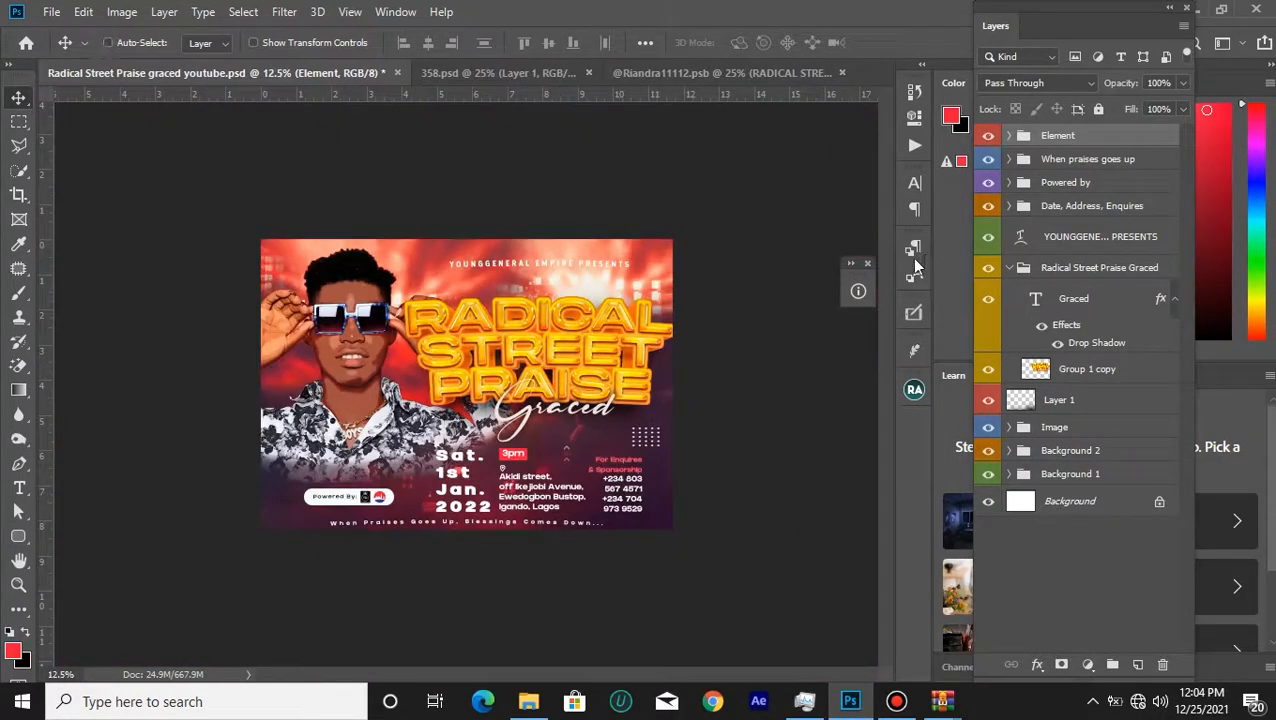
Deselect all layers and dismiss the Windows Security notification.
{"action": "left_click", "coordinate": [1086, 584]}
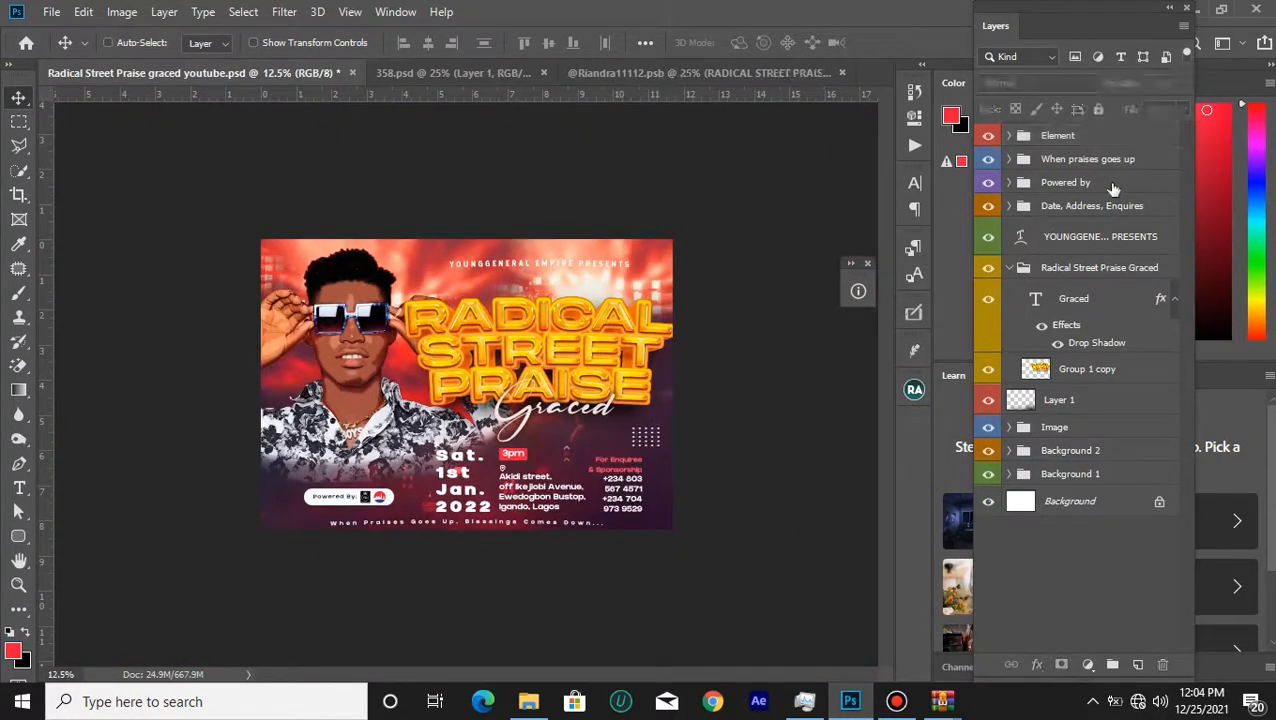
{"action": "left_click_drag", "start_coordinate": [1106, 24], "coordinate": [1104, 22]}
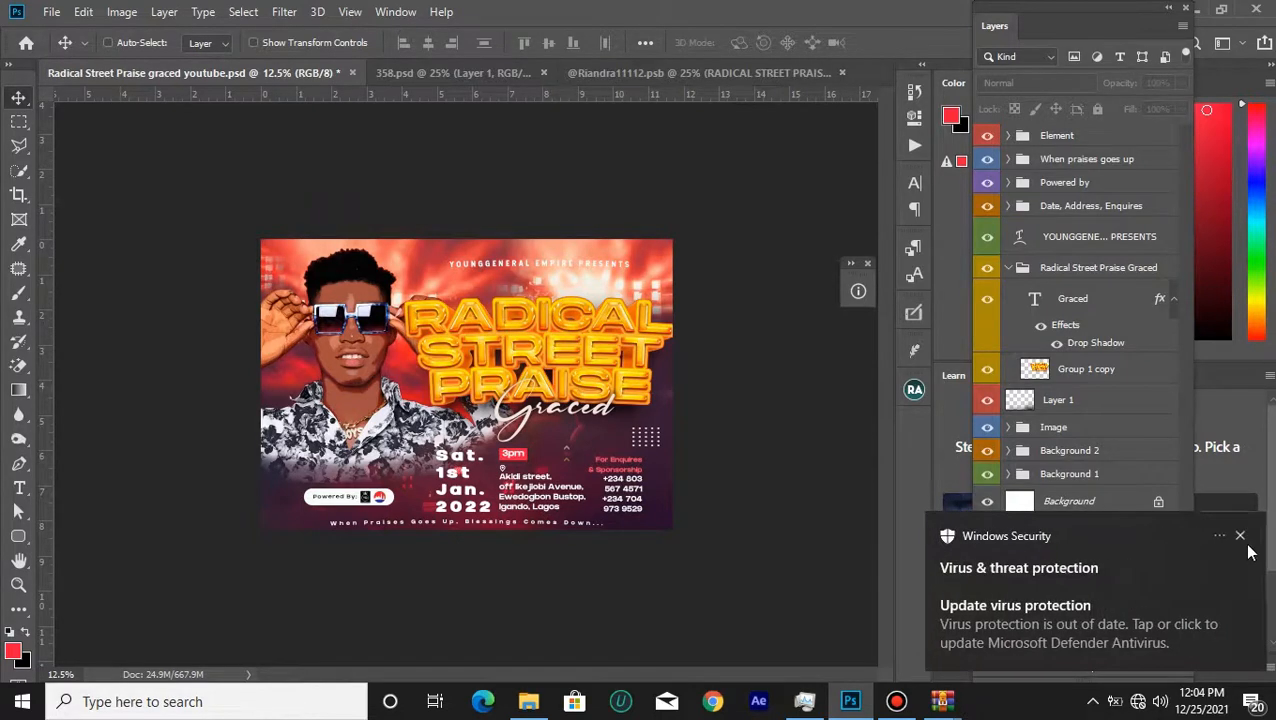
{"action": "left_click", "coordinate": [1238, 538]}
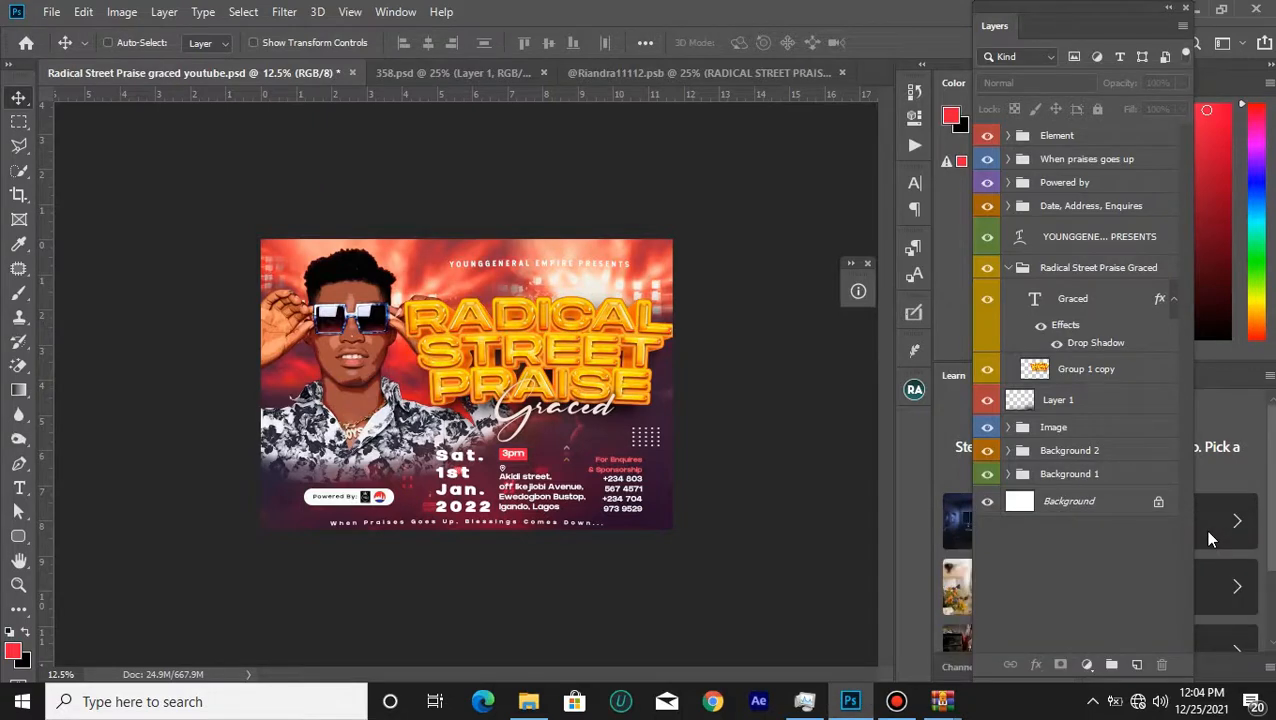